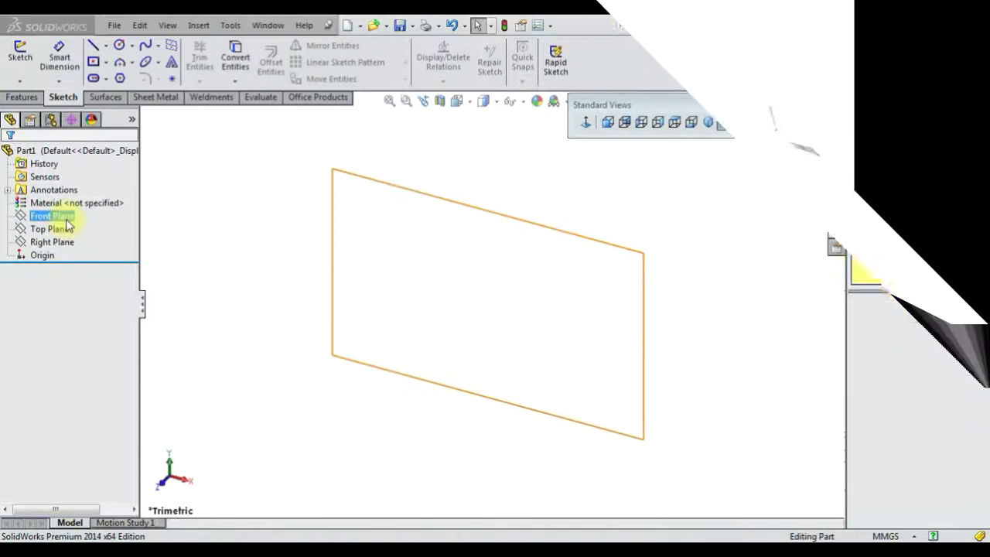
Start a sketch on the Front Plane and draw the top edge and sloped outer edge from the origin
{"action": "right_click", "coordinate": [70, 216]}
{"action": "left_click", "coordinate": [78, 206]}
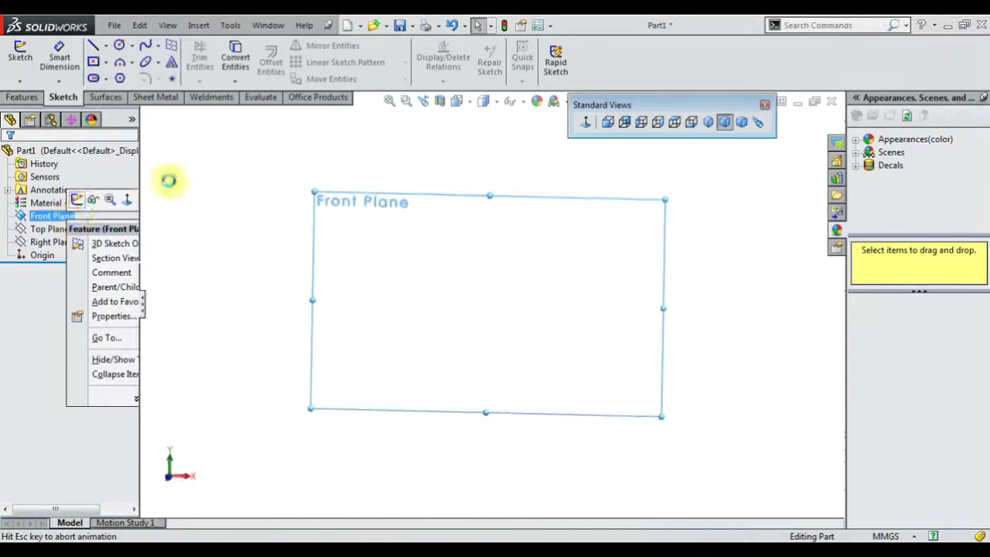
{"action": "left_click", "coordinate": [95, 49]}
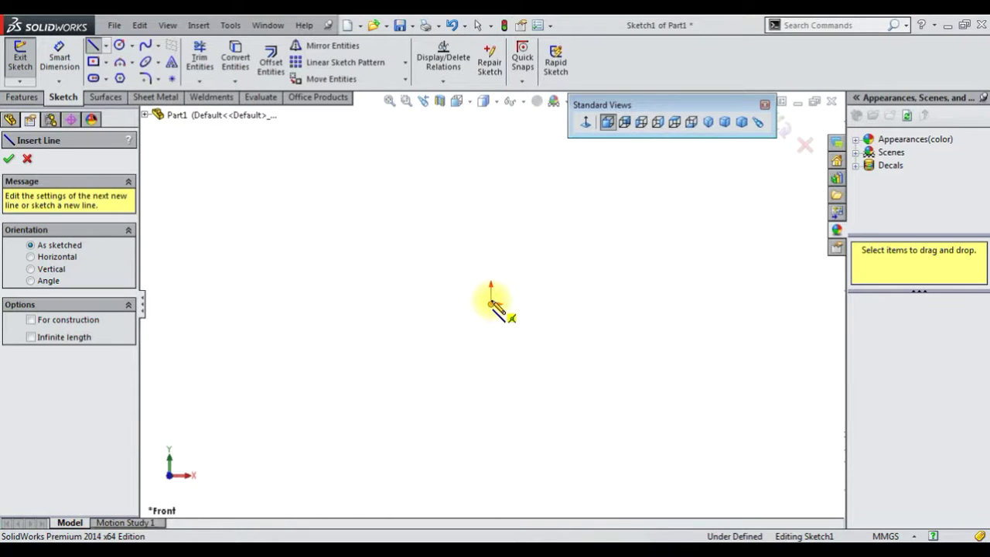
{"action": "left_click", "coordinate": [490, 302]}
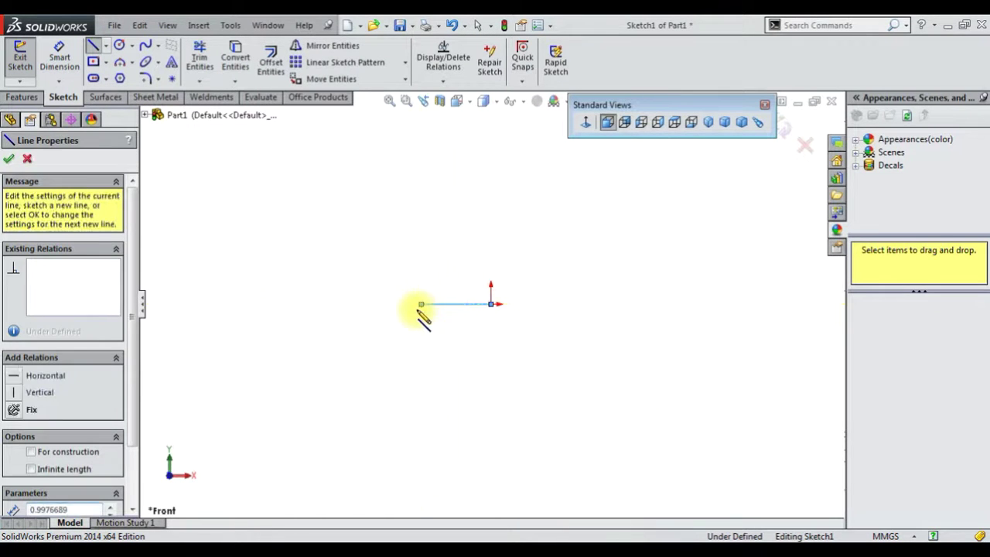
{"action": "left_click", "coordinate": [450, 304]}
{"action": "left_click", "coordinate": [394, 454]}
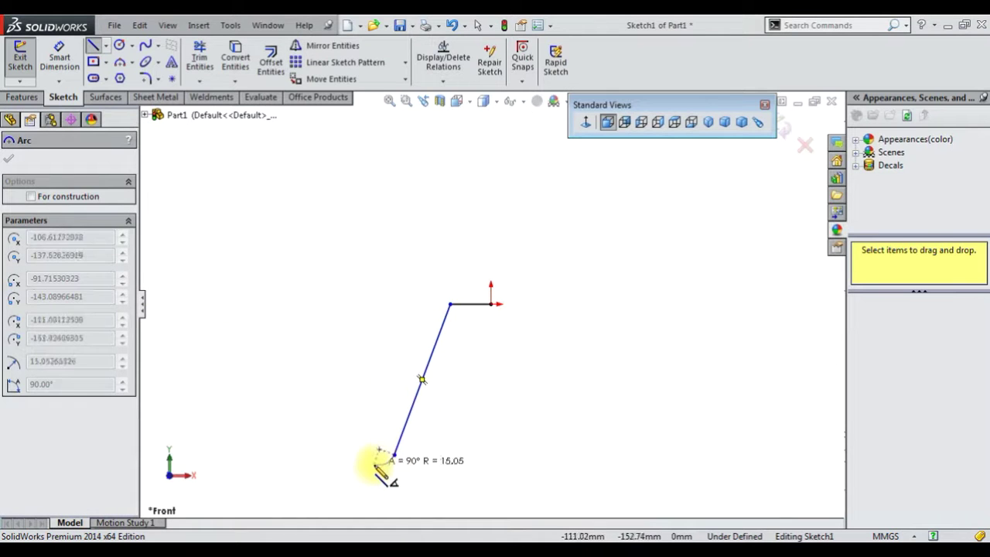
{"action": "left_click", "coordinate": [95, 48]}
Draw the foot ledge, base edges, and sloped inner edge to close the leg outline
{"action": "left_click", "coordinate": [95, 48]}
{"action": "scroll", "coordinate": [402, 410], "scroll_direction": "down", "scroll_amount": 3}
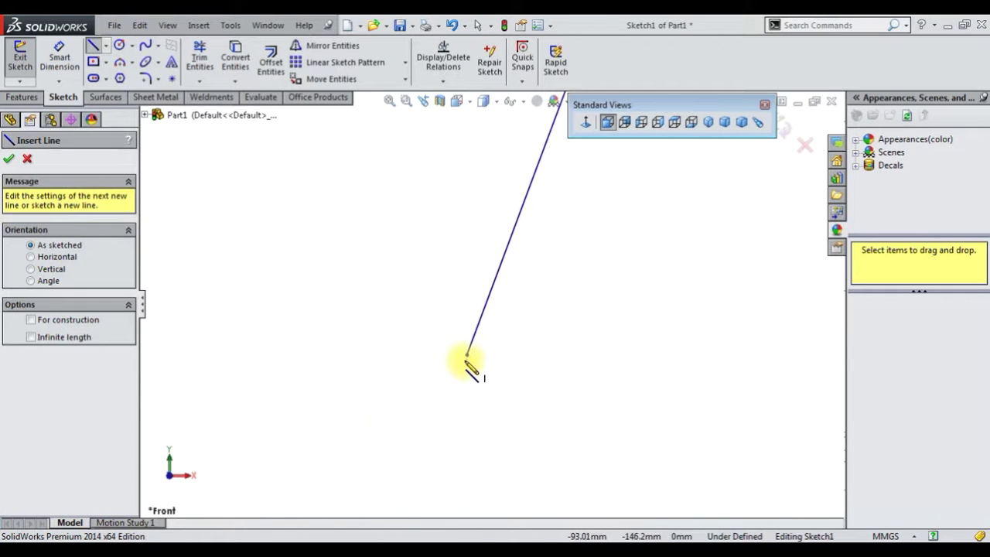
{"action": "left_click", "coordinate": [462, 356]}
{"action": "left_click", "coordinate": [443, 355]}
{"action": "left_click", "coordinate": [442, 416]}
{"action": "scroll", "coordinate": [619, 410], "scroll_direction": "up", "scroll_amount": 2}
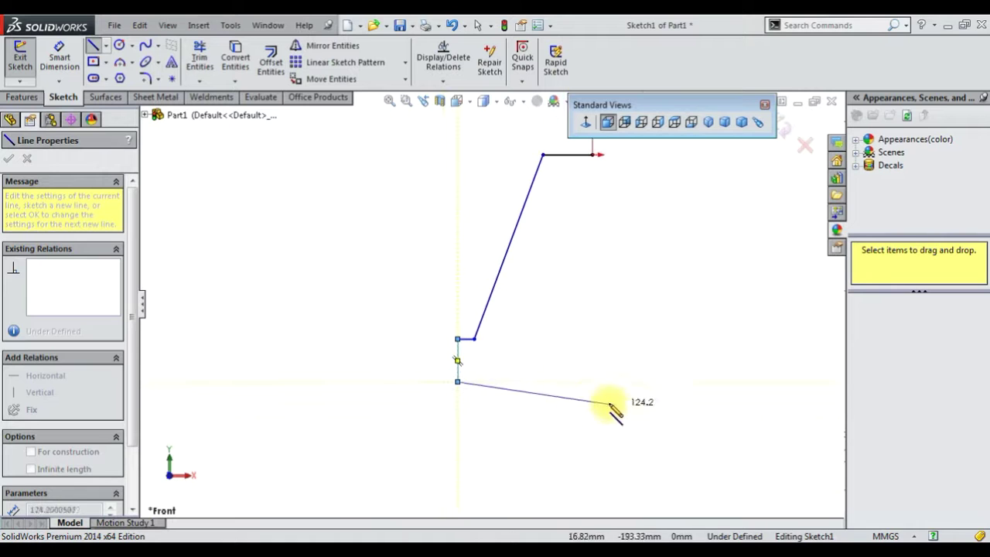
{"action": "left_click", "coordinate": [559, 381]}
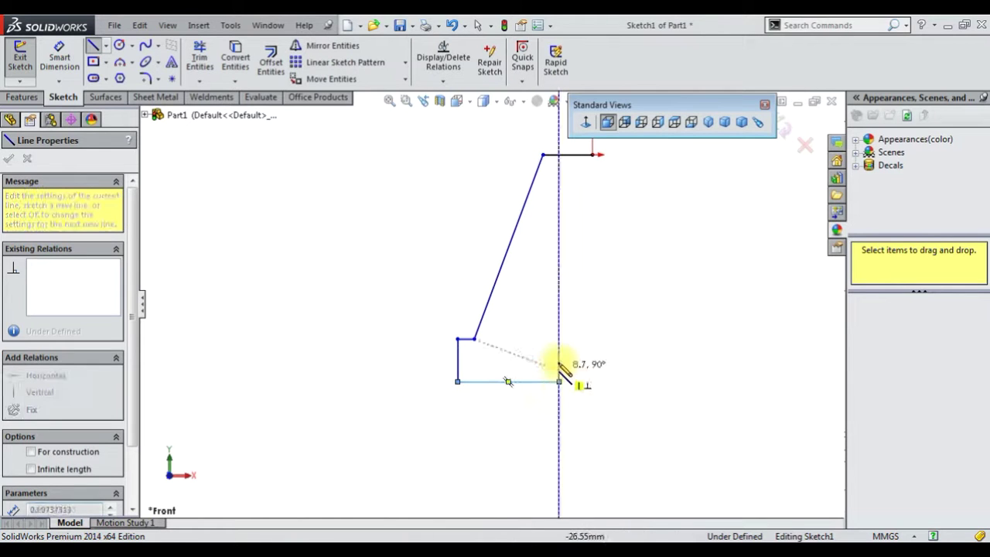
{"action": "left_click", "coordinate": [557, 338]}
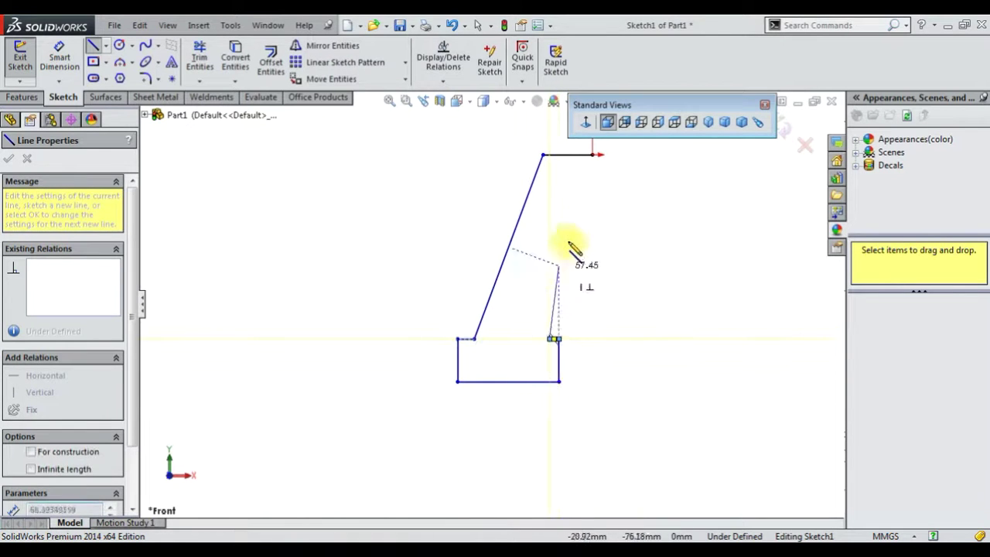
{"action": "left_click", "coordinate": [575, 187]}
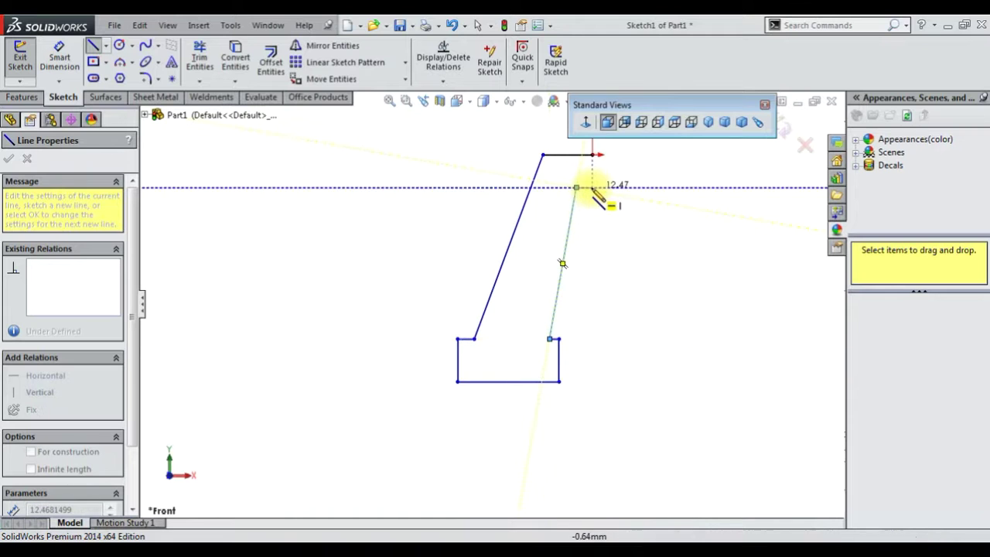
Add a vertical centerline from the origin down to the base, then return to selection
{"action": "left_click", "coordinate": [106, 46]}
{"action": "left_click", "coordinate": [127, 75]}
{"action": "left_click", "coordinate": [592, 155]}
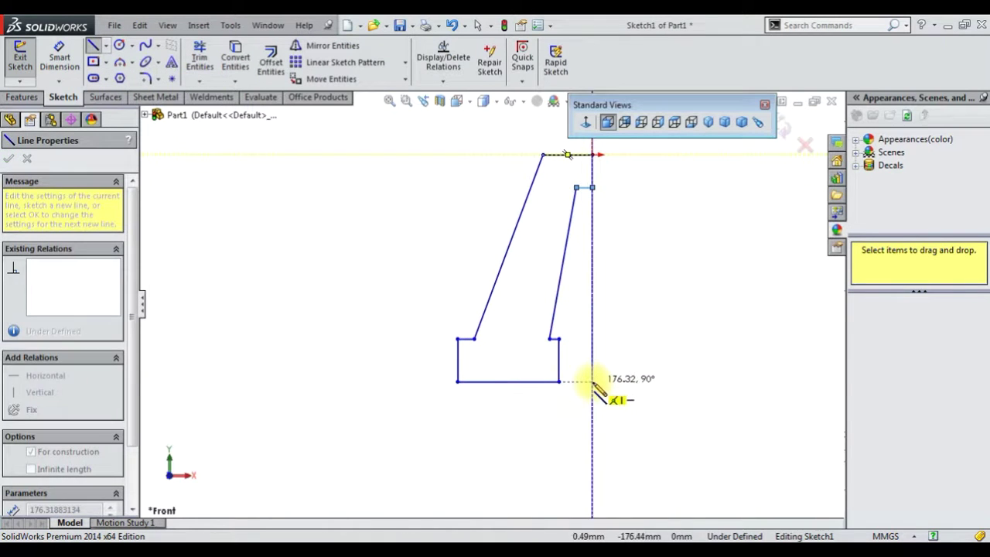
{"action": "left_click", "coordinate": [558, 381]}
{"action": "right_click", "coordinate": [336, 194]}
{"action": "left_click", "coordinate": [353, 254]}
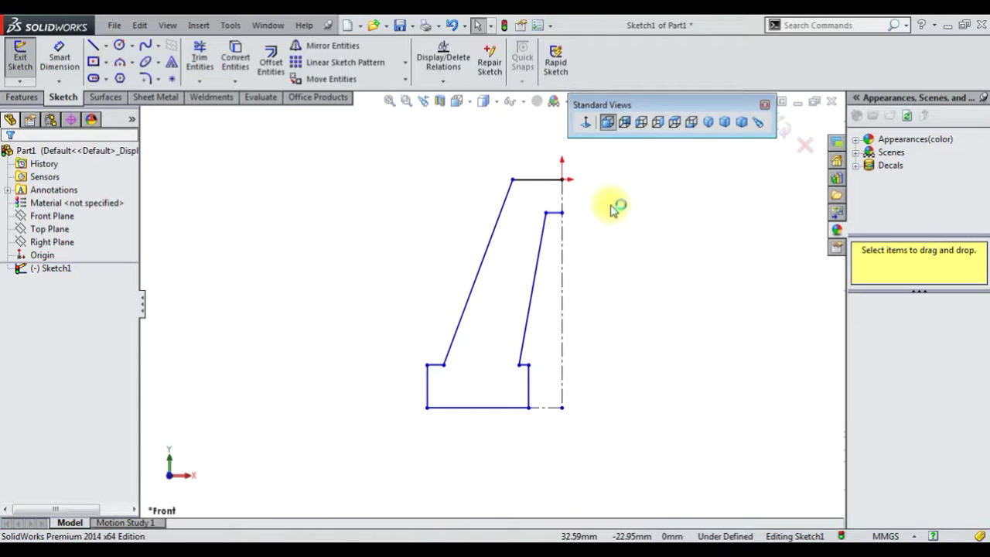
Make the two short ledge lines collinear
{"action": "left_click", "coordinate": [60, 58]}
{"action": "right_click", "coordinate": [370, 354]}
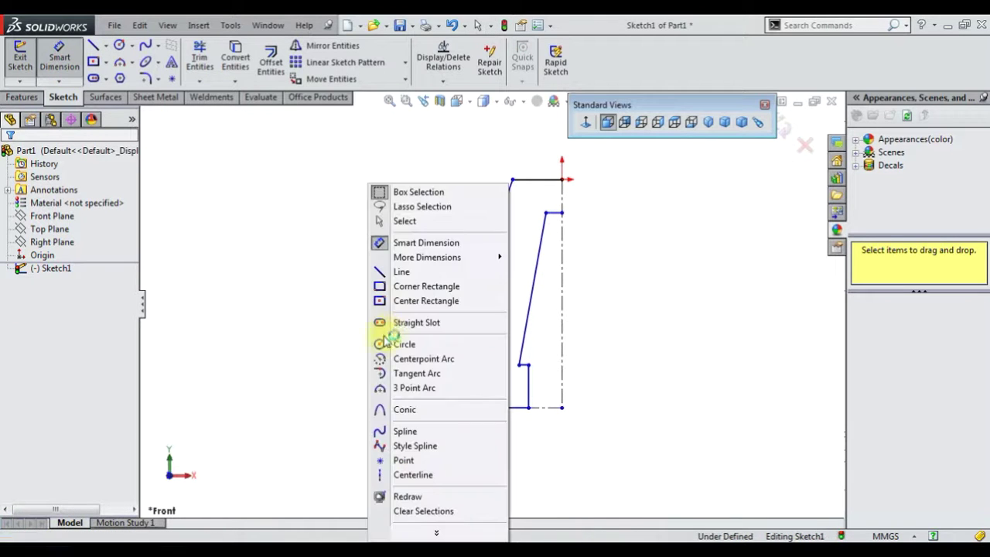
{"action": "left_click", "coordinate": [404, 221]}
{"action": "scroll", "coordinate": [471, 370], "scroll_direction": "down", "scroll_amount": 3}
{"action": "left_click", "coordinate": [408, 358]}
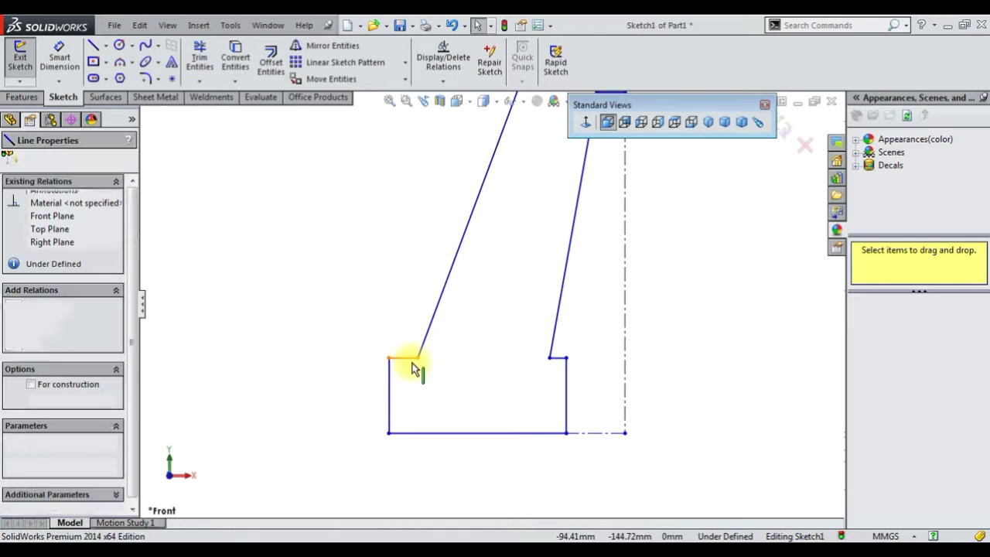
{"action": "left_click", "coordinate": [558, 361], "text": "ctrl"}
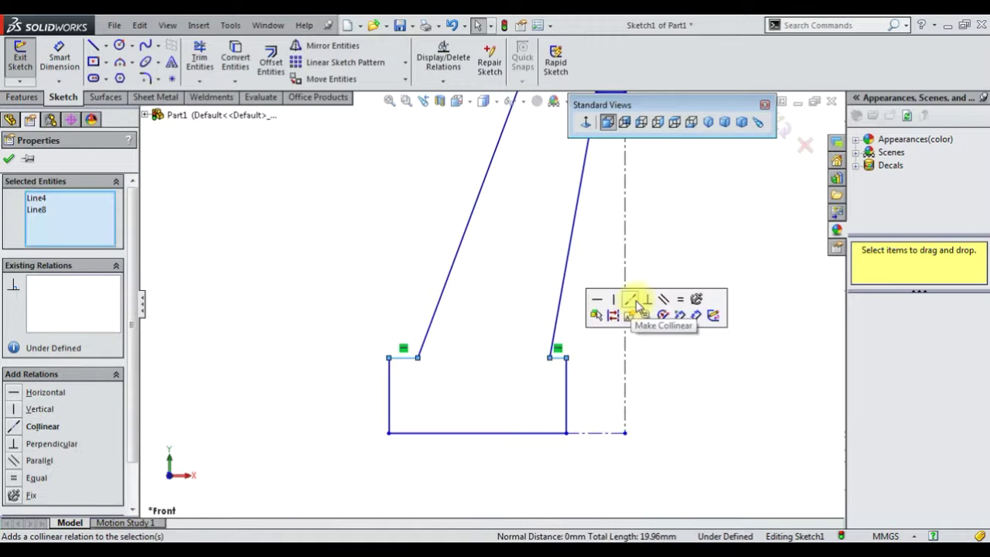
{"action": "left_click", "coordinate": [634, 308]}
{"action": "left_click", "coordinate": [638, 336]}
{"action": "key", "text": "z"}
Dimension the short top-right line to 13 mm and the top edge to 32 mm
{"action": "left_click", "coordinate": [74, 69]}
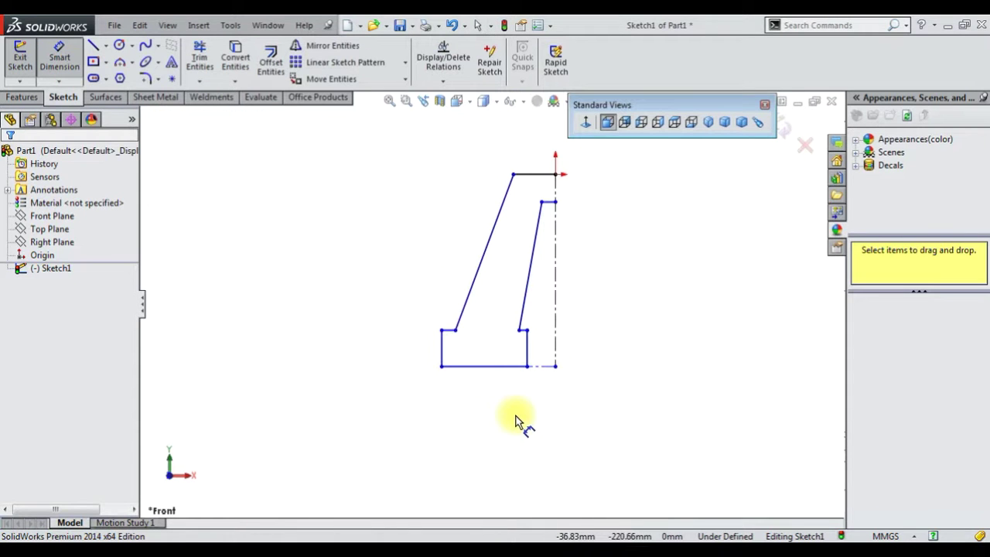
{"action": "scroll", "coordinate": [552, 205], "scroll_direction": "down", "scroll_amount": 4}
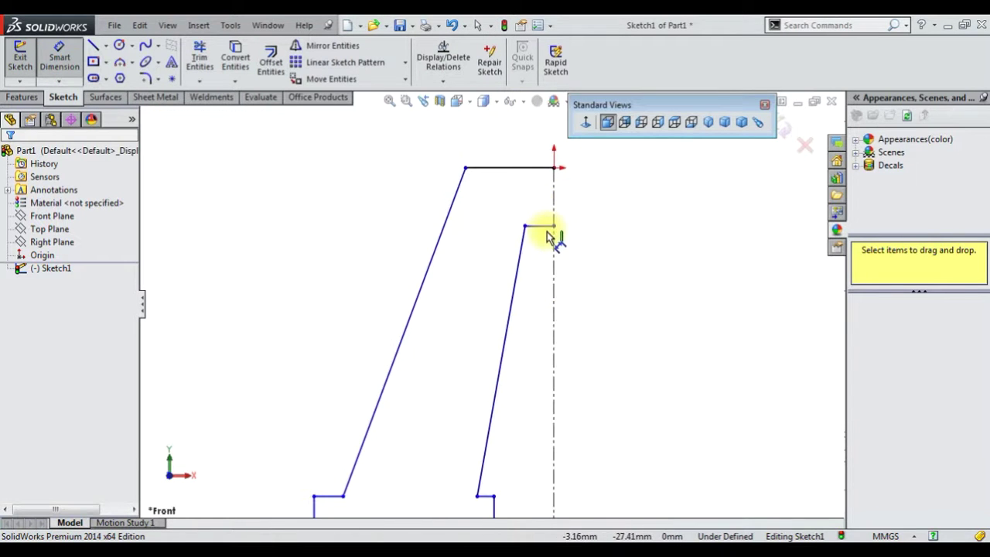
{"action": "left_click", "coordinate": [545, 229]}
{"action": "left_click", "coordinate": [547, 252]}
{"action": "type", "text": "13"}
{"action": "key", "text": "Return"}
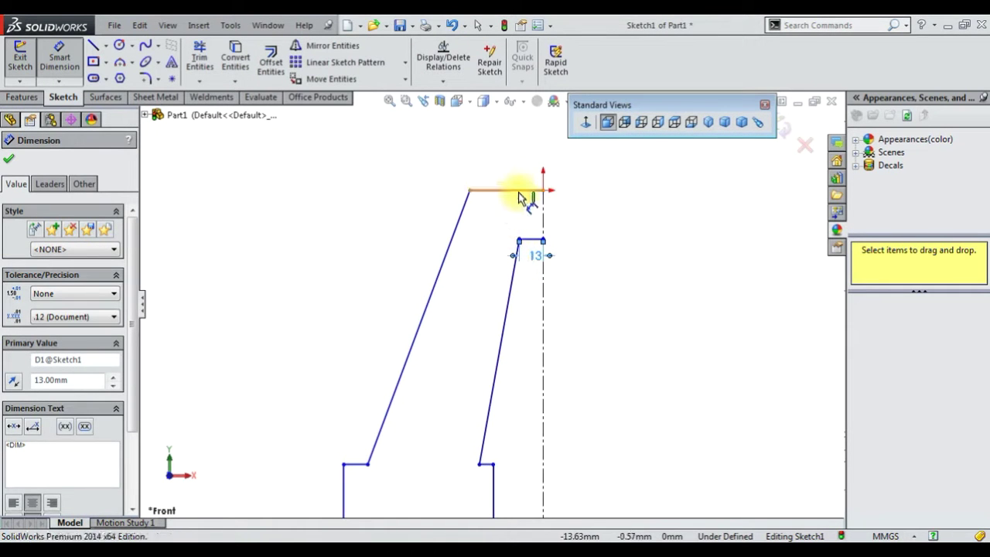
{"action": "left_click", "coordinate": [519, 198]}
{"action": "left_click", "coordinate": [522, 159]}
{"action": "type", "text": "32"}
{"action": "key", "text": "Return"}
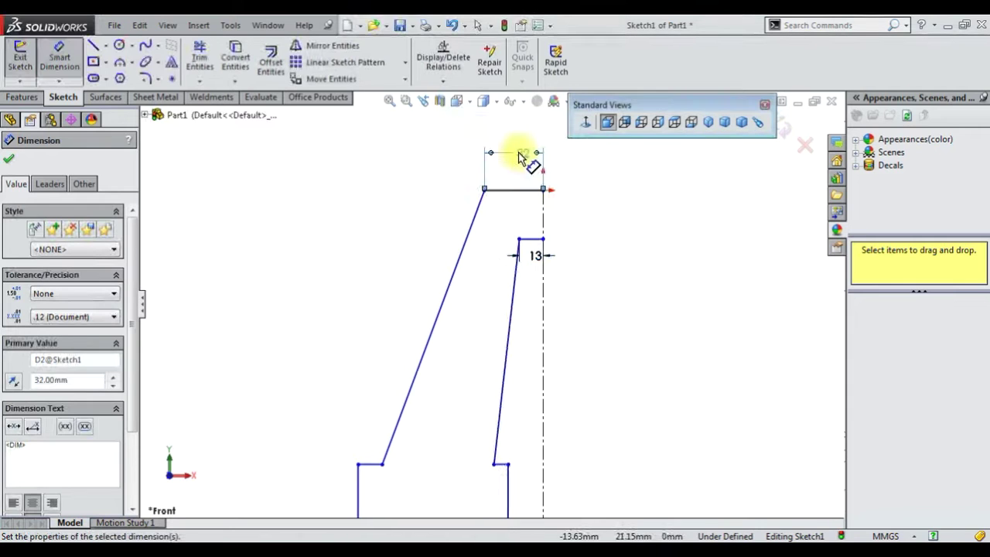
Dimension the lower-right ledge to 2 mm, the bottom segment to 22 mm, and the top-left ledge to 2.5 mm
{"action": "scroll", "coordinate": [519, 468], "scroll_direction": "down", "scroll_amount": 3}
{"action": "scroll", "coordinate": [526, 469], "scroll_direction": "up", "scroll_amount": 2}
{"action": "scroll", "coordinate": [501, 448], "scroll_direction": "down", "scroll_amount": 3}
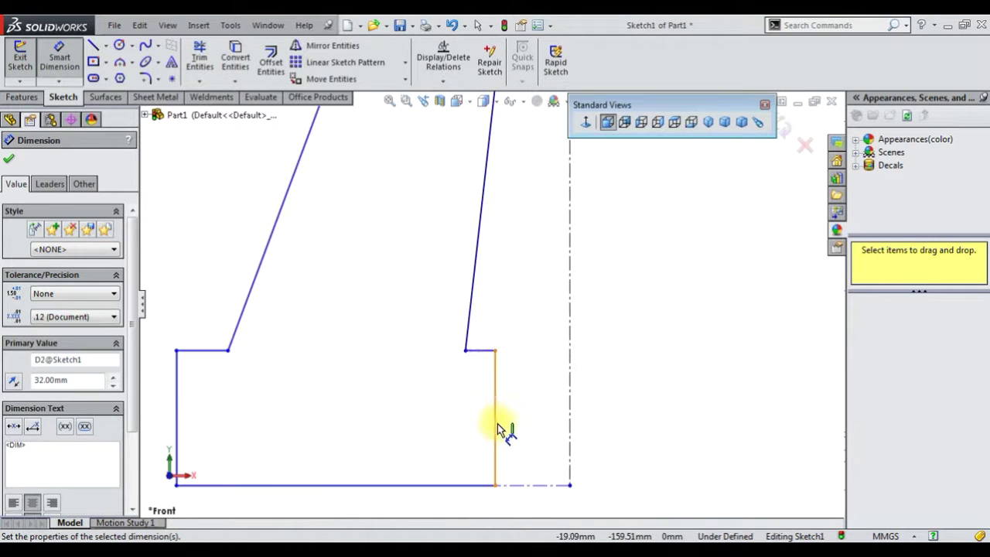
{"action": "left_click", "coordinate": [481, 352]}
{"action": "left_click", "coordinate": [484, 335]}
{"action": "type", "text": "2"}
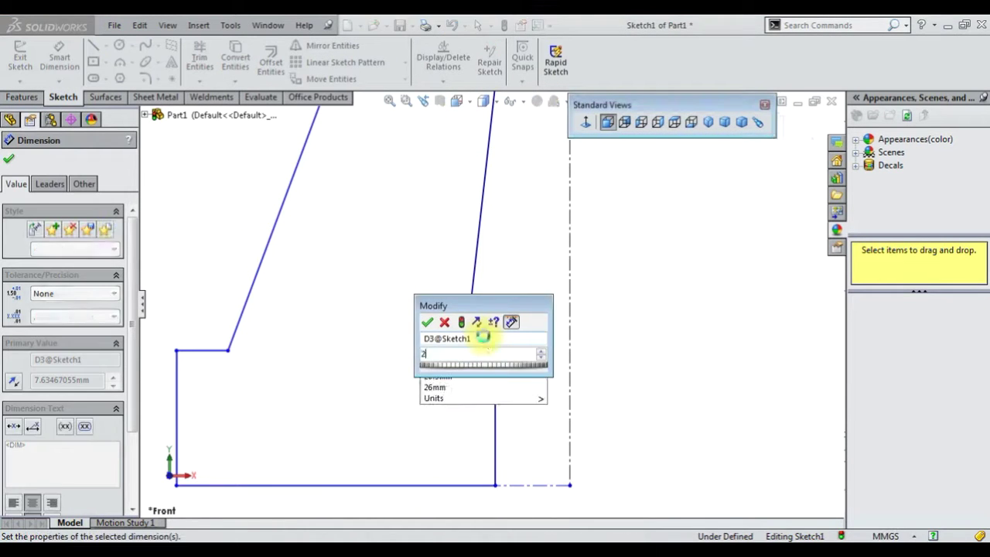
{"action": "key", "text": "Return"}
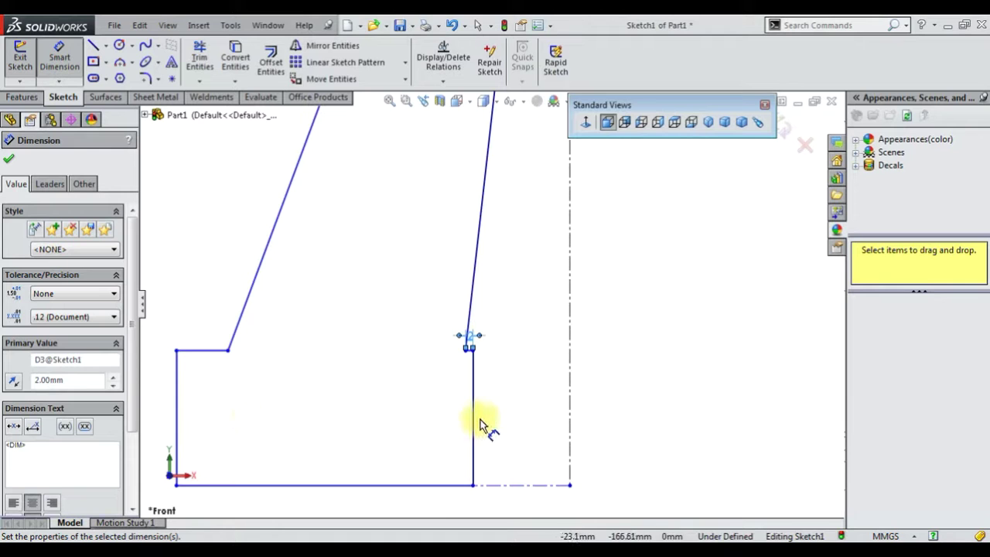
{"action": "left_click", "coordinate": [504, 487]}
{"action": "left_click", "coordinate": [504, 504]}
{"action": "type", "text": "22"}
{"action": "key", "text": "Return"}
{"action": "scroll", "coordinate": [504, 507], "scroll_direction": "up", "scroll_amount": 1}
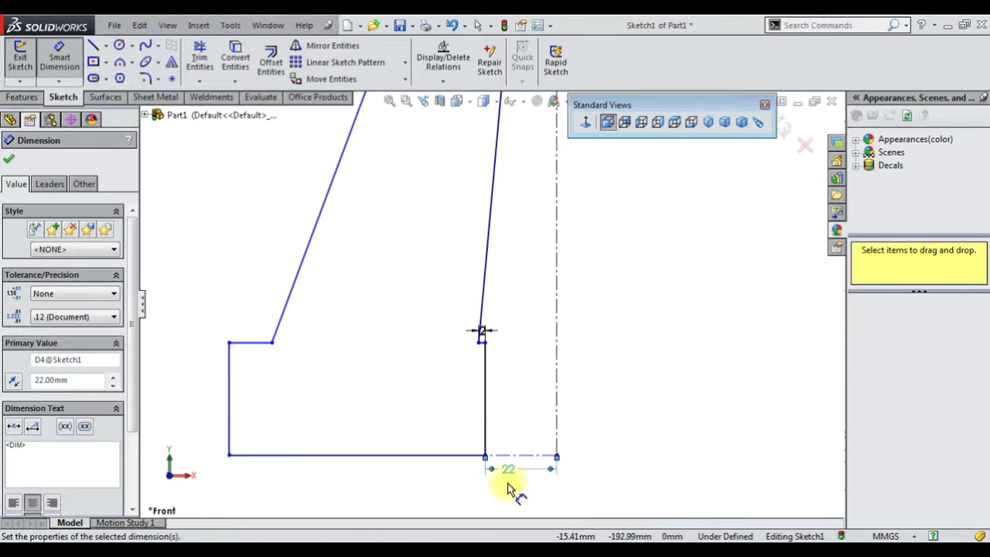
{"action": "left_click", "coordinate": [420, 489]}
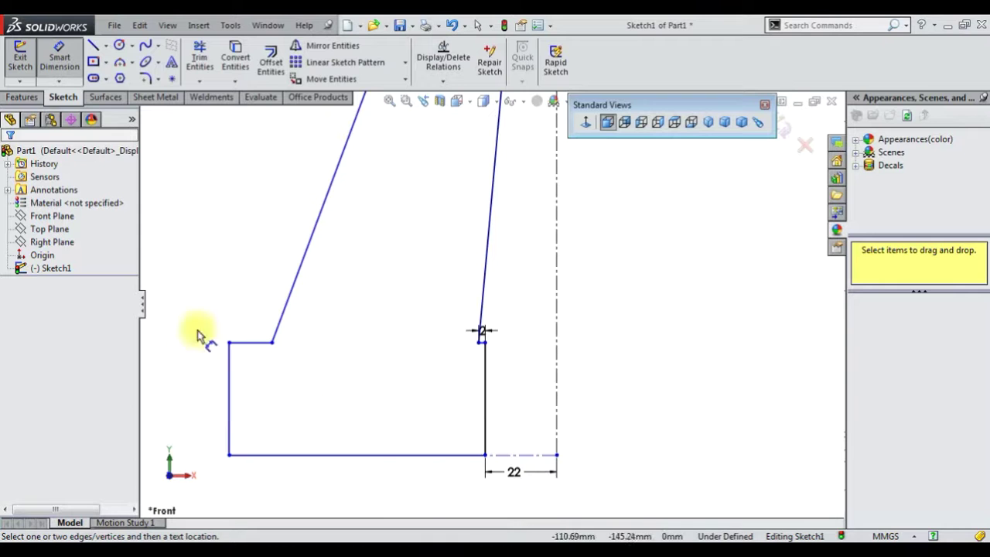
{"action": "left_click", "coordinate": [245, 343]}
{"action": "left_click", "coordinate": [244, 318]}
{"action": "type", "text": "2.5"}
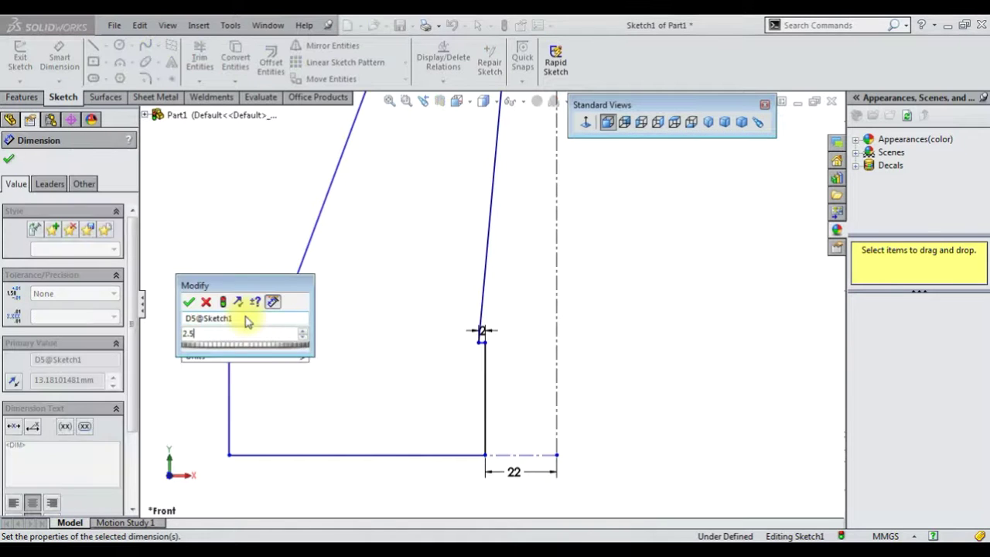
{"action": "key", "text": "Return"}
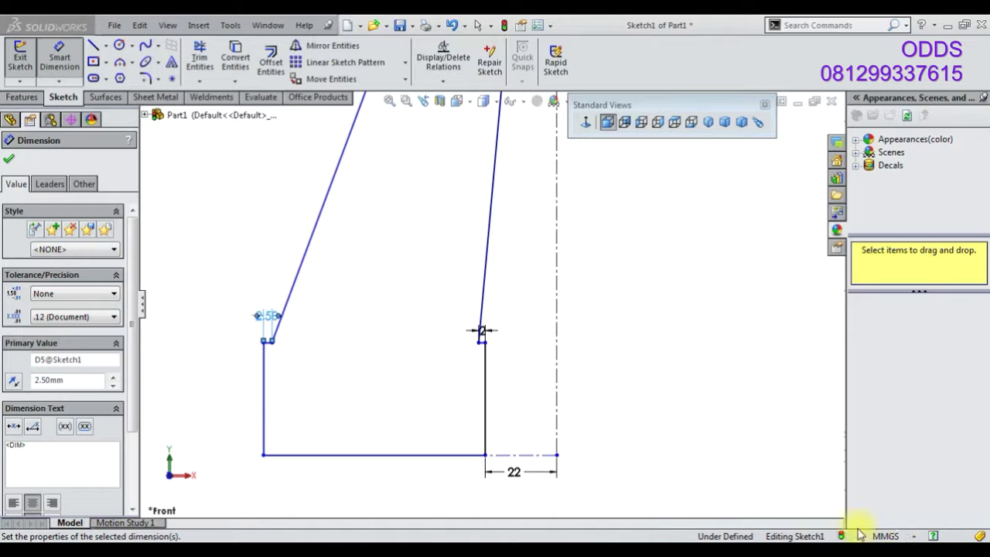
Dimension the left vertical edge to 18 mm and the bottom edge to 35 mm
{"action": "left_click", "coordinate": [266, 406]}
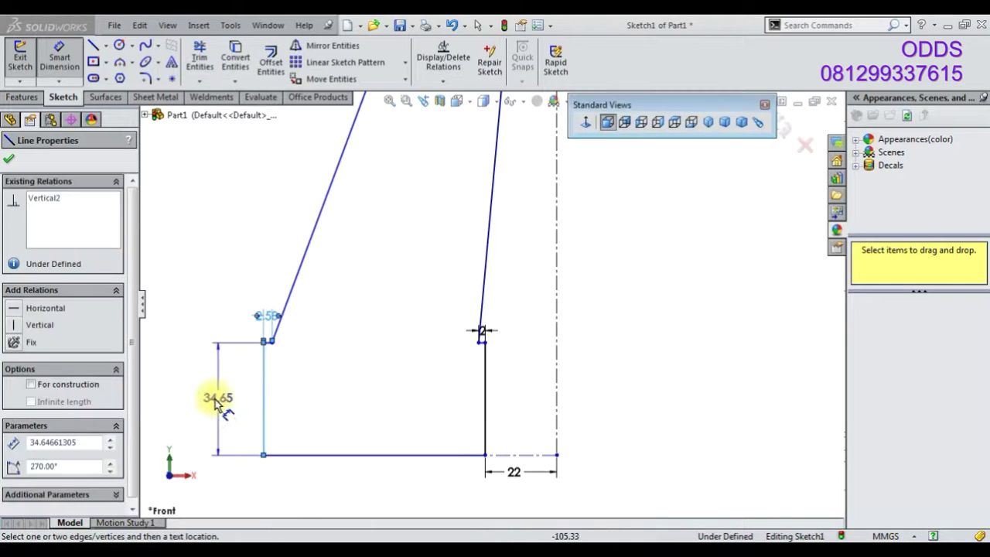
{"action": "left_click", "coordinate": [214, 397]}
{"action": "type", "text": "18"}
{"action": "key", "text": "Return"}
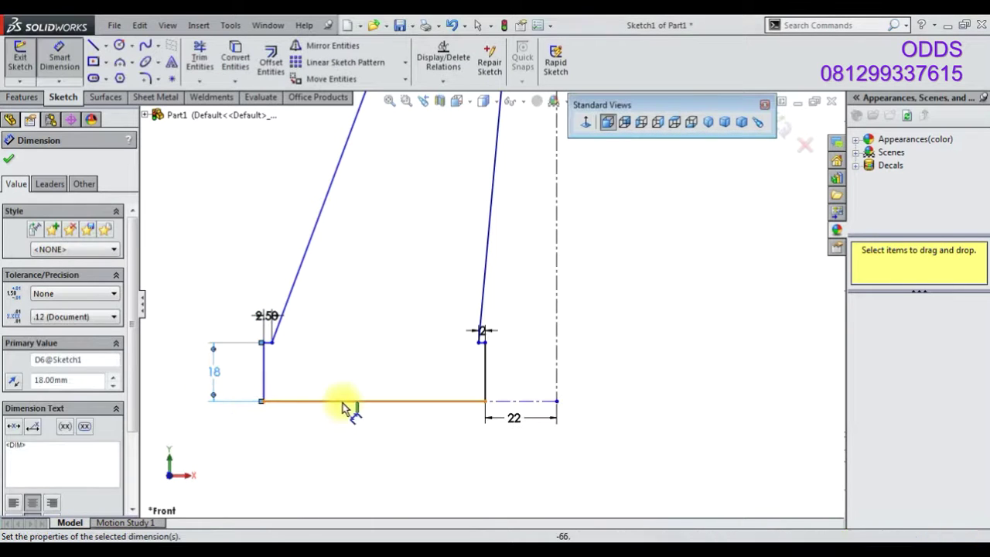
{"action": "left_click", "coordinate": [347, 402]}
{"action": "left_click", "coordinate": [352, 441]}
{"action": "type", "text": "35"}
{"action": "key", "text": "Return"}
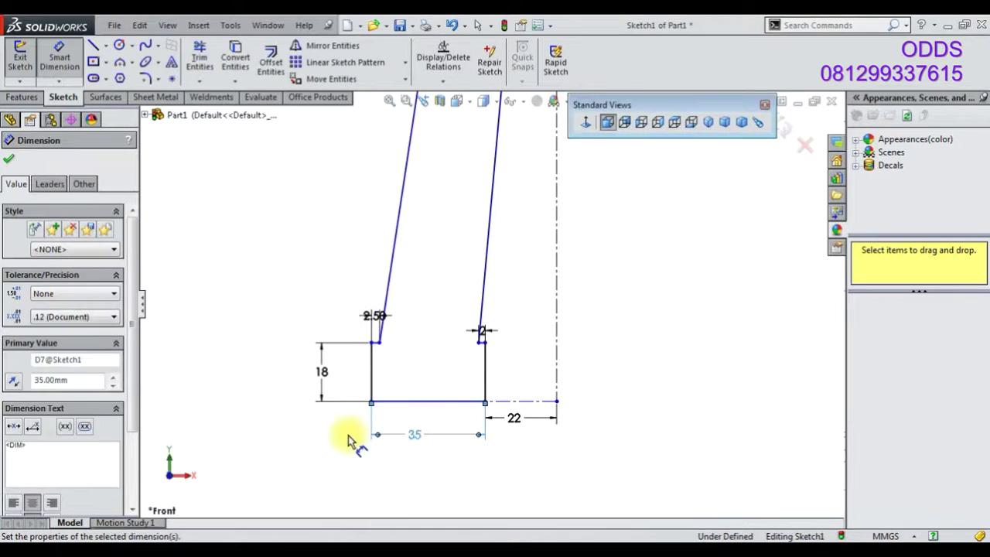
Move the 22 dimension below the base and set a 20 mm gap between the top edges
{"action": "scroll", "coordinate": [464, 363], "scroll_direction": "up", "scroll_amount": 3}
{"action": "scroll", "coordinate": [509, 275], "scroll_direction": "up", "scroll_amount": 3}
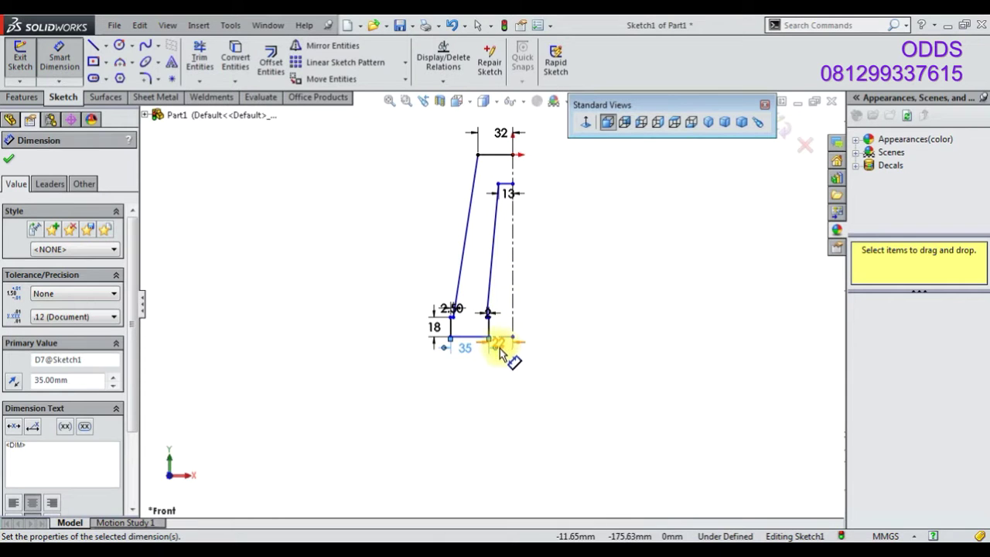
{"action": "left_click_drag", "start_coordinate": [470, 354], "coordinate": [504, 356]}
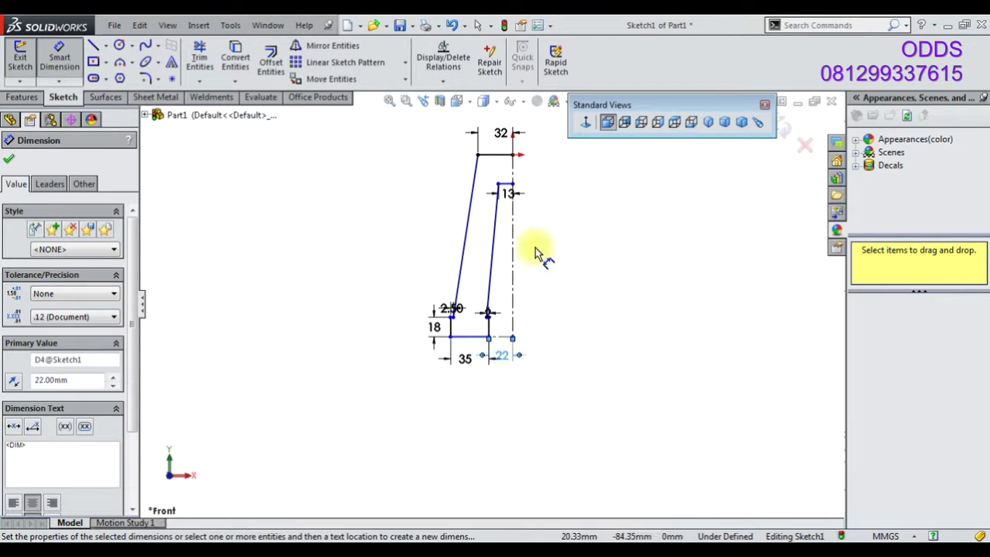
{"action": "left_click", "coordinate": [456, 188]}
{"action": "scroll", "coordinate": [452, 188], "scroll_direction": "down", "scroll_amount": 1}
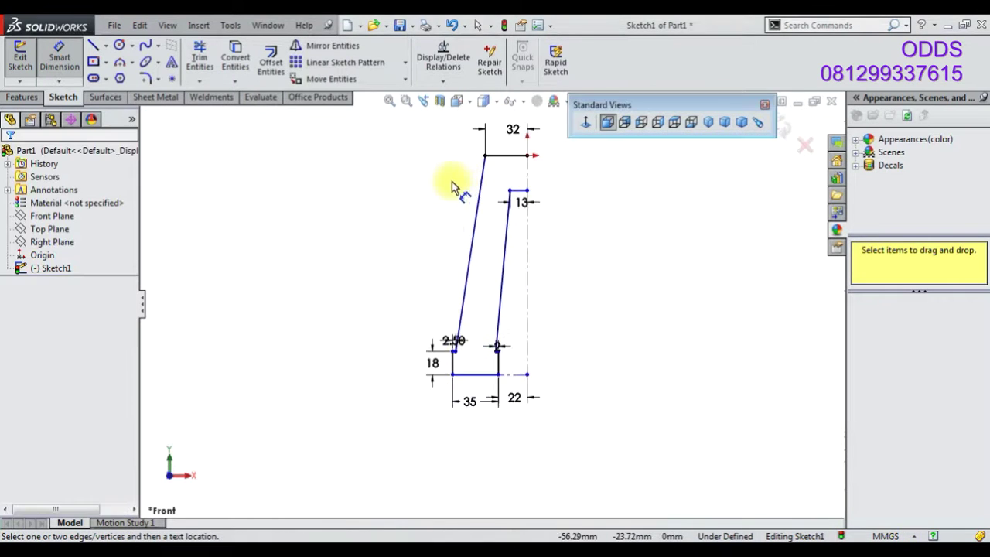
{"action": "left_click", "coordinate": [519, 198]}
{"action": "left_click", "coordinate": [453, 162]}
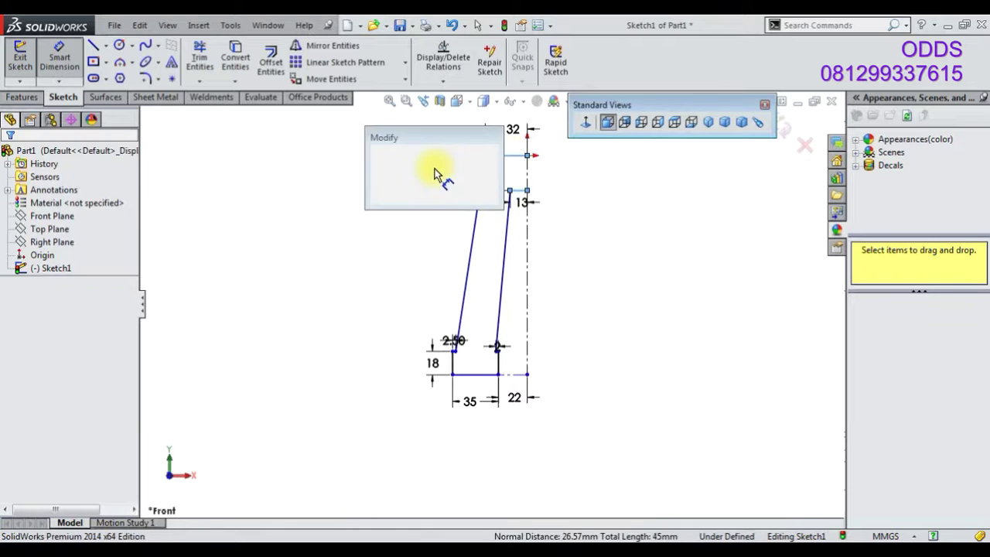
{"action": "type", "text": "20"}
{"action": "key", "text": "Return"}
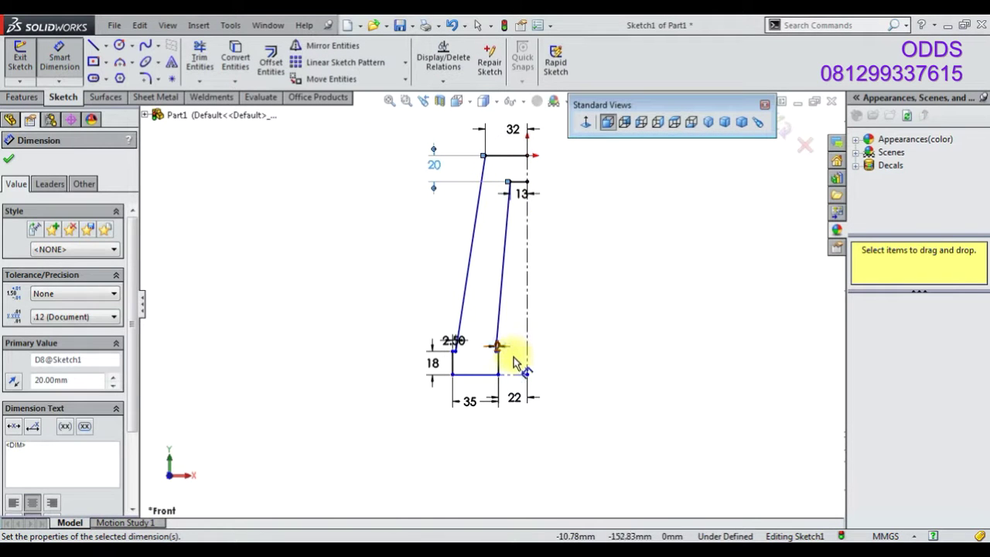
Set the leg height to 130 mm, fully defining the profile
{"action": "scroll", "coordinate": [474, 356], "scroll_direction": "down", "scroll_amount": 2}
{"action": "scroll", "coordinate": [474, 360], "scroll_direction": "down", "scroll_amount": 1}
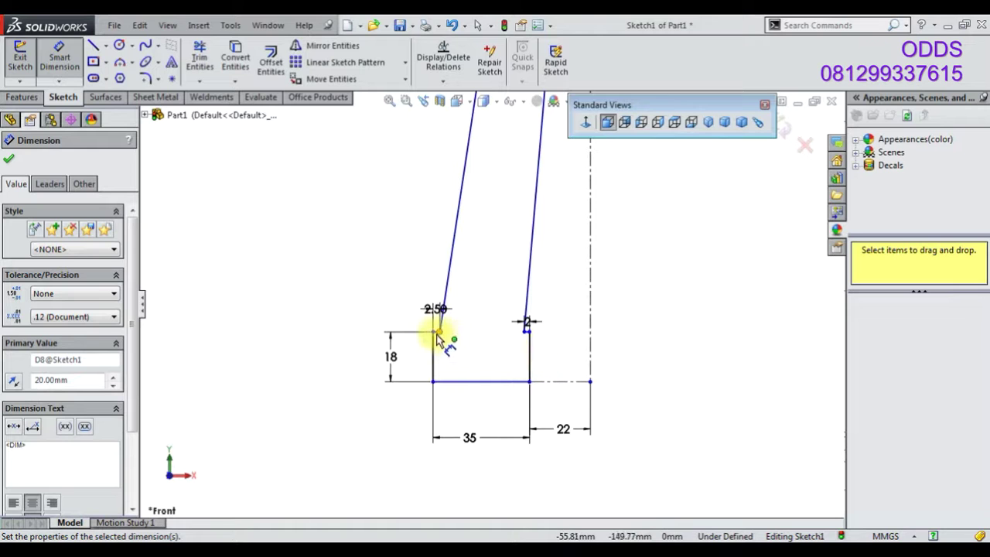
{"action": "left_click", "coordinate": [442, 332]}
{"action": "scroll", "coordinate": [565, 225], "scroll_direction": "up", "scroll_amount": 2}
{"action": "scroll", "coordinate": [514, 232], "scroll_direction": "up", "scroll_amount": 2}
{"action": "scroll", "coordinate": [514, 232], "scroll_direction": "down", "scroll_amount": 2}
{"action": "left_click", "coordinate": [460, 289]}
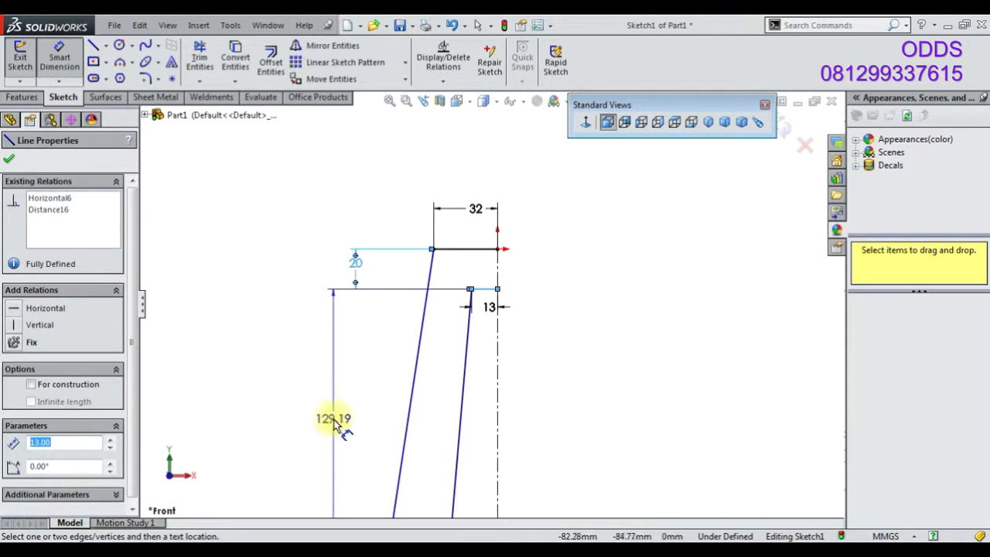
{"action": "left_click", "coordinate": [334, 418]}
{"action": "type", "text": "130"}
{"action": "key", "text": "Return"}
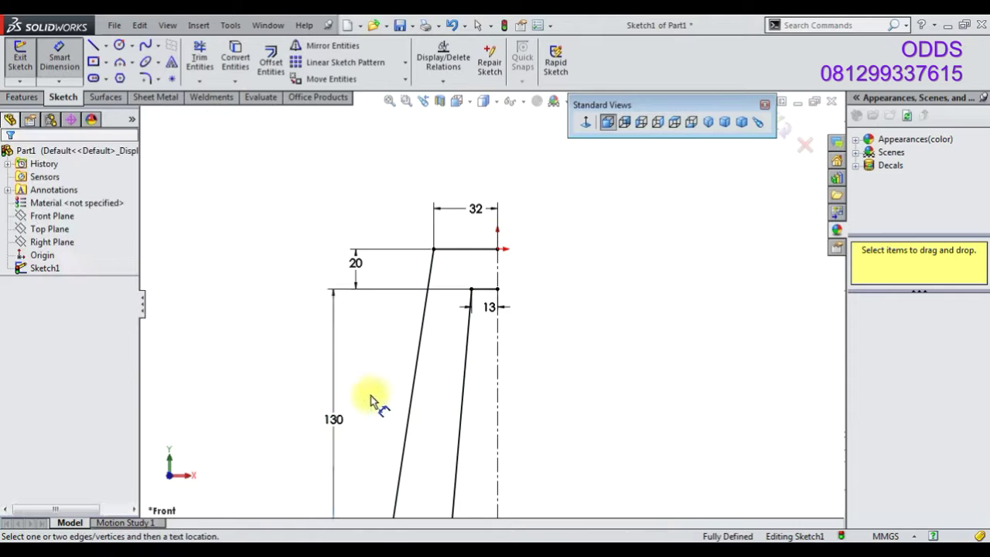
{"action": "scroll", "coordinate": [379, 394], "scroll_direction": "up", "scroll_amount": 2}
{"action": "scroll", "coordinate": [393, 418], "scroll_direction": "down", "scroll_amount": 2}
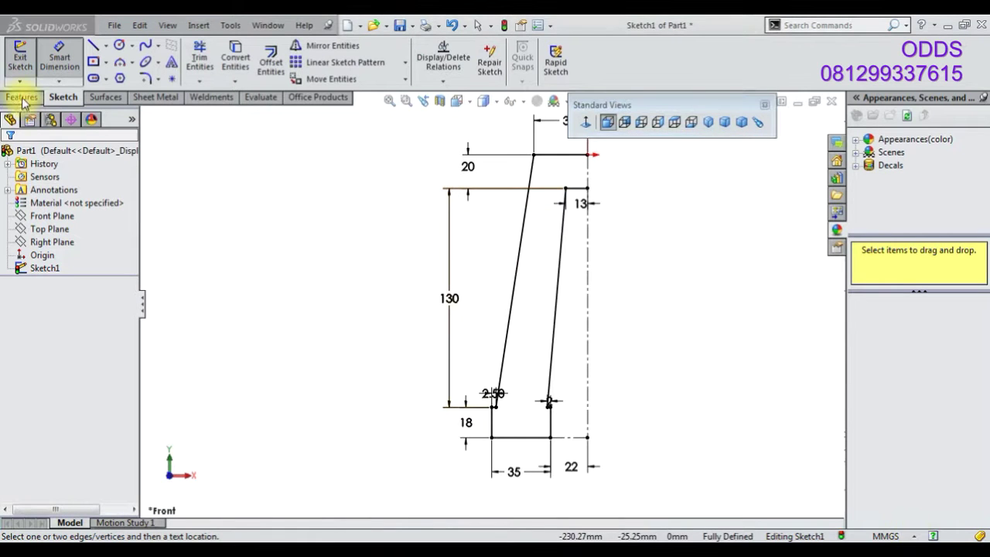
Mirror all half-profile lines about the vertical centerline
{"action": "right_click", "coordinate": [295, 172]}
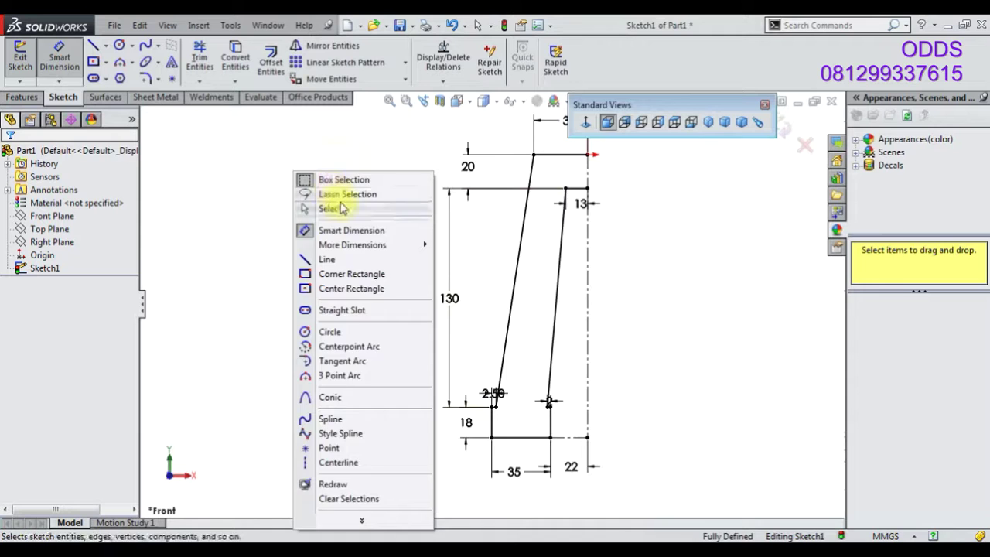
{"action": "left_click", "coordinate": [342, 209]}
{"action": "scroll", "coordinate": [342, 206], "scroll_direction": "up", "scroll_amount": 2}
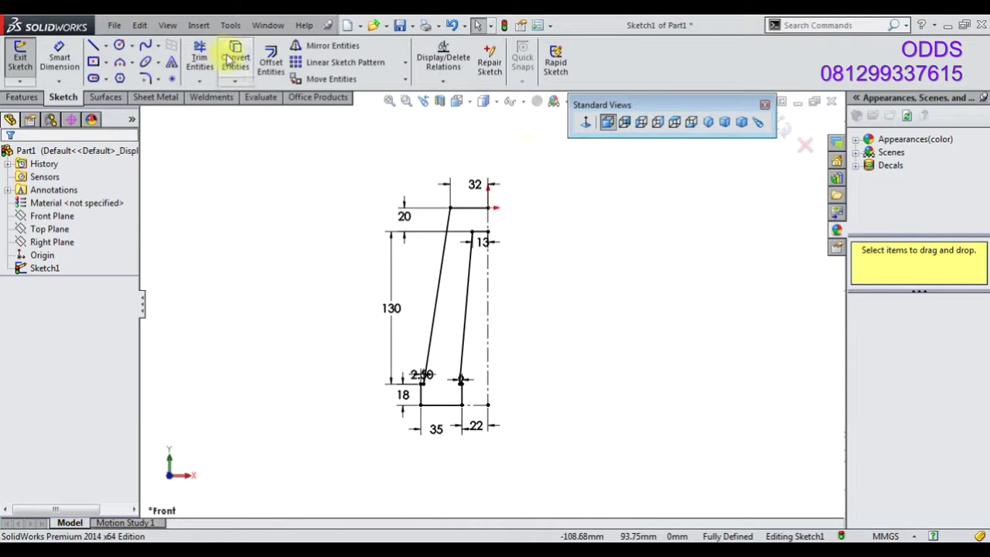
{"action": "left_click", "coordinate": [325, 45]}
{"action": "left_click_drag", "start_coordinate": [332, 143], "coordinate": [549, 433]}
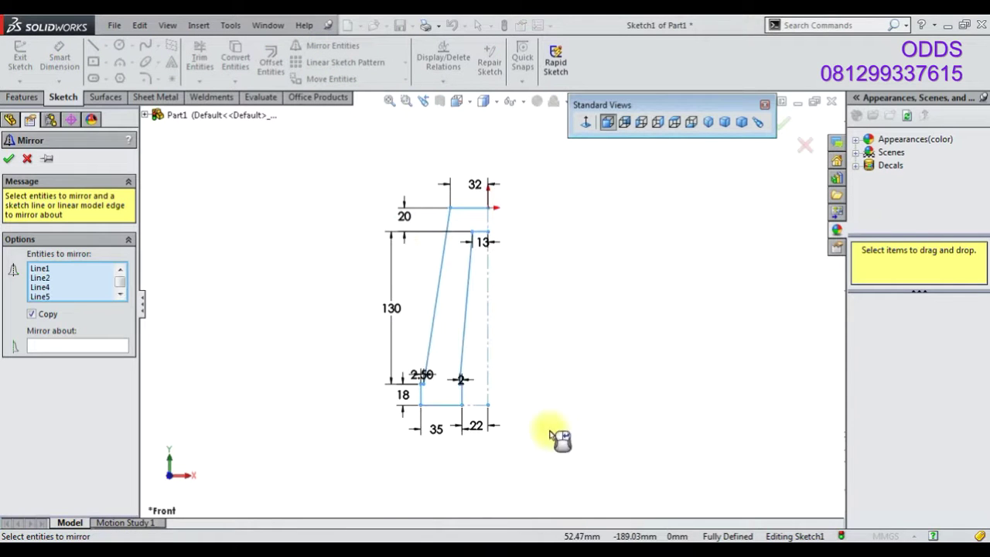
{"action": "left_click", "coordinate": [112, 344]}
{"action": "left_click", "coordinate": [488, 318]}
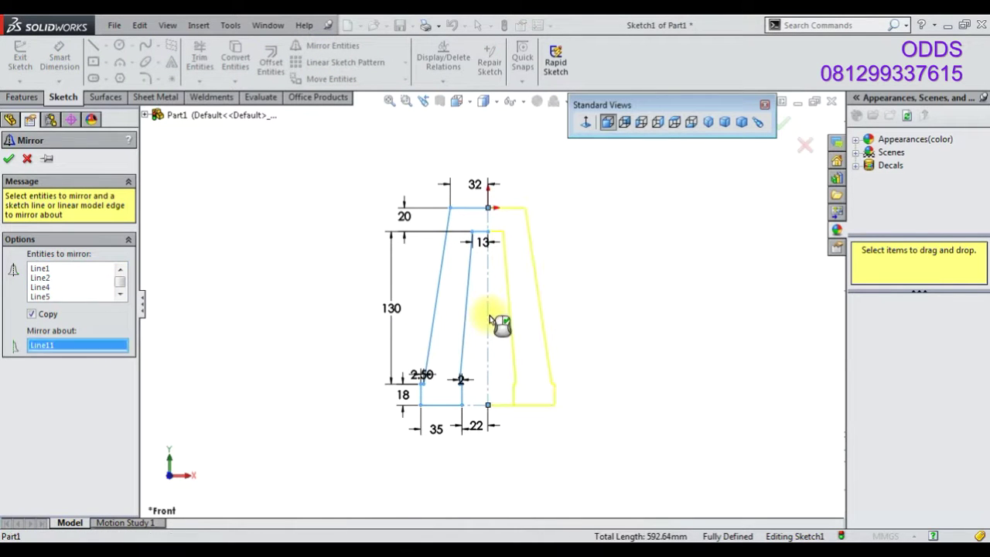
{"action": "left_click", "coordinate": [8, 158]}
Extrude the A-frame sketch Mid Plane to 26 mm depth as Boss-Extrude1
{"action": "left_click", "coordinate": [23, 96]}
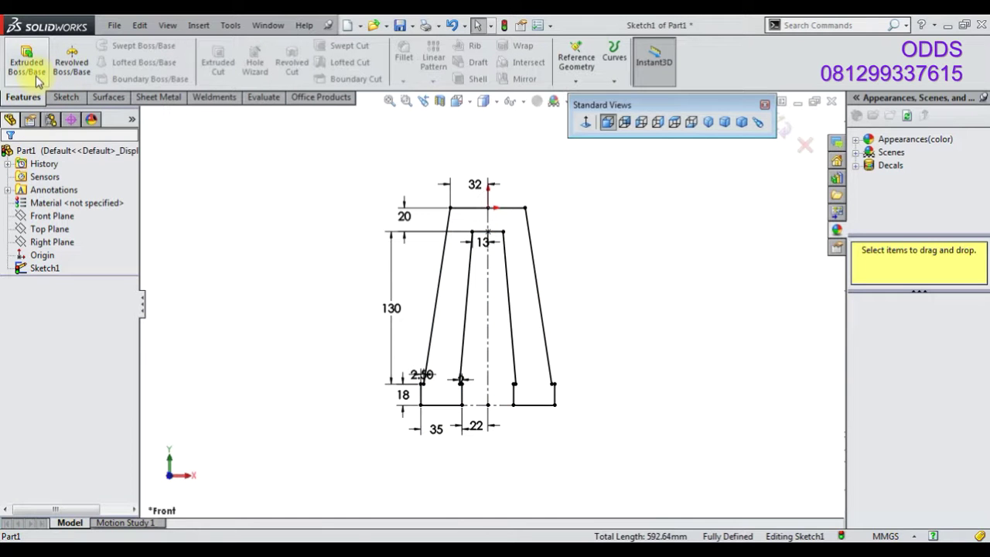
{"action": "left_click", "coordinate": [26, 62]}
{"action": "left_click", "coordinate": [78, 242]}
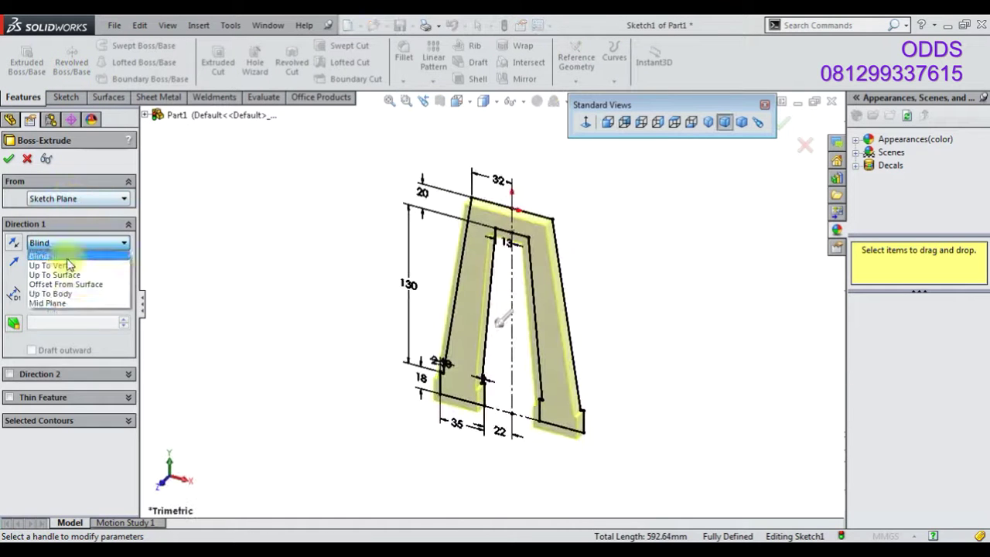
{"action": "left_click", "coordinate": [70, 300]}
{"action": "type", "text": "26"}
{"action": "key", "text": "Return"}
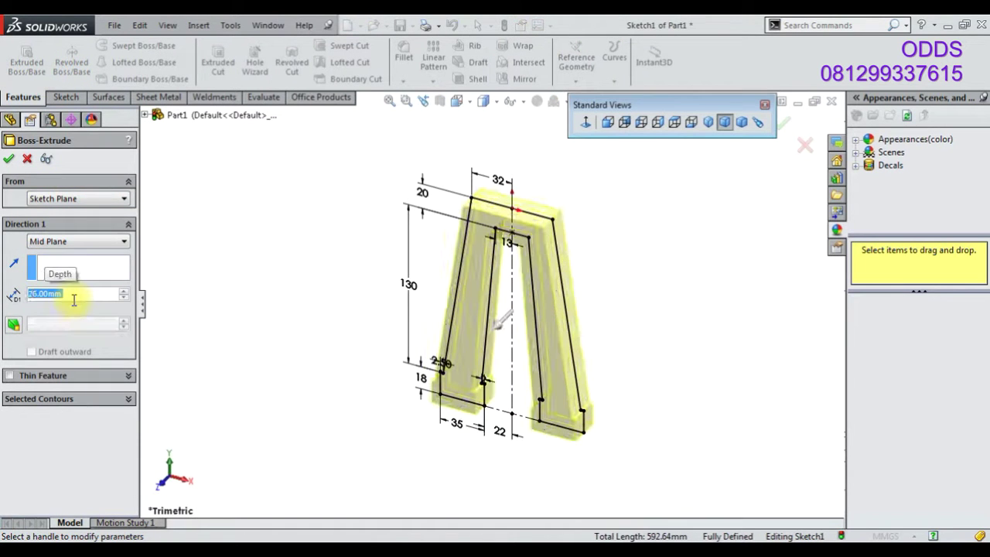
{"action": "left_click", "coordinate": [9, 159]}
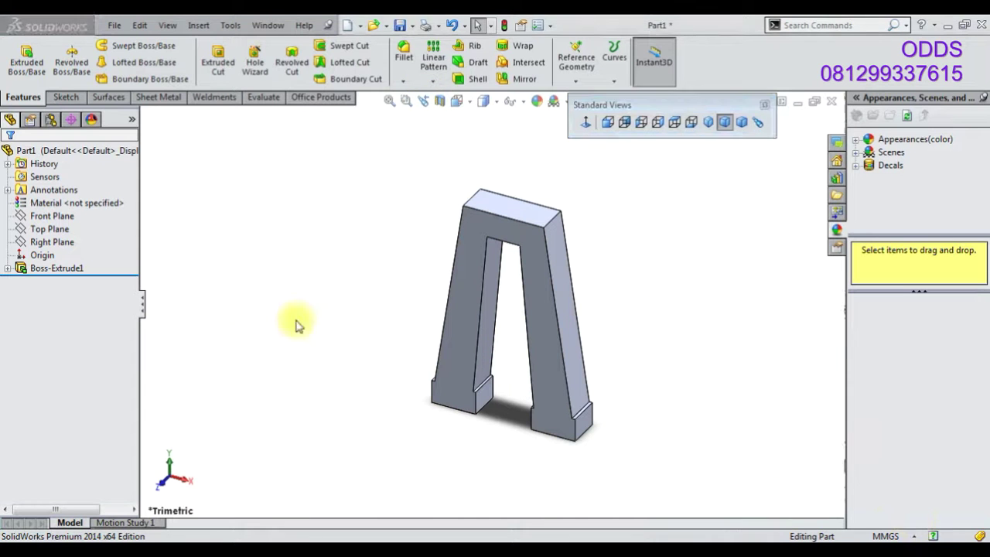
{"action": "left_click", "coordinate": [67, 268]}
Edit Sketch1 and draw a stepped outline with an angled corner above the top edge, reaching the centerline
{"action": "left_click", "coordinate": [89, 239]}
{"action": "left_click", "coordinate": [585, 122]}
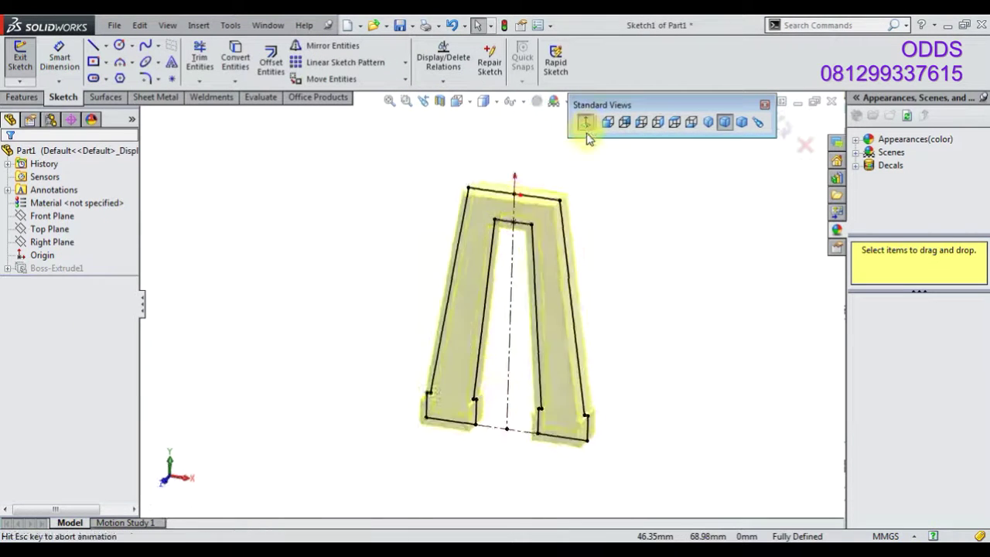
{"action": "left_click", "coordinate": [92, 46]}
{"action": "scroll", "coordinate": [495, 185], "scroll_direction": "down", "scroll_amount": 3}
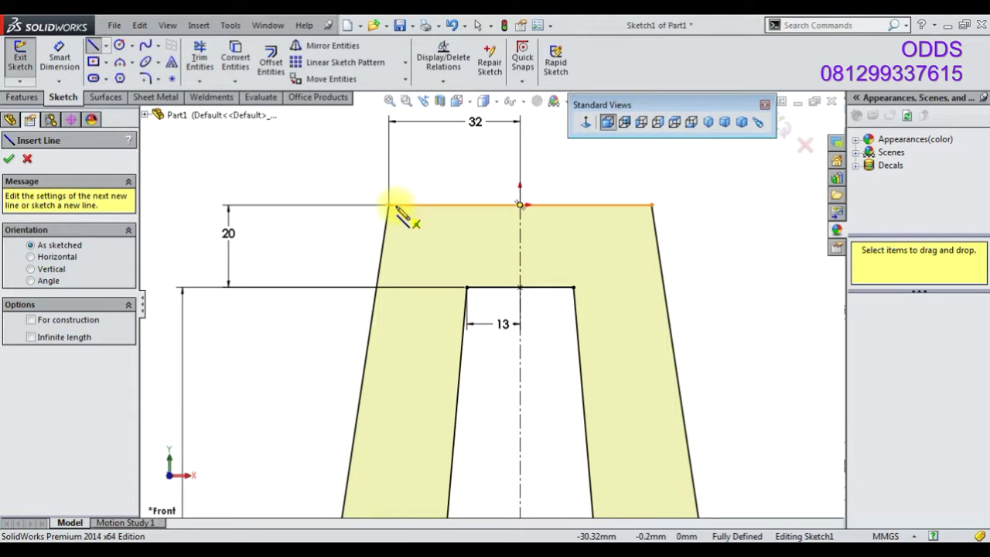
{"action": "left_click", "coordinate": [396, 205]}
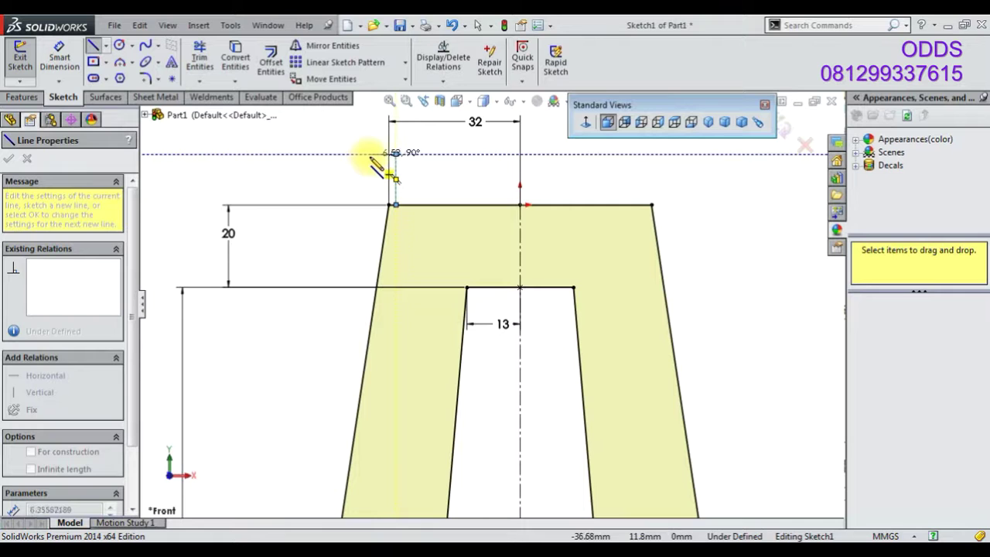
{"action": "left_click", "coordinate": [372, 154]}
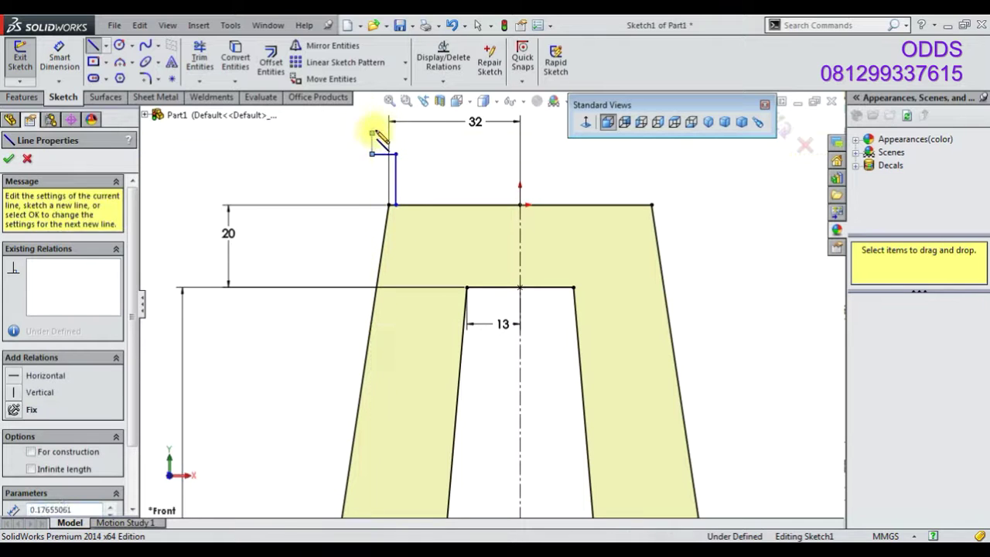
{"action": "left_click", "coordinate": [372, 133]}
{"action": "left_click", "coordinate": [385, 121]}
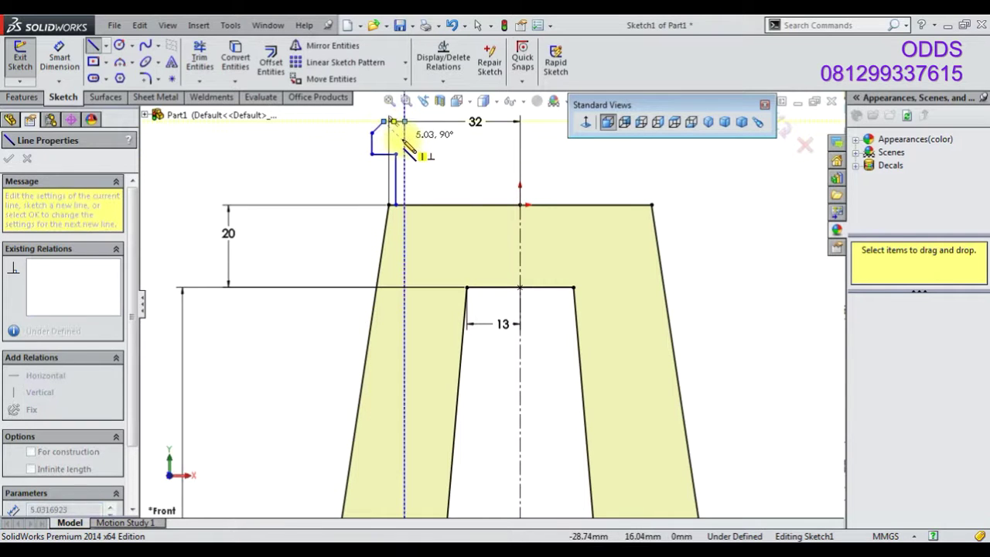
{"action": "left_click", "coordinate": [404, 144]}
{"action": "left_click", "coordinate": [520, 144]}
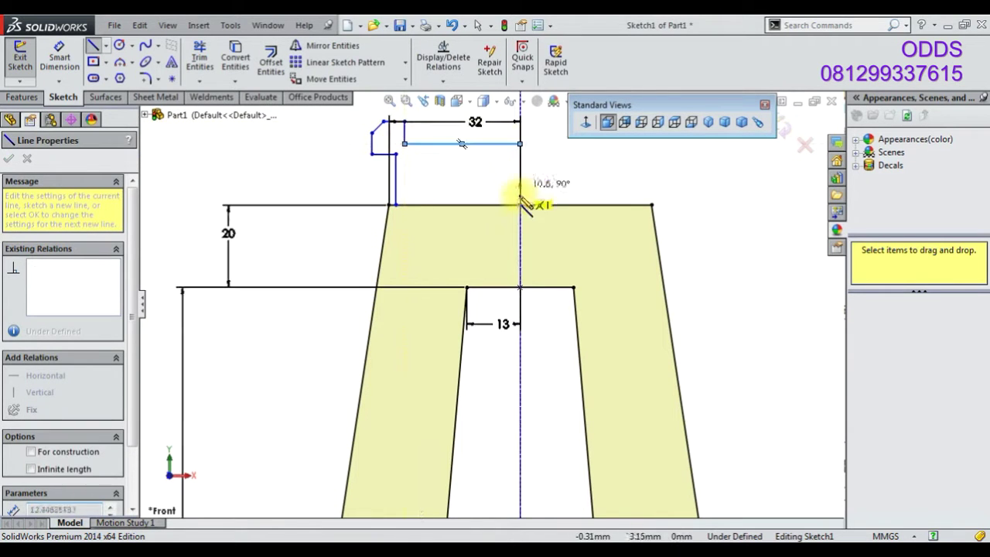
{"action": "right_click", "coordinate": [549, 175]}
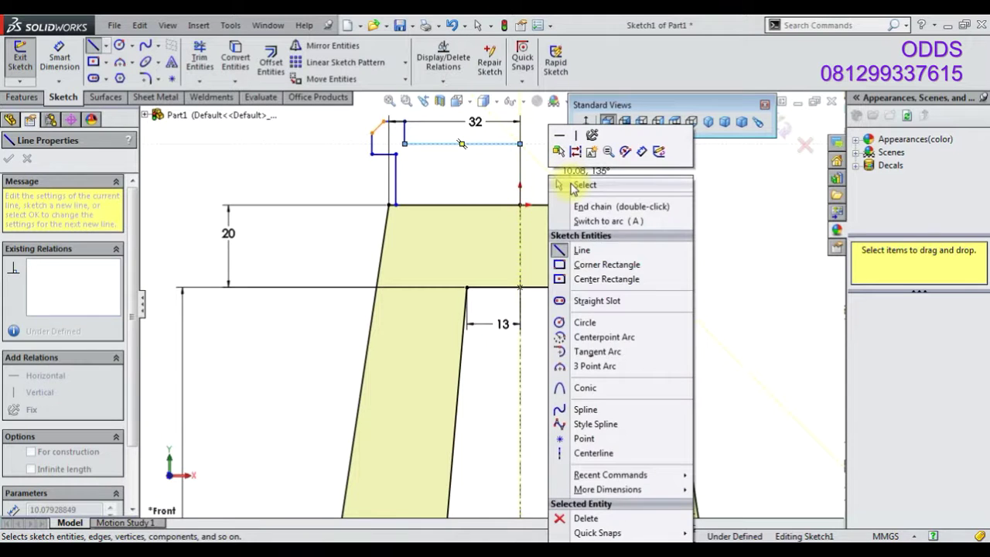
{"action": "left_click", "coordinate": [568, 183]}
Use Trim Entities on the sketch, then exit trimming
{"action": "left_click", "coordinate": [199, 58]}
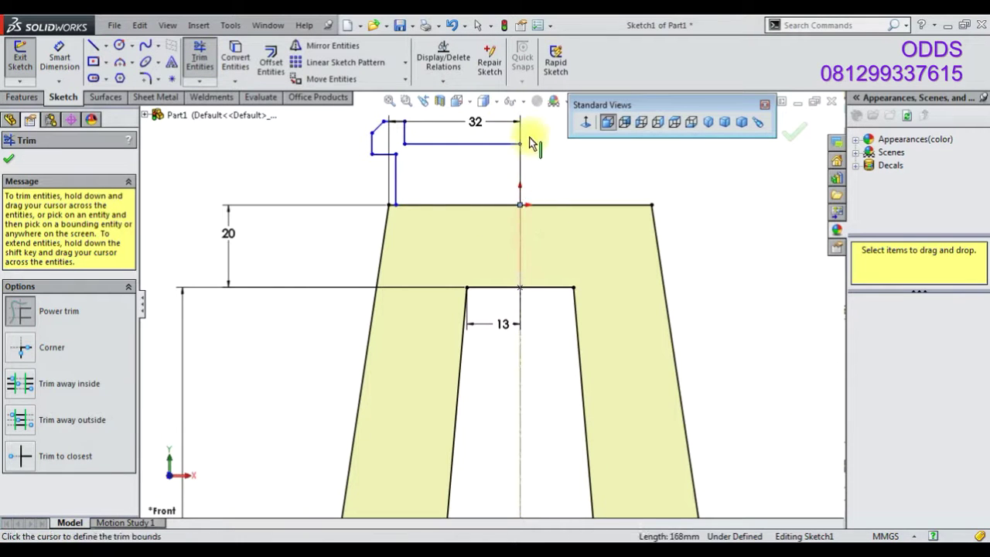
{"action": "key", "text": "Escape"}
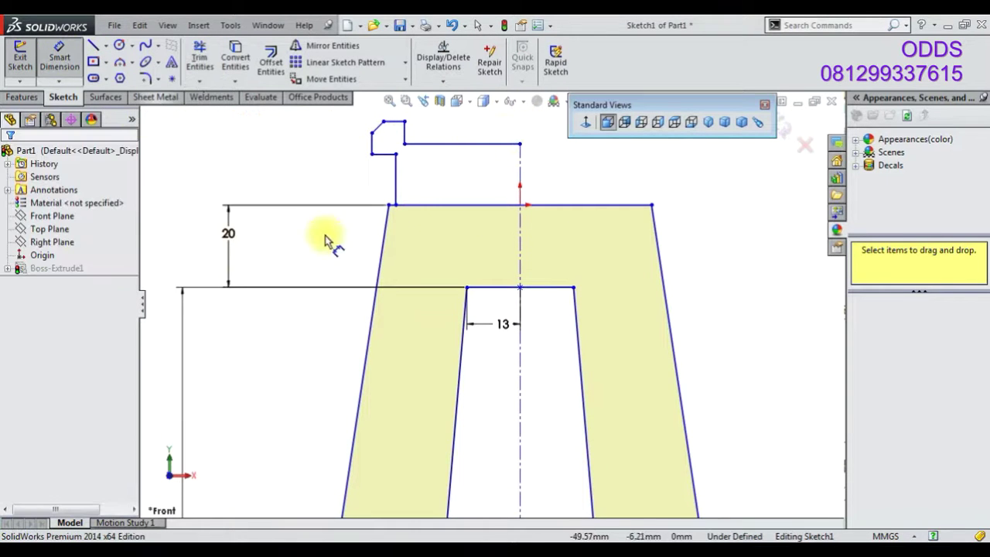
{"action": "scroll", "coordinate": [422, 253], "scroll_direction": "up", "scroll_amount": 2}
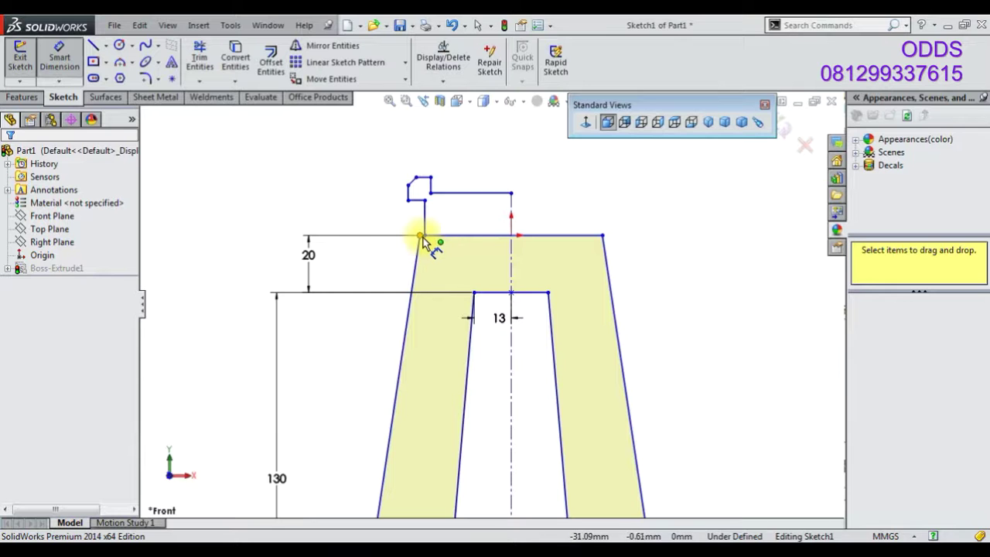
Dimension the top-left corner 32 mm from the centreline and the top line to 29 mm
{"action": "left_click", "coordinate": [421, 237]}
{"action": "left_click", "coordinate": [511, 255]}
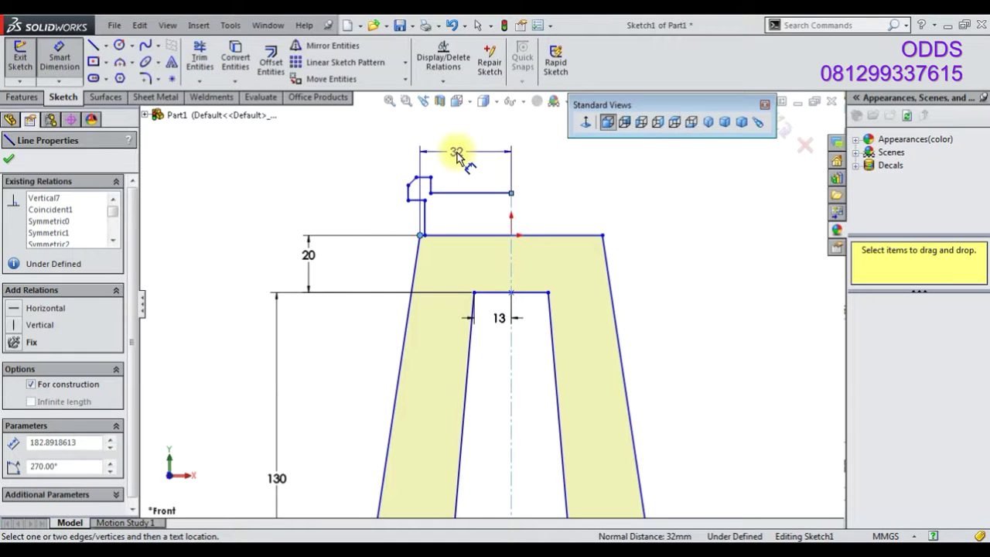
{"action": "left_click", "coordinate": [464, 153]}
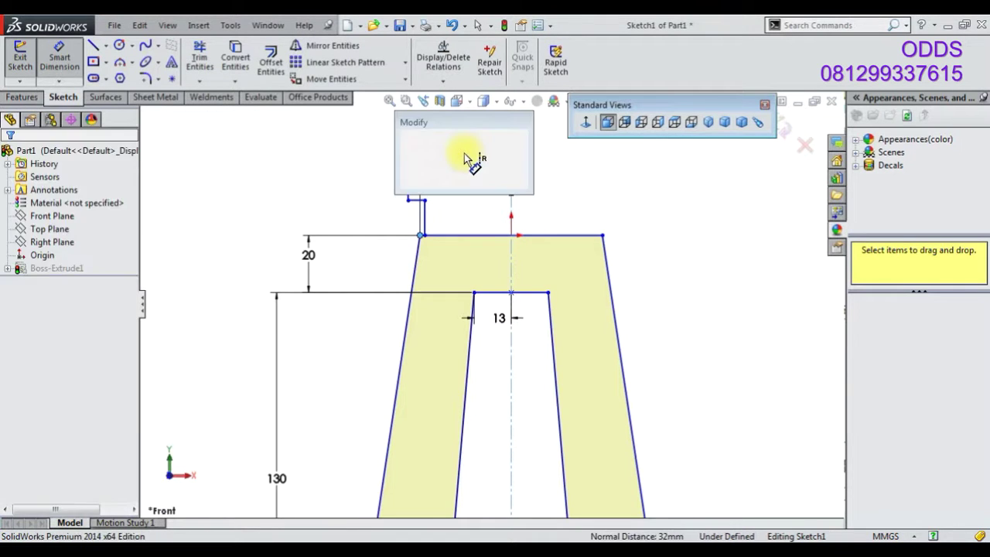
{"action": "left_click", "coordinate": [424, 137]}
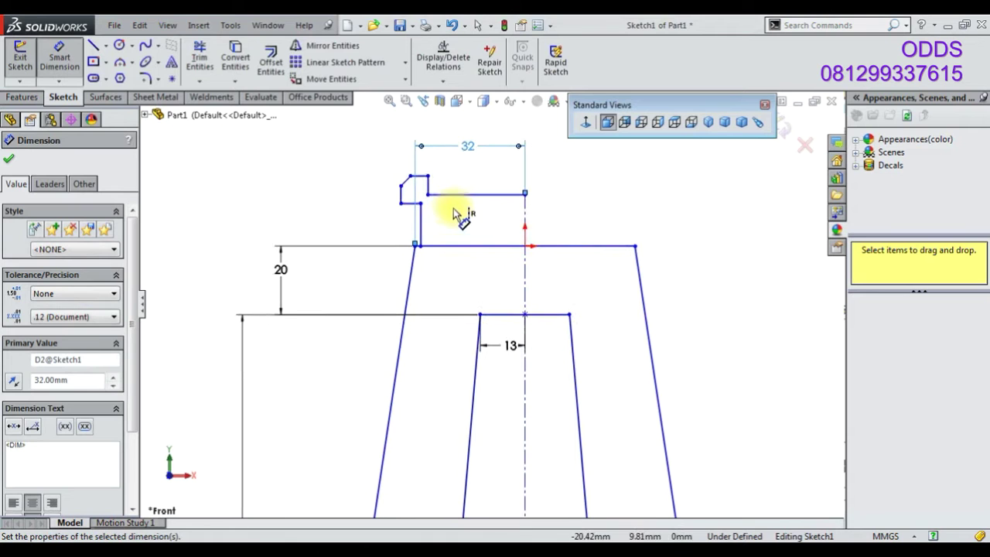
{"action": "left_click", "coordinate": [491, 195]}
{"action": "left_click", "coordinate": [489, 172]}
{"action": "type", "text": "29"}
{"action": "key", "text": "Return"}
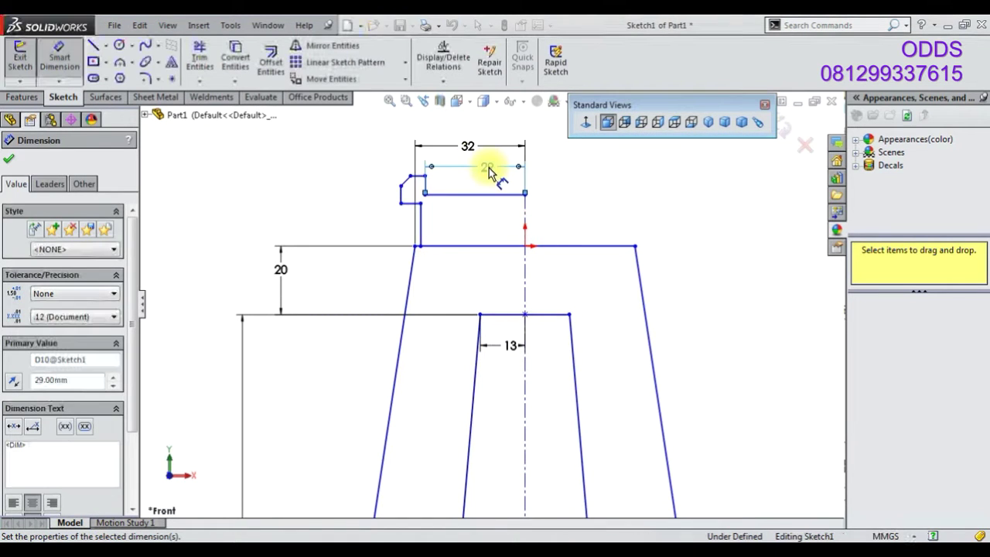
Set the chamfer angle to 30°
{"action": "scroll", "coordinate": [488, 172], "scroll_direction": "down", "scroll_amount": 2}
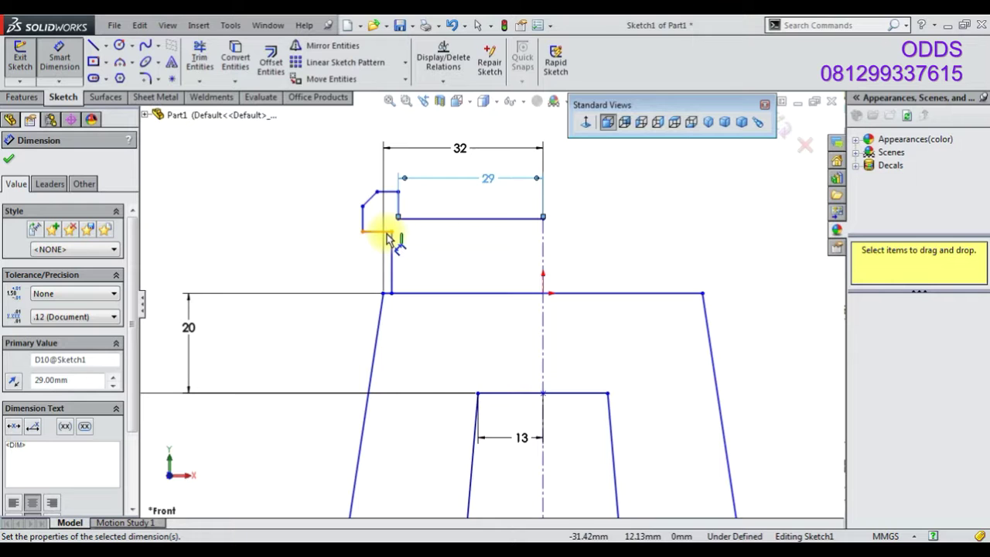
{"action": "left_click", "coordinate": [368, 219]}
{"action": "left_click", "coordinate": [363, 199]}
{"action": "left_click", "coordinate": [360, 173]}
{"action": "type", "text": "30"}
{"action": "key", "text": "Return"}
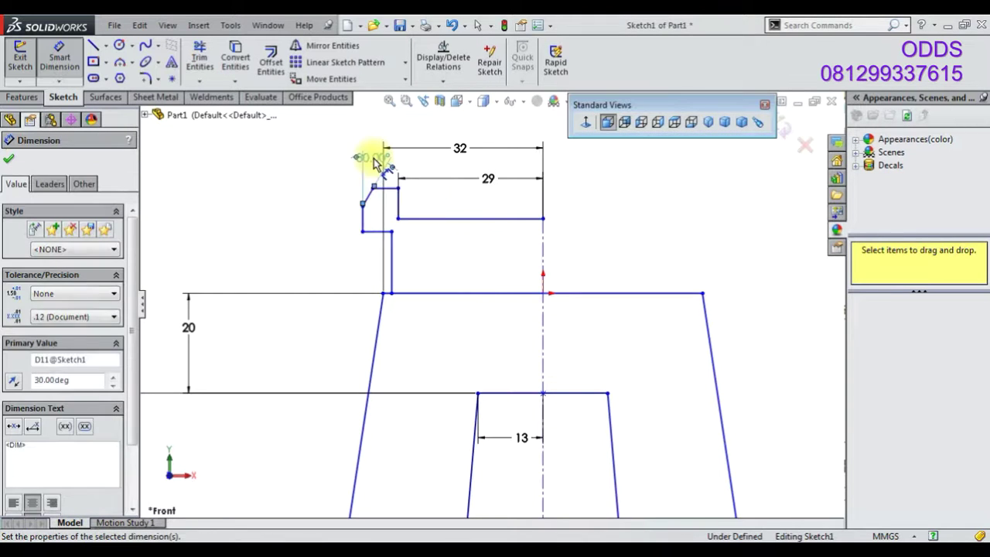
Dimension the short step edge to 6 mm and the left vertical edge to 5.50 mm
{"action": "left_click", "coordinate": [399, 208]}
{"action": "left_click", "coordinate": [428, 204]}
{"action": "type", "text": "6"}
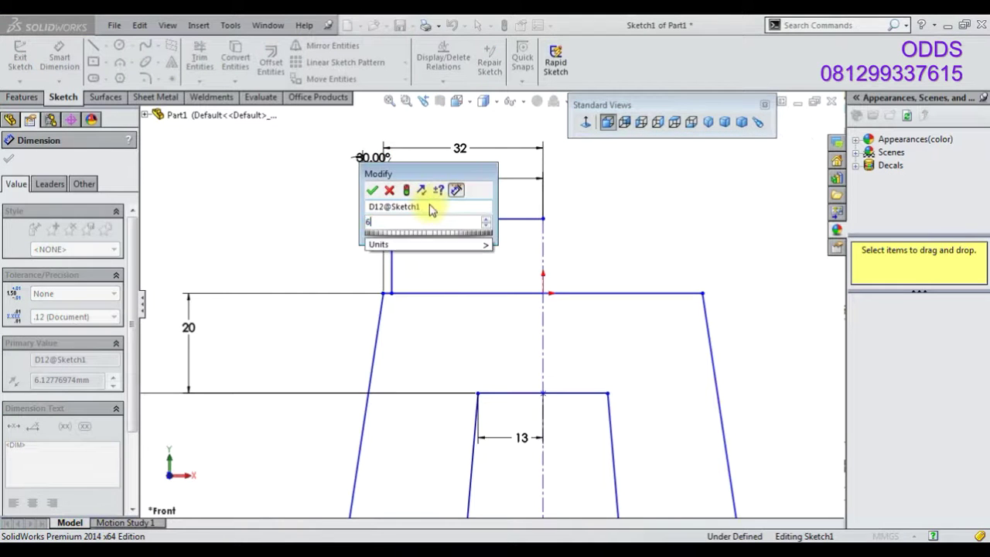
{"action": "key", "text": "Return"}
{"action": "left_click", "coordinate": [362, 223]}
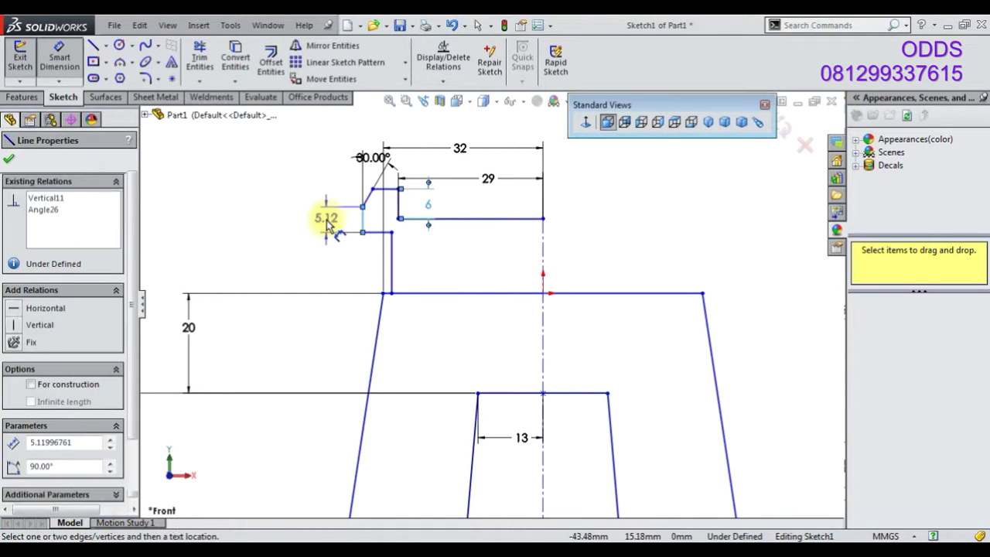
{"action": "left_click", "coordinate": [321, 221]}
{"action": "type", "text": "5.5"}
{"action": "key", "text": "Return"}
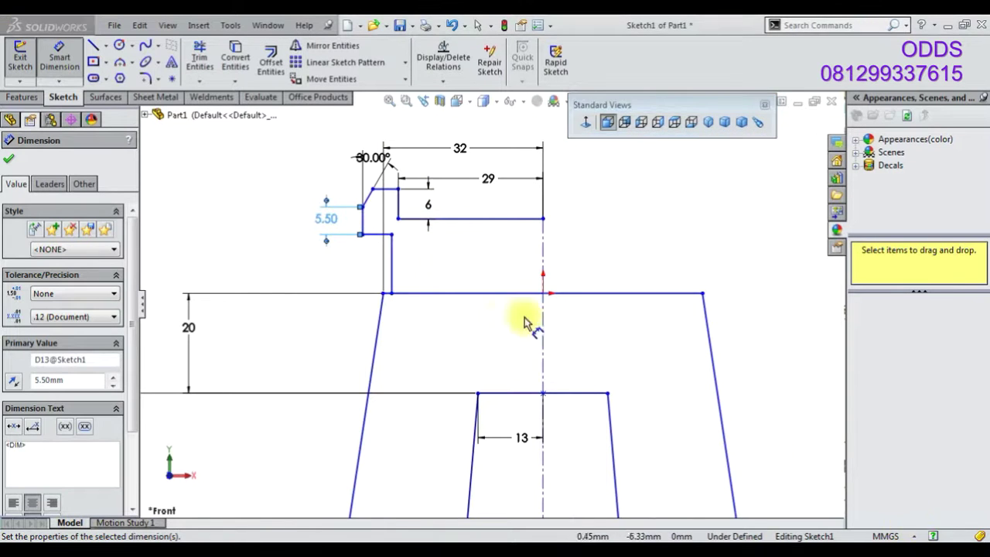
Reduce the step to 5 mm and set the block height to 20.50 mm
{"action": "left_click", "coordinate": [429, 207]}
{"action": "type", "text": "5"}
{"action": "key", "text": "Return"}
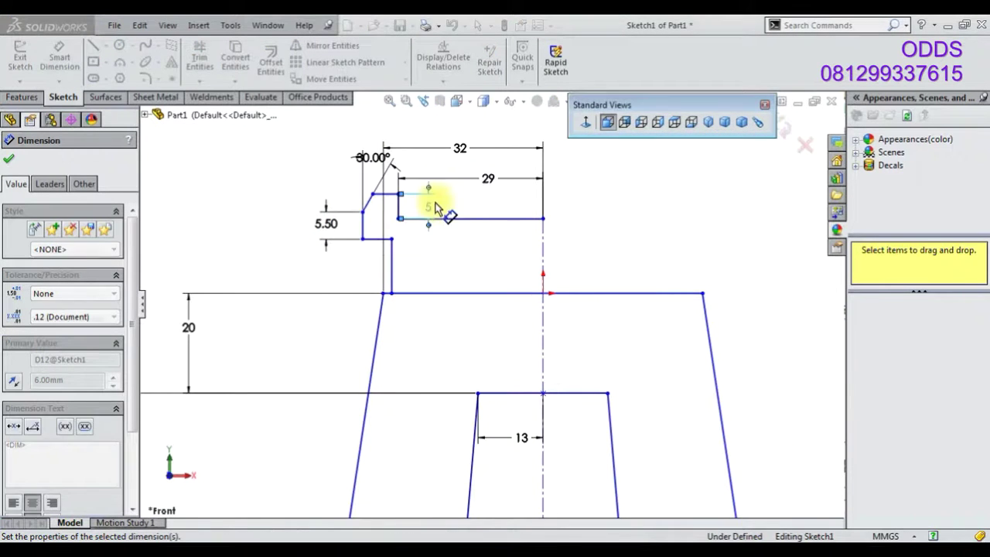
{"action": "left_click", "coordinate": [396, 261]}
{"action": "left_click", "coordinate": [296, 270]}
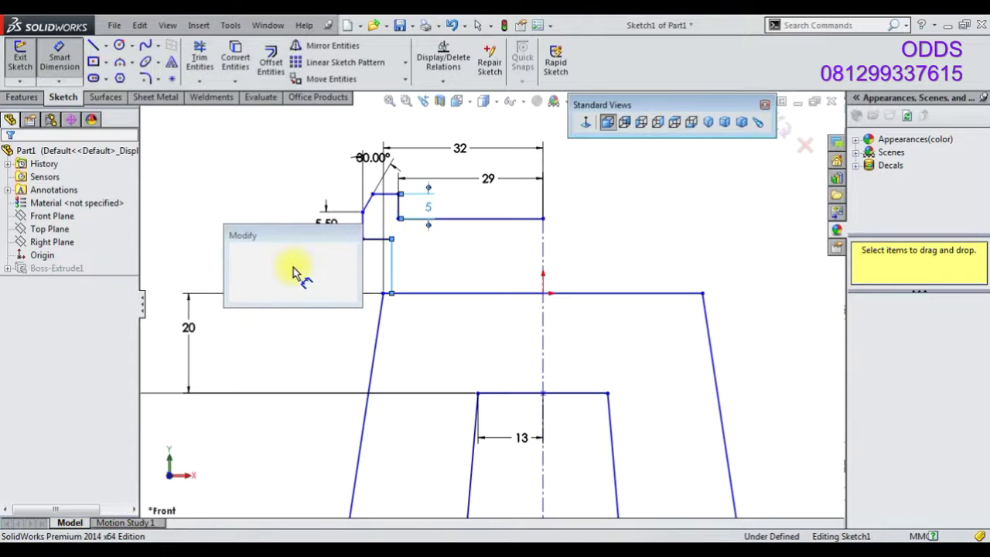
{"action": "type", "text": "20.5"}
{"action": "key", "text": "Return"}
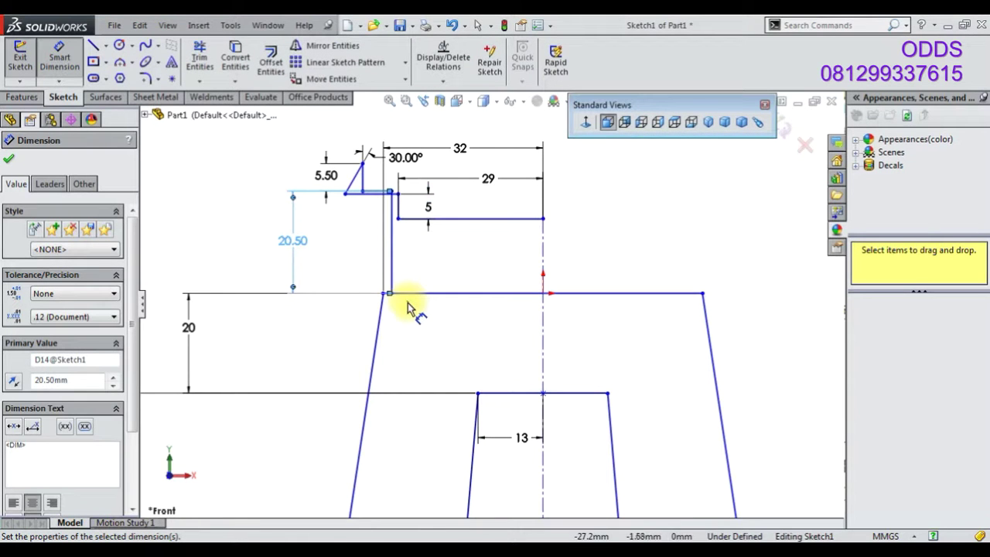
Place the vertical line 30 mm from the centreline and delete the 5.50 dimension
{"action": "left_click", "coordinate": [396, 274]}
{"action": "left_click", "coordinate": [543, 265]}
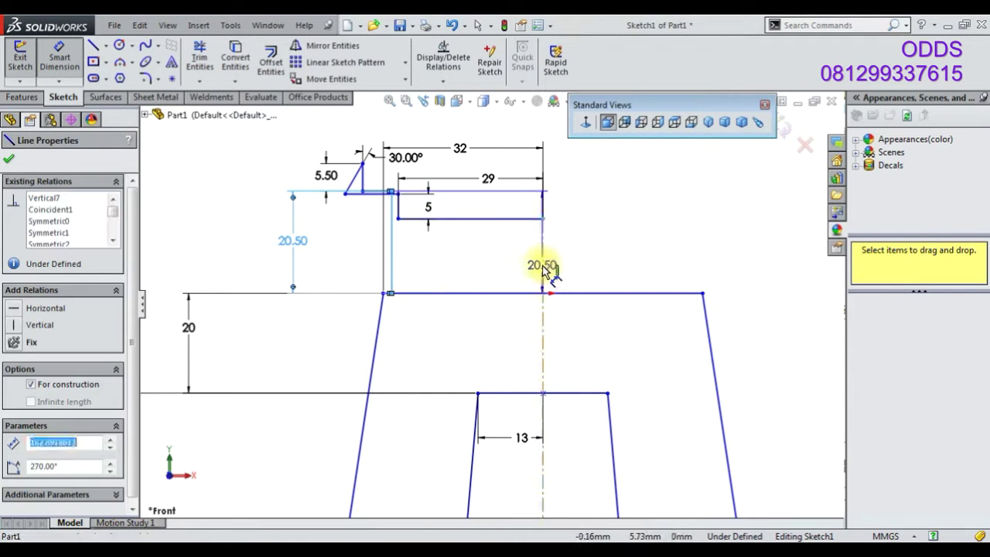
{"action": "left_click", "coordinate": [513, 281]}
{"action": "type", "text": "30"}
{"action": "key", "text": "Return"}
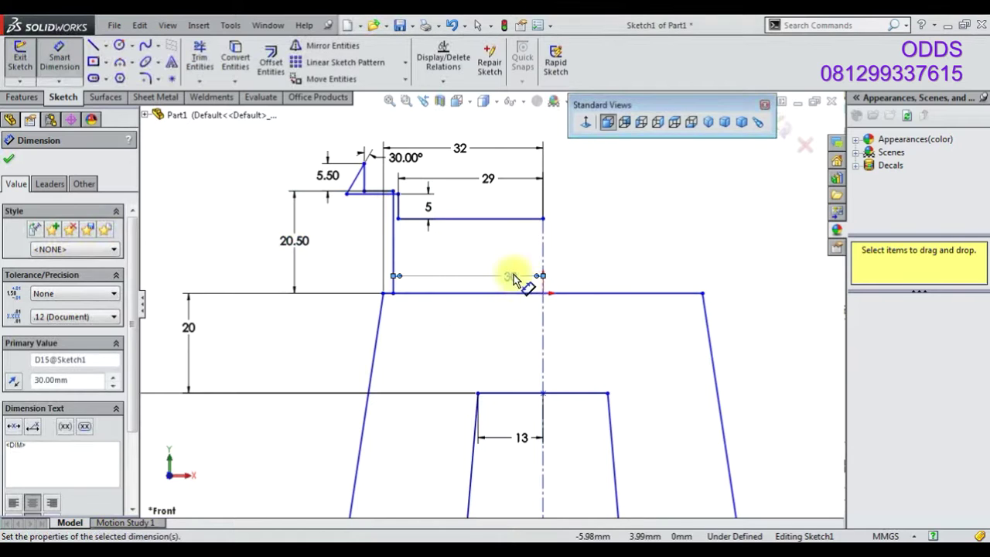
{"action": "scroll", "coordinate": [441, 224], "scroll_direction": "down", "scroll_amount": 2}
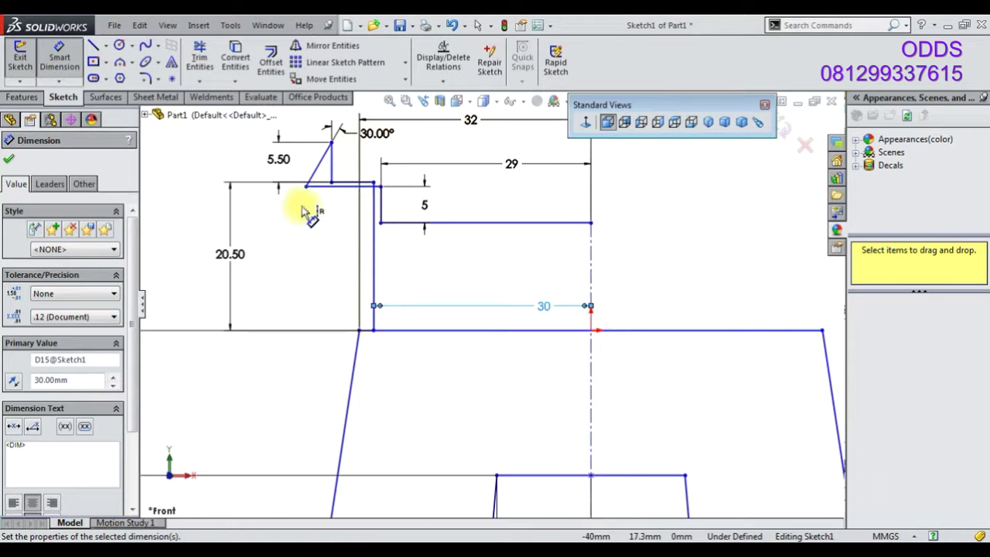
{"action": "scroll", "coordinate": [306, 212], "scroll_direction": "down", "scroll_amount": 2}
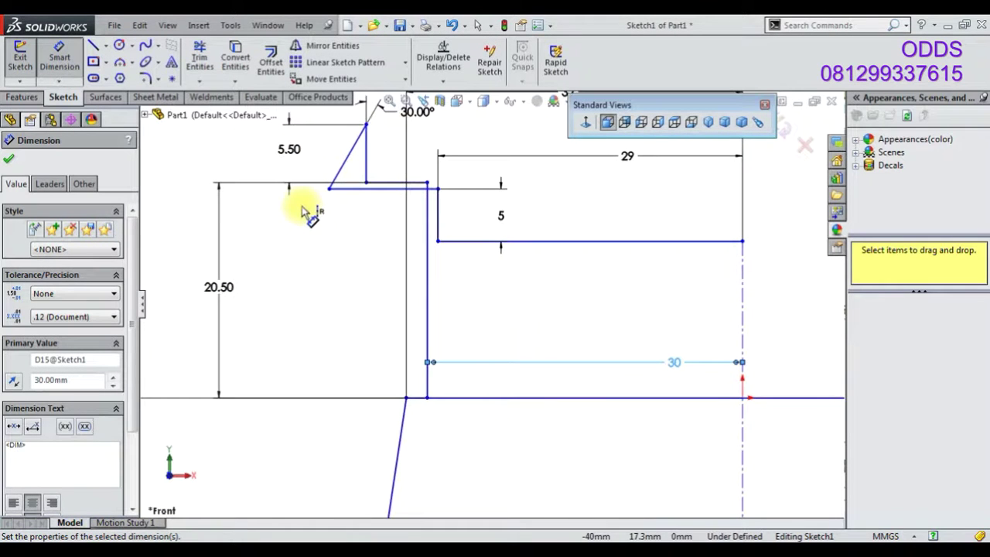
{"action": "left_click", "coordinate": [294, 164]}
{"action": "key", "text": "Delete"}
Drag the chamfer's top vertex down and move the 30° angle dimension higher
{"action": "right_click", "coordinate": [296, 166]}
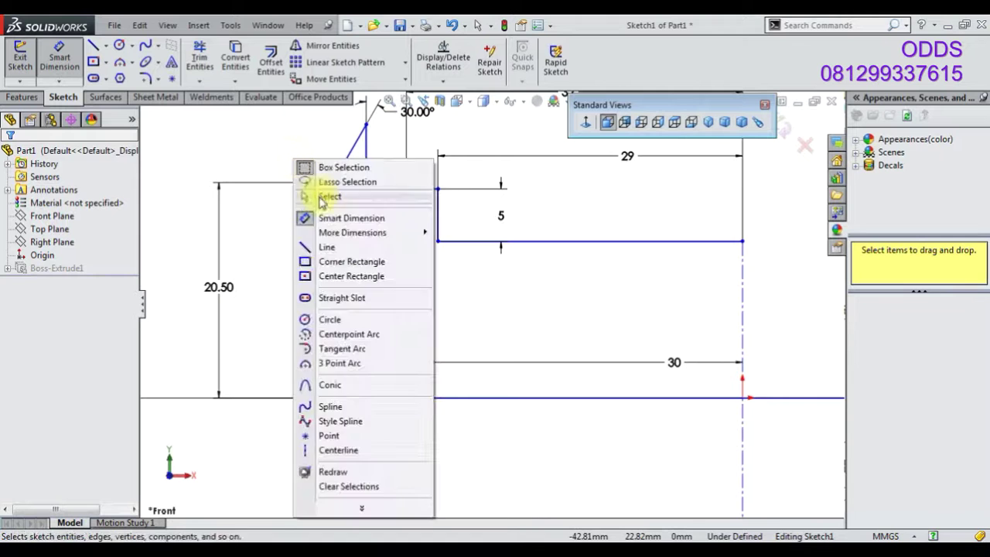
{"action": "left_click", "coordinate": [307, 195]}
{"action": "left_click", "coordinate": [365, 127]}
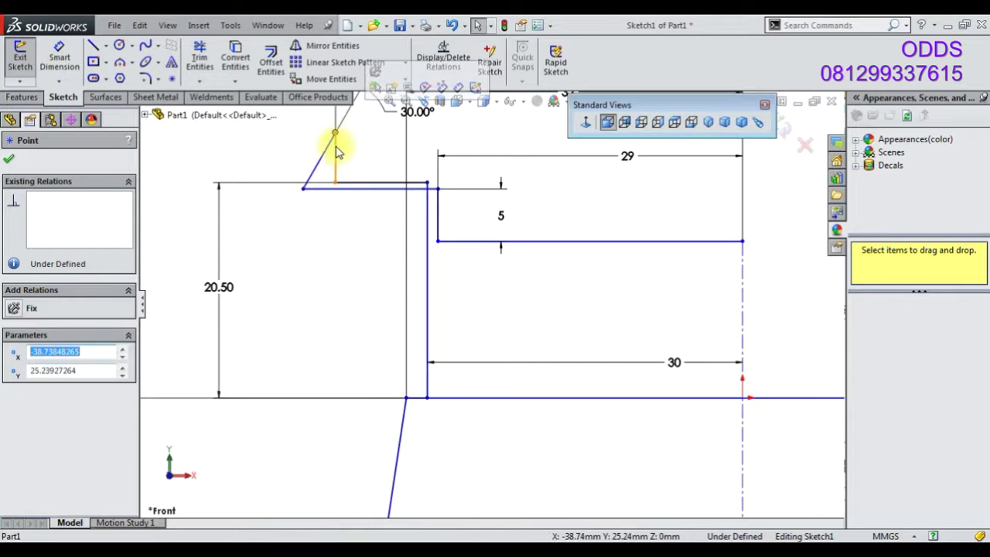
{"action": "scroll", "coordinate": [338, 143], "scroll_direction": "down", "scroll_amount": 4}
{"action": "left_click", "coordinate": [411, 191]}
{"action": "scroll", "coordinate": [479, 263], "scroll_direction": "down", "scroll_amount": 3}
{"action": "left_click_drag", "start_coordinate": [430, 274], "coordinate": [438, 297]}
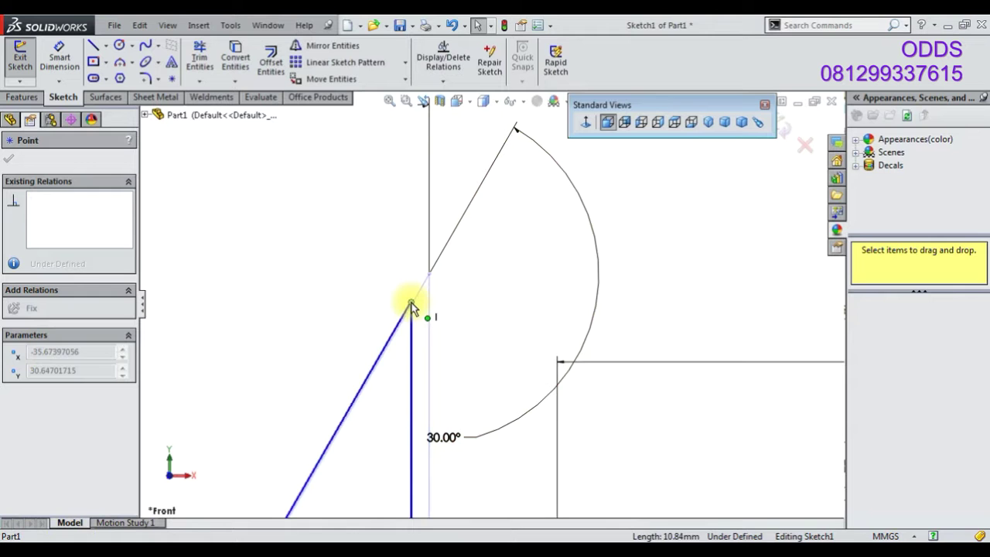
{"action": "left_click_drag", "start_coordinate": [453, 440], "coordinate": [438, 196]}
Power-trim the crossing slanted and vertical lines, then delete the slanted line
{"action": "left_click", "coordinate": [199, 54]}
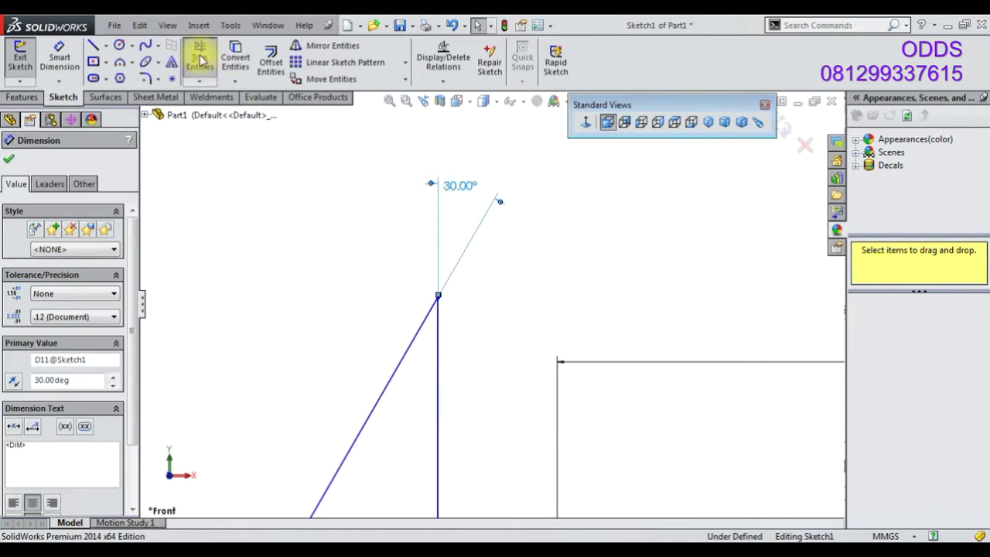
{"action": "mouse_move", "coordinate": [423, 334]}
{"action": "left_mouse_down"}
{"action": "mouse_move", "coordinate": [396, 364]}
{"action": "mouse_move", "coordinate": [437, 384]}
{"action": "left_mouse_up"}
{"action": "right_click", "coordinate": [419, 327]}
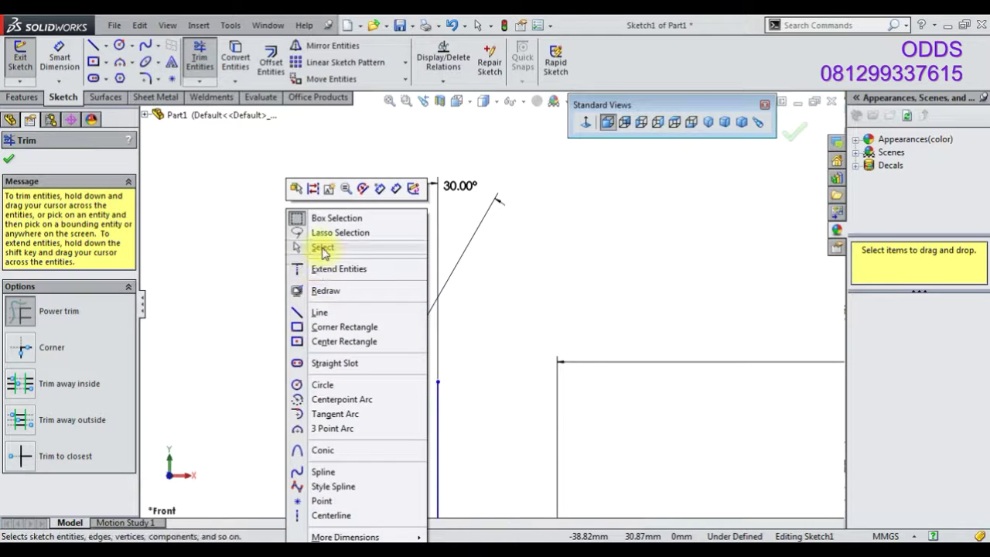
{"action": "left_click", "coordinate": [300, 248]}
{"action": "mouse_move", "coordinate": [400, 370]}
{"action": "left_mouse_down"}
{"action": "mouse_move", "coordinate": [380, 399]}
{"action": "mouse_move", "coordinate": [392, 381]}
{"action": "left_mouse_up"}
{"action": "scroll", "coordinate": [424, 431], "scroll_direction": "up", "scroll_amount": 5}
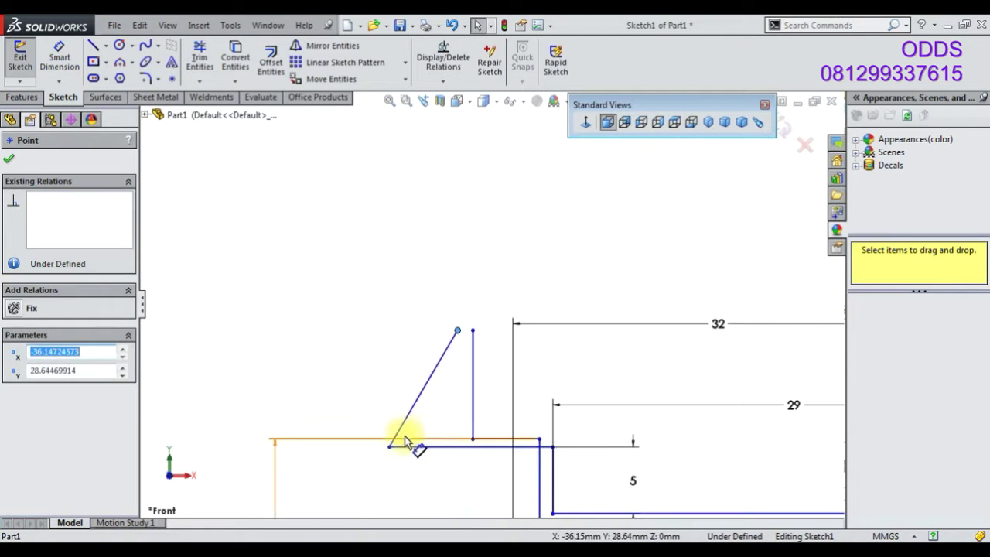
{"action": "left_click", "coordinate": [401, 430]}
{"action": "key", "text": "Delete"}
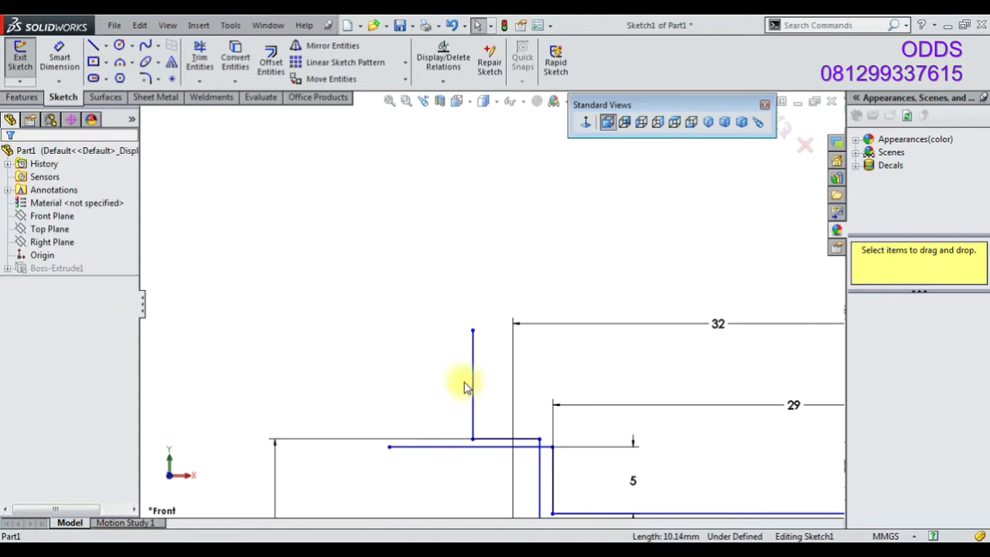
Raise the short horizontal line, pull the corner endpoint up-left, and start a new chamfer line
{"action": "scroll", "coordinate": [466, 387], "scroll_direction": "up", "scroll_amount": 3}
{"action": "scroll", "coordinate": [534, 417], "scroll_direction": "down", "scroll_amount": 3}
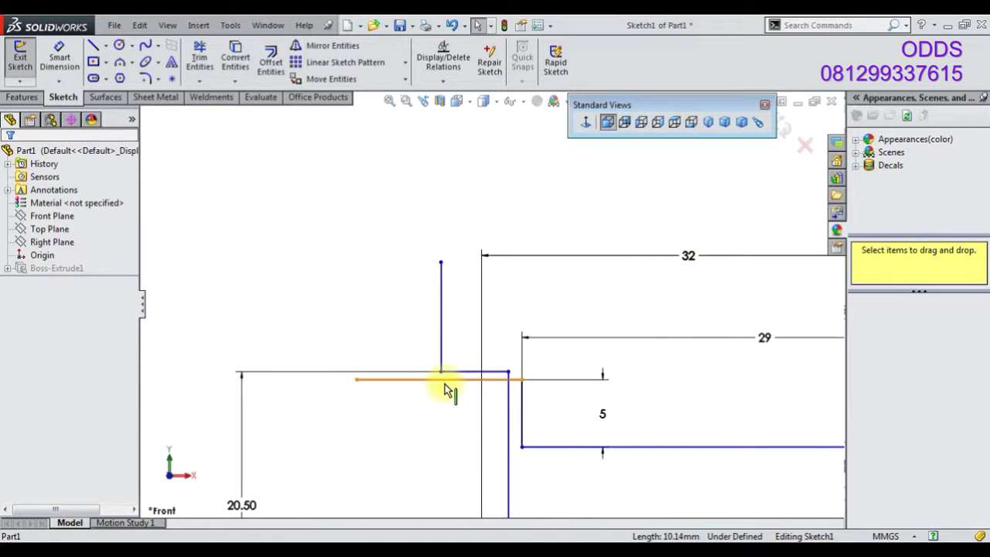
{"action": "left_click_drag", "start_coordinate": [444, 379], "coordinate": [460, 287]}
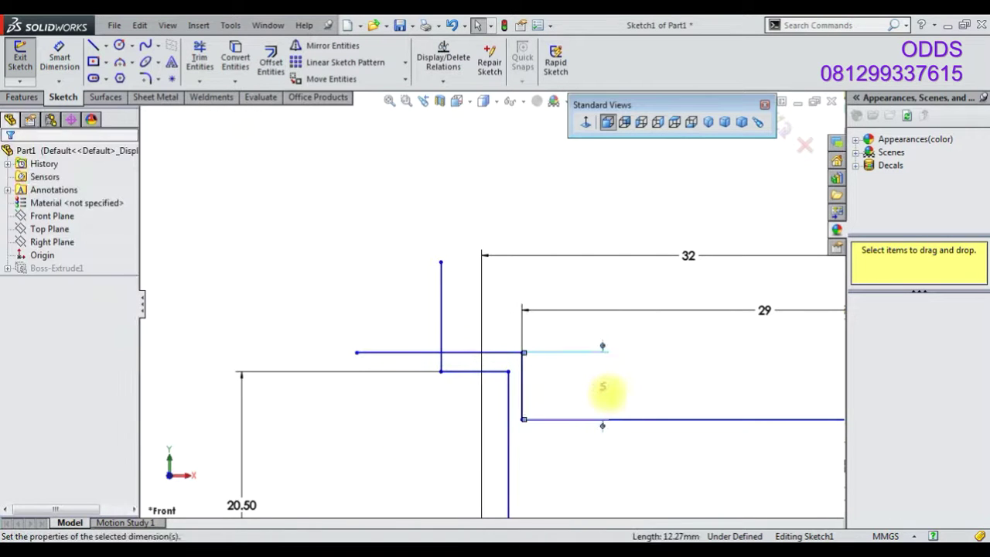
{"action": "scroll", "coordinate": [524, 358], "scroll_direction": "up", "scroll_amount": 2}
{"action": "scroll", "coordinate": [489, 332], "scroll_direction": "down", "scroll_amount": 3}
{"action": "mouse_move", "coordinate": [484, 283]}
{"action": "left_mouse_down"}
{"action": "mouse_move", "coordinate": [417, 158]}
{"action": "mouse_move", "coordinate": [417, 179]}
{"action": "left_mouse_up"}
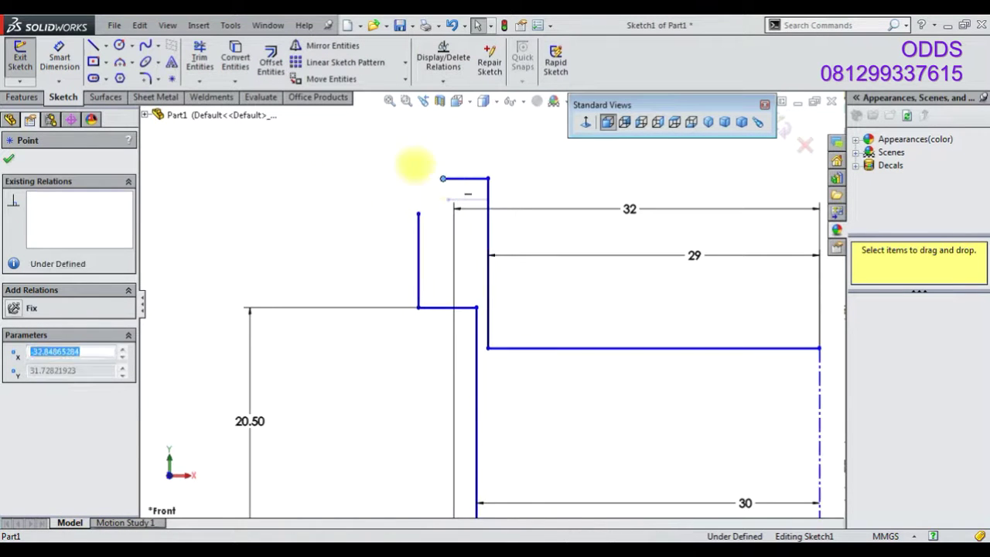
{"action": "left_click", "coordinate": [93, 45]}
{"action": "left_click", "coordinate": [418, 214]}
End the chamfer line at the top edge's corner and reposition the 32 and 29 dimensions
{"action": "left_click", "coordinate": [442, 180]}
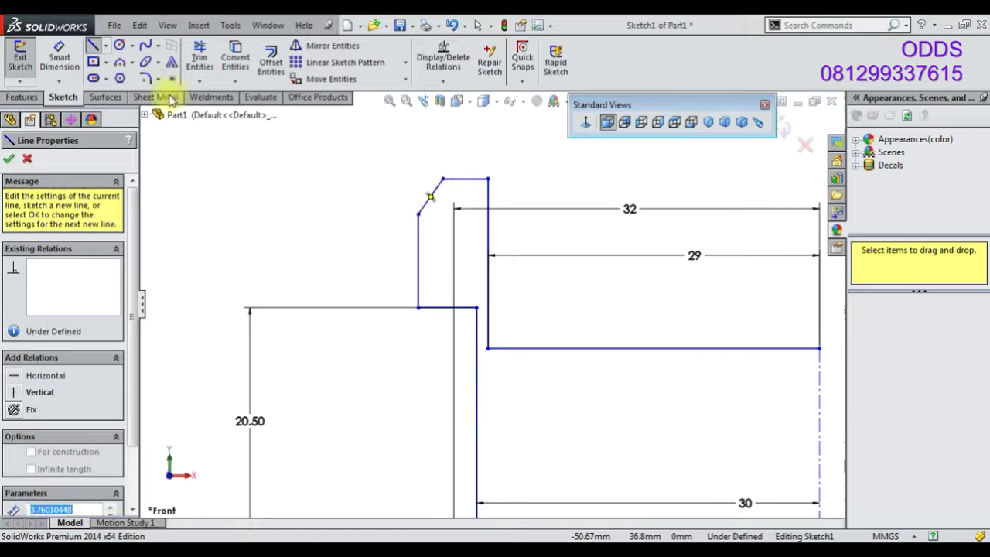
{"action": "right_click", "coordinate": [190, 169]}
{"action": "left_click", "coordinate": [194, 176]}
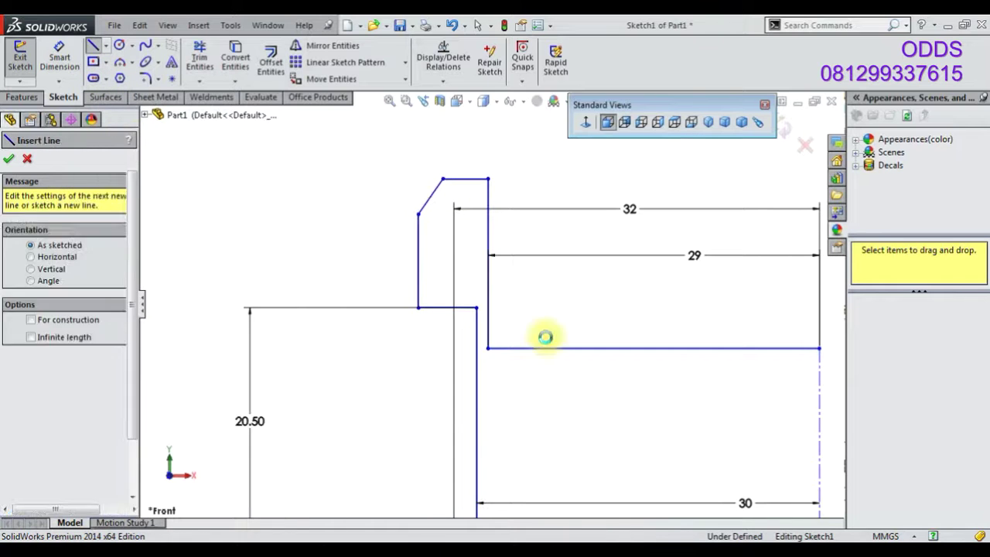
{"action": "scroll", "coordinate": [494, 309], "scroll_direction": "up", "scroll_amount": 3}
{"action": "left_click_drag", "start_coordinate": [584, 255], "coordinate": [564, 473]}
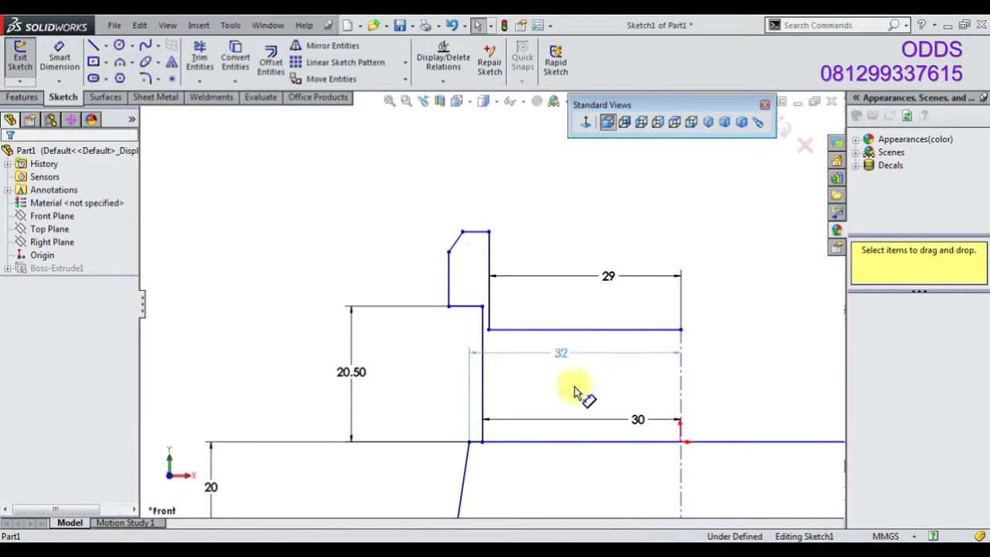
{"action": "left_click_drag", "start_coordinate": [608, 276], "coordinate": [604, 310]}
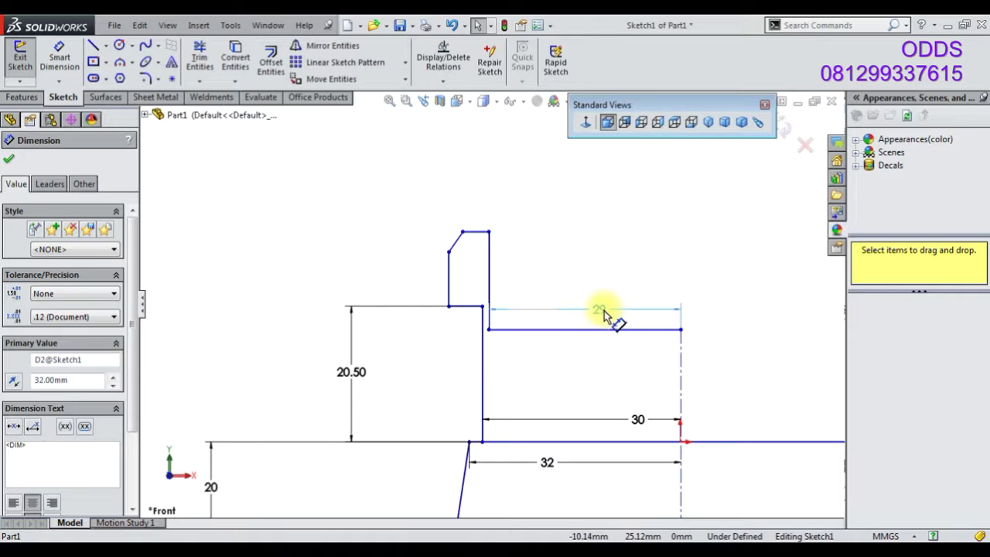
{"action": "left_click", "coordinate": [607, 304]}
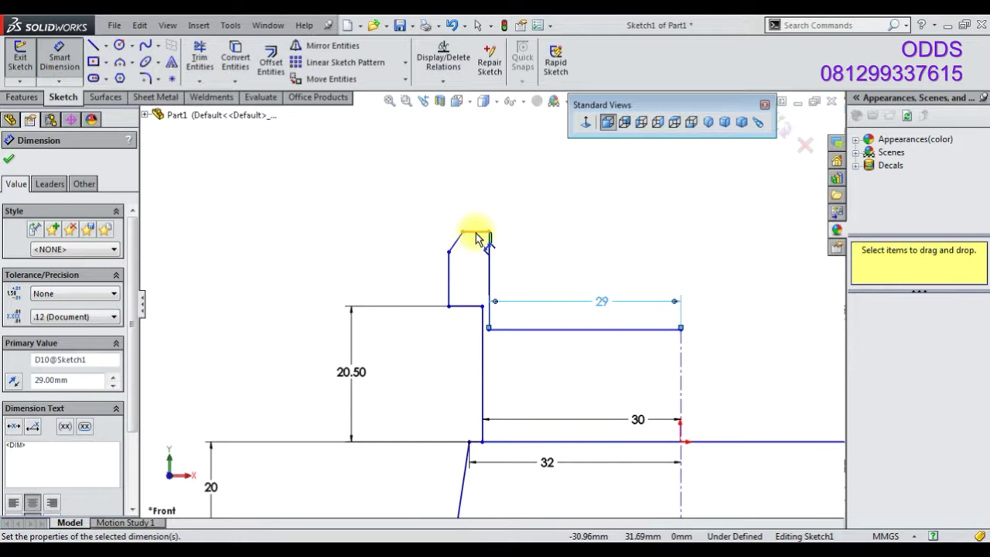
Dimension the step height to 5.50 and the tab line to 5
{"action": "left_click", "coordinate": [453, 267]}
{"action": "left_click", "coordinate": [358, 284]}
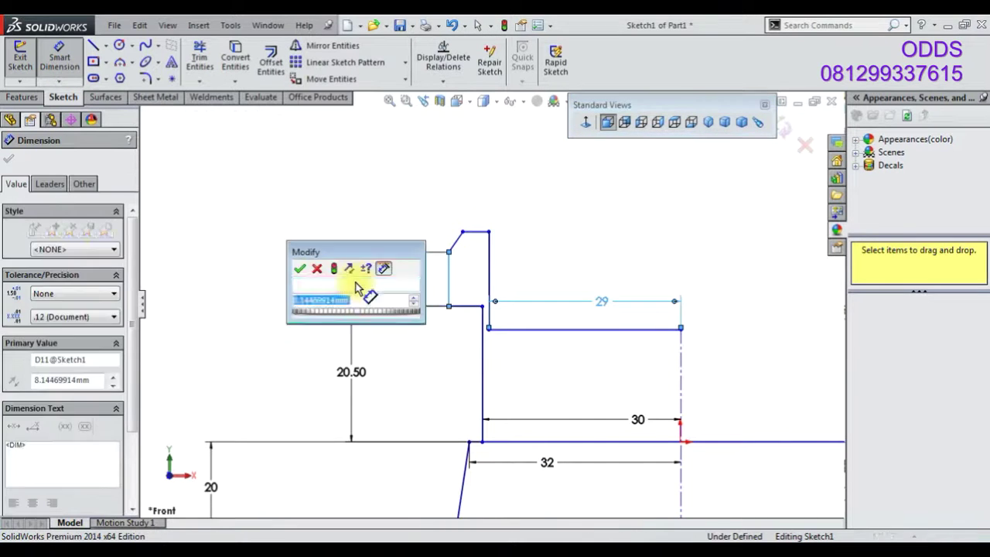
{"action": "type", "text": "5.5"}
{"action": "key", "text": "Return"}
{"action": "left_click", "coordinate": [490, 288]}
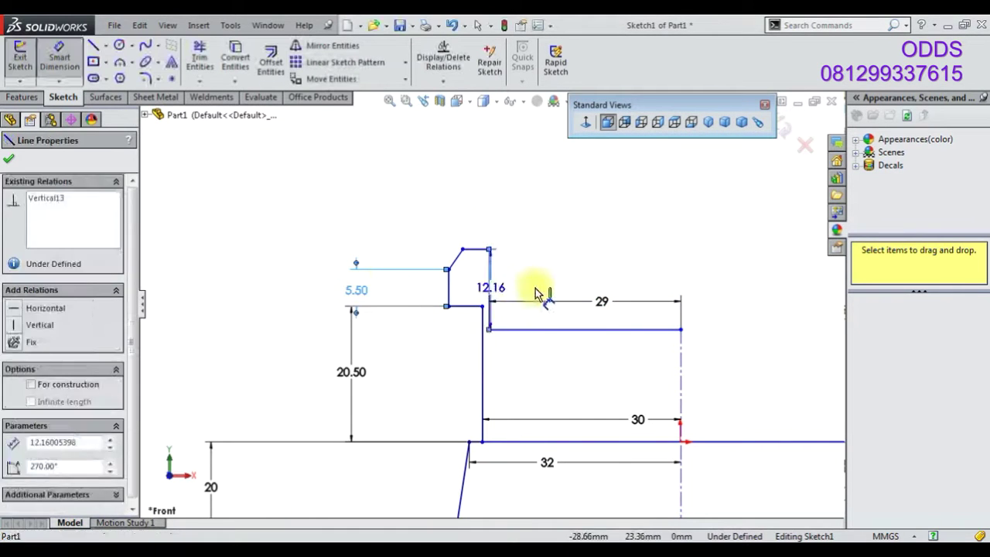
{"action": "left_click", "coordinate": [534, 288]}
{"action": "type", "text": "5"}
{"action": "key", "text": "Return"}
{"action": "right_click", "coordinate": [457, 216]}
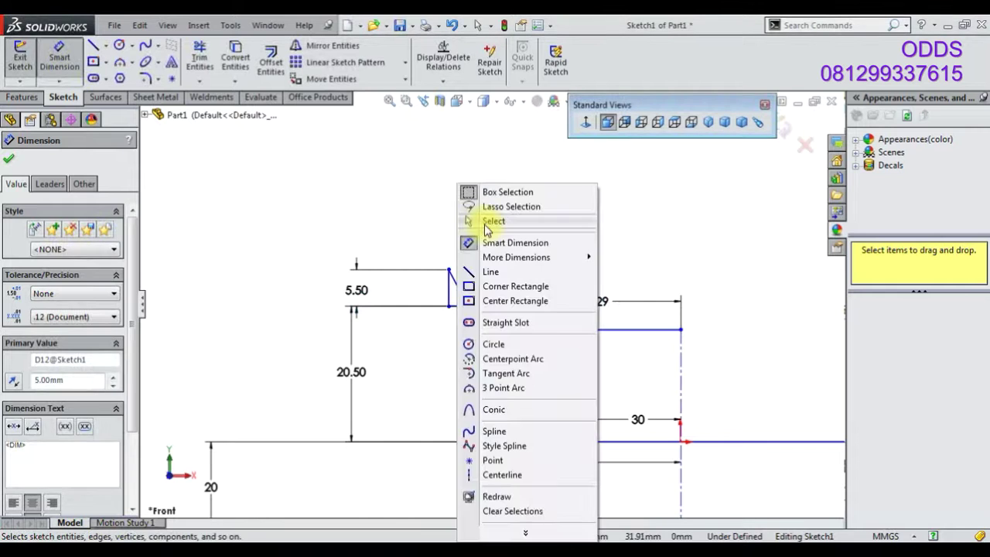
{"action": "left_click", "coordinate": [472, 218]}
Make the short top line horizontal and join its endpoint to the vertical line
{"action": "left_click", "coordinate": [456, 282]}
{"action": "left_click", "coordinate": [498, 227]}
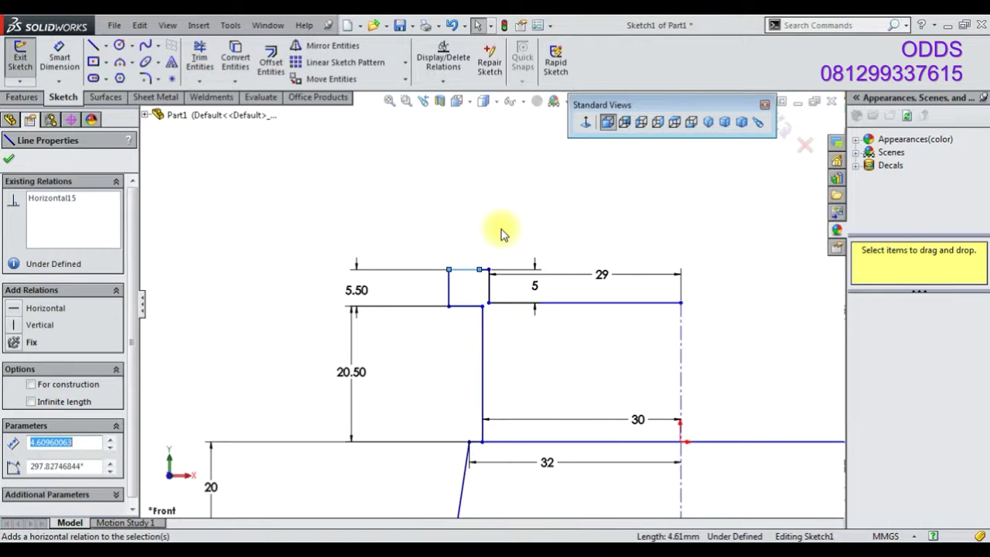
{"action": "scroll", "coordinate": [499, 275], "scroll_direction": "down", "scroll_amount": 3}
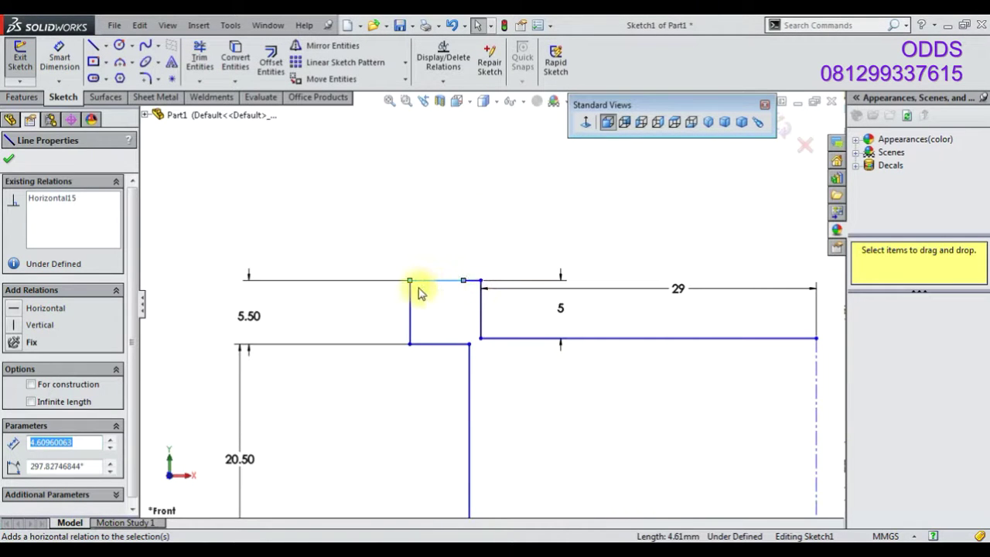
{"action": "left_click", "coordinate": [559, 310]}
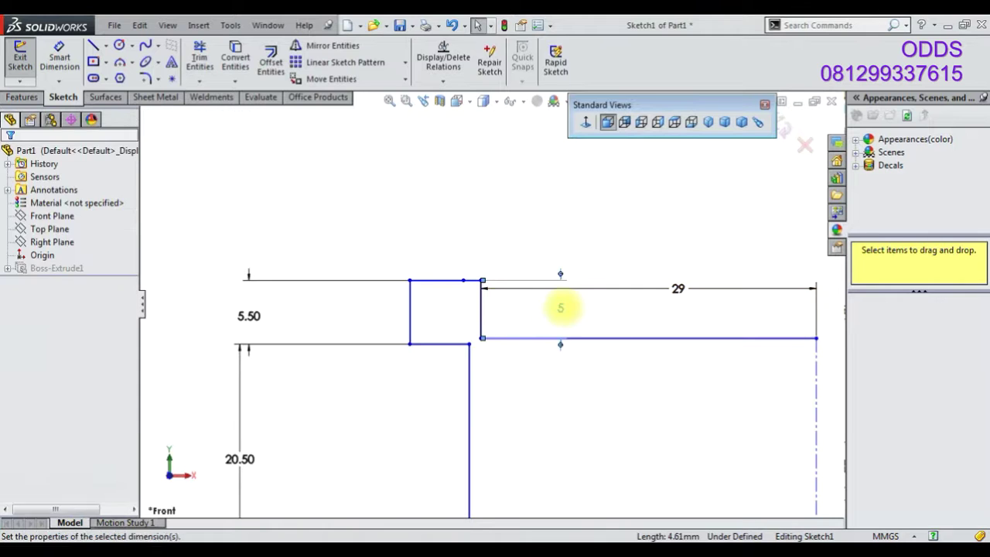
{"action": "mouse_move", "coordinate": [483, 286]}
{"action": "left_mouse_down"}
{"action": "mouse_move", "coordinate": [482, 247]}
{"action": "mouse_move", "coordinate": [486, 283]}
{"action": "left_mouse_up"}
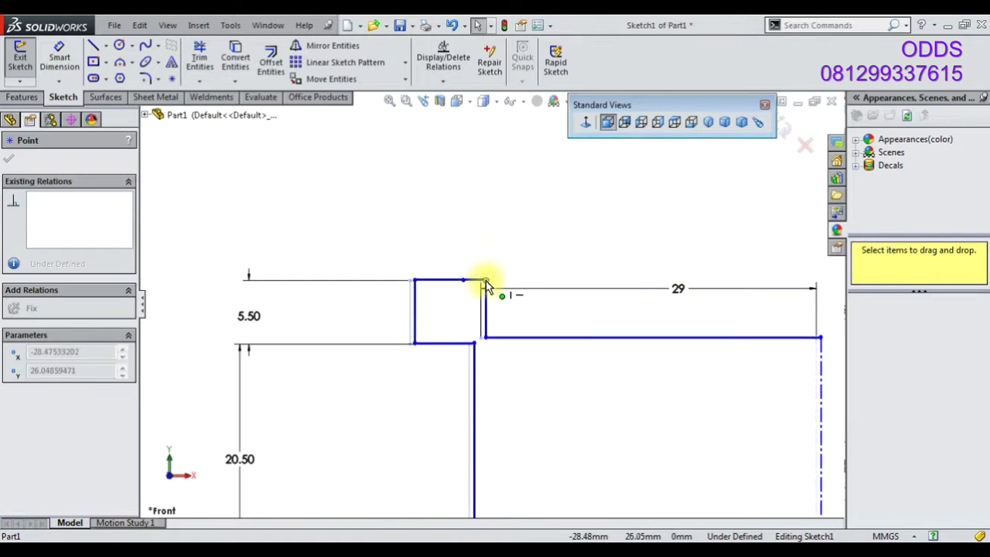
{"action": "scroll", "coordinate": [503, 336], "scroll_direction": "up", "scroll_amount": 3}
{"action": "scroll", "coordinate": [495, 350], "scroll_direction": "down", "scroll_amount": 1}
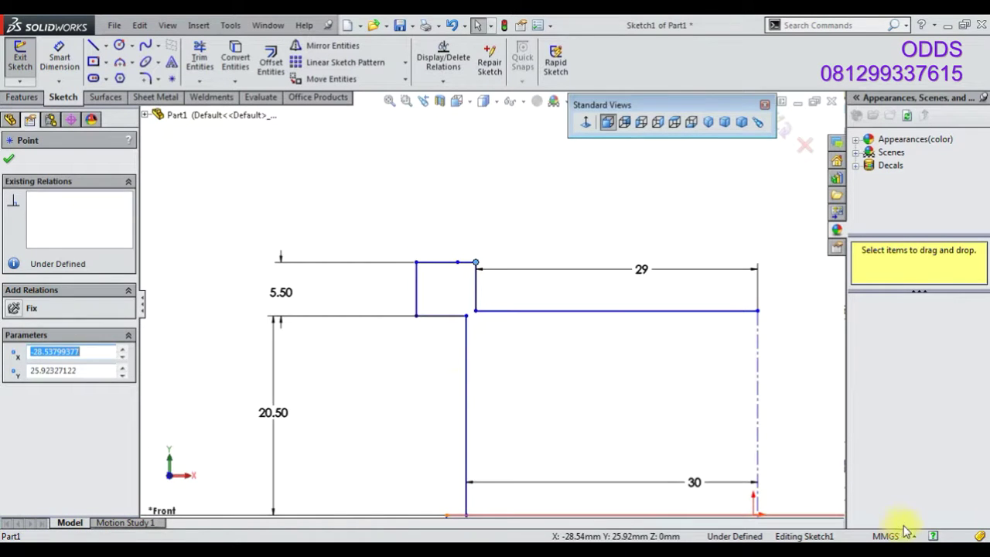
{"action": "left_click", "coordinate": [409, 380]}
{"action": "mouse_move", "coordinate": [472, 267]}
{"action": "left_mouse_down"}
{"action": "mouse_move", "coordinate": [459, 239]}
{"action": "mouse_move", "coordinate": [448, 265]}
{"action": "mouse_move", "coordinate": [468, 194]}
{"action": "left_mouse_up"}
{"action": "left_click", "coordinate": [437, 264]}
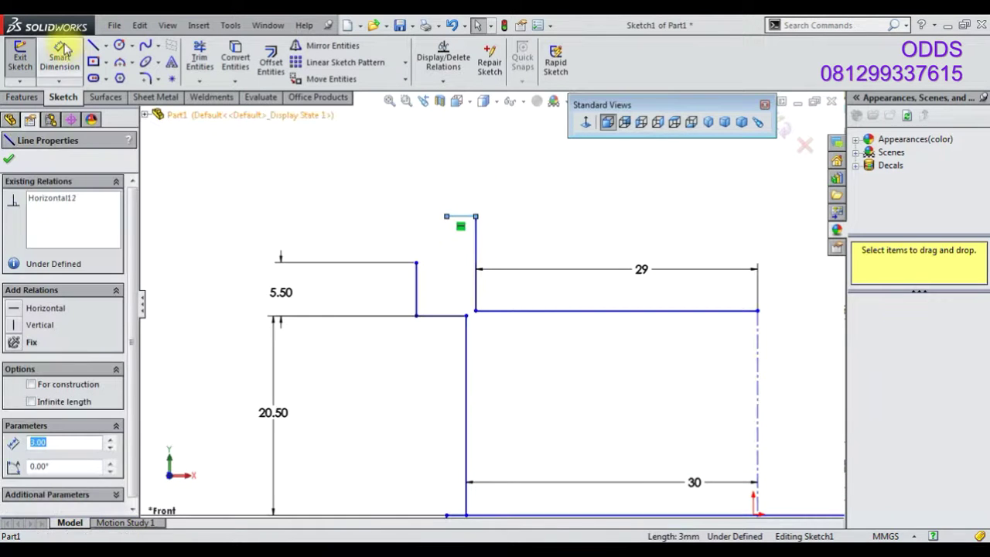
Draw the tab's slanted edge from its corner up to the top line
{"action": "left_click", "coordinate": [92, 45]}
{"action": "left_click", "coordinate": [416, 263]}
{"action": "left_click", "coordinate": [446, 217]}
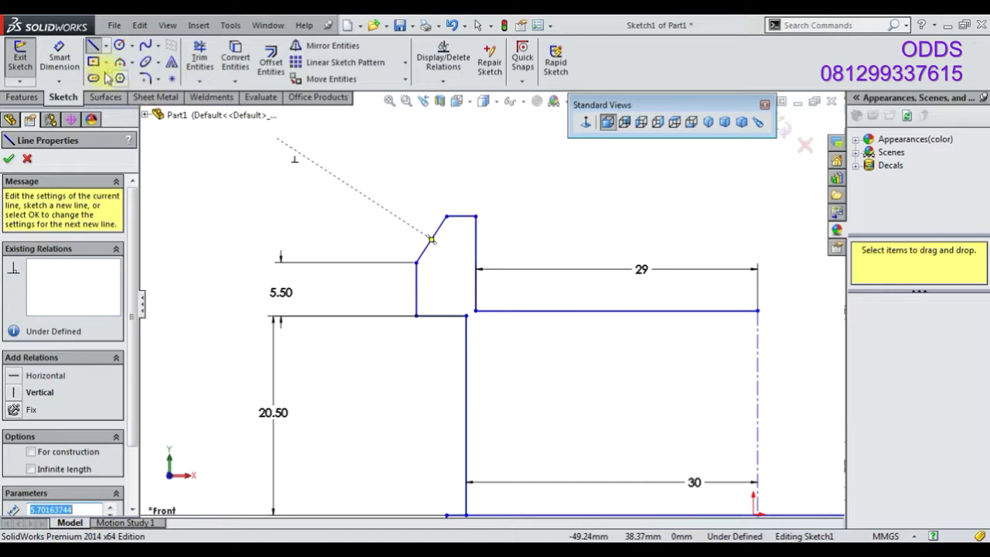
{"action": "left_click", "coordinate": [92, 44]}
Dimension both the left and right tab heights to 5 mm
{"action": "left_click", "coordinate": [416, 263]}
{"action": "left_click", "coordinate": [463, 216]}
{"action": "left_click", "coordinate": [296, 242]}
{"action": "type", "text": "5"}
{"action": "key", "text": "Return"}
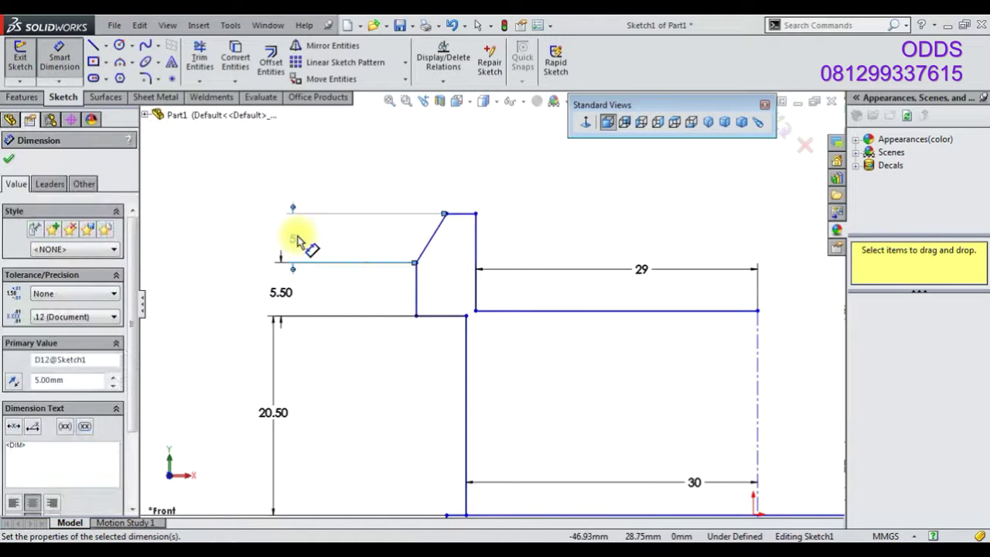
{"action": "left_click", "coordinate": [480, 259]}
{"action": "left_click", "coordinate": [525, 247]}
{"action": "type", "text": "5"}
{"action": "key", "text": "Return"}
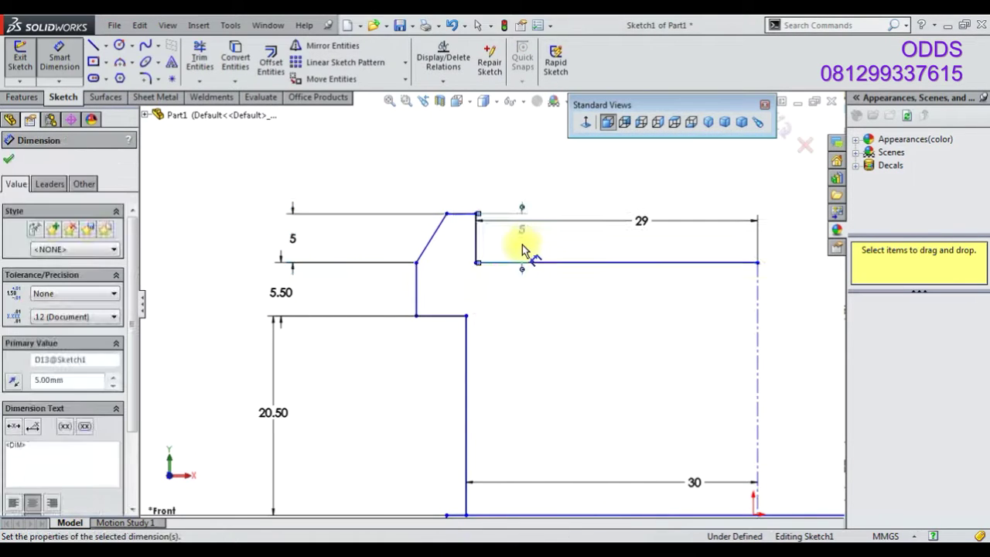
Rearrange the dimensions so the 29 sits above the tab and the 5 beside it
{"action": "left_click_drag", "start_coordinate": [525, 232], "coordinate": [782, 239]}
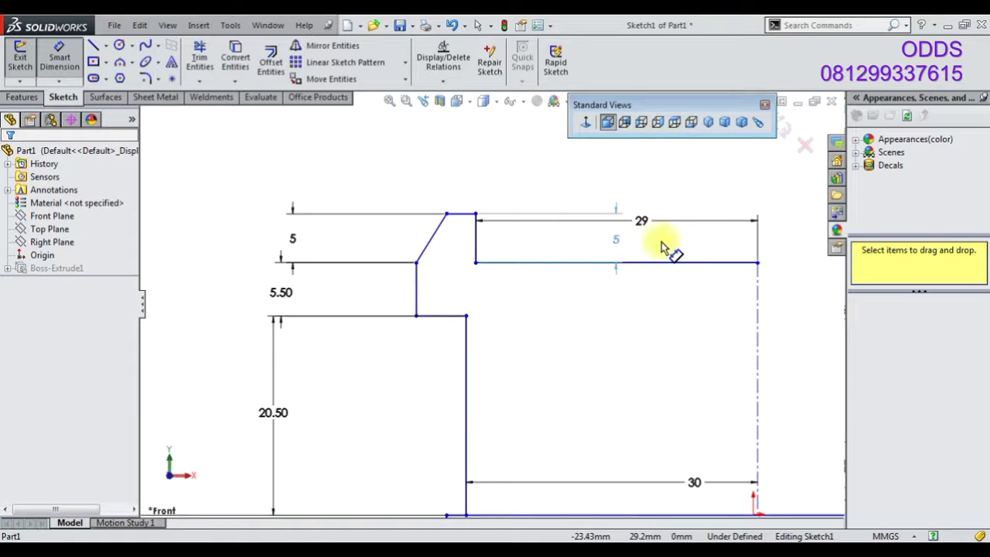
{"action": "left_click_drag", "start_coordinate": [641, 224], "coordinate": [646, 164]}
{"action": "left_click_drag", "start_coordinate": [780, 244], "coordinate": [525, 246]}
{"action": "left_click", "coordinate": [490, 343]}
{"action": "scroll", "coordinate": [499, 324], "scroll_direction": "up", "scroll_amount": 1}
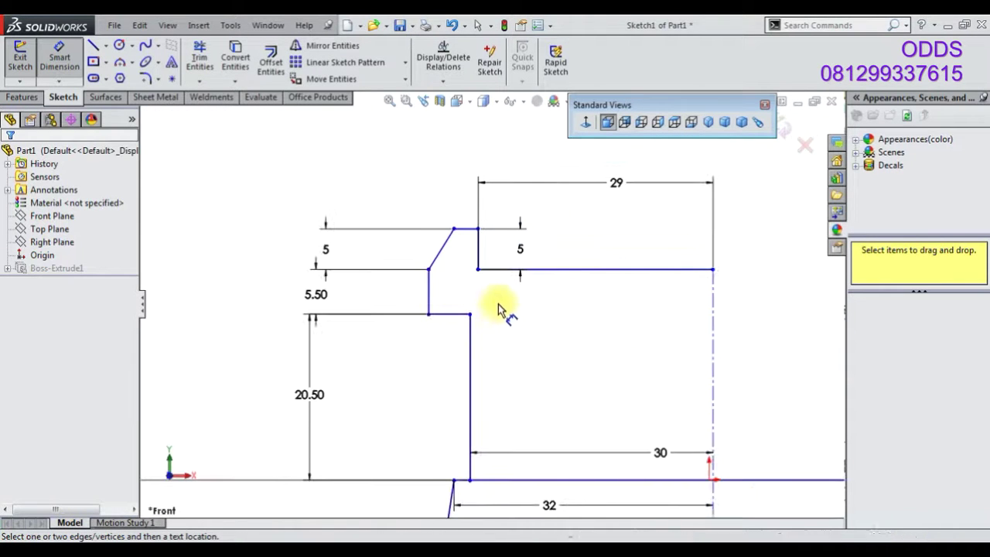
Set the slanted edge's angle to the vertical line at 30°
{"action": "left_click", "coordinate": [434, 261]}
{"action": "left_click", "coordinate": [430, 288]}
{"action": "left_click", "coordinate": [439, 246]}
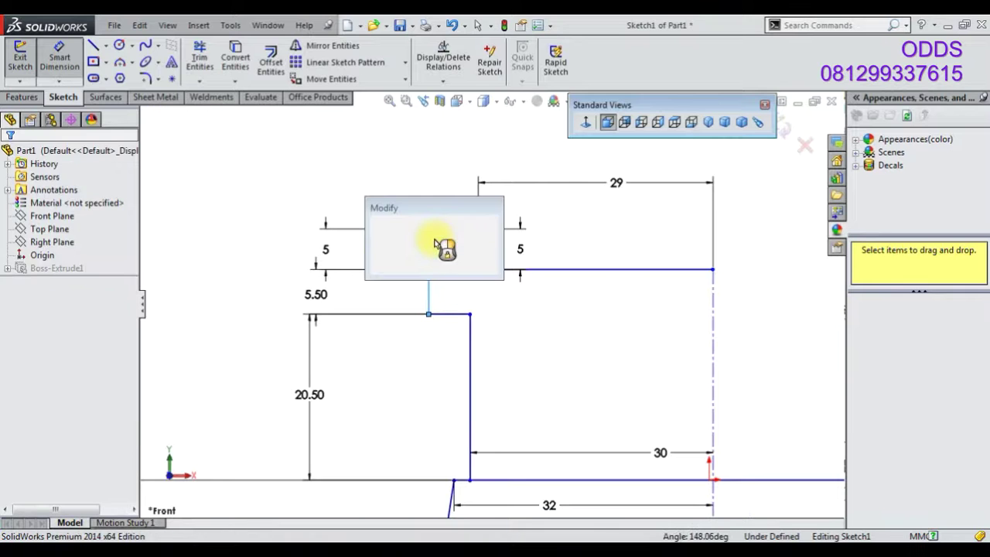
{"action": "type", "text": "30"}
{"action": "key", "text": "Return"}
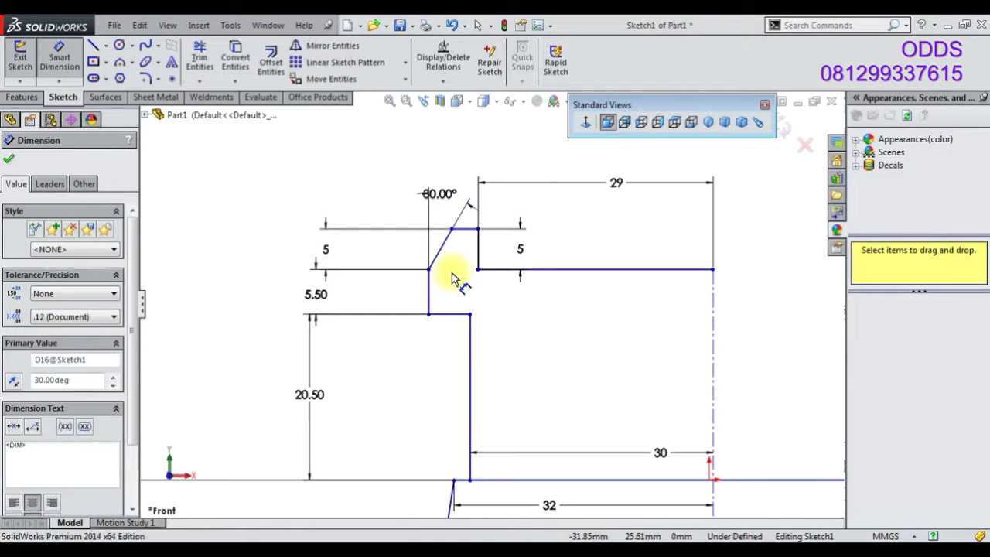
{"action": "key", "text": "Escape"}
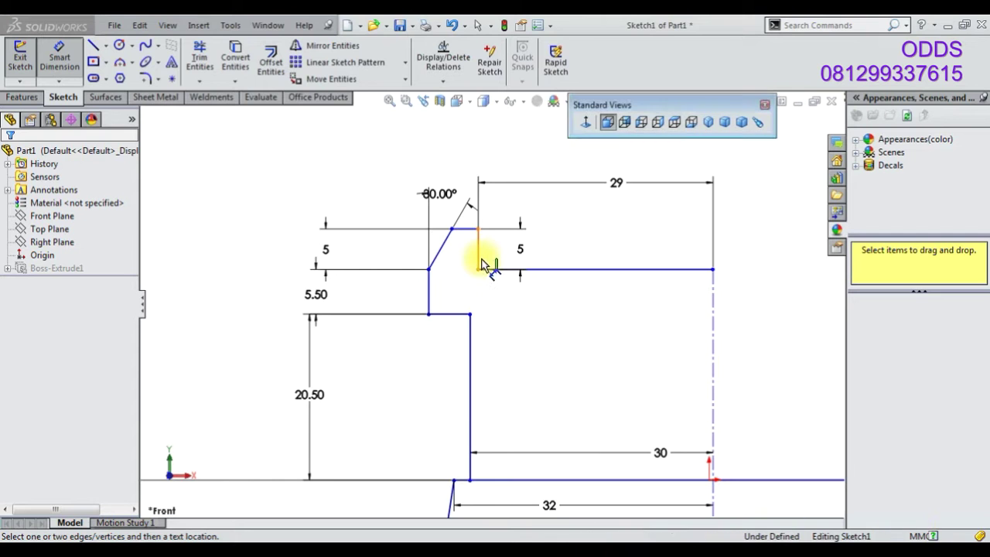
Dimension the tab width to 6 mm and tidy the 30° and 6 labels
{"action": "left_click", "coordinate": [479, 260]}
{"action": "left_click", "coordinate": [429, 287]}
{"action": "left_click", "coordinate": [454, 164]}
{"action": "type", "text": "6"}
{"action": "key", "text": "Return"}
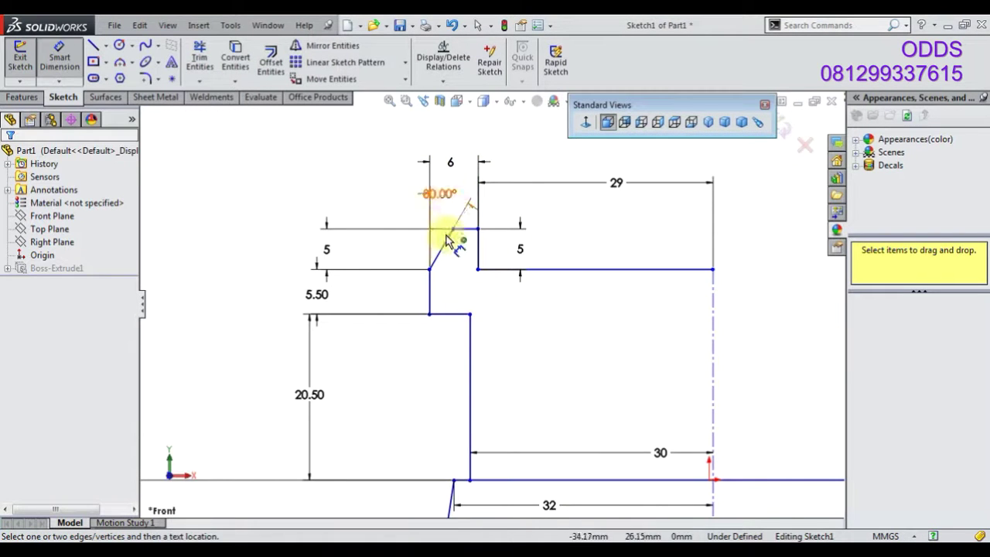
{"action": "left_click", "coordinate": [447, 239]}
{"action": "left_click", "coordinate": [480, 139]}
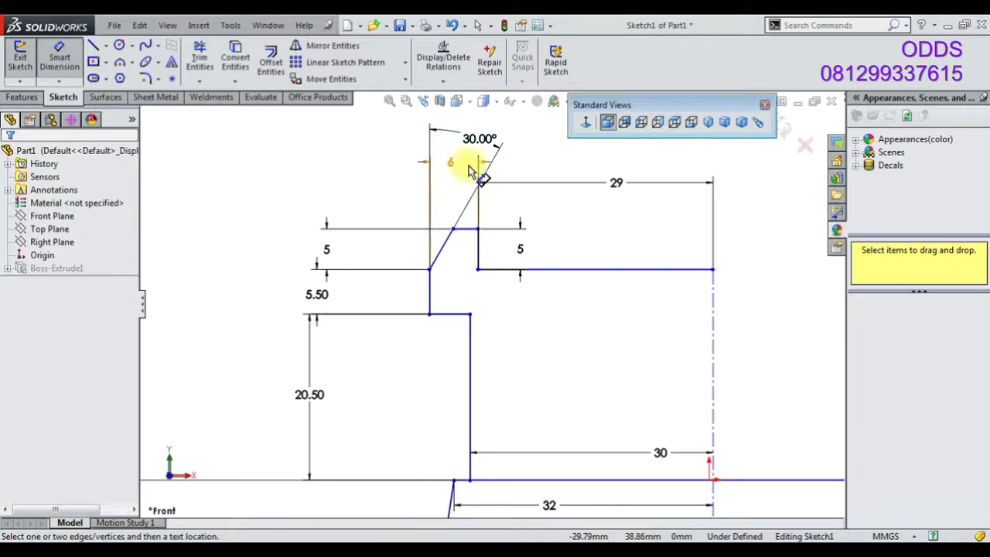
{"action": "left_click", "coordinate": [516, 263]}
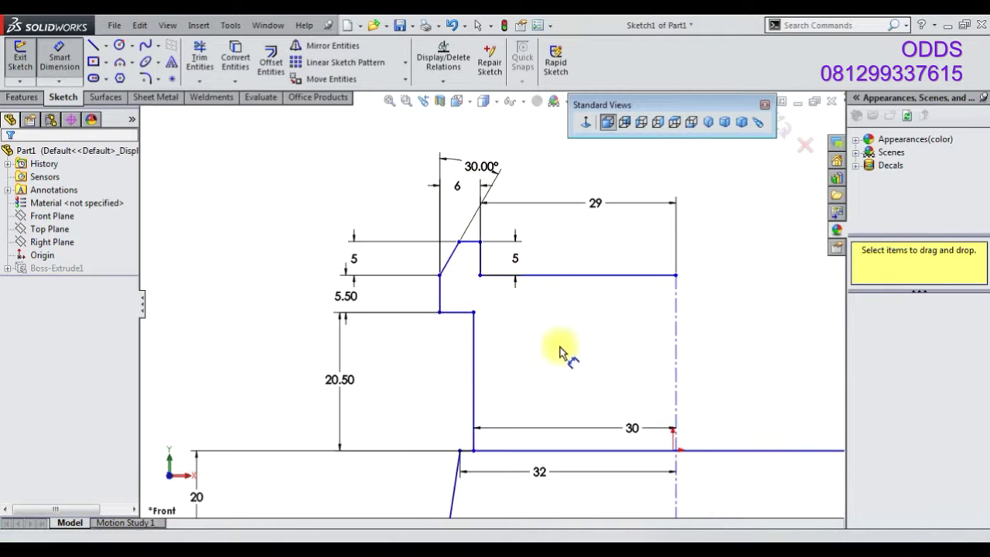
Make the vertical 5.50 line coincident with the origin
{"action": "right_click", "coordinate": [386, 335]}
{"action": "left_click", "coordinate": [424, 221]}
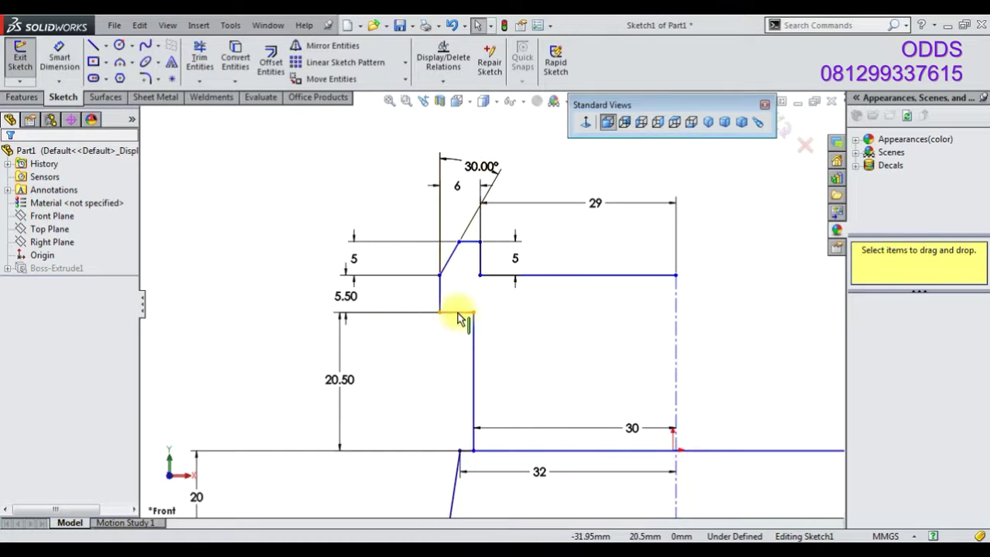
{"action": "left_click", "coordinate": [441, 306]}
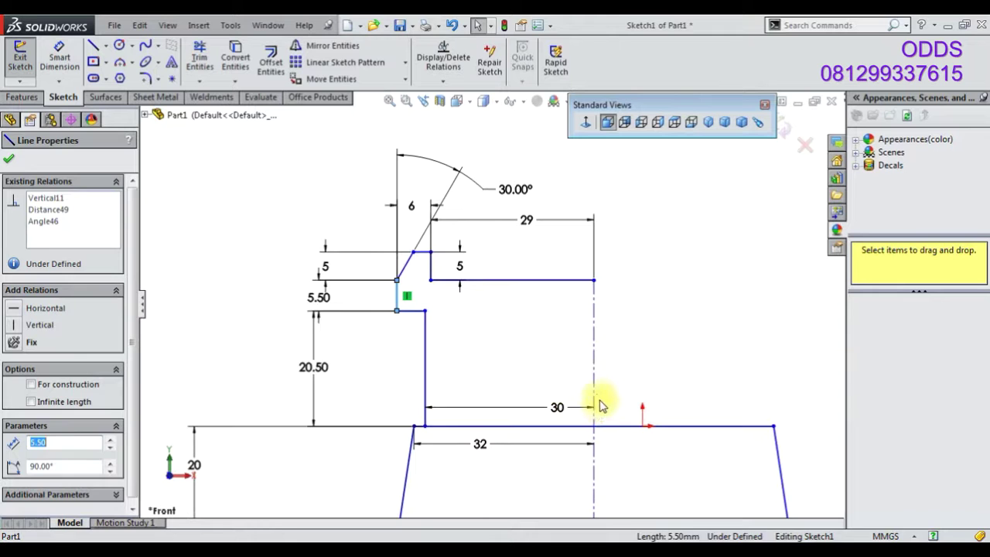
{"action": "left_click", "coordinate": [641, 425], "text": "ctrl"}
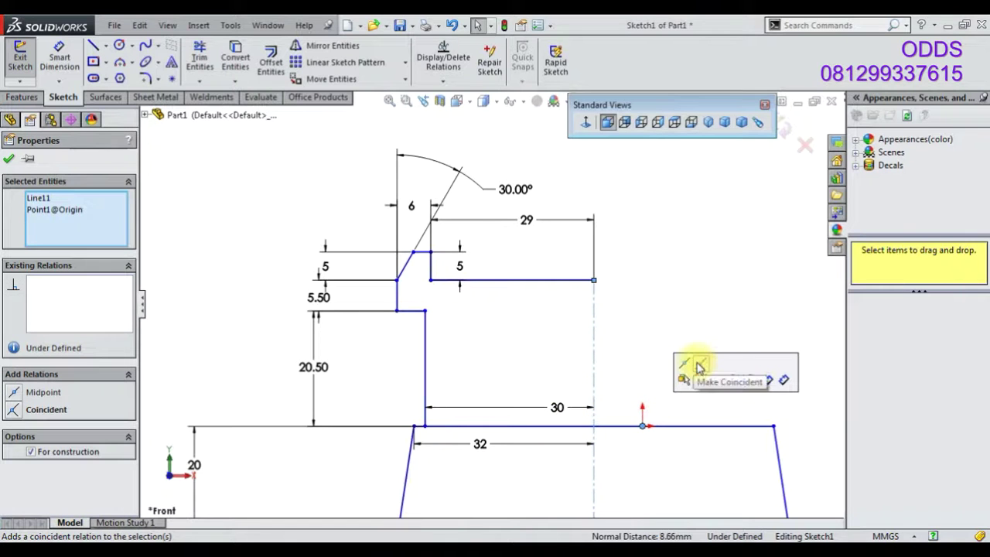
{"action": "left_click", "coordinate": [701, 364]}
{"action": "left_click", "coordinate": [519, 354]}
Drag the 29 mm top line and its attached geometry down to a lower position
{"action": "left_click", "coordinate": [474, 352]}
{"action": "left_click", "coordinate": [629, 271]}
{"action": "left_click", "coordinate": [626, 279]}
{"action": "left_click_drag", "start_coordinate": [607, 243], "coordinate": [617, 288]}
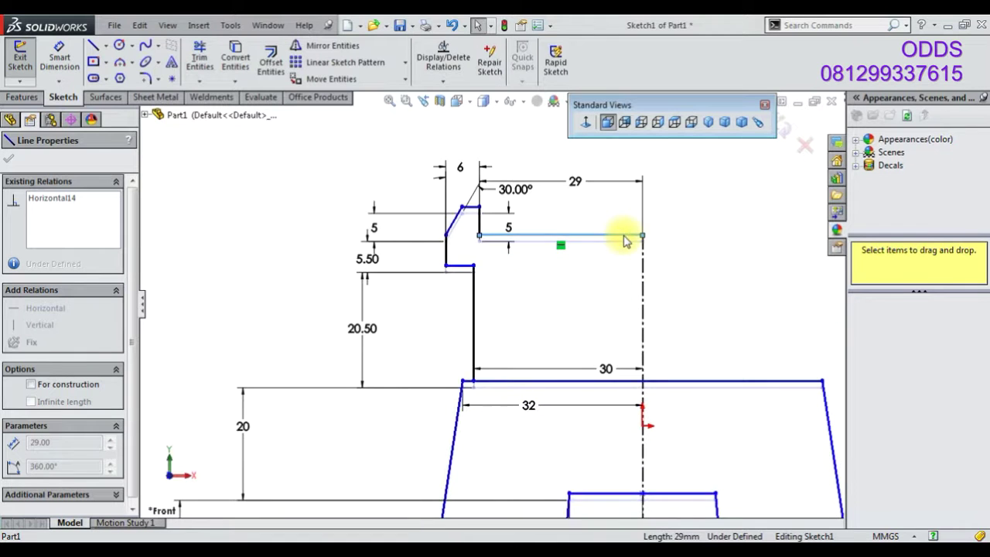
{"action": "left_click_drag", "start_coordinate": [617, 287], "coordinate": [623, 277]}
Center the bottom horizontal line on the origin
{"action": "scroll", "coordinate": [552, 372], "scroll_direction": "up", "scroll_amount": 2}
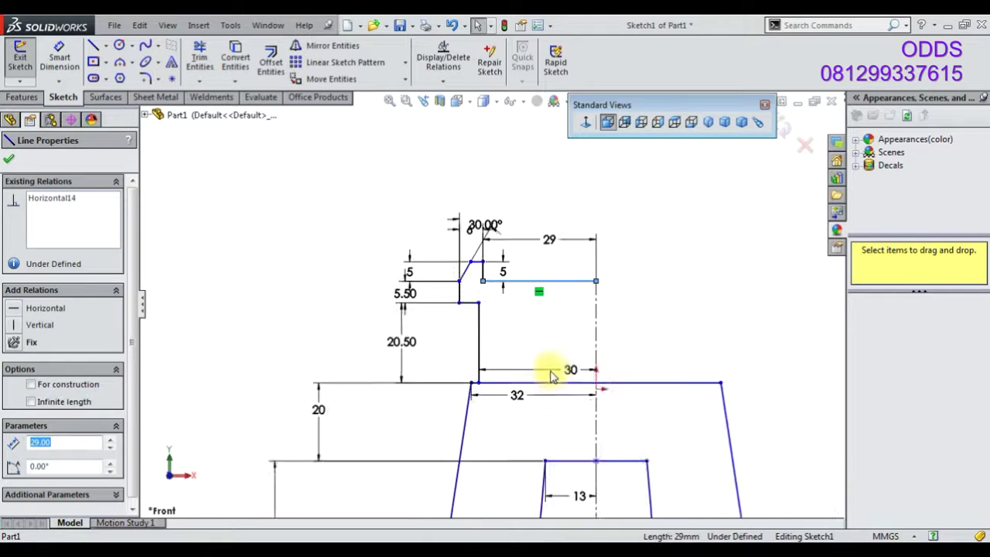
{"action": "scroll", "coordinate": [592, 347], "scroll_direction": "down", "scroll_amount": 2}
{"action": "left_click", "coordinate": [589, 339]}
{"action": "left_click", "coordinate": [545, 347], "text": "ctrl"}
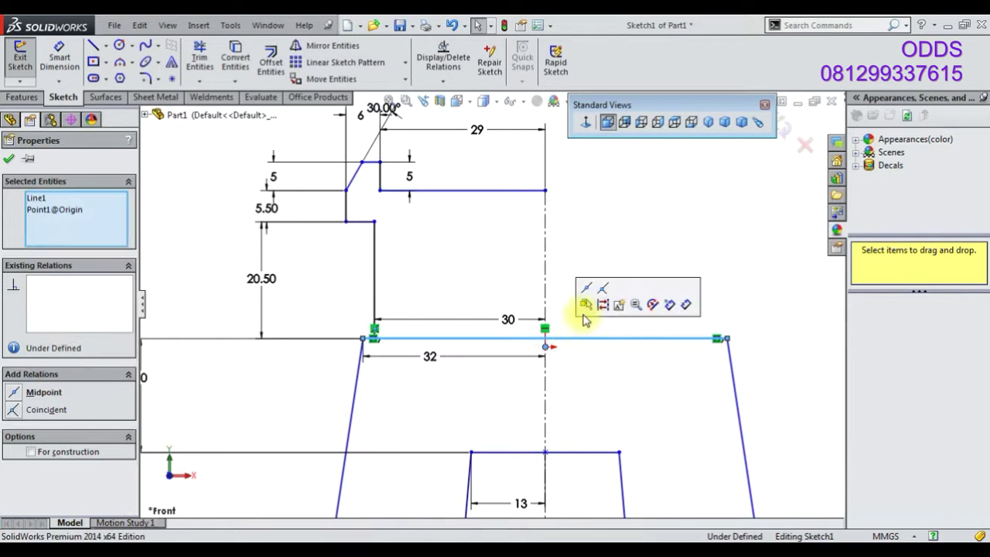
{"action": "left_click", "coordinate": [592, 296]}
Make the leg's top corner point horizontal with the origin
{"action": "scroll", "coordinate": [502, 412], "scroll_direction": "up", "scroll_amount": 5}
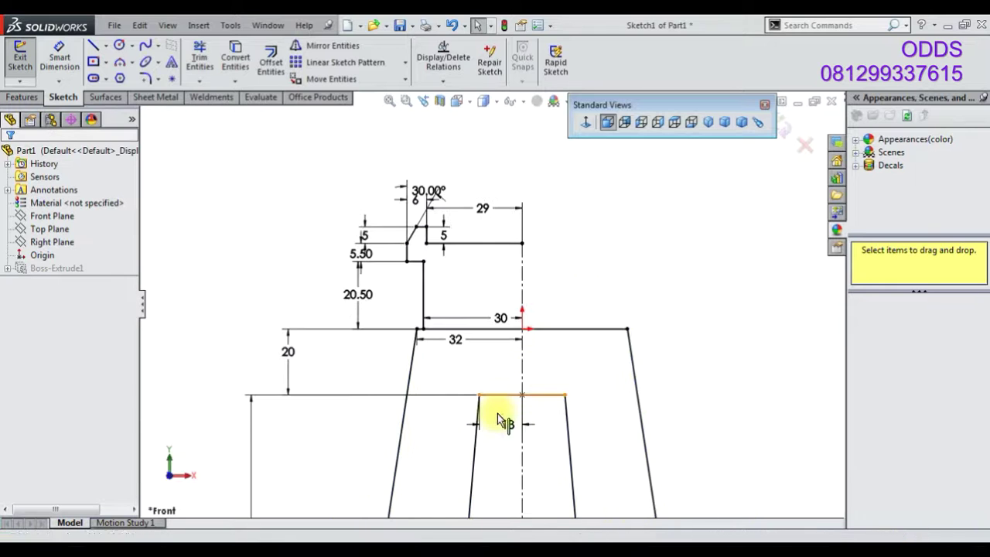
{"action": "scroll", "coordinate": [477, 442], "scroll_direction": "up", "scroll_amount": 2}
{"action": "key", "text": "f"}
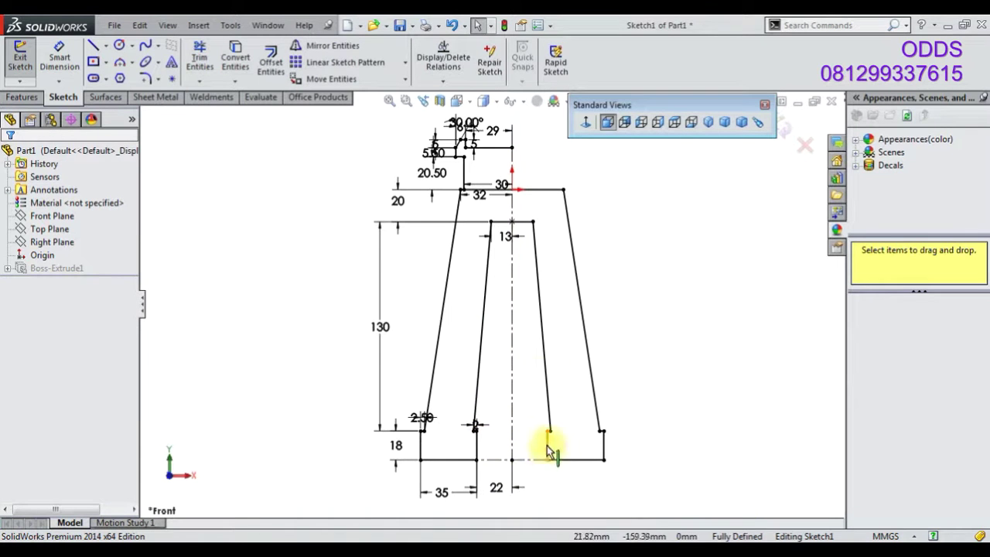
{"action": "scroll", "coordinate": [510, 274], "scroll_direction": "down", "scroll_amount": 2}
{"action": "scroll", "coordinate": [487, 231], "scroll_direction": "down", "scroll_amount": 3}
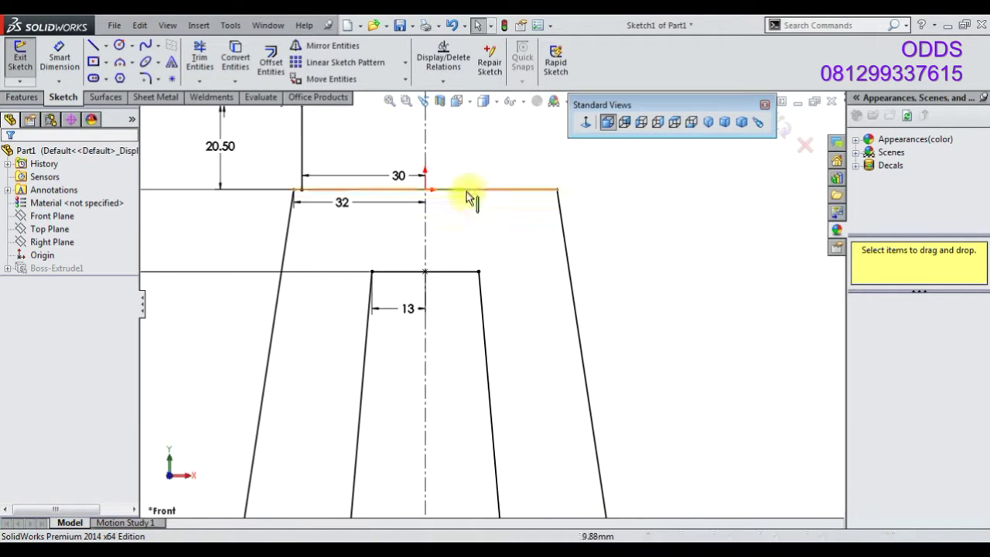
{"action": "left_click", "coordinate": [467, 189]}
{"action": "left_click", "coordinate": [470, 216]}
{"action": "scroll", "coordinate": [463, 209], "scroll_direction": "up", "scroll_amount": 8}
{"action": "scroll", "coordinate": [453, 205], "scroll_direction": "down", "scroll_amount": 8}
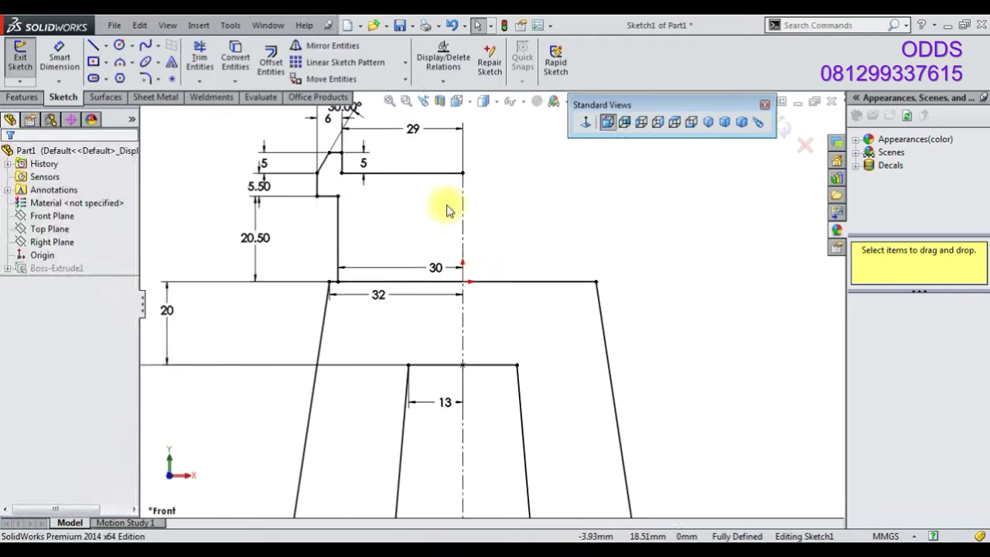
{"action": "left_click", "coordinate": [336, 281]}
{"action": "left_click", "coordinate": [463, 281], "text": "ctrl"}
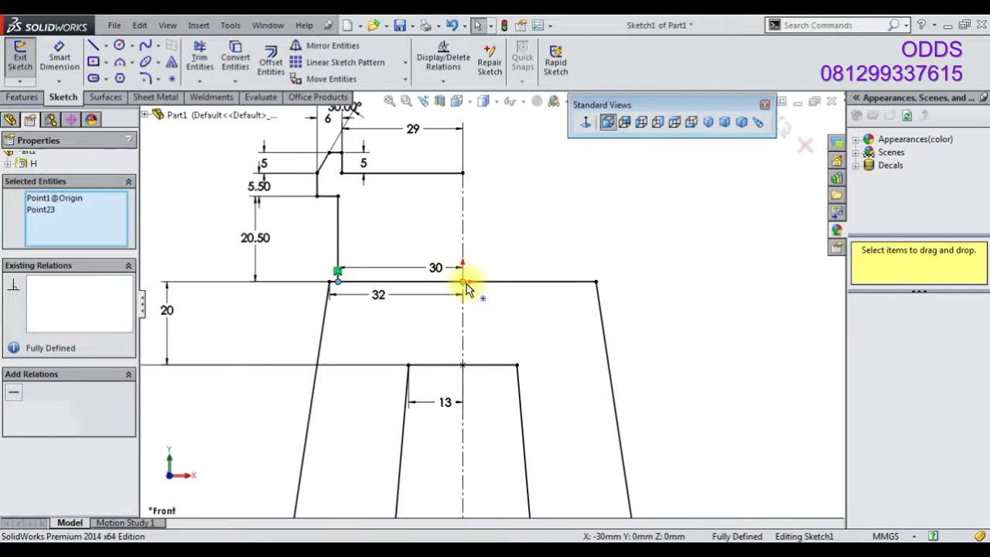
{"action": "left_click", "coordinate": [506, 226]}
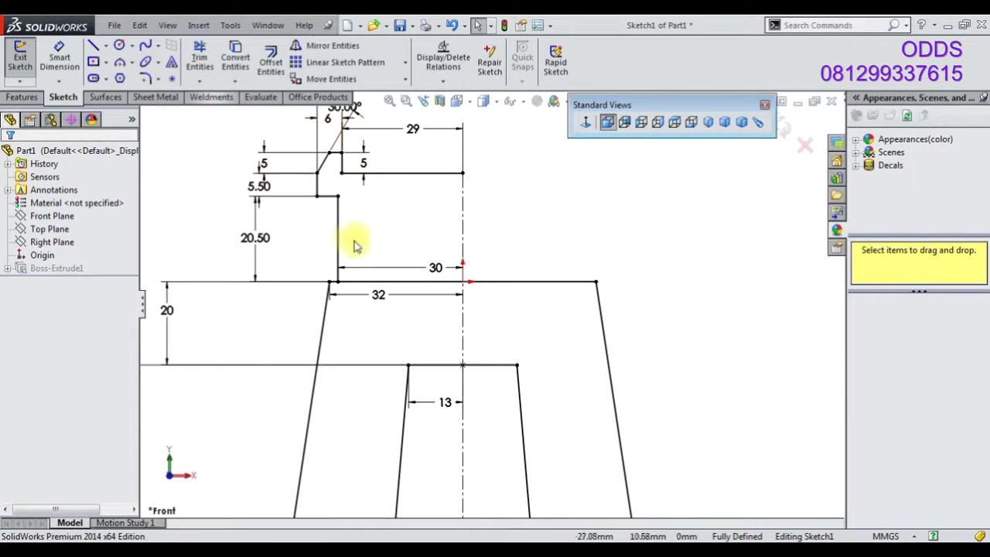
Delete the horizontal line joining the tops of the legs
{"action": "left_click", "coordinate": [441, 282]}
{"action": "key", "text": "Delete"}
{"action": "scroll", "coordinate": [498, 299], "scroll_direction": "up", "scroll_amount": 1}
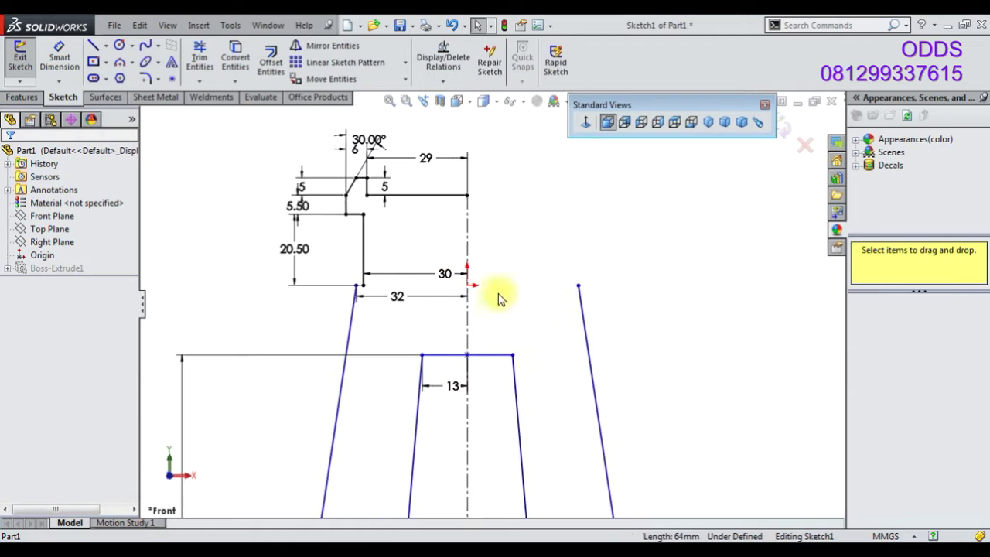
{"action": "scroll", "coordinate": [549, 293], "scroll_direction": "down", "scroll_amount": 1}
{"action": "scroll", "coordinate": [544, 306], "scroll_direction": "up", "scroll_amount": 1}
Mirror the upper profile lines about the vertical centreline
{"action": "left_click_drag", "start_coordinate": [240, 128], "coordinate": [499, 295]}
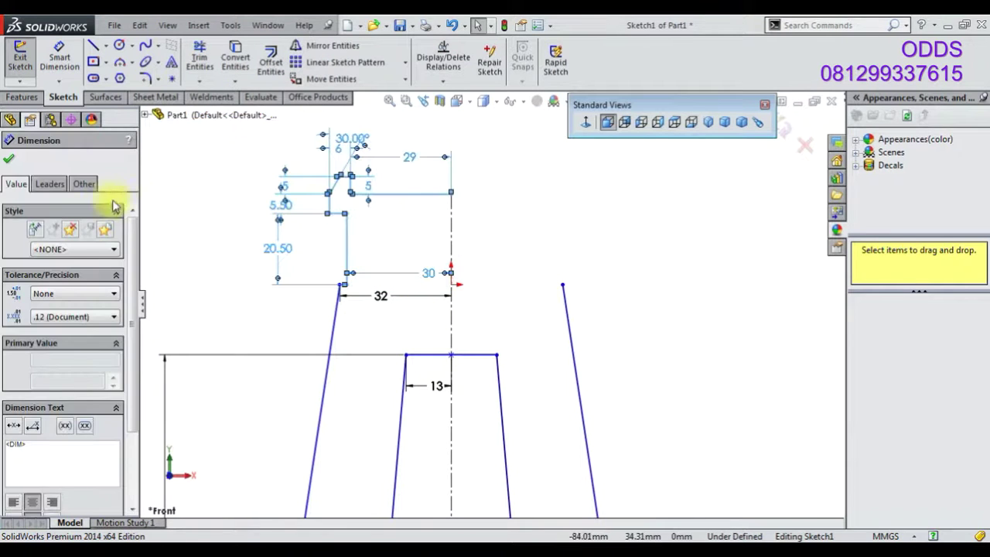
{"action": "left_click", "coordinate": [327, 45]}
{"action": "left_click_drag", "start_coordinate": [256, 126], "coordinate": [481, 295]}
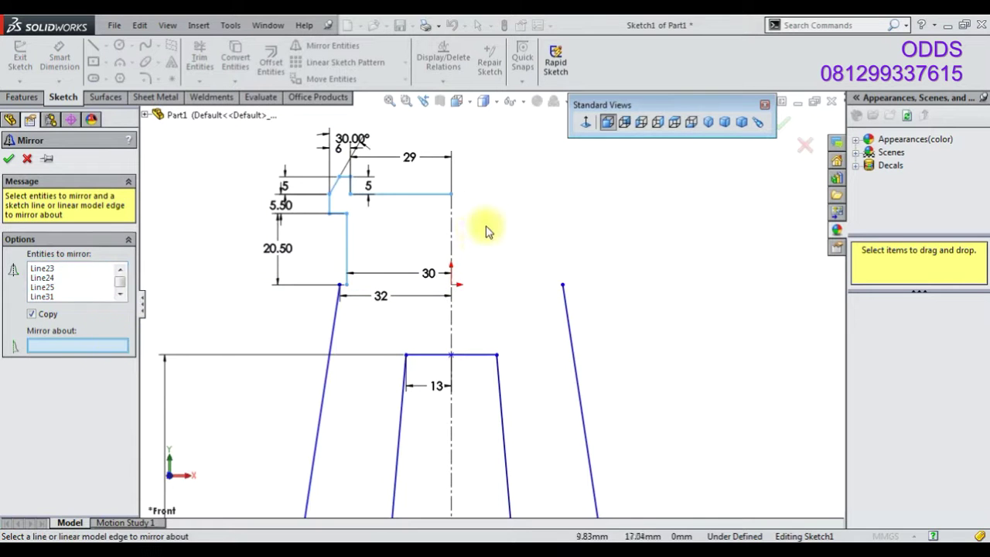
{"action": "left_click", "coordinate": [453, 232]}
{"action": "scroll", "coordinate": [548, 287], "scroll_direction": "down", "scroll_amount": 5}
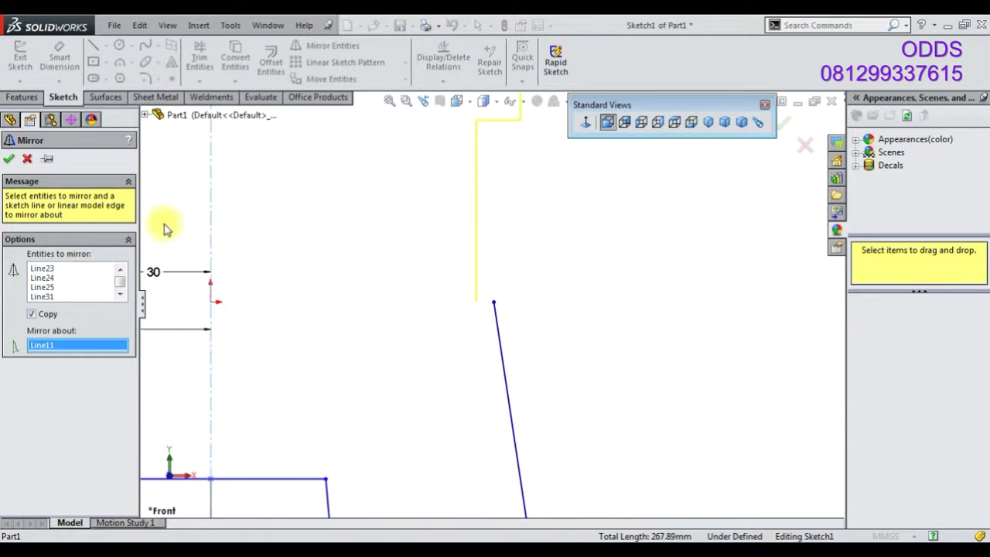
{"action": "left_click", "coordinate": [9, 160]}
Draw a short line from the mirrored vertical to the right leg's top, then exit the sketch
{"action": "left_click", "coordinate": [93, 62]}
{"action": "left_click", "coordinate": [93, 45]}
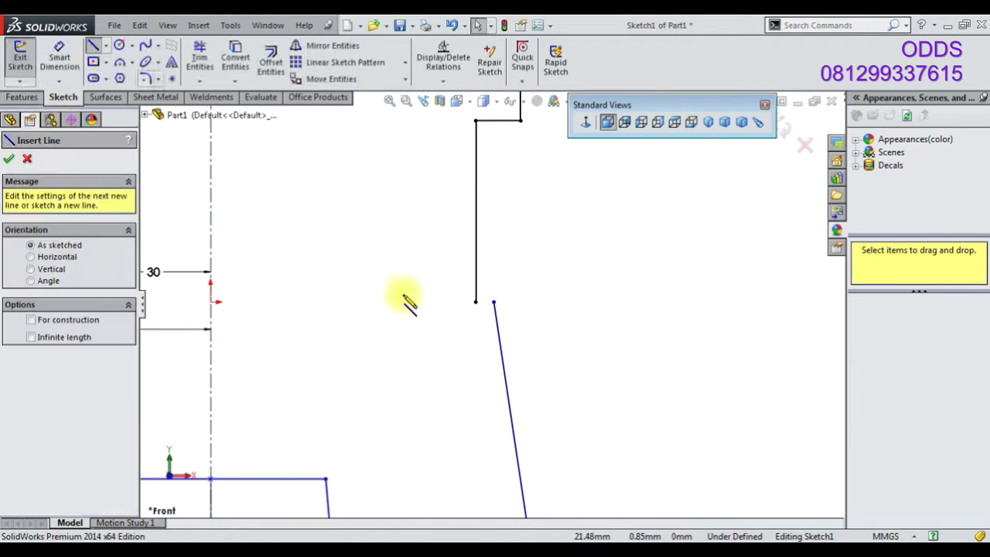
{"action": "left_click", "coordinate": [477, 302]}
{"action": "left_click", "coordinate": [494, 301]}
{"action": "right_click", "coordinate": [379, 265]}
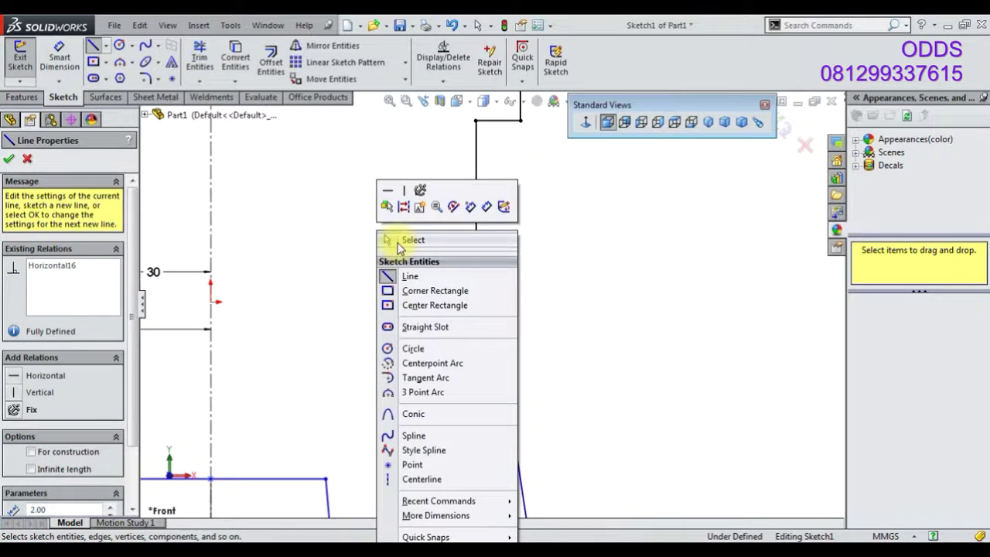
{"action": "left_click", "coordinate": [409, 237]}
{"action": "scroll", "coordinate": [373, 278], "scroll_direction": "up", "scroll_amount": 4}
{"action": "scroll", "coordinate": [372, 277], "scroll_direction": "up", "scroll_amount": 3}
{"action": "scroll", "coordinate": [613, 291], "scroll_direction": "up", "scroll_amount": 1}
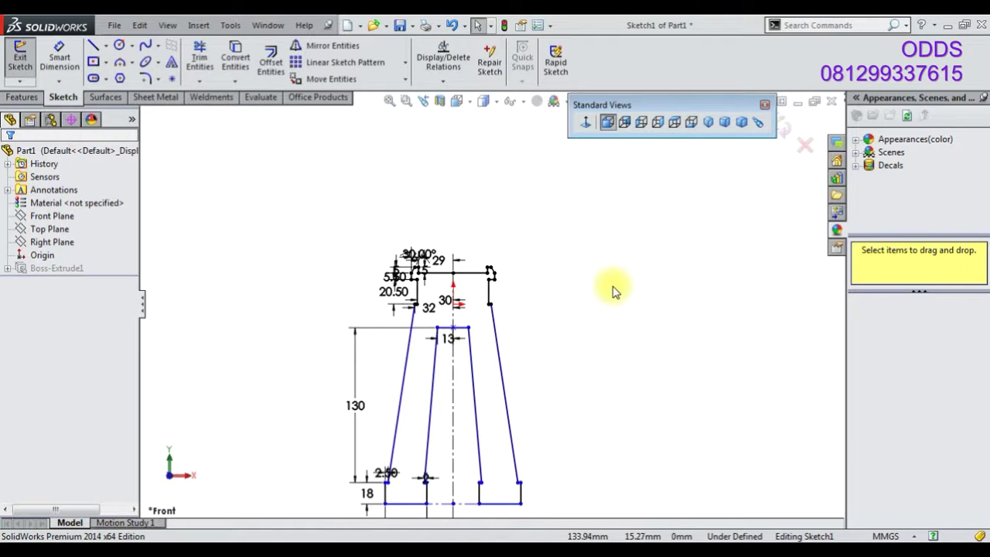
{"action": "left_click", "coordinate": [785, 133]}
Rebuild past the open-contour error and delete the failed Boss-Extrude1
{"action": "left_click", "coordinate": [585, 303]}
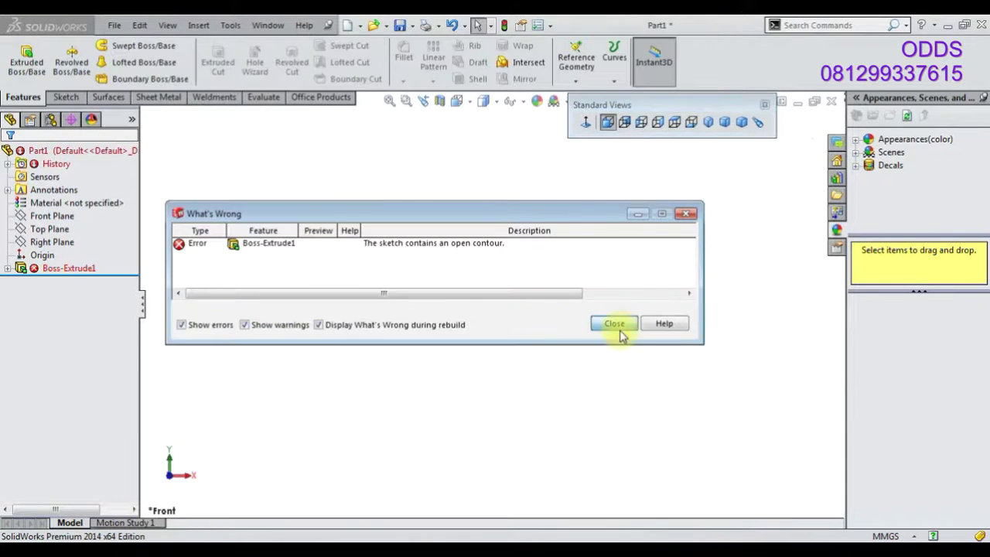
{"action": "left_click", "coordinate": [619, 331]}
{"action": "right_click", "coordinate": [64, 270]}
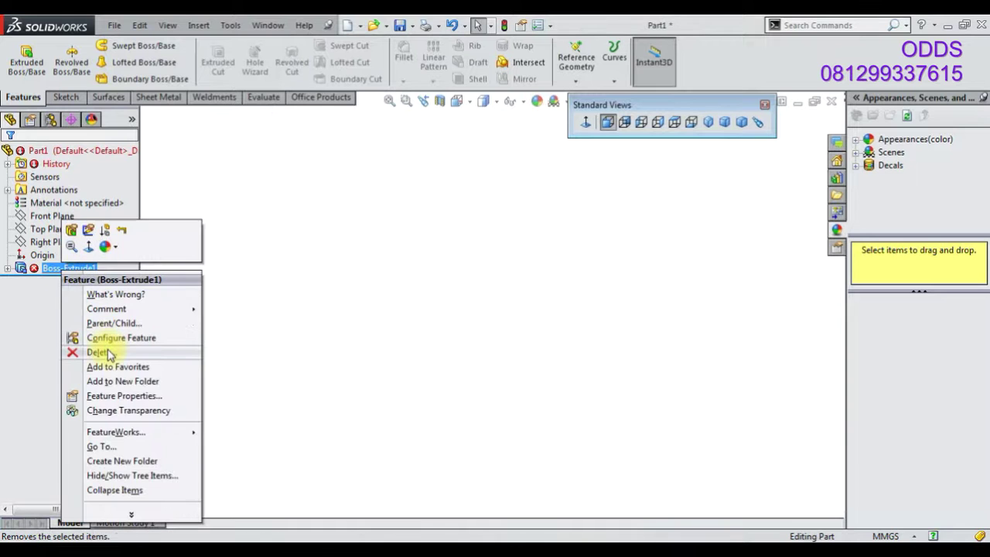
{"action": "left_click", "coordinate": [108, 353]}
{"action": "scroll", "coordinate": [468, 313], "scroll_direction": "down", "scroll_amount": 3}
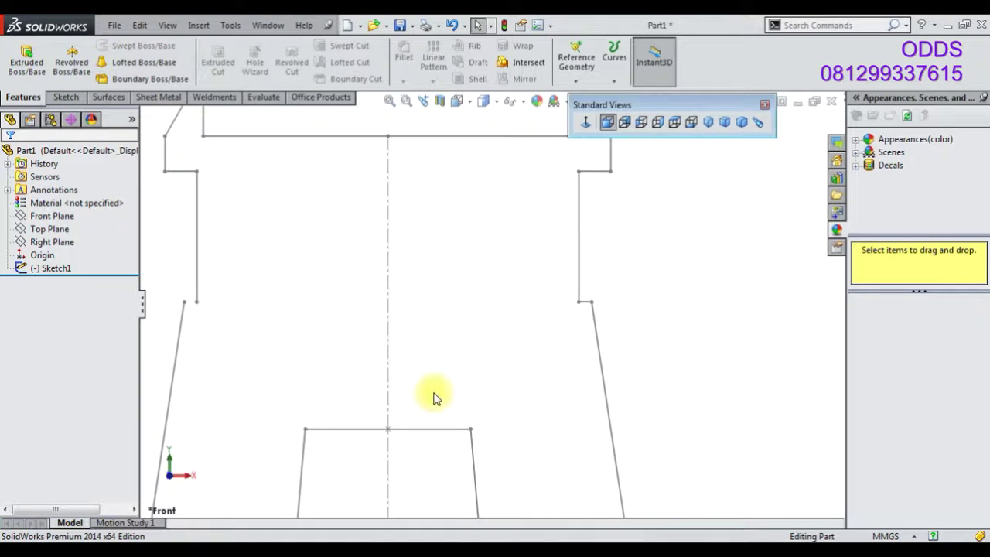
{"action": "scroll", "coordinate": [363, 348], "scroll_direction": "up", "scroll_amount": 1}
In Sketch1, close the left gap with a short line and add 32 width and 5 height dimensions
{"action": "double_click", "coordinate": [242, 242]}
{"action": "left_click", "coordinate": [93, 45]}
{"action": "scroll", "coordinate": [267, 305], "scroll_direction": "down", "scroll_amount": 2}
{"action": "left_click", "coordinate": [262, 316]}
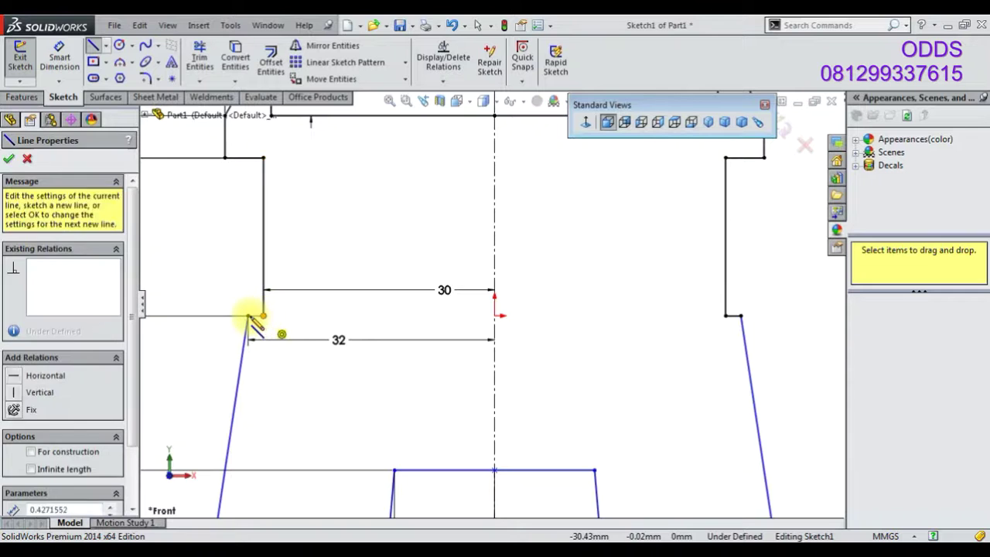
{"action": "right_click", "coordinate": [229, 225]}
{"action": "left_click", "coordinate": [239, 231]}
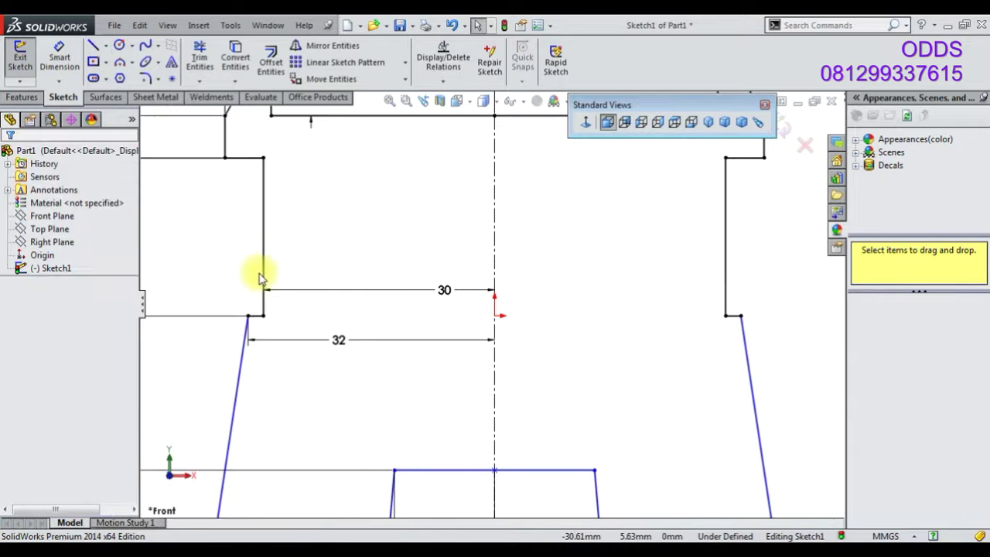
{"action": "scroll", "coordinate": [271, 277], "scroll_direction": "up", "scroll_amount": 2}
{"action": "left_click", "coordinate": [387, 340]}
{"action": "scroll", "coordinate": [387, 312], "scroll_direction": "up", "scroll_amount": 2}
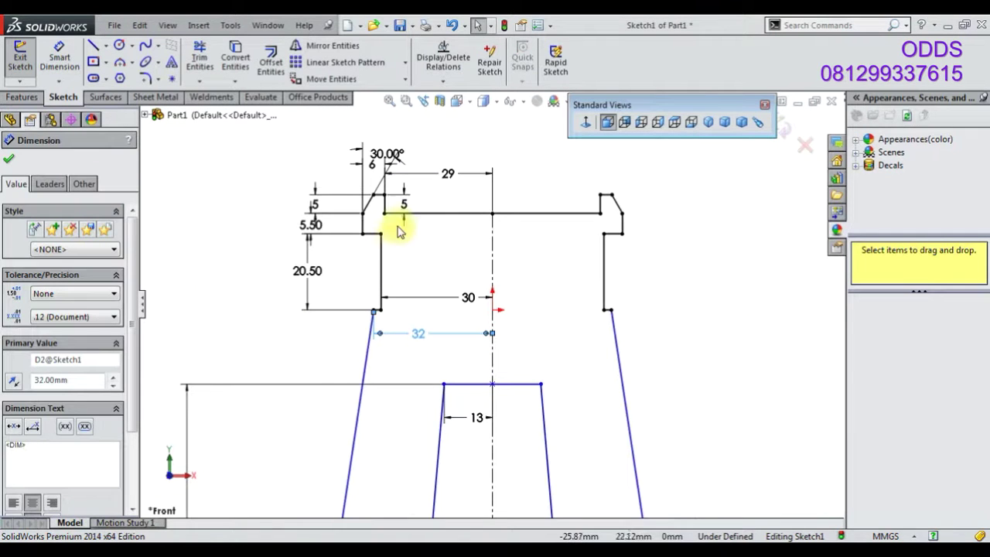
{"action": "left_click", "coordinate": [403, 203]}
Exit the sketch and extrude Sketch1 Mid Plane to a 26 mm depth
{"action": "left_click", "coordinate": [783, 136]}
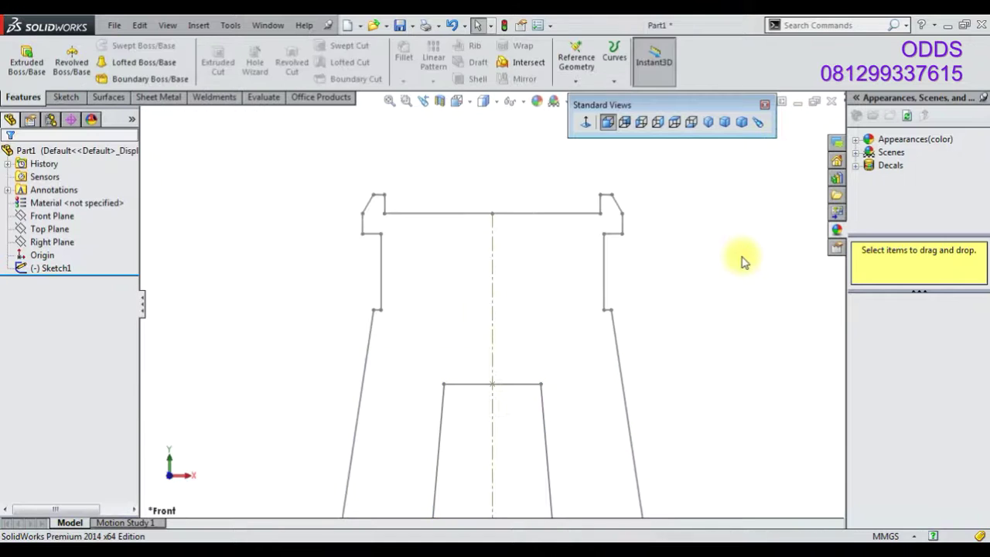
{"action": "scroll", "coordinate": [468, 315], "scroll_direction": "up", "scroll_amount": 3}
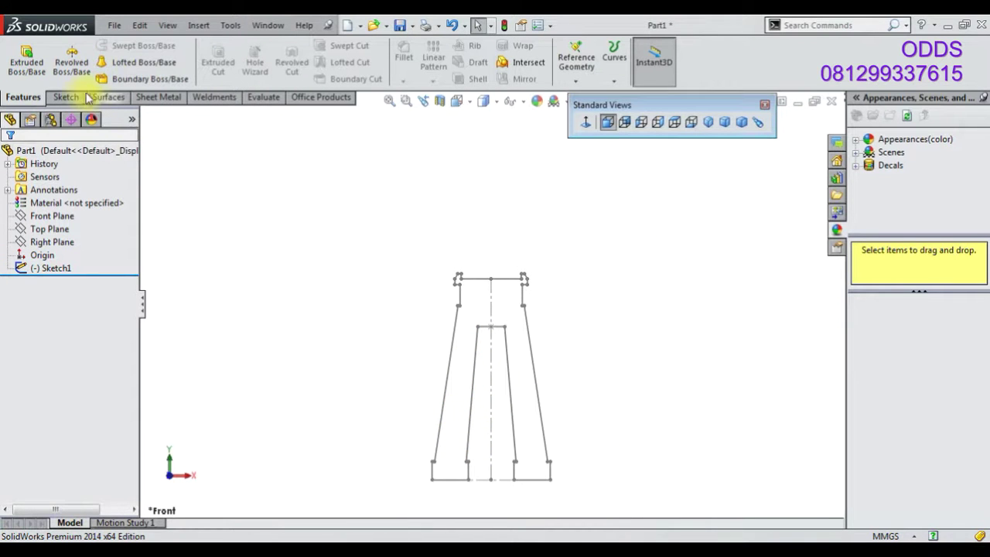
{"action": "left_click", "coordinate": [58, 271]}
{"action": "left_click", "coordinate": [26, 62]}
{"action": "left_click", "coordinate": [77, 243]}
{"action": "left_click", "coordinate": [77, 304]}
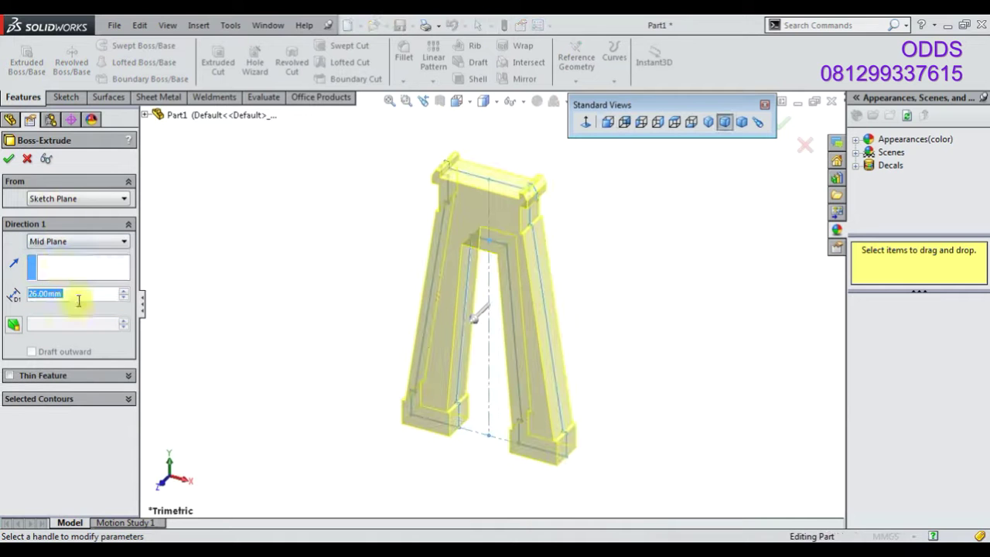
{"action": "left_click", "coordinate": [11, 161]}
Start a sketch on the front face viewed Normal To, and select the left leg's outer edge
{"action": "scroll", "coordinate": [484, 282], "scroll_direction": "down", "scroll_amount": 3}
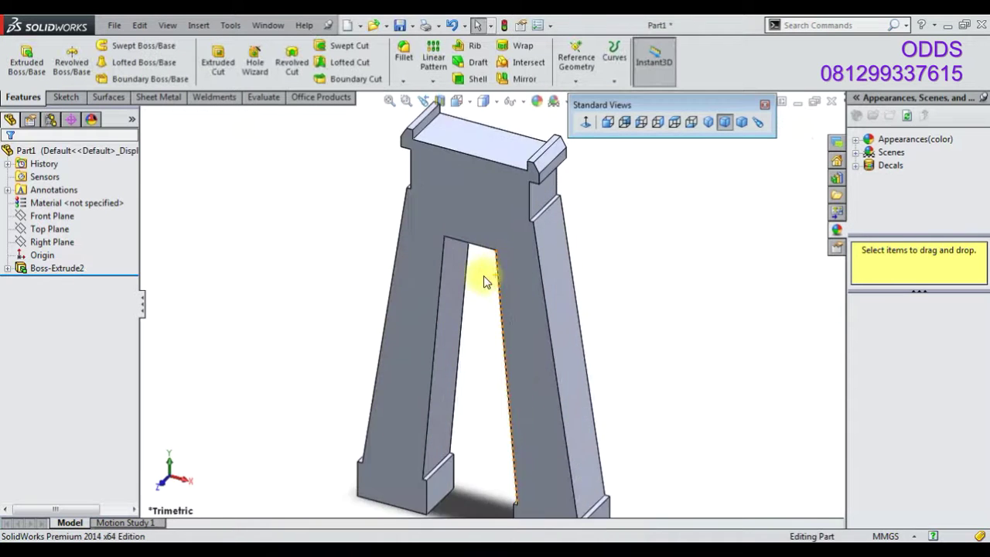
{"action": "middle_click_drag", "start_coordinate": [484, 281], "coordinate": [495, 268]}
{"action": "scroll", "coordinate": [495, 267], "scroll_direction": "down", "scroll_amount": 3}
{"action": "middle_click_drag", "start_coordinate": [457, 217], "coordinate": [486, 206]}
{"action": "left_click", "coordinate": [486, 206]}
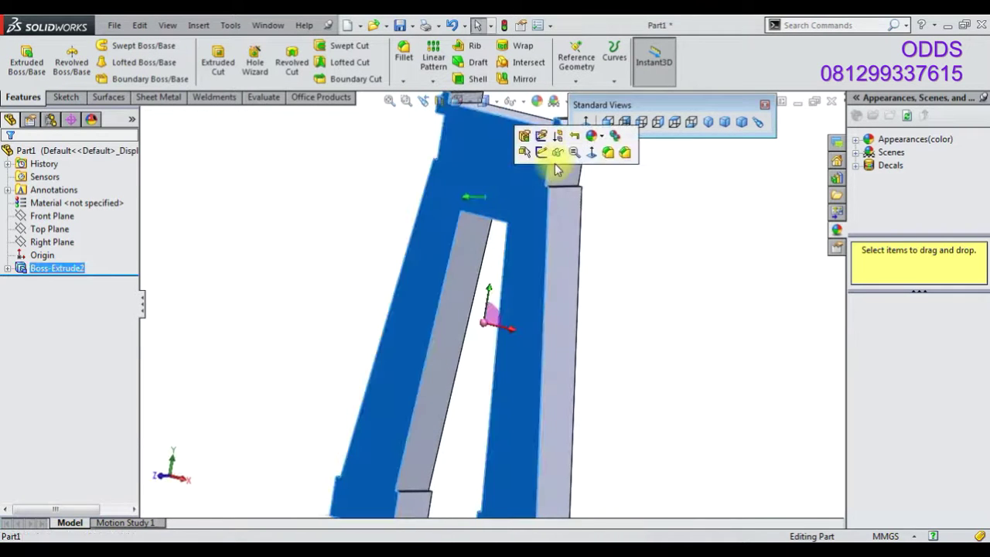
{"action": "left_click", "coordinate": [588, 151]}
{"action": "left_click", "coordinate": [583, 230]}
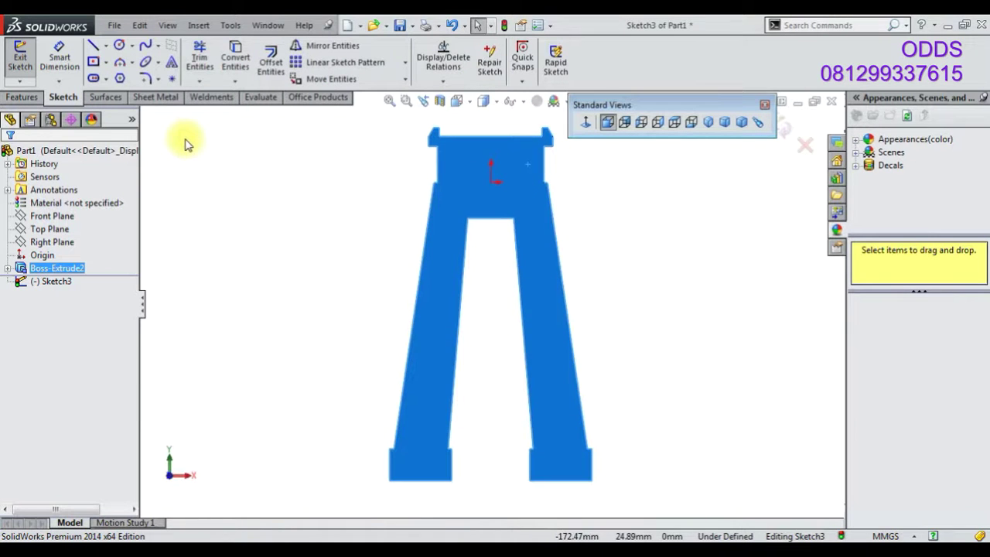
{"action": "left_click", "coordinate": [354, 268]}
{"action": "left_click", "coordinate": [414, 318]}
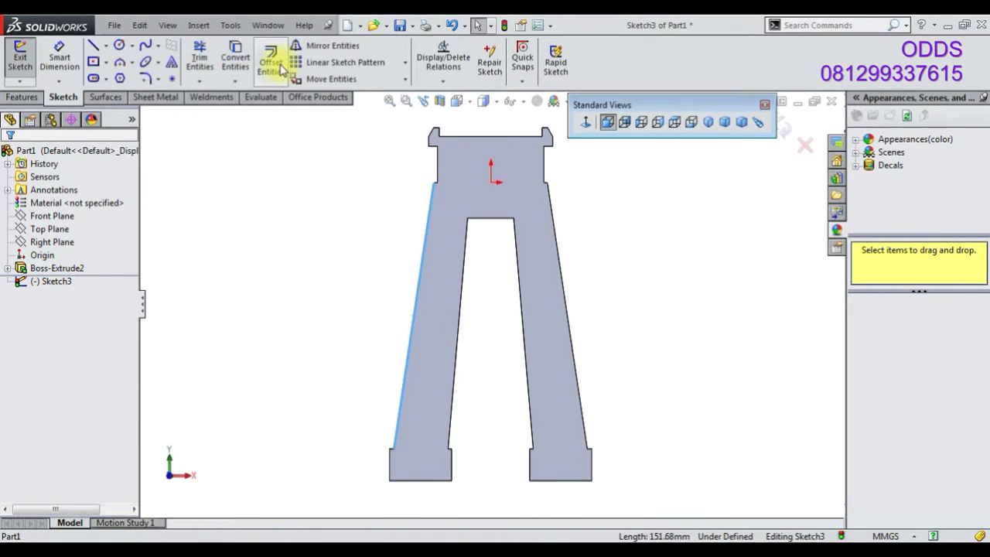
Offset the left leg's outer and inner edges 3 mm inward, redoing a wrong-side offset
{"action": "left_click", "coordinate": [275, 63]}
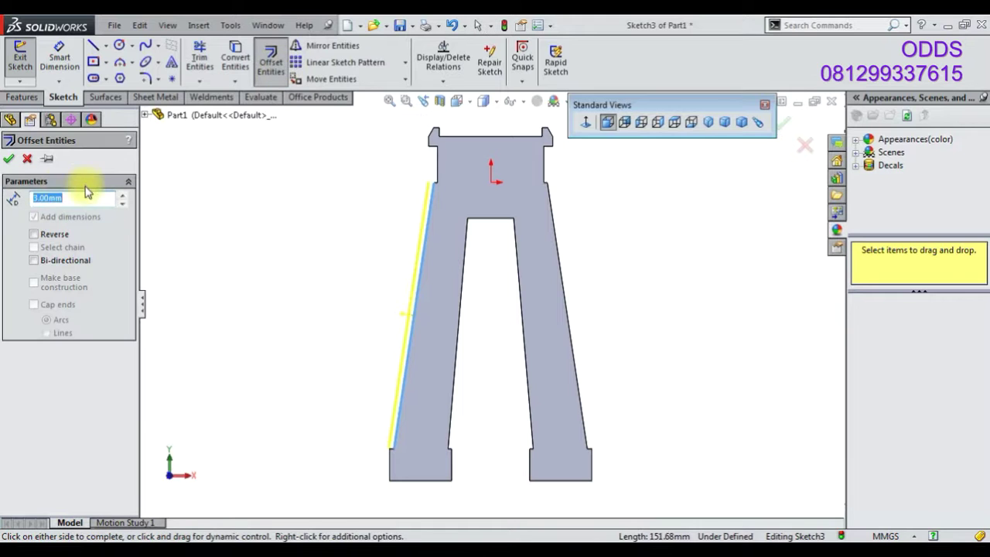
{"action": "left_click", "coordinate": [8, 160]}
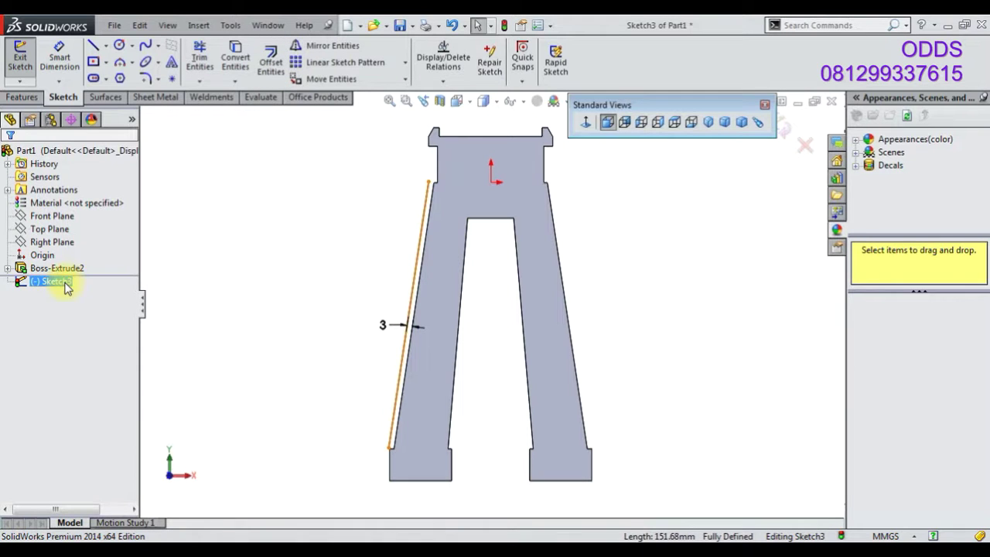
{"action": "left_click", "coordinate": [405, 332]}
{"action": "key", "text": "Delete"}
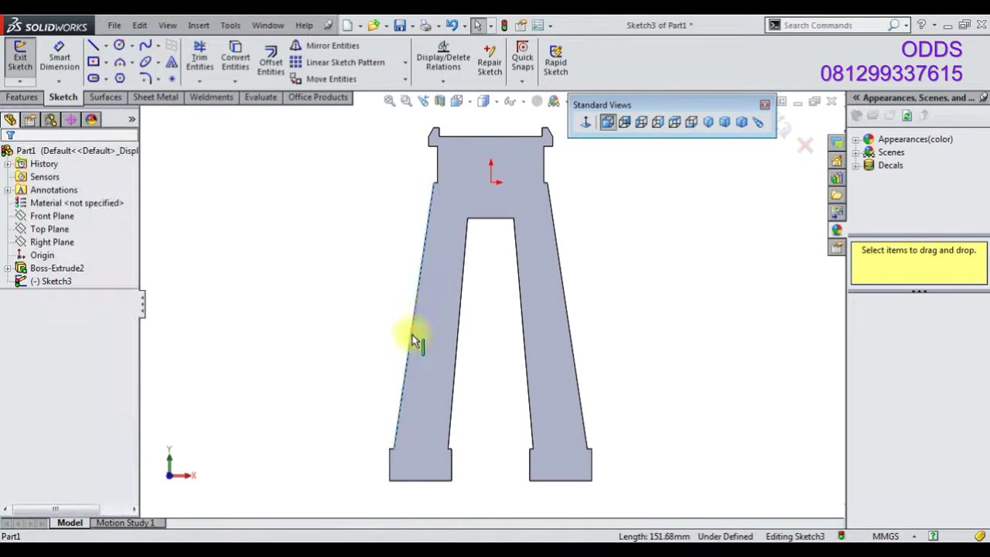
{"action": "left_click", "coordinate": [263, 70]}
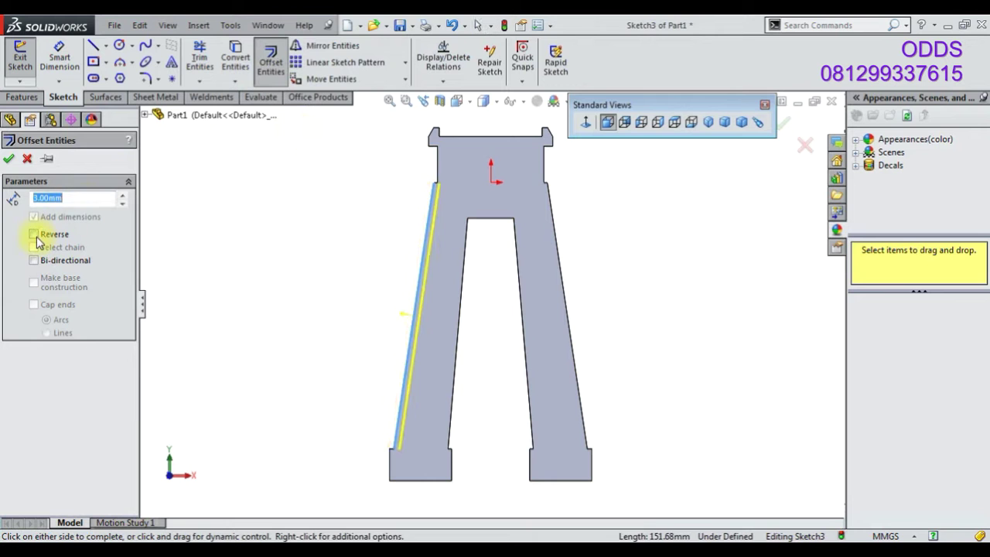
{"action": "left_click", "coordinate": [408, 284]}
{"action": "left_click", "coordinate": [460, 319]}
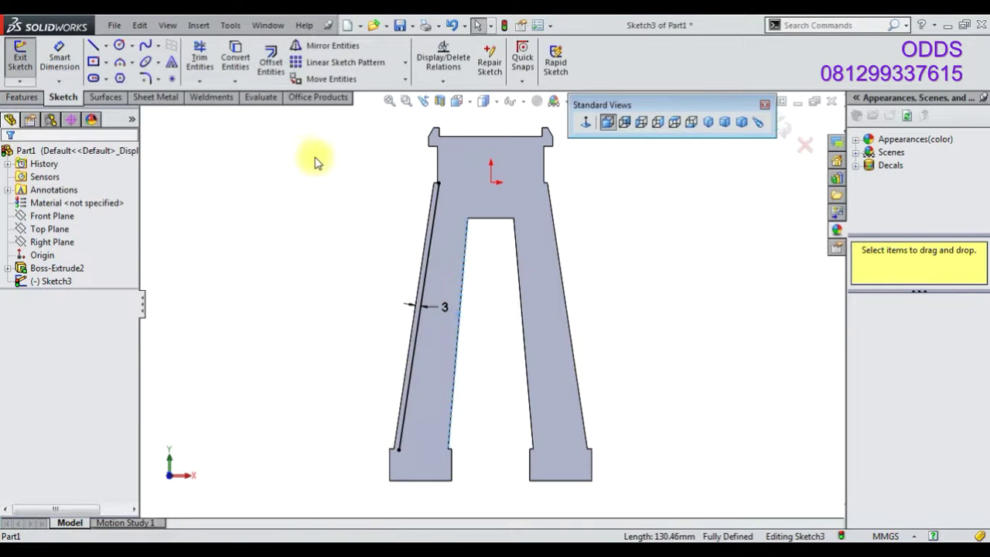
{"action": "left_click", "coordinate": [275, 65]}
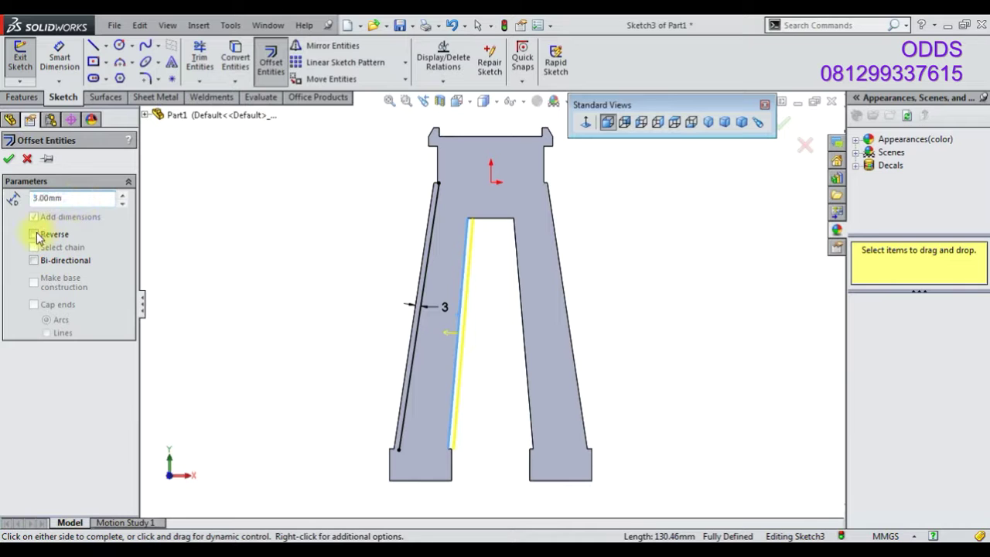
{"action": "left_click", "coordinate": [10, 160]}
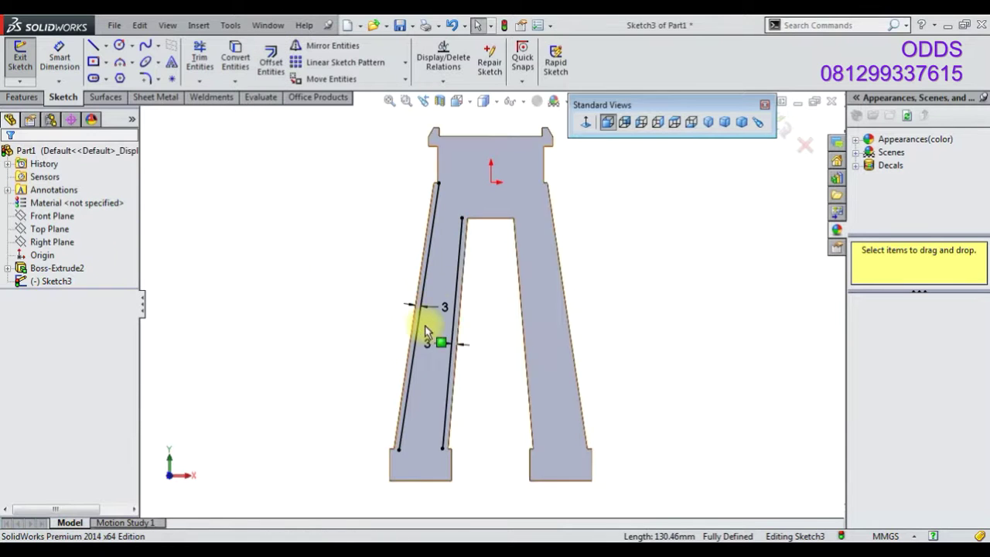
Offset the left leg's top edge 3 mm downward
{"action": "scroll", "coordinate": [462, 189], "scroll_direction": "down", "scroll_amount": 2}
{"action": "scroll", "coordinate": [453, 193], "scroll_direction": "down", "scroll_amount": 3}
{"action": "scroll", "coordinate": [348, 232], "scroll_direction": "down", "scroll_amount": 2}
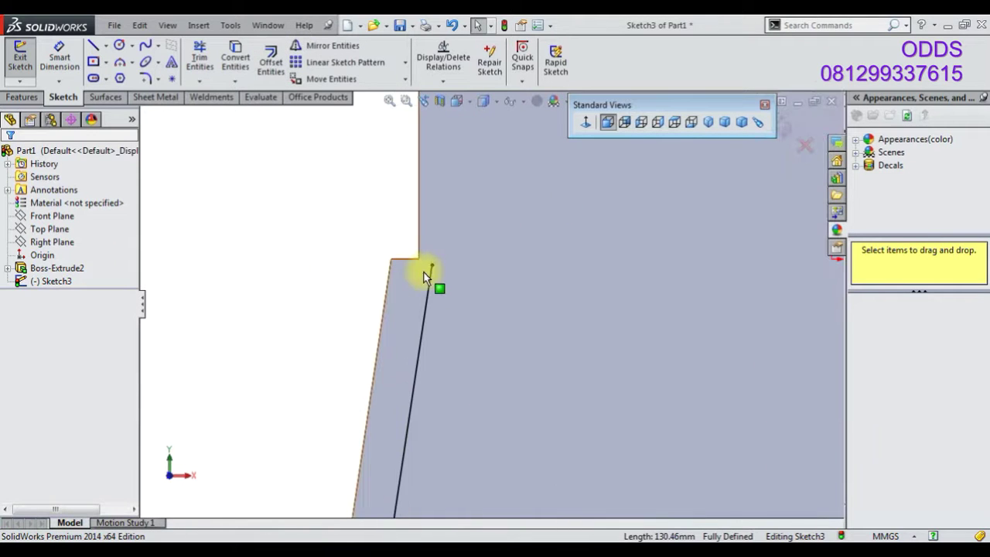
{"action": "left_click", "coordinate": [270, 77]}
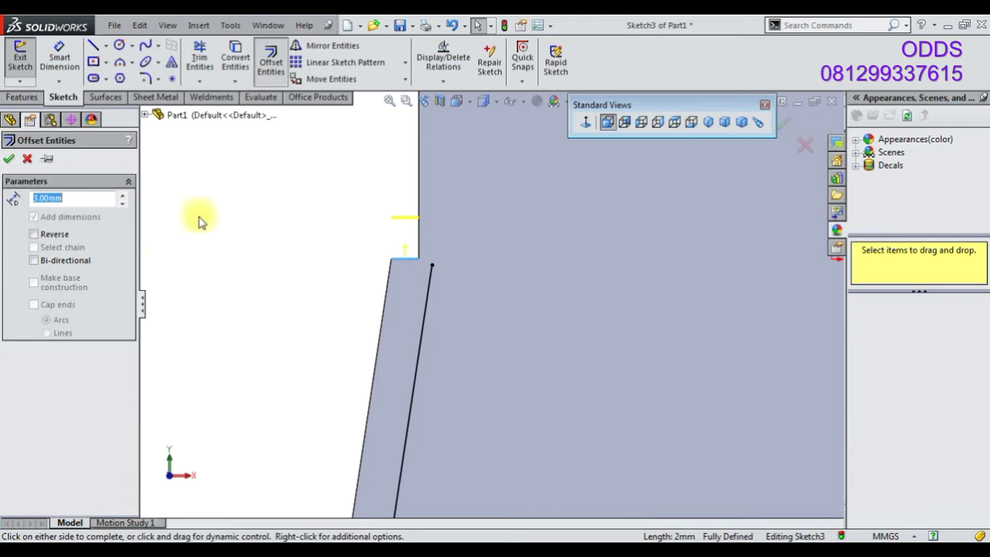
{"action": "left_click", "coordinate": [7, 160]}
{"action": "scroll", "coordinate": [565, 347], "scroll_direction": "up", "scroll_amount": 3}
Draw a centreline from the origin down to the opening's top edge
{"action": "left_click", "coordinate": [105, 46]}
{"action": "left_click", "coordinate": [124, 75]}
{"action": "left_click", "coordinate": [688, 276]}
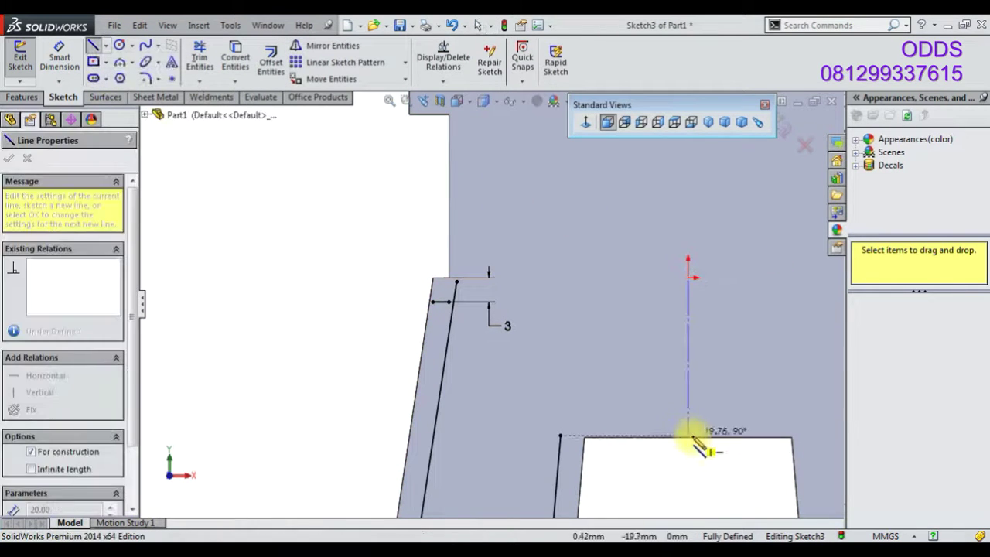
{"action": "left_click", "coordinate": [688, 437]}
{"action": "right_click", "coordinate": [332, 176]}
{"action": "left_click", "coordinate": [353, 198]}
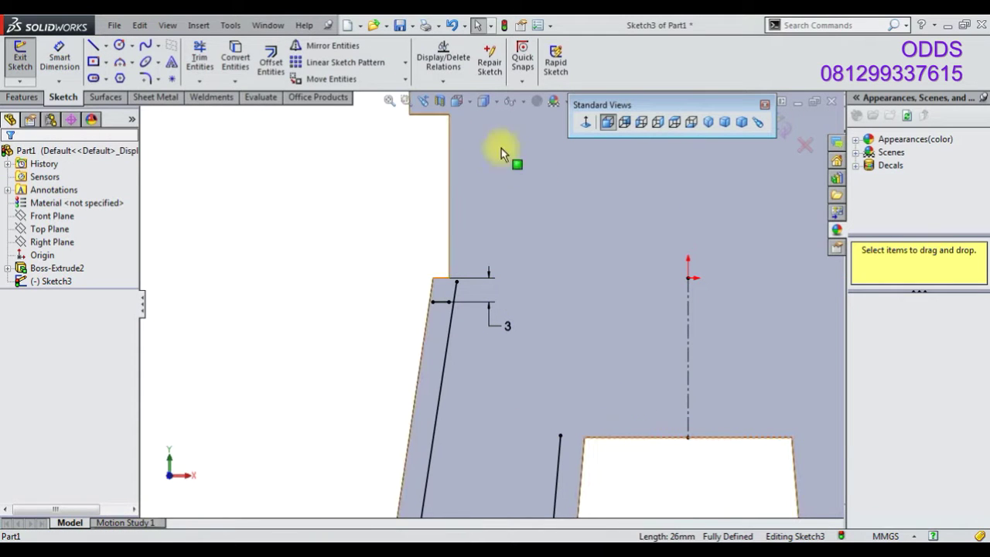
Draw a line across the top of the left foot
{"action": "left_click", "coordinate": [199, 58]}
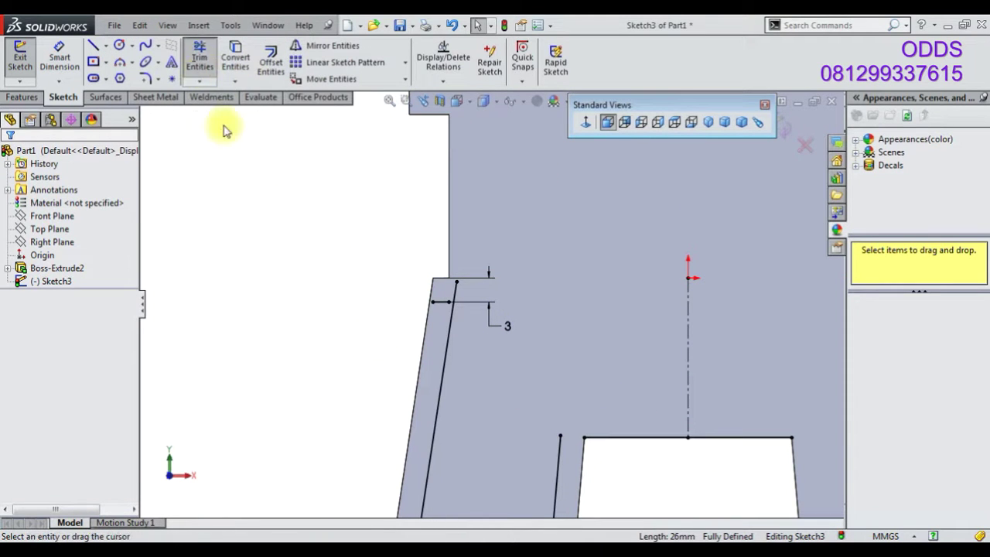
{"action": "scroll", "coordinate": [519, 456], "scroll_direction": "down", "scroll_amount": 2}
{"action": "scroll", "coordinate": [549, 413], "scroll_direction": "down", "scroll_amount": 3}
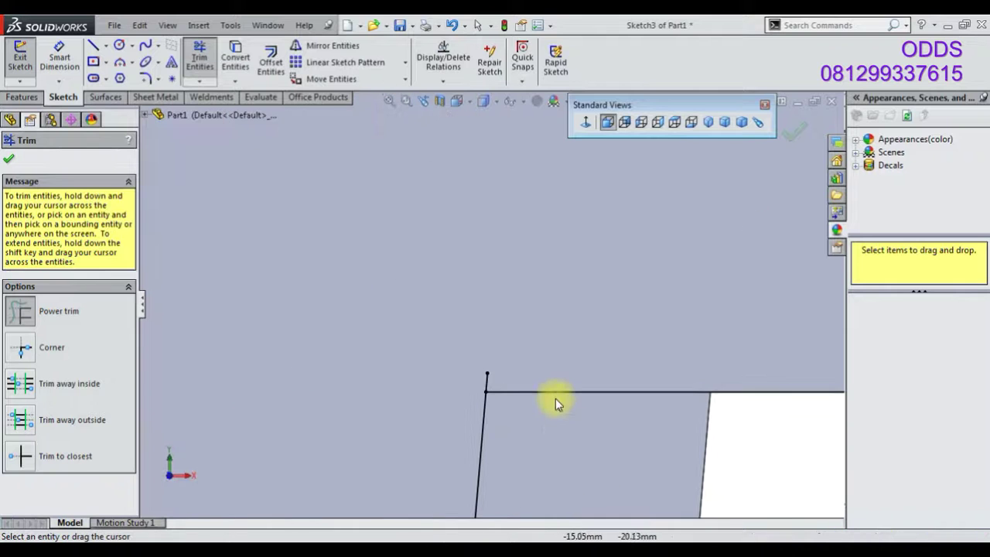
{"action": "scroll", "coordinate": [481, 378], "scroll_direction": "up", "scroll_amount": 2}
{"action": "scroll", "coordinate": [487, 355], "scroll_direction": "up", "scroll_amount": 2}
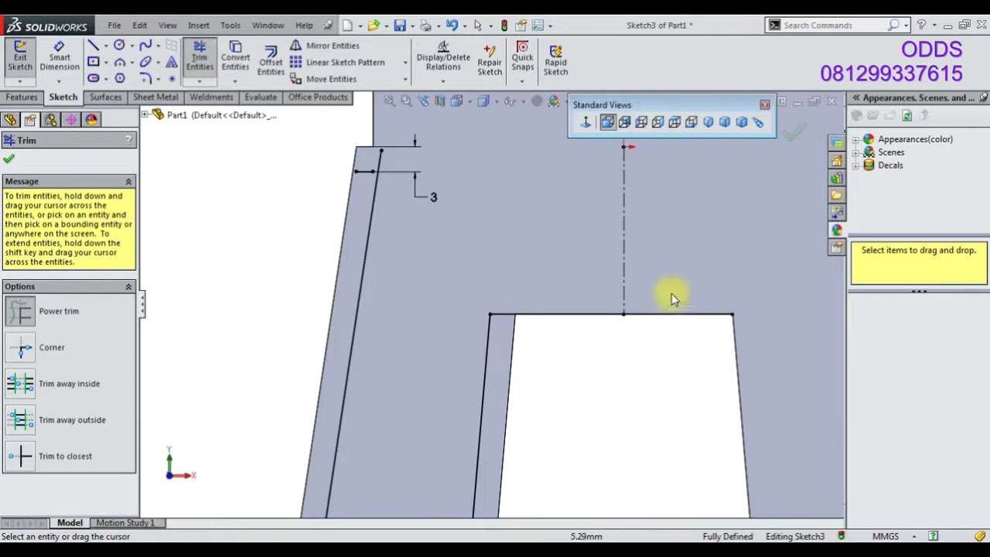
{"action": "scroll", "coordinate": [440, 234], "scroll_direction": "up", "scroll_amount": 2}
{"action": "scroll", "coordinate": [379, 256], "scroll_direction": "down", "scroll_amount": 4}
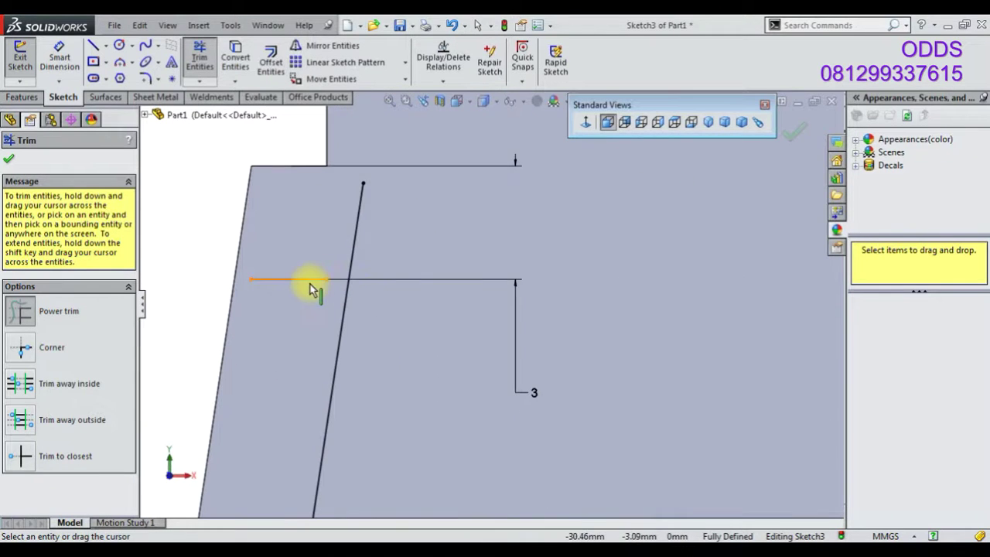
{"action": "scroll", "coordinate": [652, 336], "scroll_direction": "up", "scroll_amount": 3}
{"action": "scroll", "coordinate": [696, 334], "scroll_direction": "up", "scroll_amount": 3}
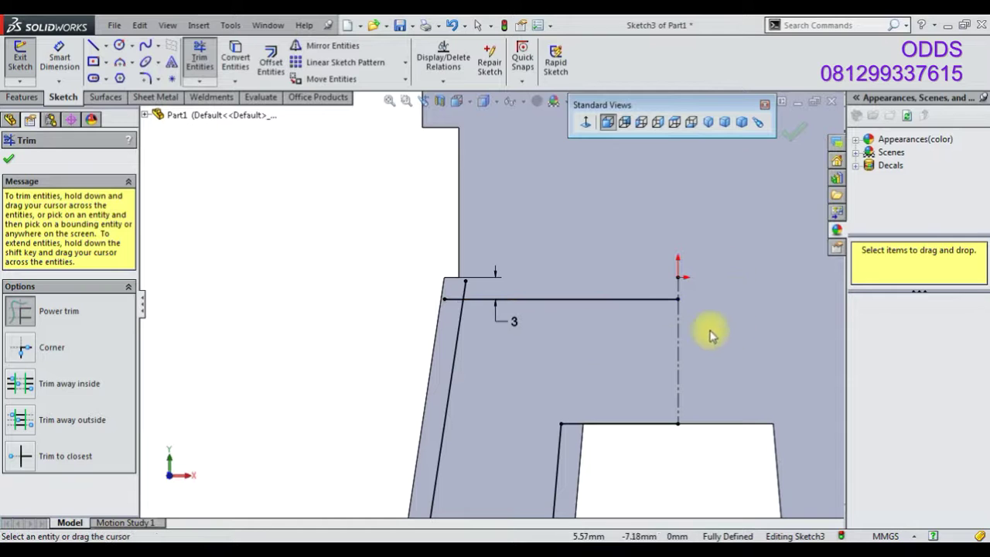
{"action": "scroll", "coordinate": [475, 281], "scroll_direction": "down", "scroll_amount": 3}
{"action": "scroll", "coordinate": [464, 288], "scroll_direction": "up", "scroll_amount": 1}
{"action": "scroll", "coordinate": [438, 331], "scroll_direction": "up", "scroll_amount": 1}
{"action": "scroll", "coordinate": [437, 331], "scroll_direction": "up", "scroll_amount": 3}
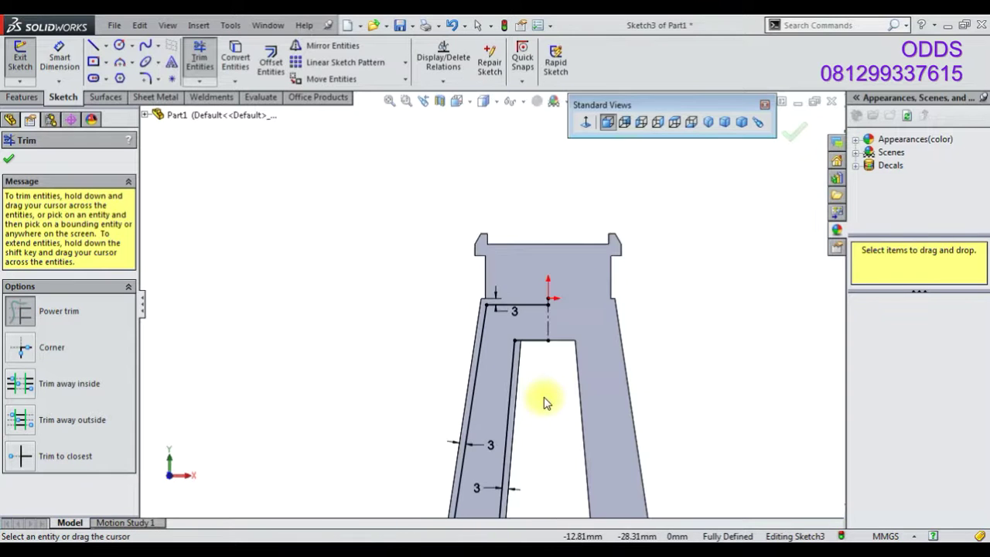
{"action": "scroll", "coordinate": [503, 449], "scroll_direction": "down", "scroll_amount": 5}
{"action": "left_click", "coordinate": [92, 45]}
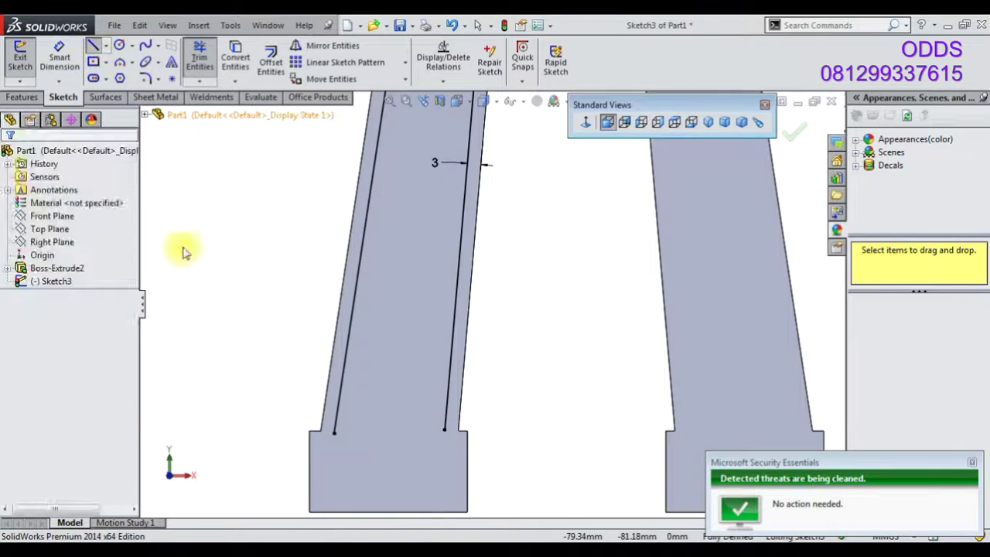
{"action": "scroll", "coordinate": [413, 440], "scroll_direction": "down", "scroll_amount": 3}
{"action": "left_click_drag", "start_coordinate": [435, 439], "coordinate": [783, 439]}
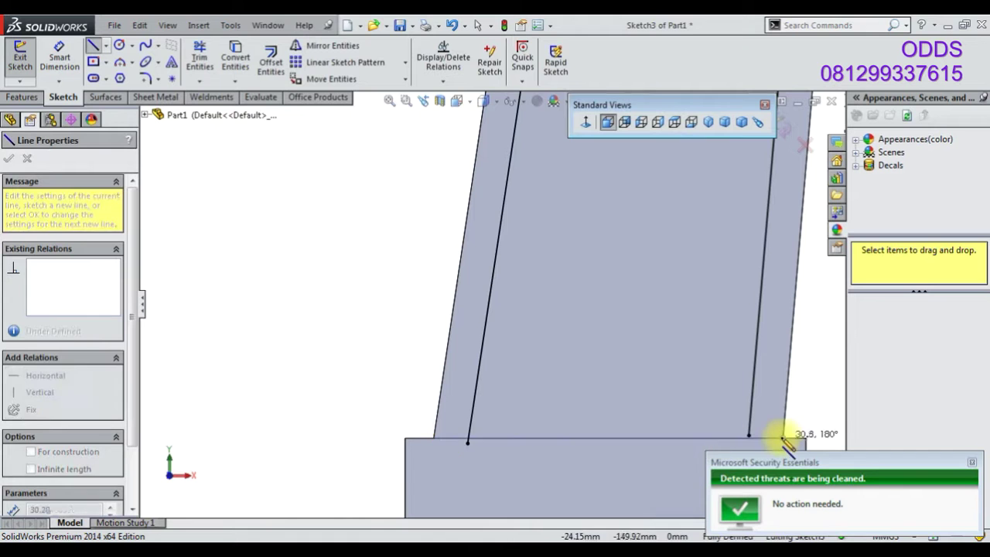
Extend both pocket lines down to the foot line to close the outline
{"action": "left_click", "coordinate": [198, 62]}
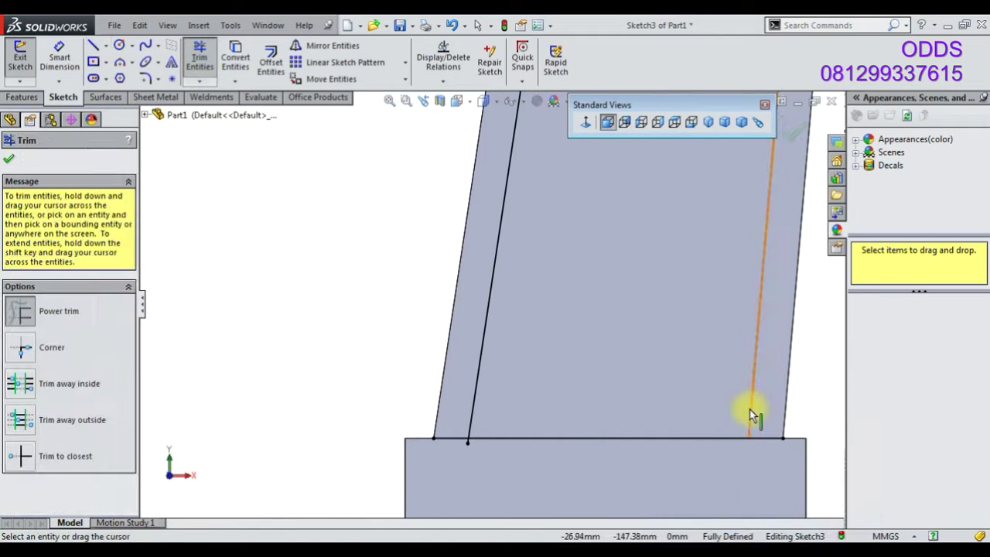
{"action": "left_click_drag", "start_coordinate": [742, 454], "coordinate": [744, 484]}
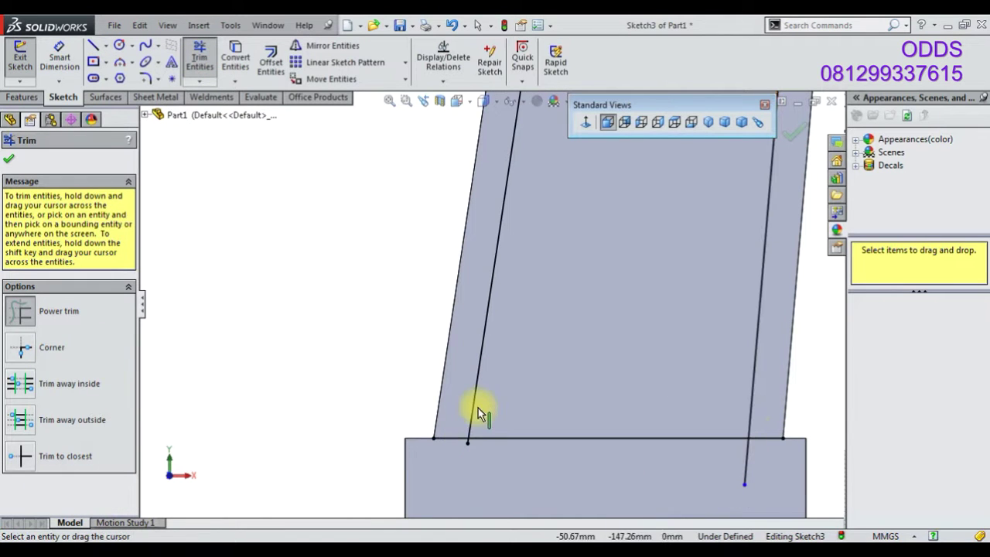
{"action": "left_click_drag", "start_coordinate": [474, 410], "coordinate": [461, 480]}
{"action": "scroll", "coordinate": [768, 433], "scroll_direction": "up", "scroll_amount": 3}
{"action": "scroll", "coordinate": [687, 335], "scroll_direction": "up", "scroll_amount": 3}
{"action": "scroll", "coordinate": [371, 150], "scroll_direction": "down", "scroll_amount": 5}
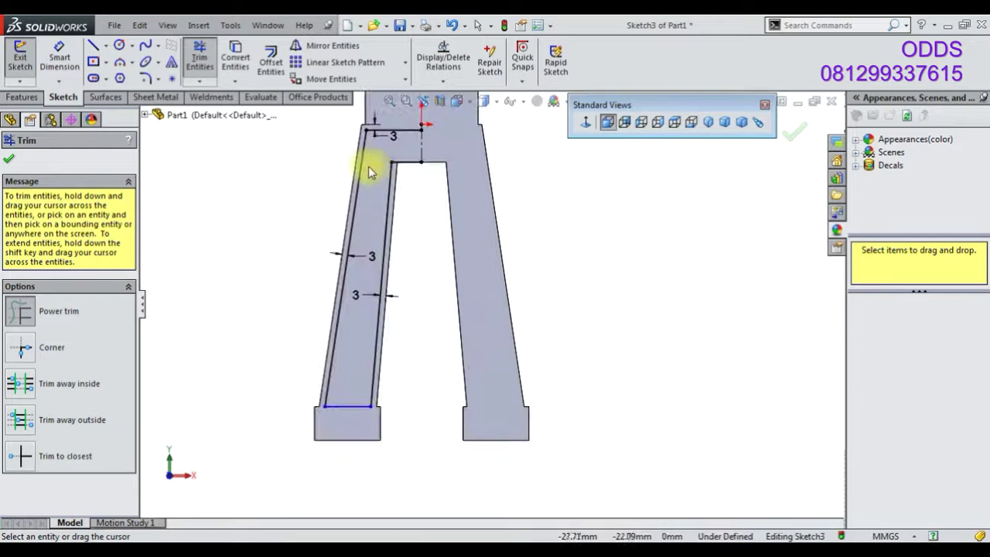
{"action": "scroll", "coordinate": [414, 155], "scroll_direction": "down", "scroll_amount": 2}
{"action": "scroll", "coordinate": [422, 154], "scroll_direction": "down", "scroll_amount": 2}
Finish trimming and box-select the left leg's pocket outline for mirroring
{"action": "left_click", "coordinate": [19, 98]}
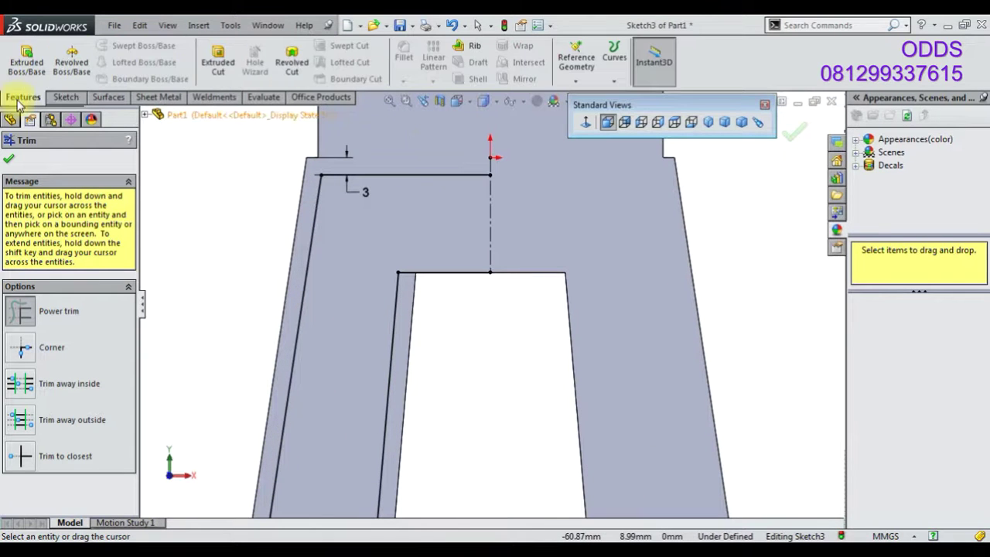
{"action": "left_click", "coordinate": [9, 158]}
{"action": "key", "text": "z"}
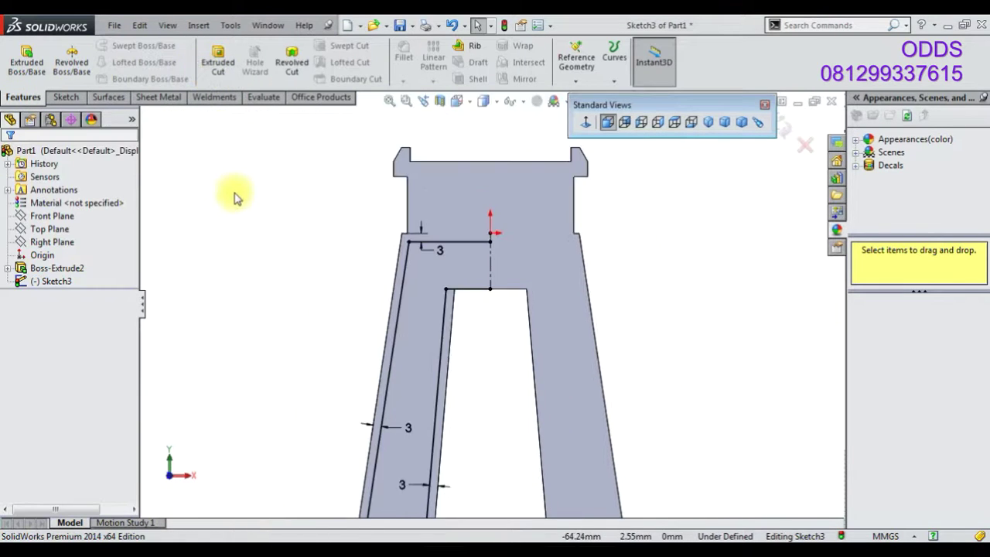
{"action": "key", "text": "z"}
{"action": "left_click_drag", "start_coordinate": [349, 236], "coordinate": [530, 481]}
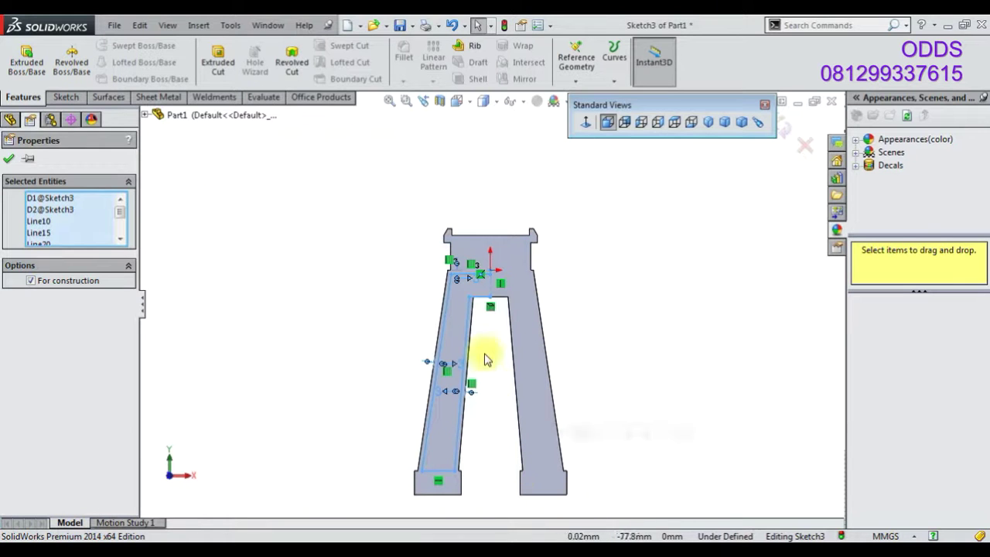
{"action": "left_click", "coordinate": [65, 98]}
{"action": "key", "text": "Escape"}
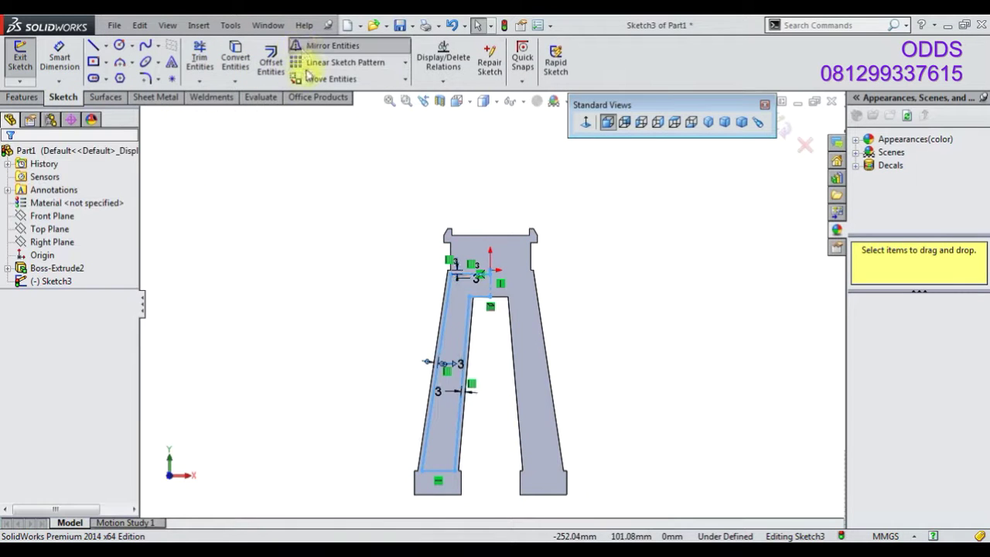
Cut the pocket outlines 4 mm deep with Extruded Cut
{"action": "left_click", "coordinate": [23, 98]}
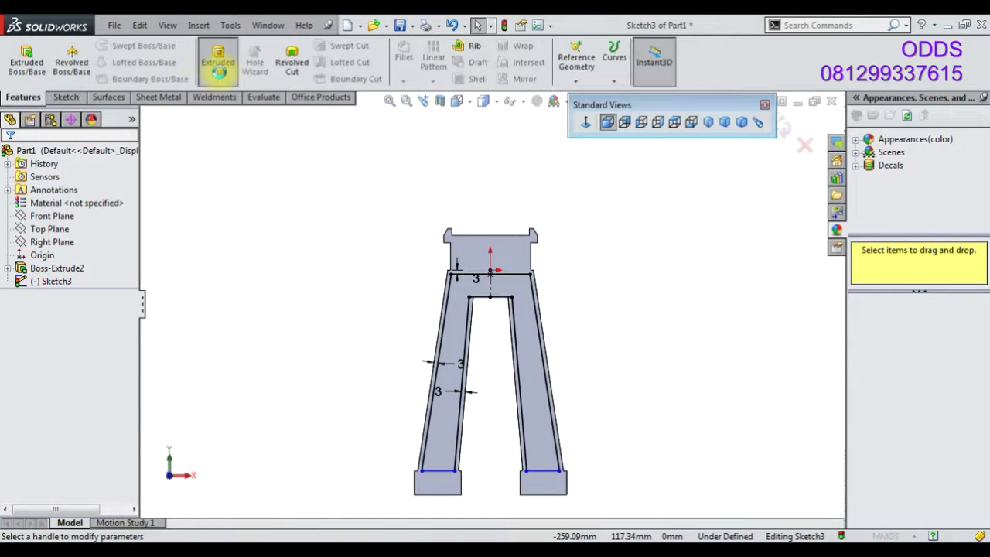
{"action": "left_click", "coordinate": [218, 61]}
{"action": "type", "text": "4"}
{"action": "key", "text": "Return"}
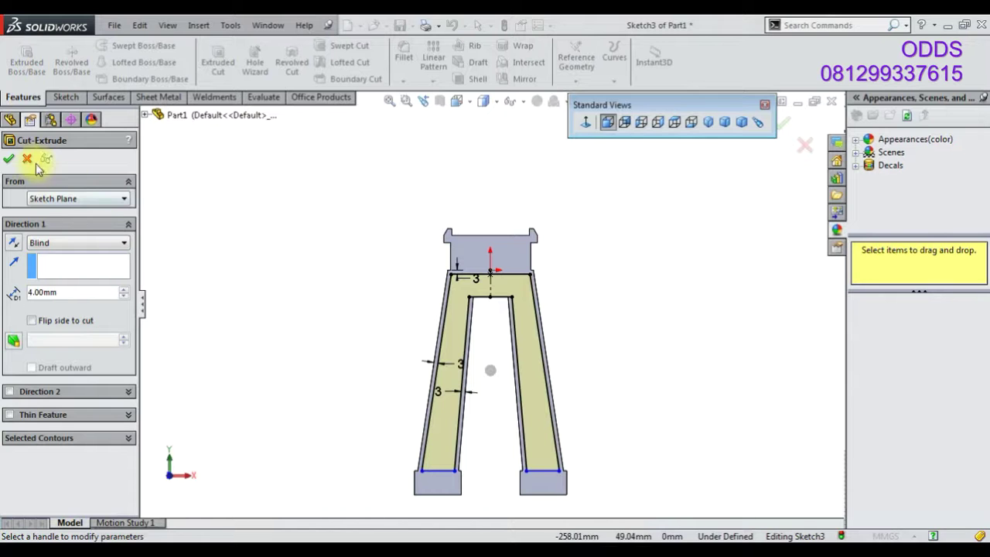
{"action": "key", "text": "Return"}
{"action": "mouse_move", "coordinate": [491, 361]}
{"action": "middle_mouse_down"}
{"action": "mouse_move", "coordinate": [473, 303]}
{"action": "mouse_move", "coordinate": [435, 320]}
{"action": "mouse_move", "coordinate": [497, 420]}
{"action": "mouse_move", "coordinate": [498, 464]}
{"action": "mouse_move", "coordinate": [549, 518]}
{"action": "mouse_move", "coordinate": [501, 457]}
{"action": "mouse_move", "coordinate": [526, 471]}
{"action": "mouse_move", "coordinate": [533, 464]}
{"action": "middle_mouse_up"}
Switch to isometric and orbit the part to inspect its top block and Cut-Extrude3
{"action": "left_click", "coordinate": [708, 121]}
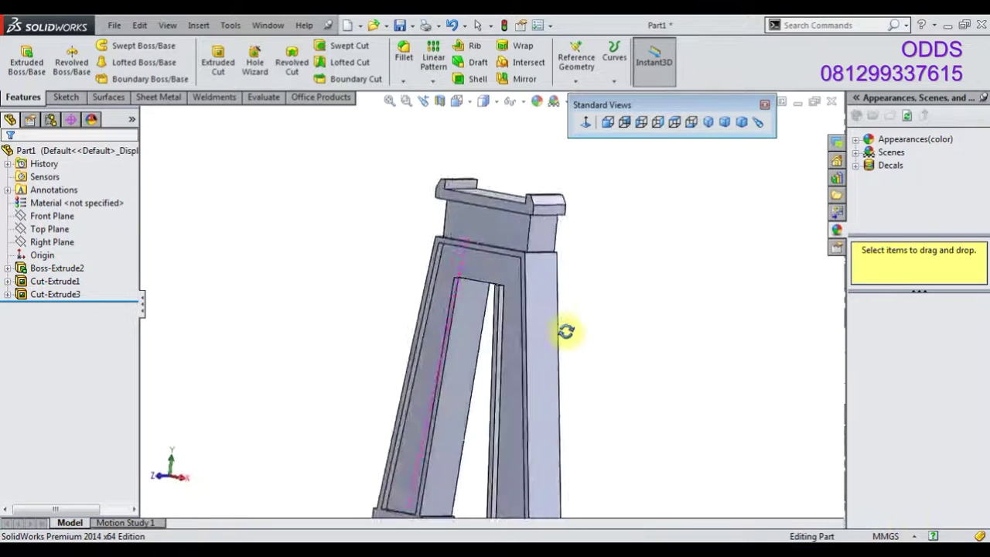
{"action": "mouse_move", "coordinate": [567, 332]}
{"action": "middle_mouse_down"}
{"action": "mouse_move", "coordinate": [517, 344]}
{"action": "mouse_move", "coordinate": [535, 359]}
{"action": "mouse_move", "coordinate": [576, 349]}
{"action": "middle_mouse_up"}
{"action": "middle_click_drag", "start_coordinate": [510, 317], "coordinate": [464, 313]}
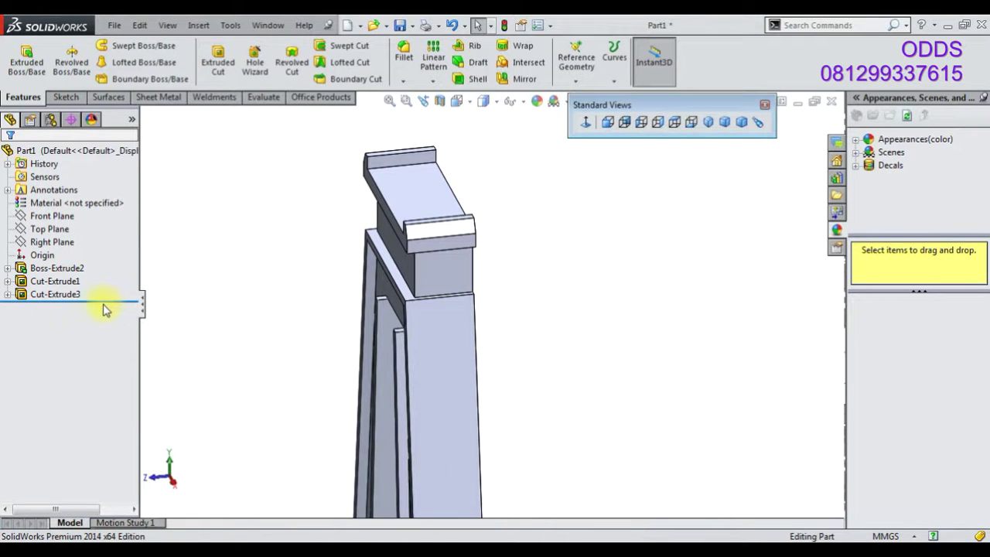
{"action": "right_click", "coordinate": [59, 303]}
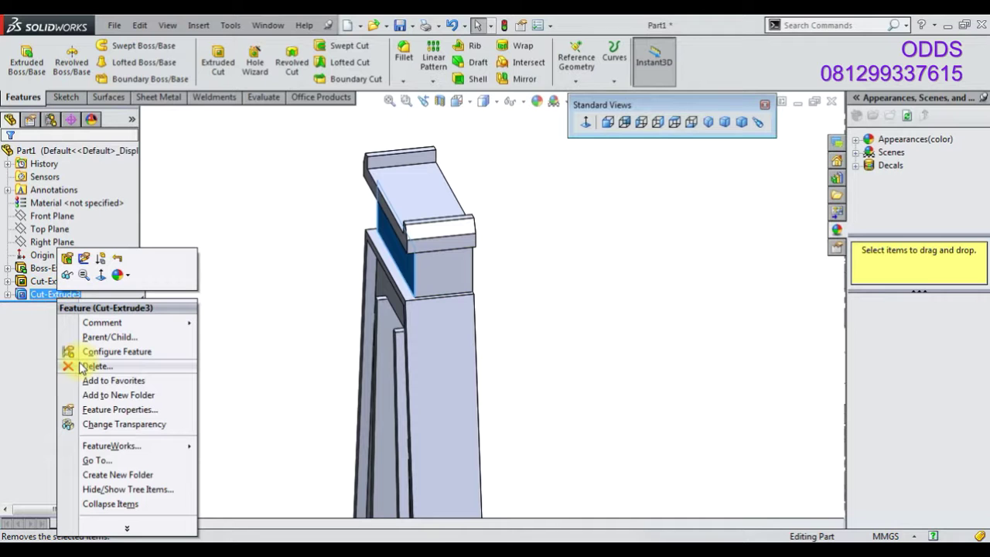
{"action": "mouse_move", "coordinate": [353, 320]}
{"action": "middle_mouse_down"}
{"action": "mouse_move", "coordinate": [355, 272]}
{"action": "mouse_move", "coordinate": [396, 352]}
{"action": "mouse_move", "coordinate": [435, 389]}
{"action": "mouse_move", "coordinate": [425, 327]}
{"action": "mouse_move", "coordinate": [491, 398]}
{"action": "mouse_move", "coordinate": [542, 225]}
{"action": "middle_mouse_up"}
{"action": "scroll", "coordinate": [542, 225], "scroll_direction": "down", "scroll_amount": 3}
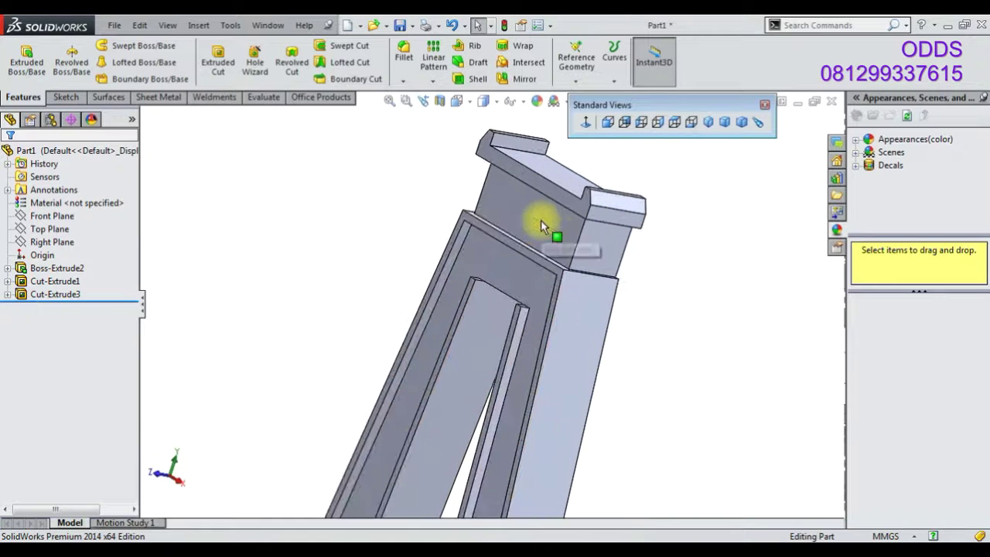
Mirror Cut-Extrude1 and Cut-Extrude3 across the Front Plane, then return to isometric view
{"action": "left_click", "coordinate": [55, 281]}
{"action": "left_click", "coordinate": [411, 112]}
{"action": "left_click", "coordinate": [434, 80]}
{"action": "left_click", "coordinate": [421, 122]}
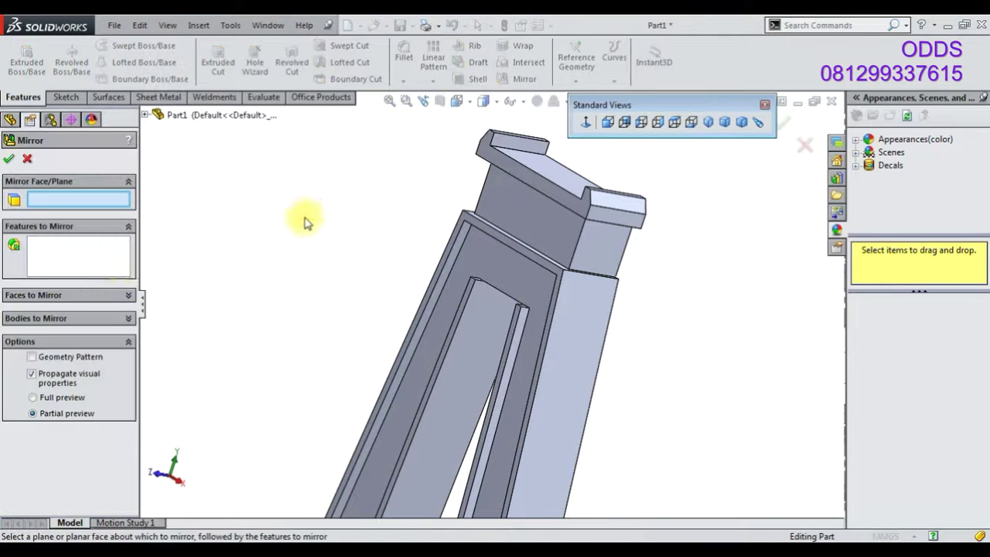
{"action": "left_click", "coordinate": [146, 115]}
{"action": "left_click", "coordinate": [201, 180]}
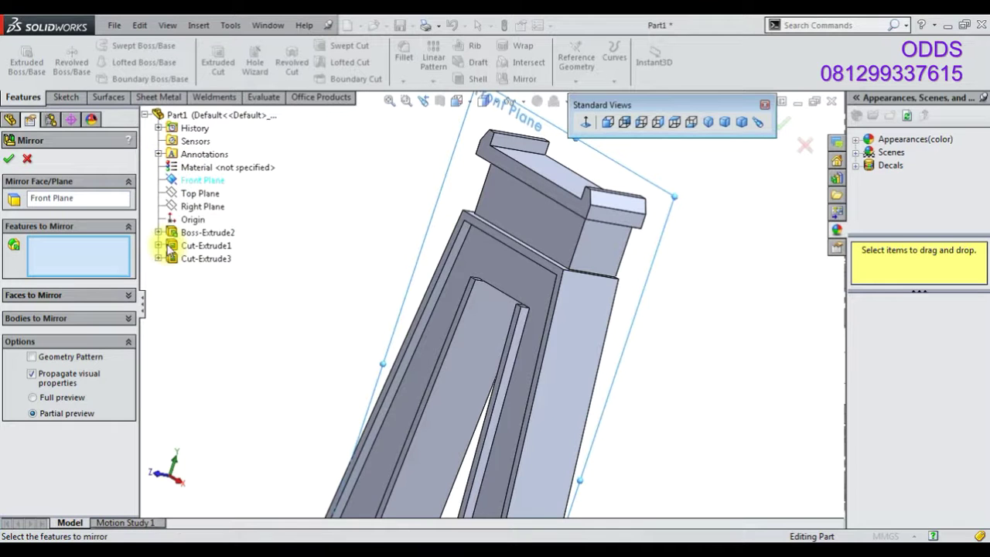
{"action": "left_click", "coordinate": [194, 245]}
{"action": "left_click", "coordinate": [197, 258]}
{"action": "left_click", "coordinate": [8, 160]}
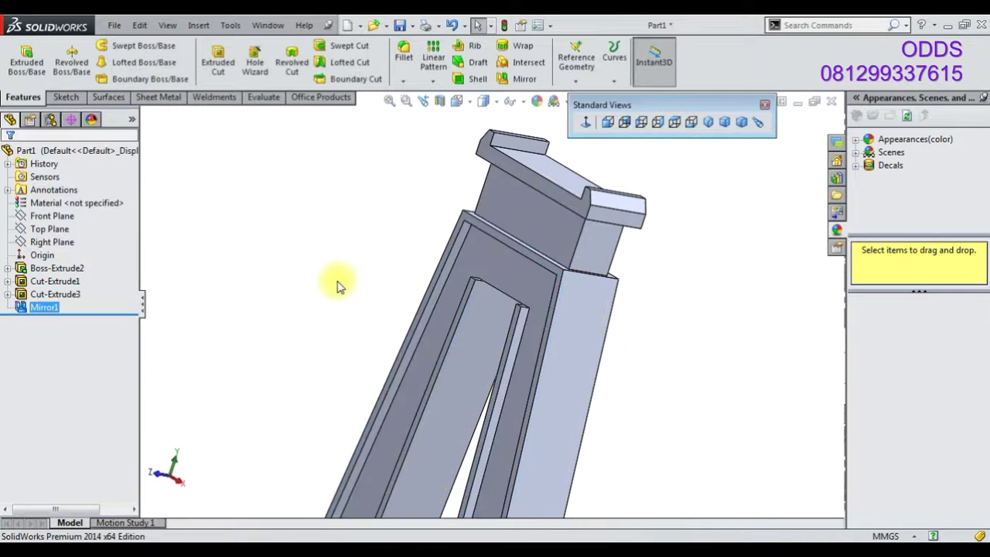
{"action": "mouse_move", "coordinate": [523, 336]}
{"action": "middle_mouse_down"}
{"action": "mouse_move", "coordinate": [397, 225]}
{"action": "mouse_move", "coordinate": [515, 256]}
{"action": "mouse_move", "coordinate": [441, 274]}
{"action": "mouse_move", "coordinate": [448, 318]}
{"action": "mouse_move", "coordinate": [464, 303]}
{"action": "mouse_move", "coordinate": [559, 365]}
{"action": "middle_mouse_up"}
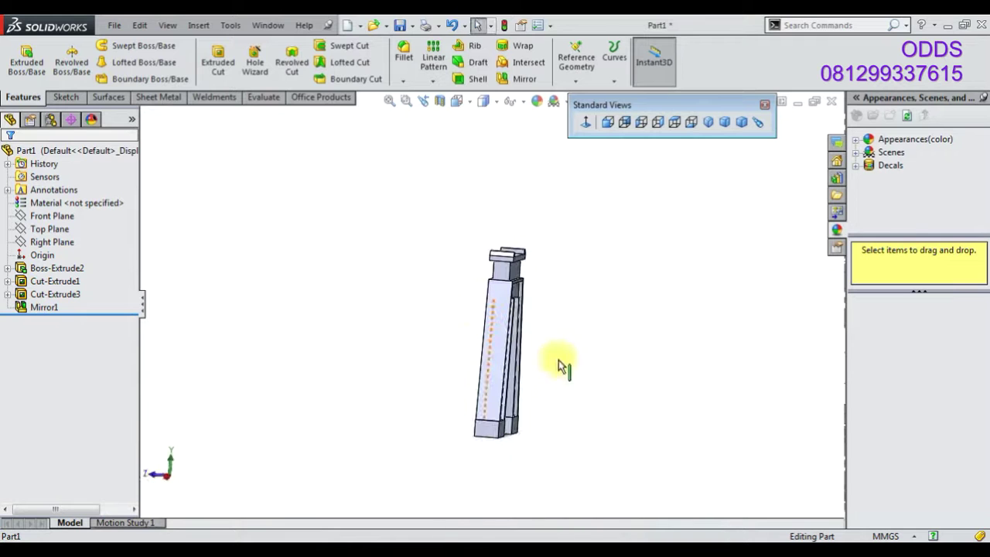
{"action": "left_click", "coordinate": [708, 121]}
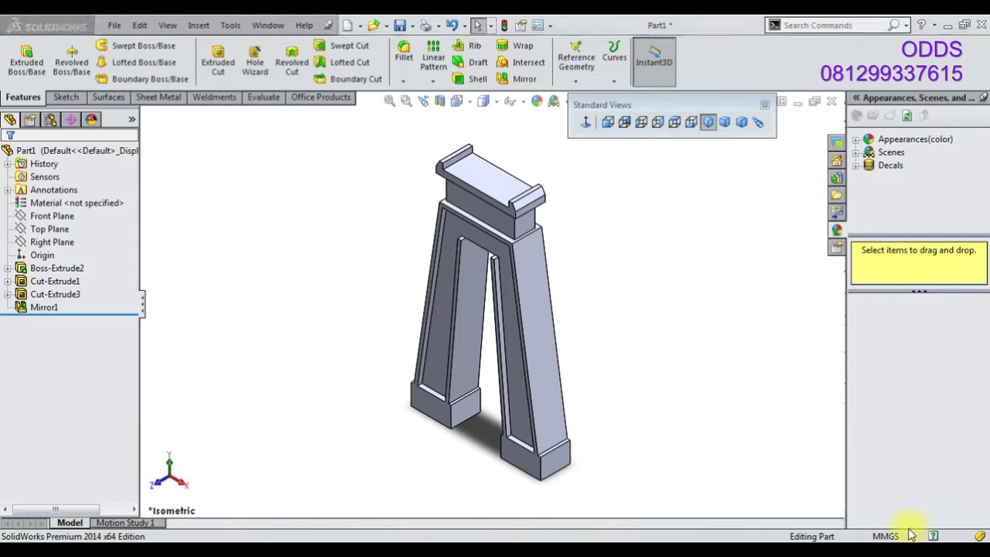
Start a sketch on the top block's front face and draw a horizontal centerline across it
{"action": "left_click", "coordinate": [504, 232]}
{"action": "left_click", "coordinate": [572, 194]}
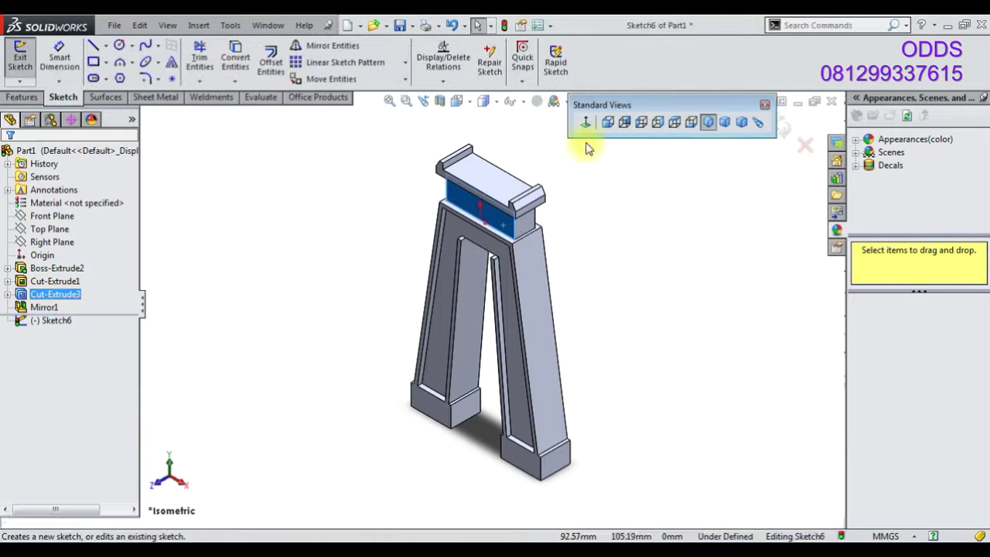
{"action": "left_click", "coordinate": [590, 122]}
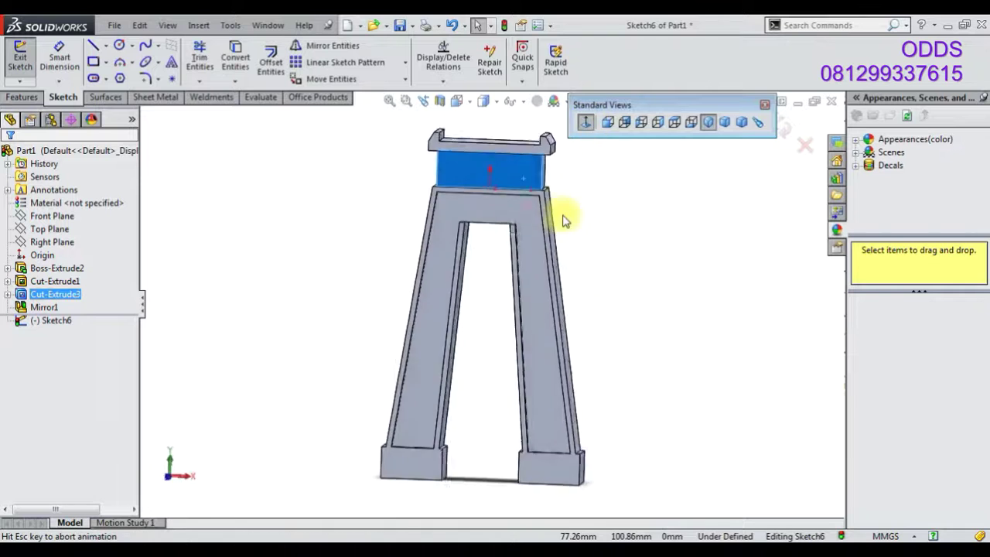
{"action": "left_click", "coordinate": [106, 62]}
{"action": "left_click", "coordinate": [116, 91]}
{"action": "left_click", "coordinate": [106, 45]}
{"action": "left_click", "coordinate": [116, 77]}
{"action": "scroll", "coordinate": [482, 149], "scroll_direction": "down", "scroll_amount": 5}
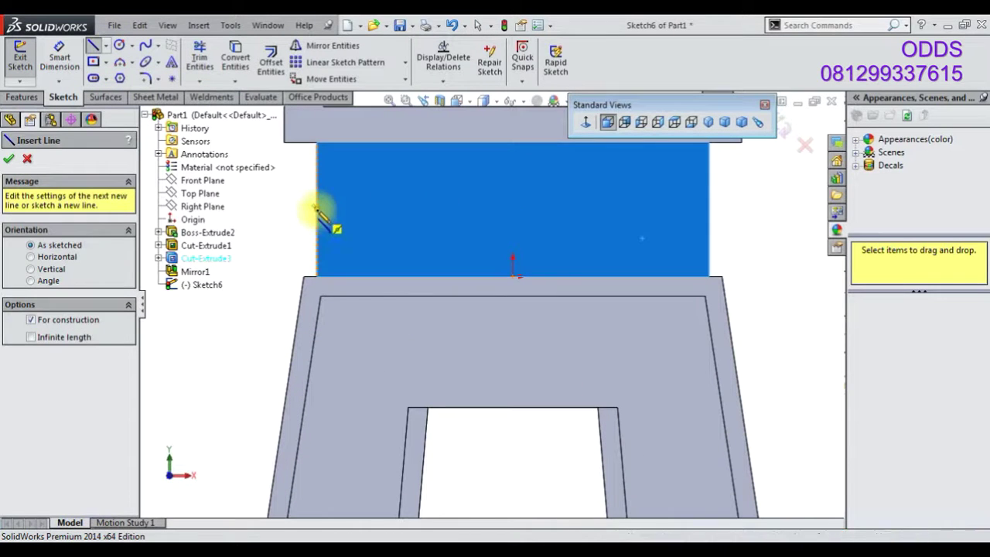
{"action": "left_click", "coordinate": [317, 209]}
{"action": "left_click", "coordinate": [709, 209]}
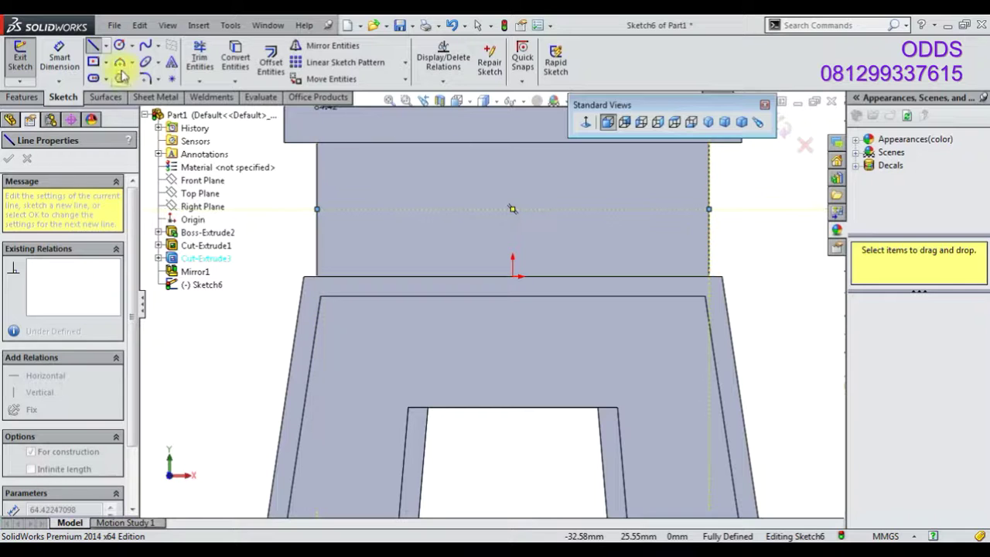
Draw a straight slot at the centerline's left end and dimension its length 15 mm
{"action": "left_click", "coordinate": [95, 78]}
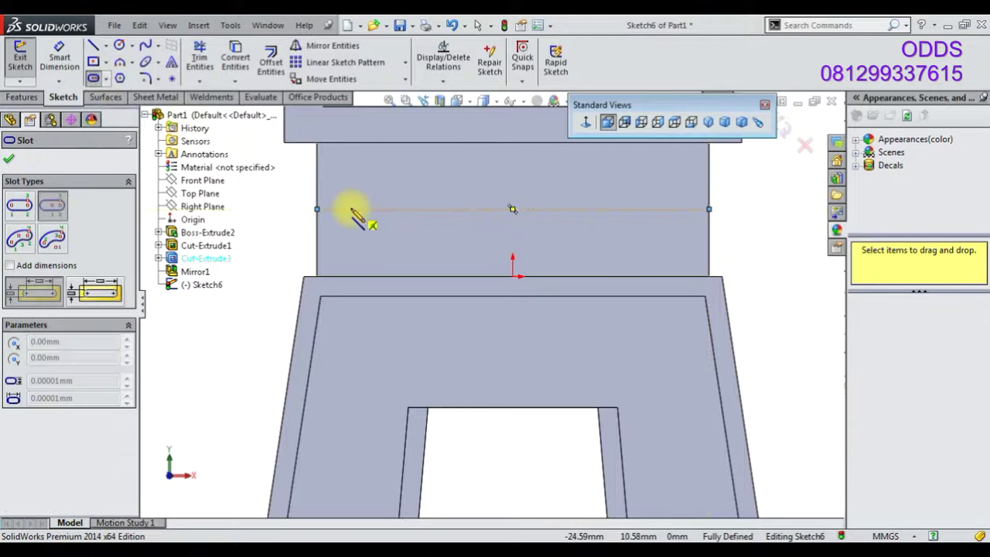
{"action": "left_click", "coordinate": [346, 246]}
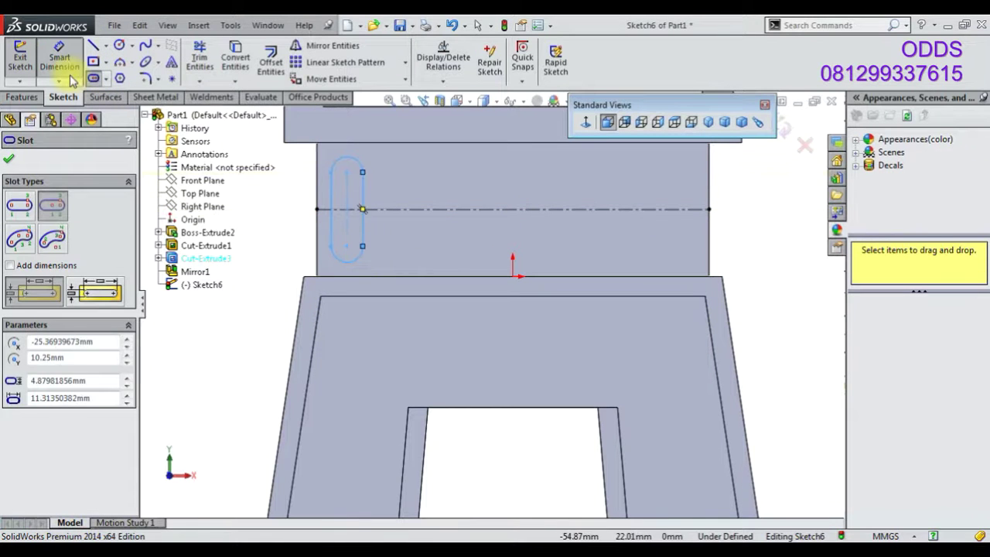
{"action": "left_click", "coordinate": [361, 232]}
{"action": "left_click", "coordinate": [299, 208]}
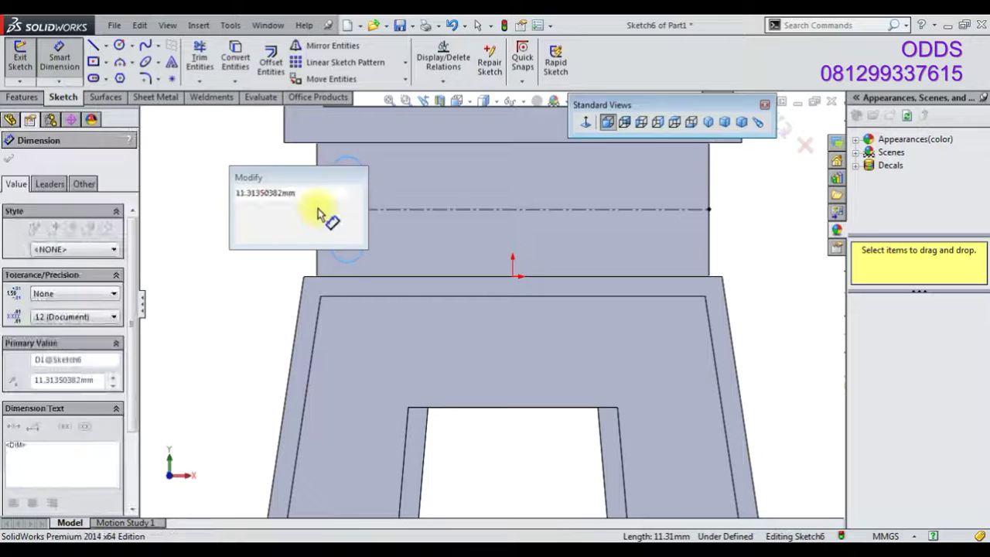
{"action": "type", "text": "15"}
{"action": "key", "text": "Return"}
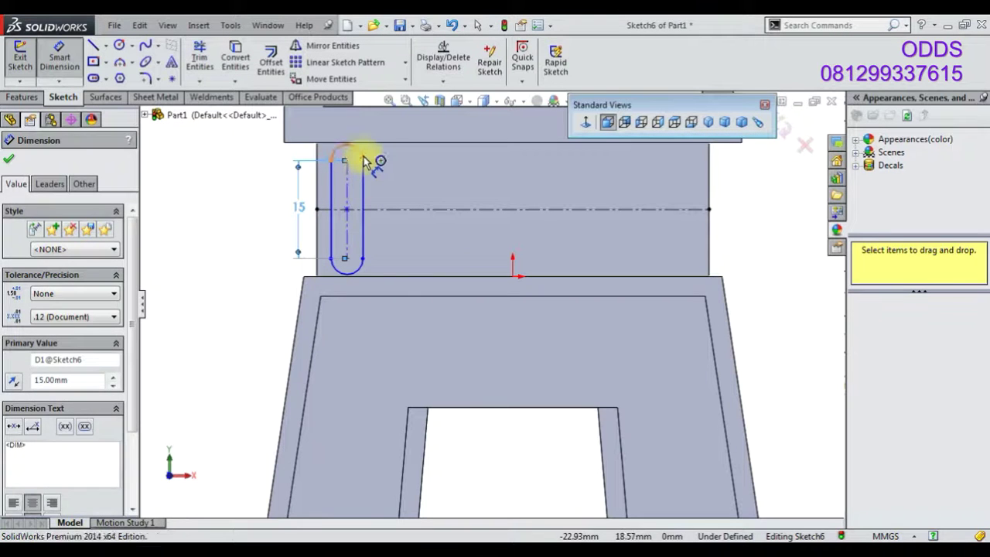
Dimension the slot's end arc R2 and add a 2 mm dimension beside the slot
{"action": "left_click", "coordinate": [364, 160]}
{"action": "left_click", "coordinate": [277, 148]}
{"action": "key", "text": "Return"}
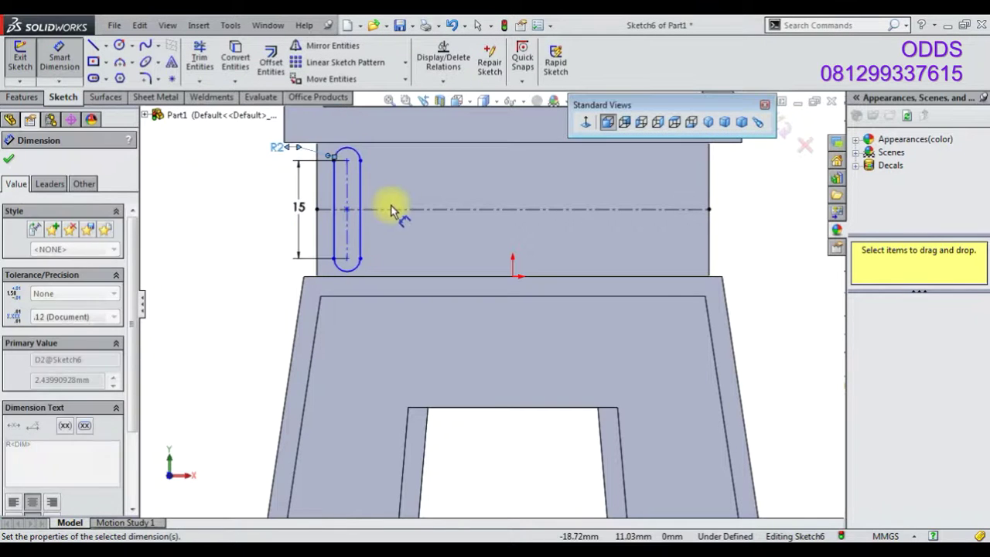
{"action": "left_click", "coordinate": [376, 288]}
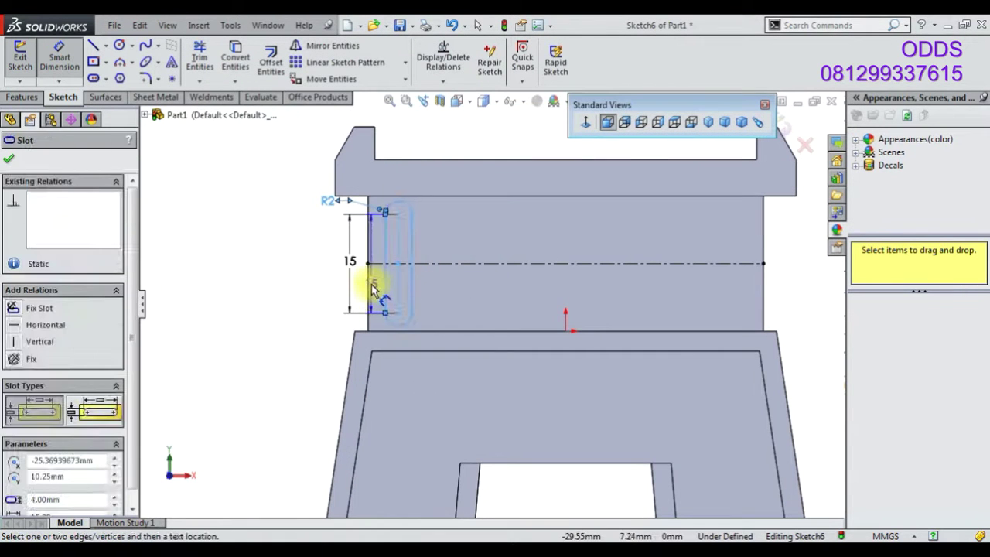
{"action": "key", "text": "Escape"}
{"action": "left_click", "coordinate": [325, 292]}
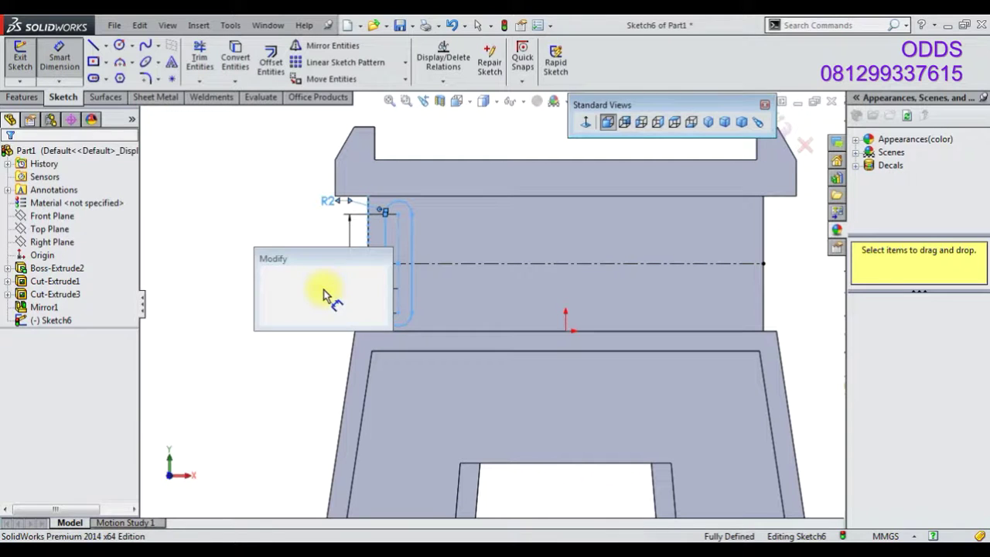
{"action": "type", "text": "2"}
{"action": "key", "text": "Return"}
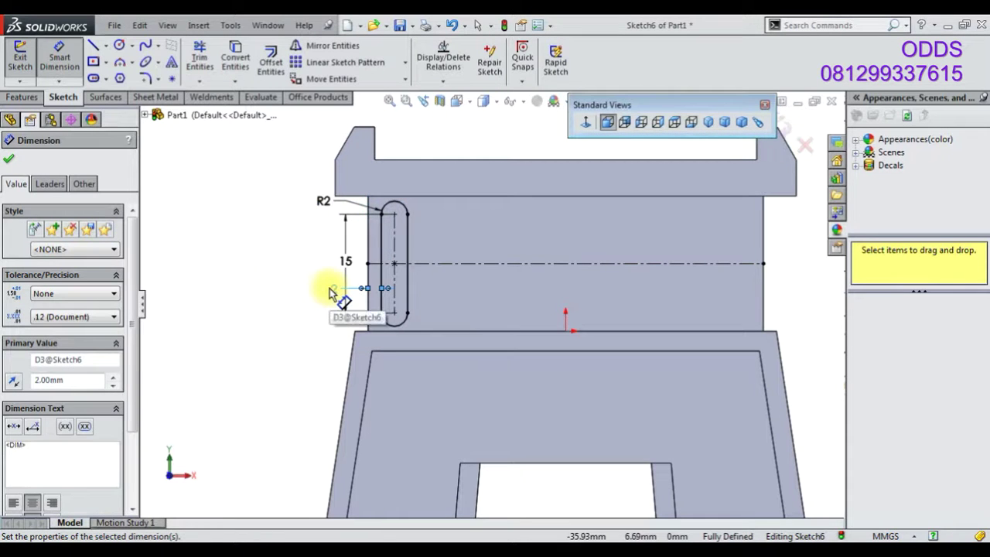
Linearly pattern the slot along the X-axis: 10 instances at 6 mm spacing
{"action": "right_click", "coordinate": [246, 180]}
{"action": "left_click", "coordinate": [274, 215]}
{"action": "left_click", "coordinate": [344, 61]}
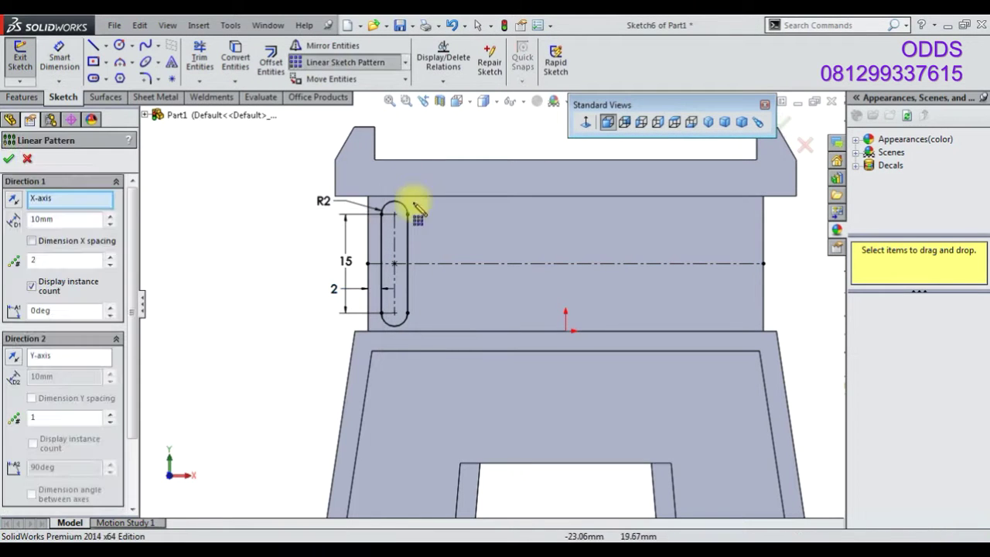
{"action": "left_click", "coordinate": [407, 214]}
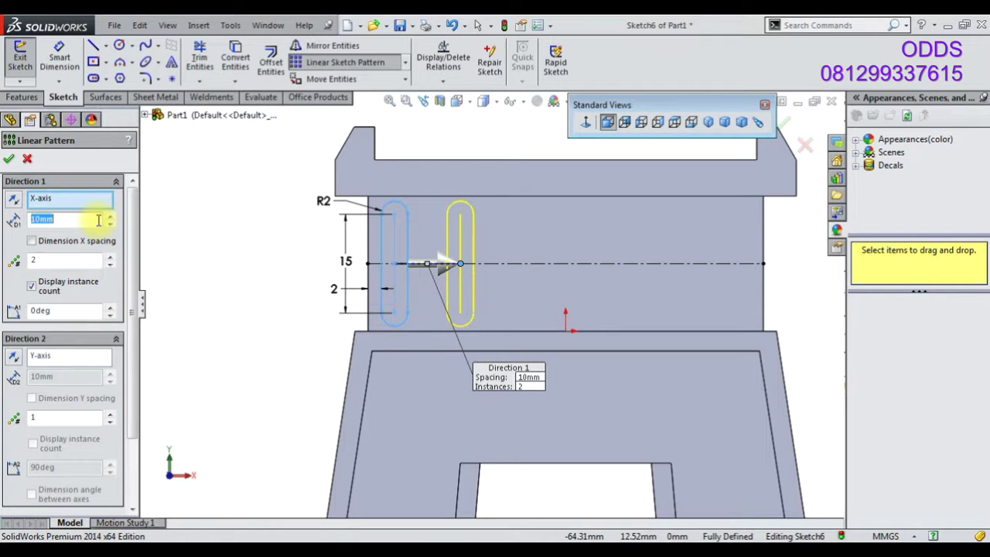
{"action": "type", "text": "4"}
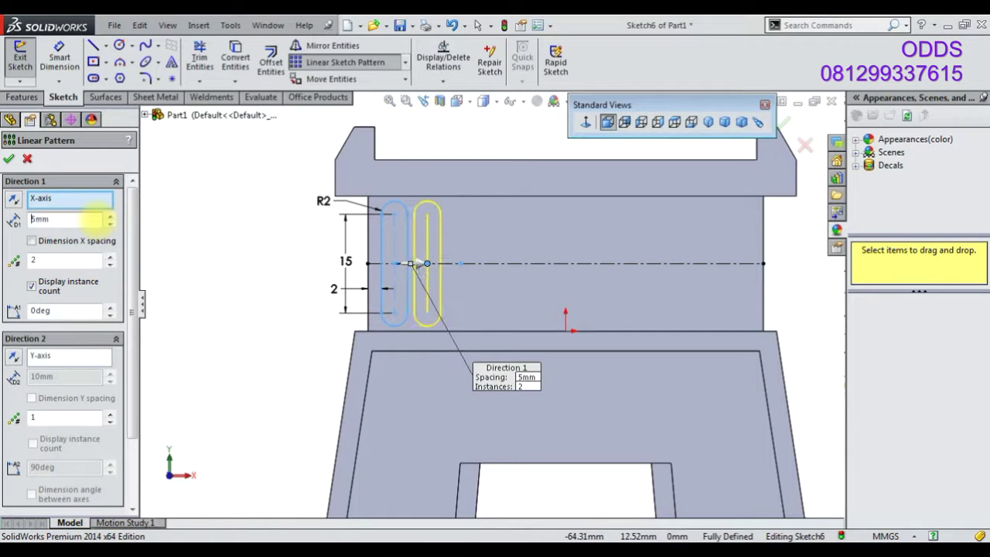
{"action": "left_click", "coordinate": [111, 257]}
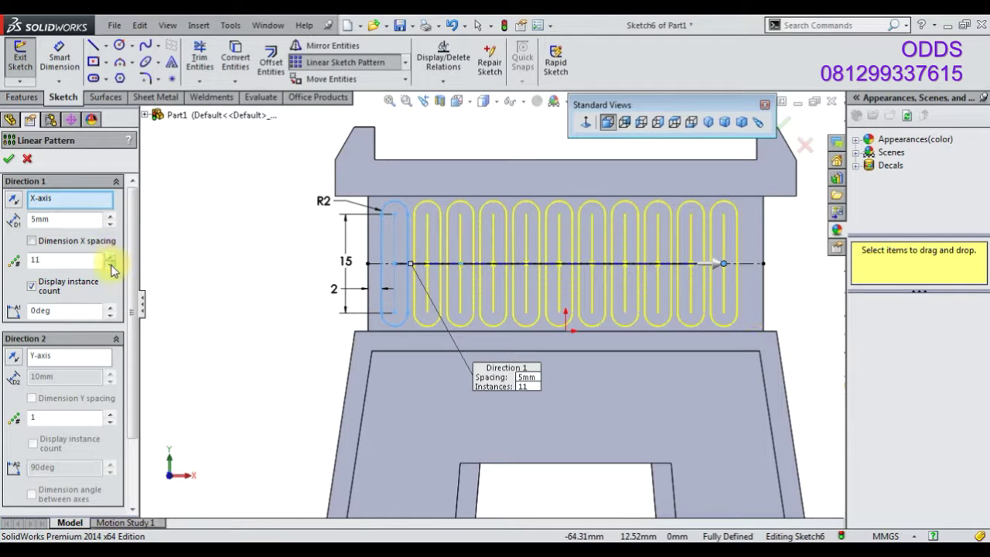
{"action": "type", "text": "6"}
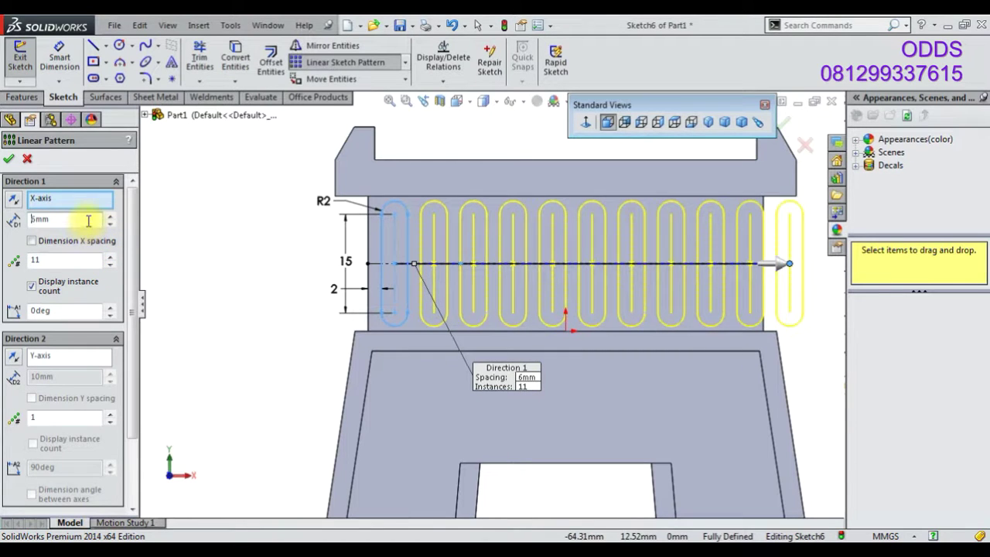
{"action": "left_click", "coordinate": [111, 264]}
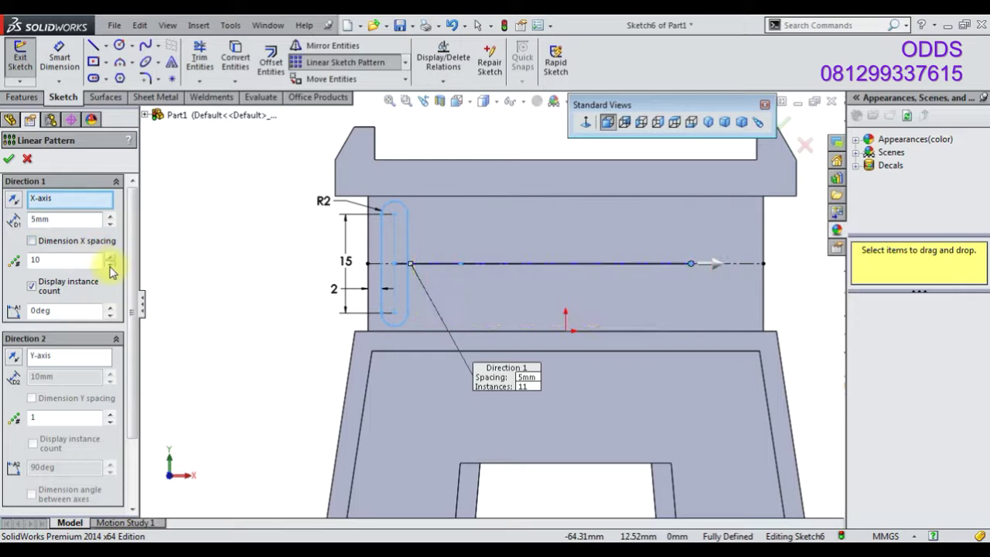
{"action": "left_click", "coordinate": [110, 220]}
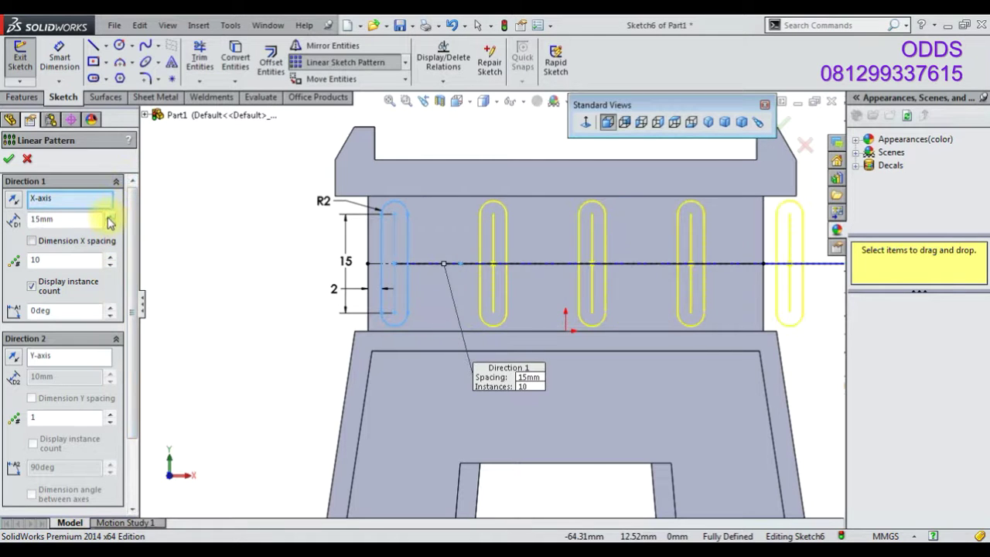
{"action": "left_click", "coordinate": [111, 224]}
{"action": "double_click", "coordinate": [92, 222]}
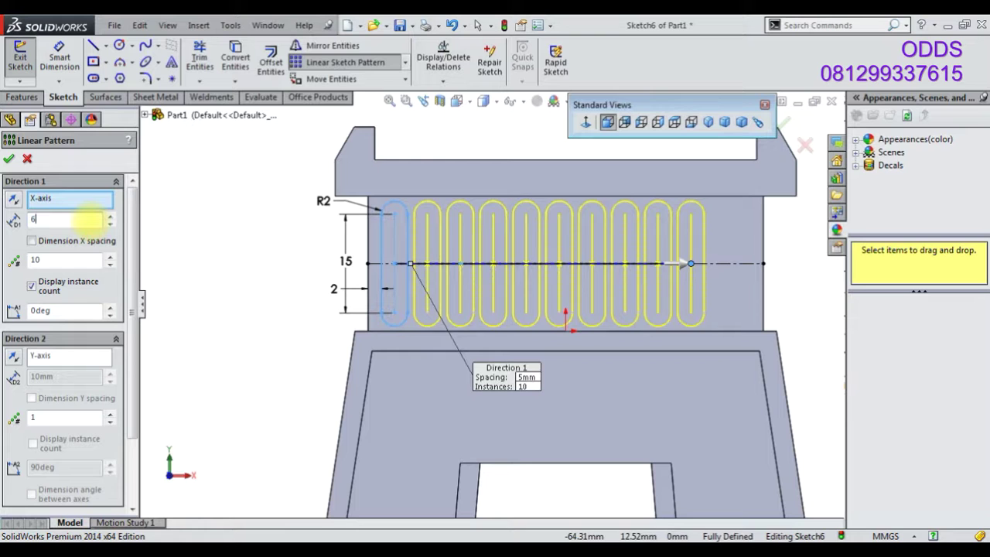
{"action": "key", "text": "Return"}
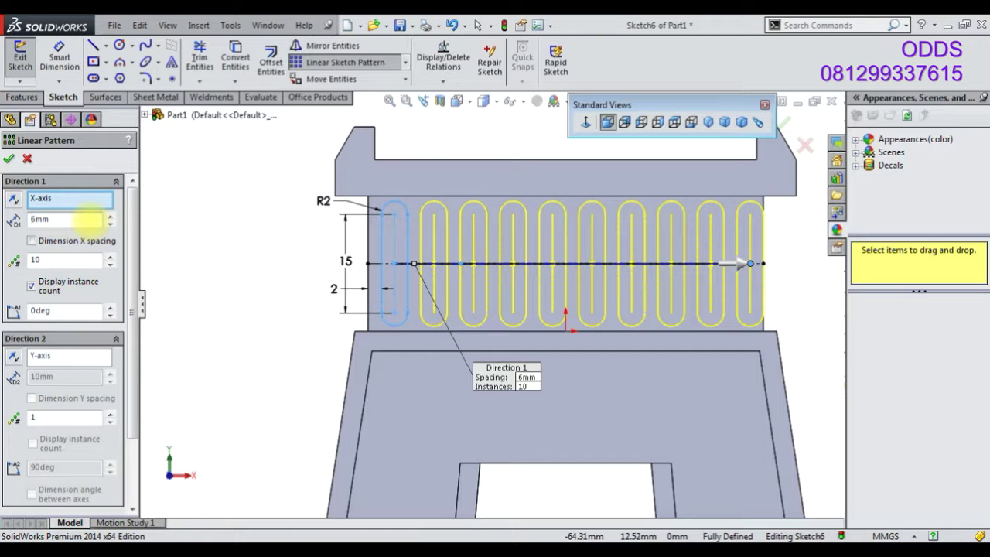
{"action": "left_click", "coordinate": [9, 160]}
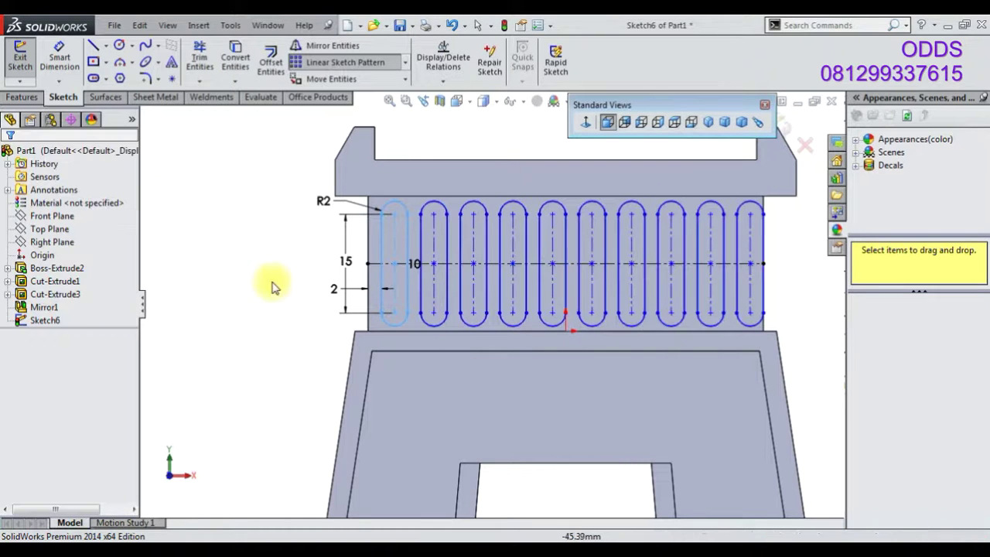
Change the 2 mm sketch dimension to 1 mm and extrude-cut the slots 2 mm deep
{"action": "double_click", "coordinate": [334, 289]}
{"action": "type", "text": "1"}
{"action": "key", "text": "Return"}
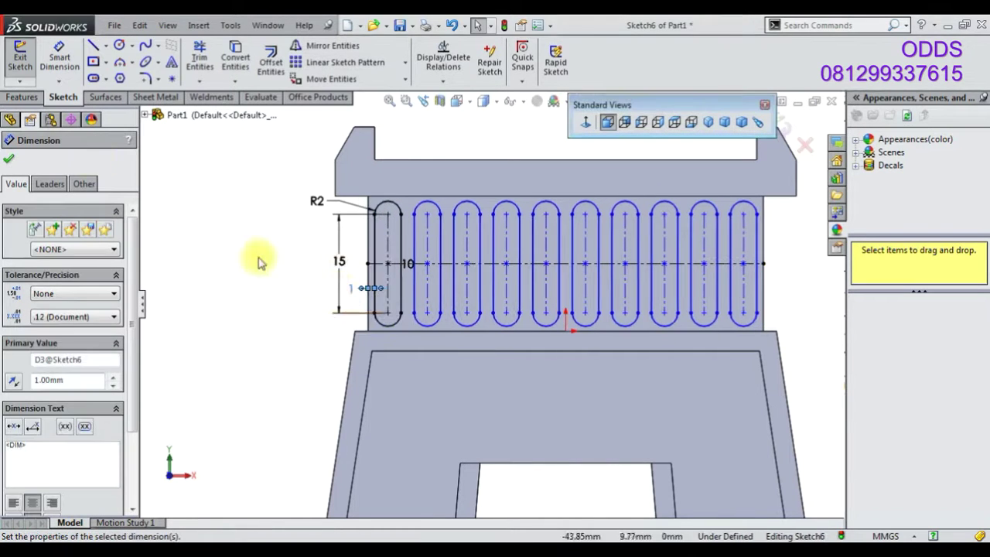
{"action": "left_click", "coordinate": [22, 98]}
{"action": "left_click", "coordinate": [217, 62]}
{"action": "type", "text": "2"}
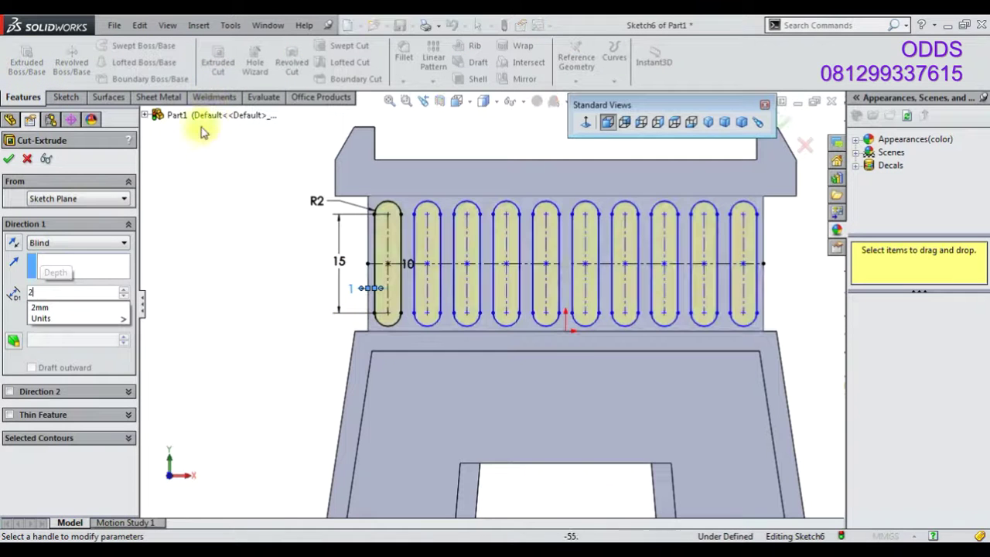
{"action": "left_click", "coordinate": [9, 159]}
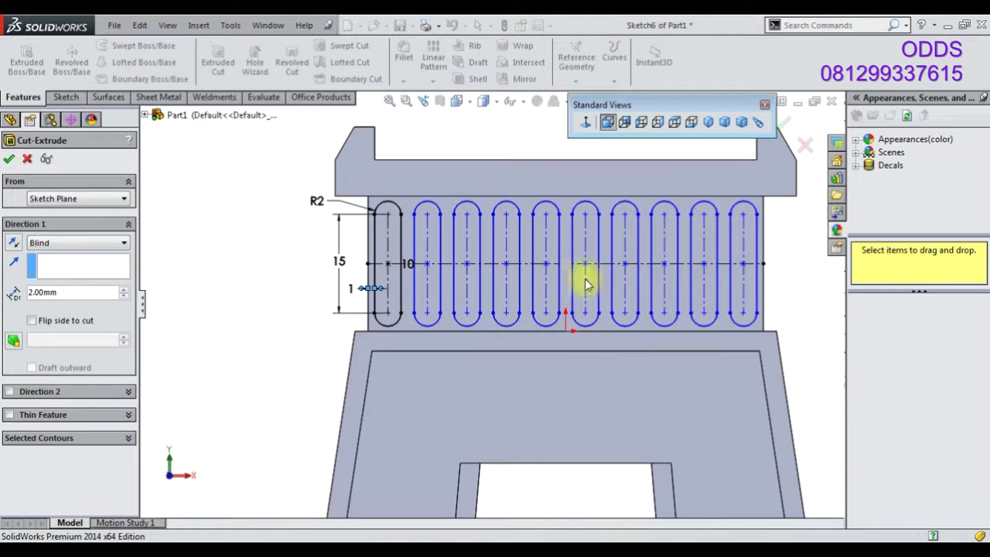
Edit the slot cut to Through All and return to the isometric view
{"action": "mouse_move", "coordinate": [596, 283]}
{"action": "middle_mouse_down"}
{"action": "mouse_move", "coordinate": [522, 322]}
{"action": "mouse_move", "coordinate": [554, 300]}
{"action": "middle_mouse_up"}
{"action": "left_click", "coordinate": [54, 321]}
{"action": "left_click", "coordinate": [64, 307], "text": "ctrl"}
{"action": "left_click", "coordinate": [70, 286]}
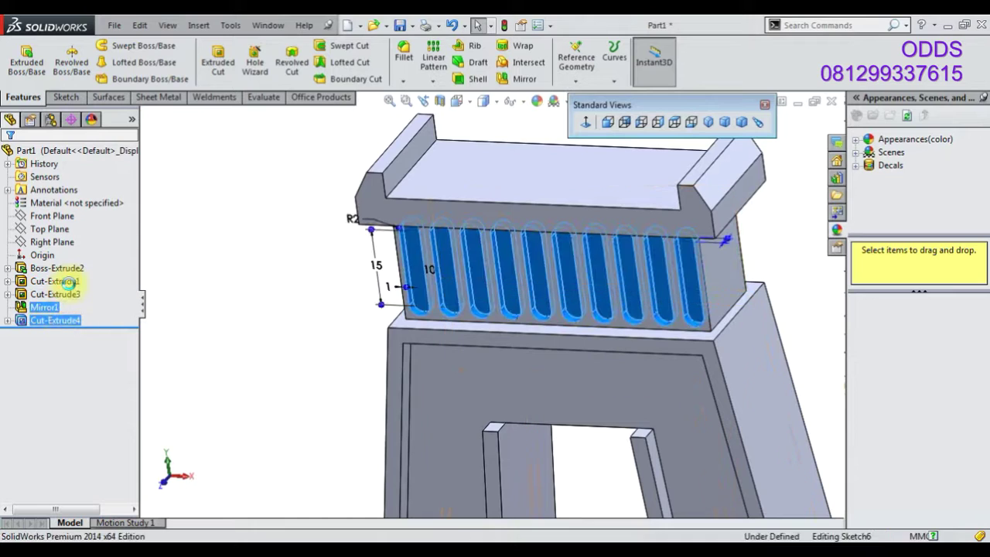
{"action": "left_click", "coordinate": [78, 242]}
{"action": "left_click", "coordinate": [50, 264]}
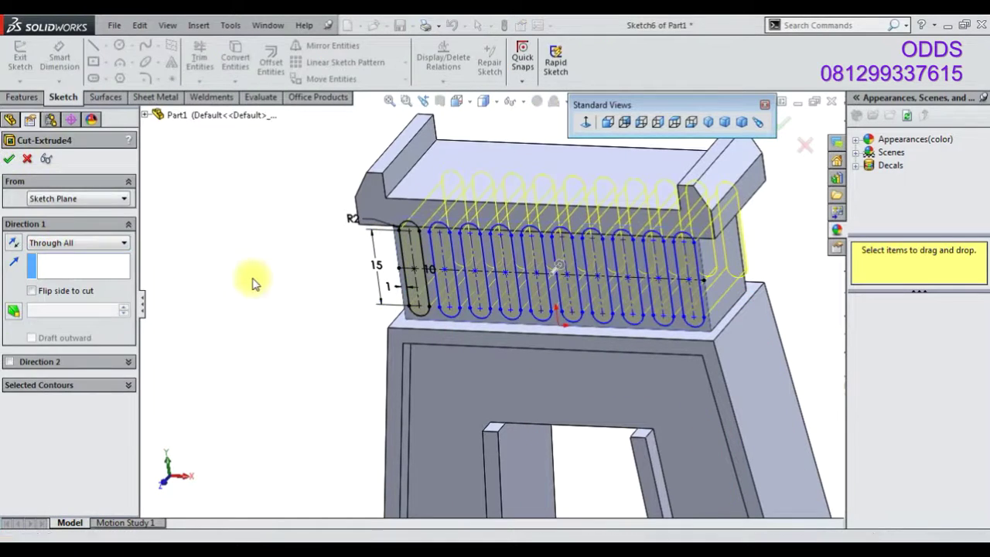
{"action": "key", "text": "Return"}
{"action": "middle_click_drag", "start_coordinate": [283, 287], "coordinate": [487, 201]}
{"action": "left_click", "coordinate": [708, 121]}
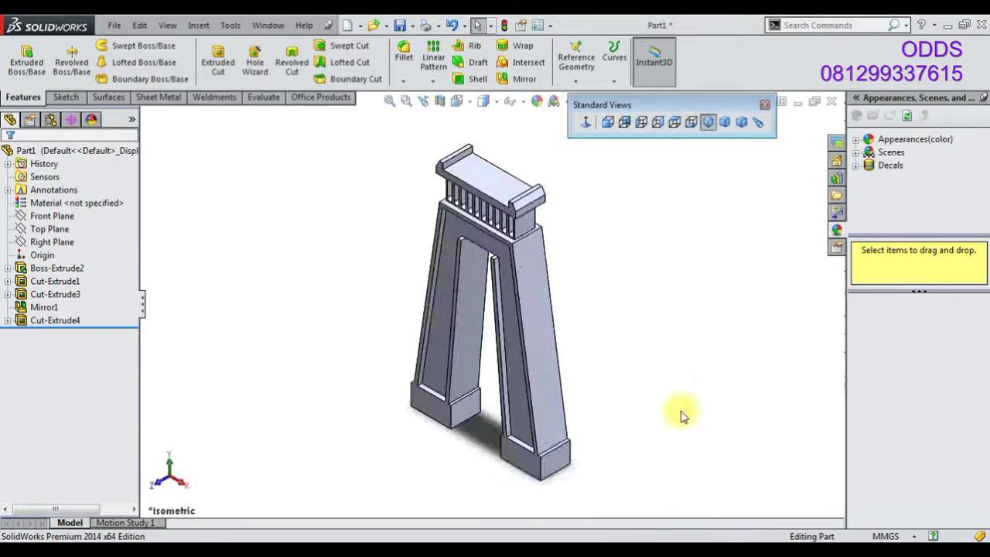
Start a sketch on the top face and draw a horizontal centerline across the origin
{"action": "left_click", "coordinate": [520, 164]}
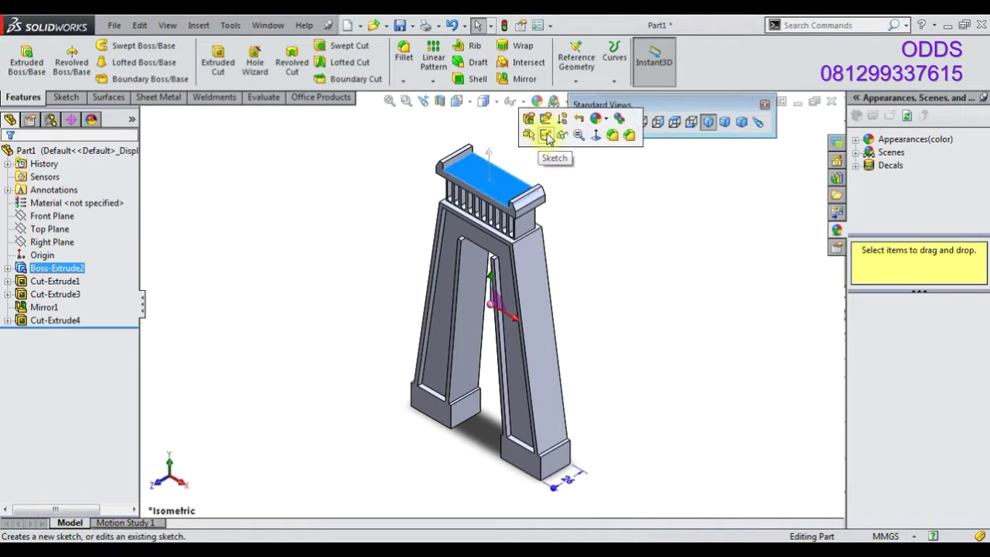
{"action": "left_click", "coordinate": [546, 132]}
{"action": "left_click", "coordinate": [586, 124]}
{"action": "left_click", "coordinate": [106, 46]}
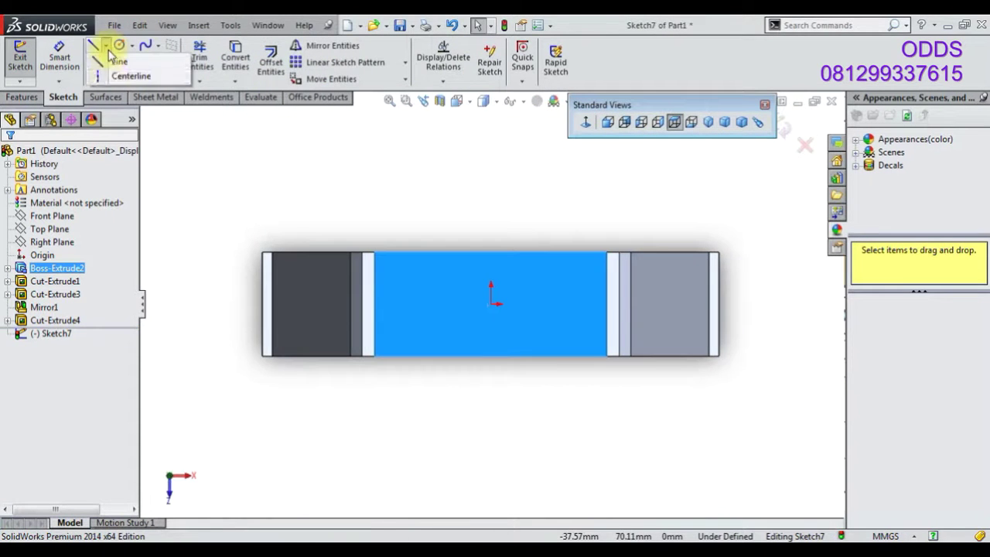
{"action": "left_click", "coordinate": [132, 75]}
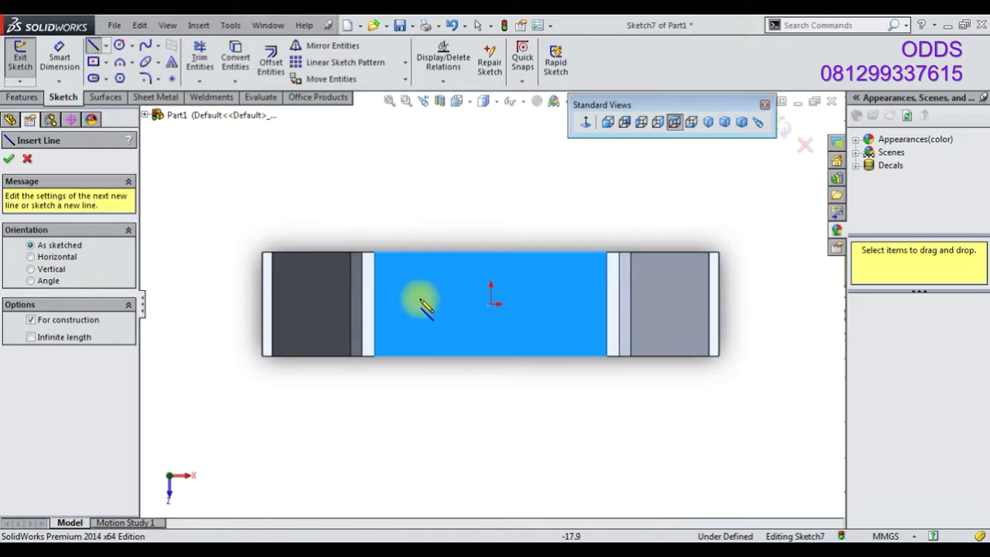
{"action": "left_click", "coordinate": [398, 304]}
{"action": "left_click", "coordinate": [580, 304]}
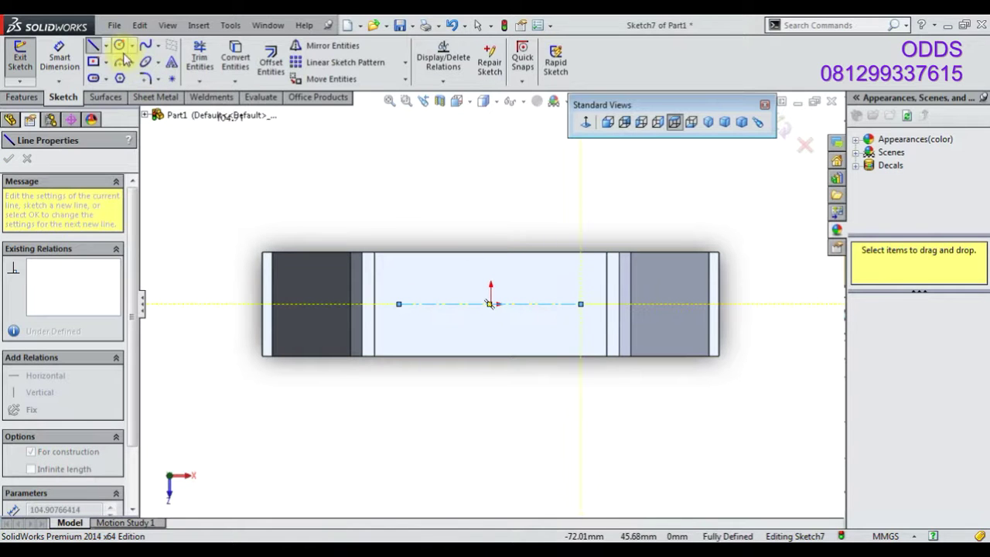
Draw two small circles and make the origin the centerline's midpoint
{"action": "left_click", "coordinate": [119, 45]}
{"action": "left_click", "coordinate": [398, 324]}
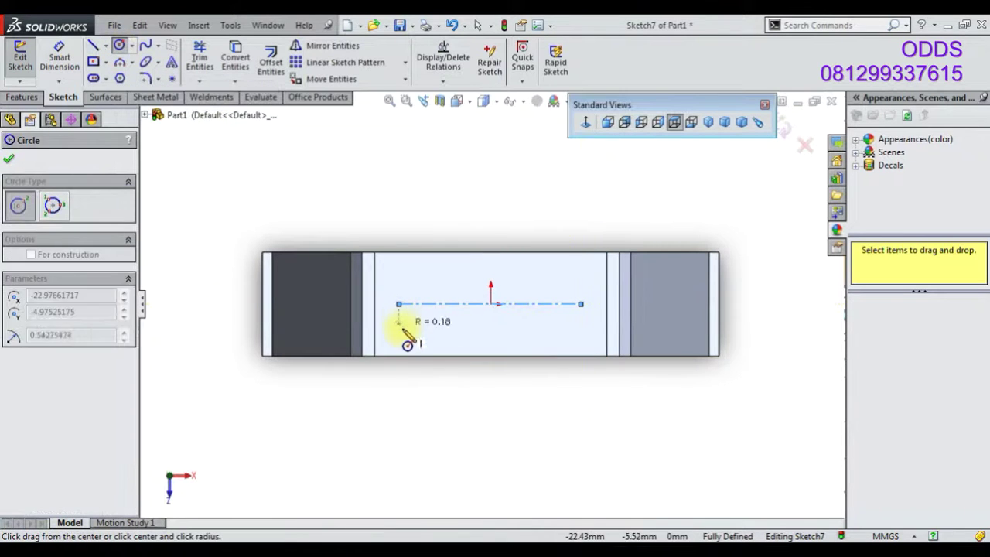
{"action": "left_click", "coordinate": [421, 325]}
{"action": "right_click", "coordinate": [390, 138]}
{"action": "left_click", "coordinate": [400, 147]}
{"action": "left_click", "coordinate": [495, 303]}
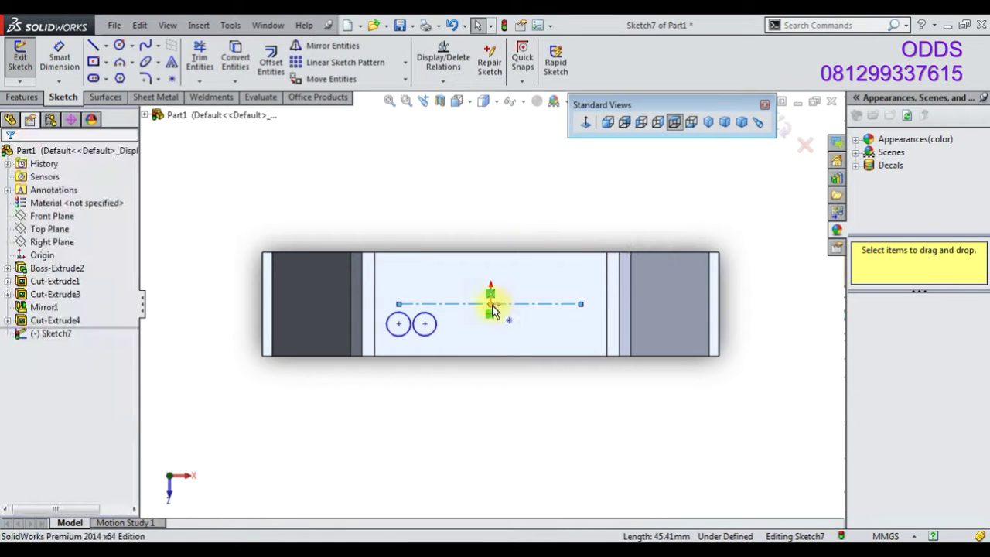
{"action": "left_click", "coordinate": [492, 307], "text": "ctrl"}
{"action": "left_click", "coordinate": [533, 249]}
{"action": "left_click", "coordinate": [239, 128]}
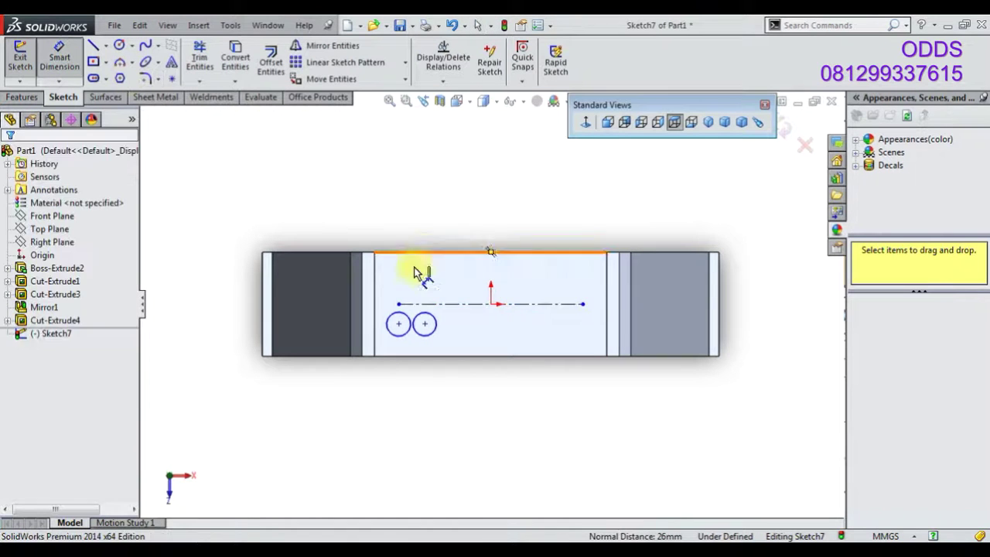
Dimension the centerline 44 mm and make the two circles equal
{"action": "left_click", "coordinate": [456, 288]}
{"action": "left_click", "coordinate": [474, 232]}
{"action": "type", "text": "44"}
{"action": "key", "text": "Return"}
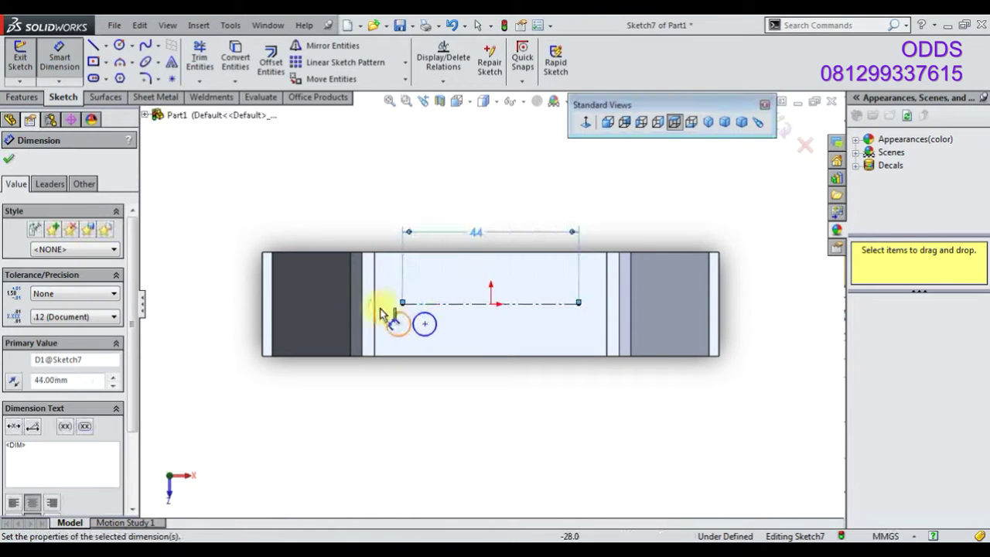
{"action": "left_click_drag", "start_coordinate": [380, 314], "coordinate": [453, 343]}
{"action": "left_click", "coordinate": [581, 270]}
Set the circle diameter to 5 mm and snap the circles to the centerline's ends
{"action": "left_click", "coordinate": [59, 58]}
{"action": "left_click", "coordinate": [389, 325]}
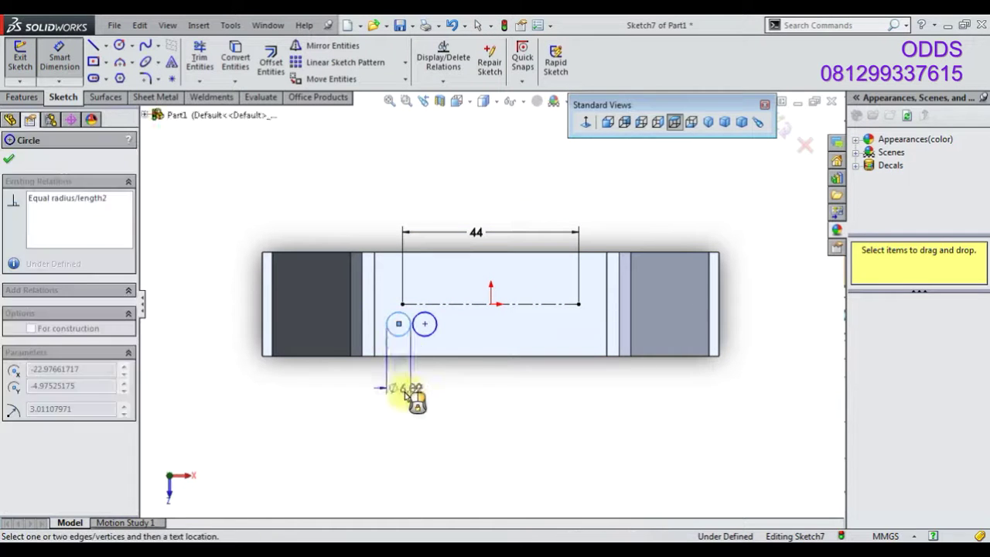
{"action": "left_click", "coordinate": [407, 394]}
{"action": "type", "text": "5"}
{"action": "key", "text": "Return"}
{"action": "right_click", "coordinate": [386, 386]}
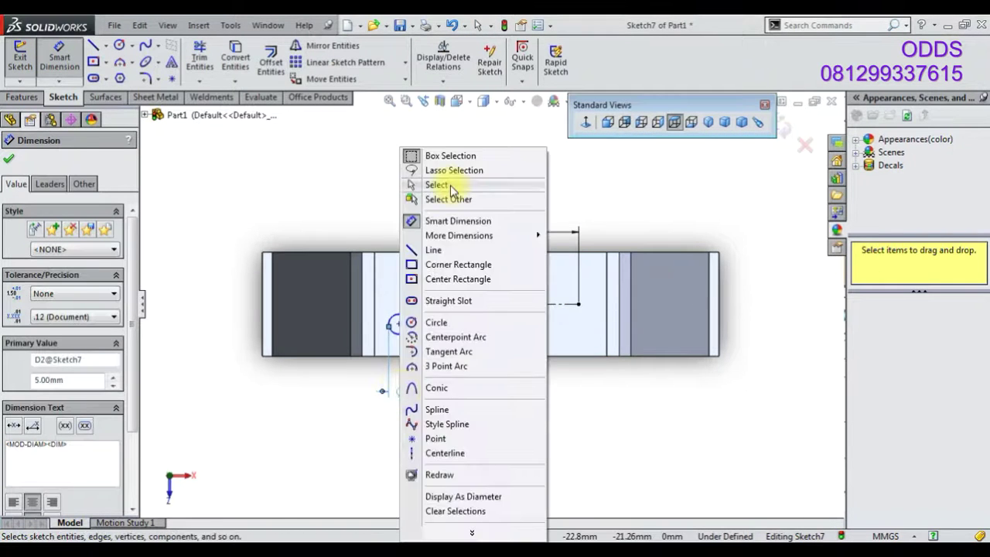
{"action": "left_click", "coordinate": [453, 186]}
{"action": "mouse_move", "coordinate": [404, 323]}
{"action": "left_mouse_down"}
{"action": "mouse_move", "coordinate": [402, 303]}
{"action": "mouse_move", "coordinate": [564, 325]}
{"action": "mouse_move", "coordinate": [578, 304]}
{"action": "left_mouse_up"}
{"action": "left_click", "coordinate": [21, 97]}
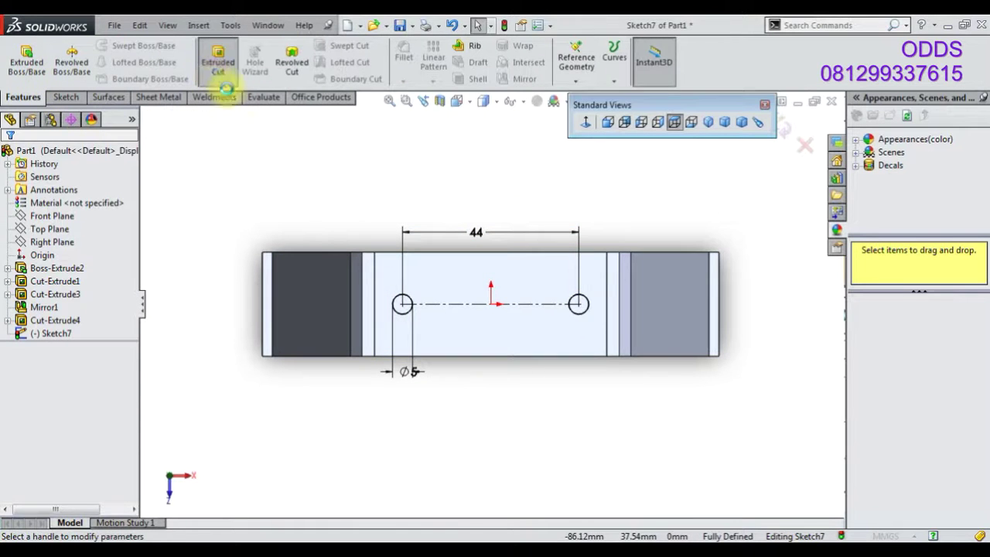
Extrude-cut the two Ø5 circles 5 mm deep, then inspect the holes from isometric
{"action": "left_click", "coordinate": [218, 76]}
{"action": "left_click", "coordinate": [707, 121]}
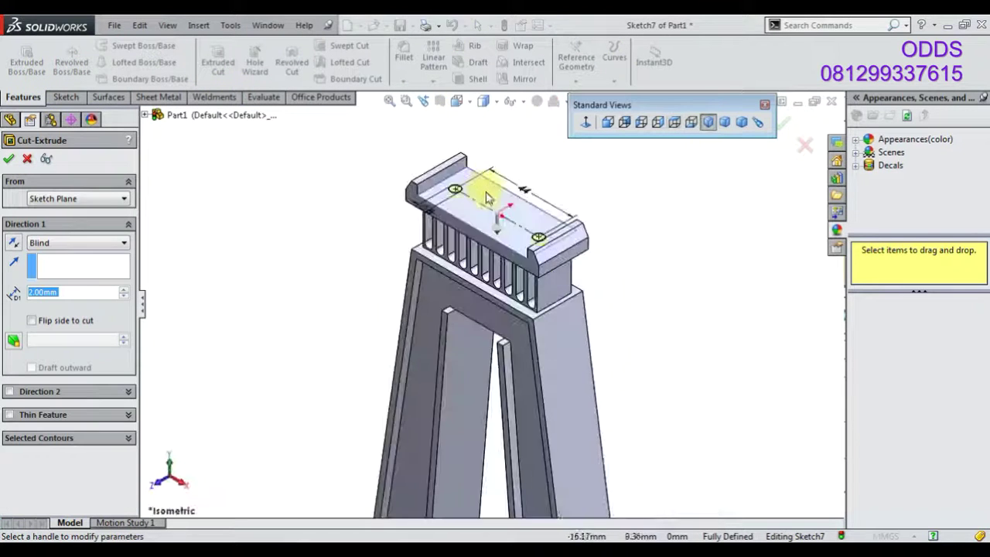
{"action": "middle_click_drag", "start_coordinate": [487, 198], "coordinate": [486, 201]}
{"action": "type", "text": "5"}
{"action": "key", "text": "Return"}
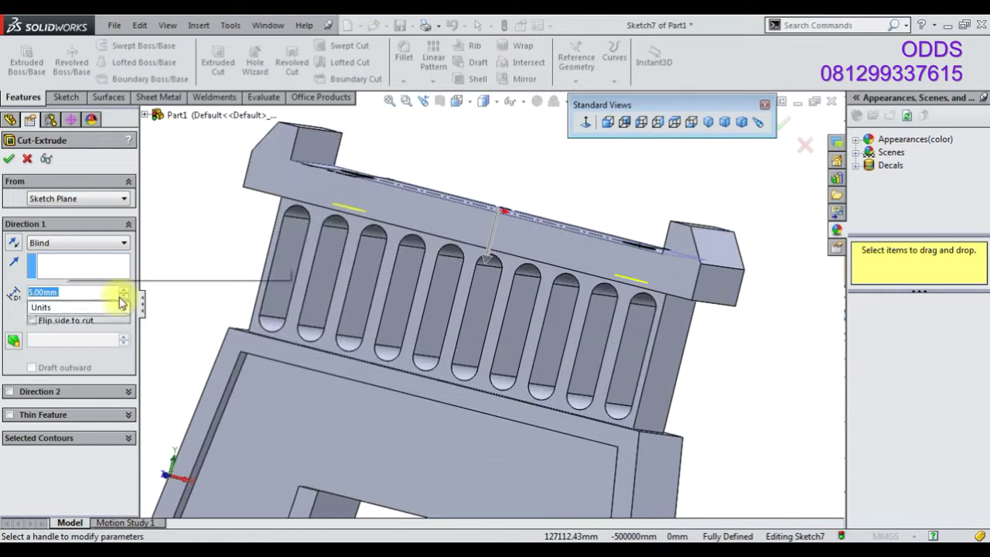
{"action": "left_click", "coordinate": [9, 158]}
{"action": "mouse_move", "coordinate": [377, 239]}
{"action": "middle_mouse_down"}
{"action": "mouse_move", "coordinate": [363, 230]}
{"action": "mouse_move", "coordinate": [569, 144]}
{"action": "middle_mouse_up"}
{"action": "left_click", "coordinate": [706, 122]}
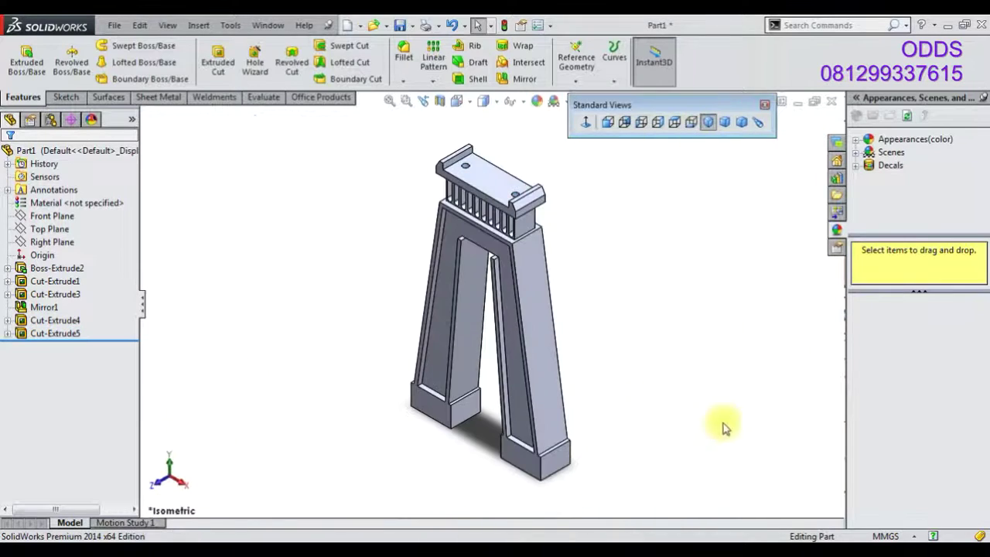
{"action": "mouse_move", "coordinate": [636, 402]}
{"action": "middle_mouse_down"}
{"action": "mouse_move", "coordinate": [497, 272]}
{"action": "mouse_move", "coordinate": [424, 227]}
{"action": "mouse_move", "coordinate": [503, 194]}
{"action": "middle_mouse_up"}
Highlight Cut-Extrude4, Cut-Extrude5 and Mirror1 in the tree to check their geometry
{"action": "scroll", "coordinate": [503, 193], "scroll_direction": "down", "scroll_amount": 2}
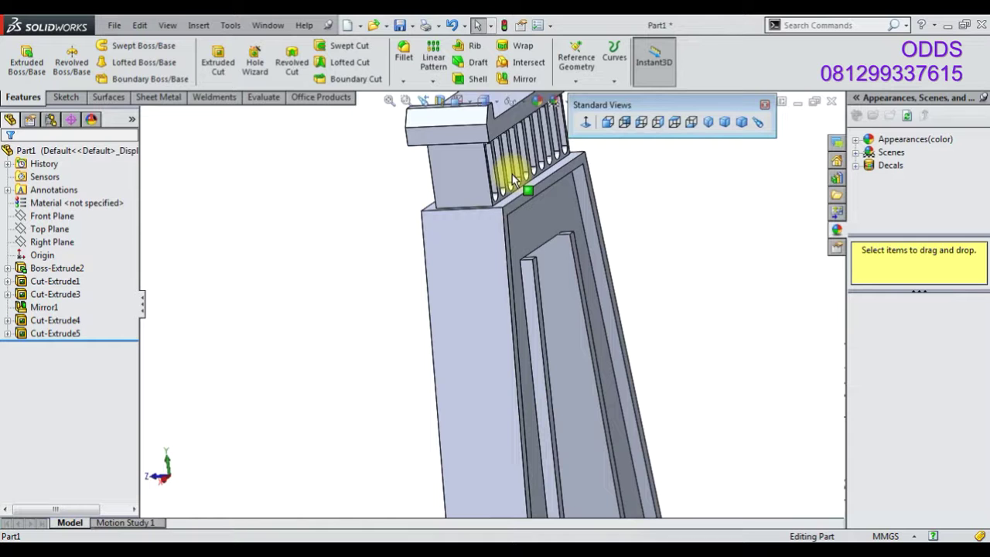
{"action": "left_click", "coordinate": [81, 323]}
{"action": "left_click", "coordinate": [68, 333]}
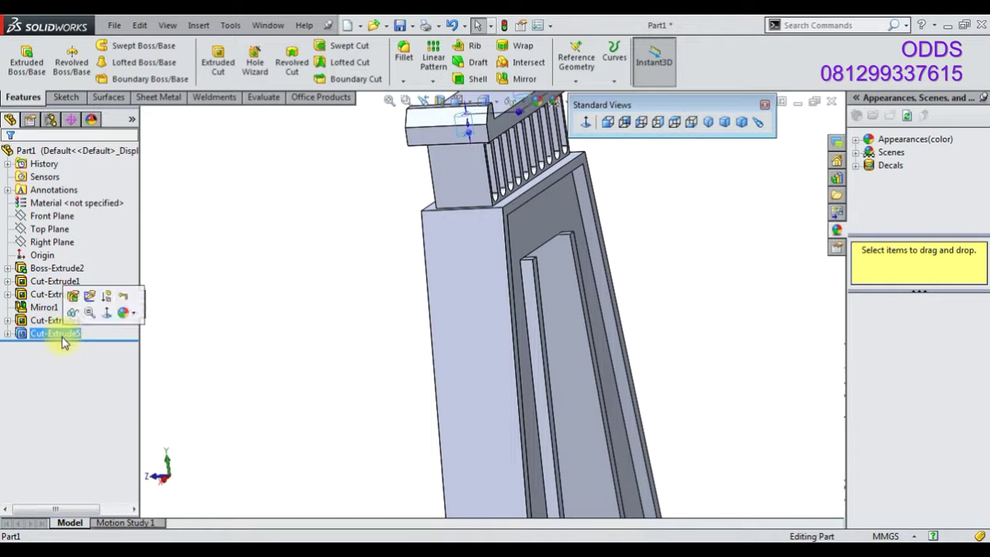
{"action": "left_click", "coordinate": [43, 308]}
{"action": "mouse_move", "coordinate": [453, 294]}
{"action": "middle_mouse_down"}
{"action": "mouse_move", "coordinate": [512, 281]}
{"action": "mouse_move", "coordinate": [433, 294]}
{"action": "middle_mouse_up"}
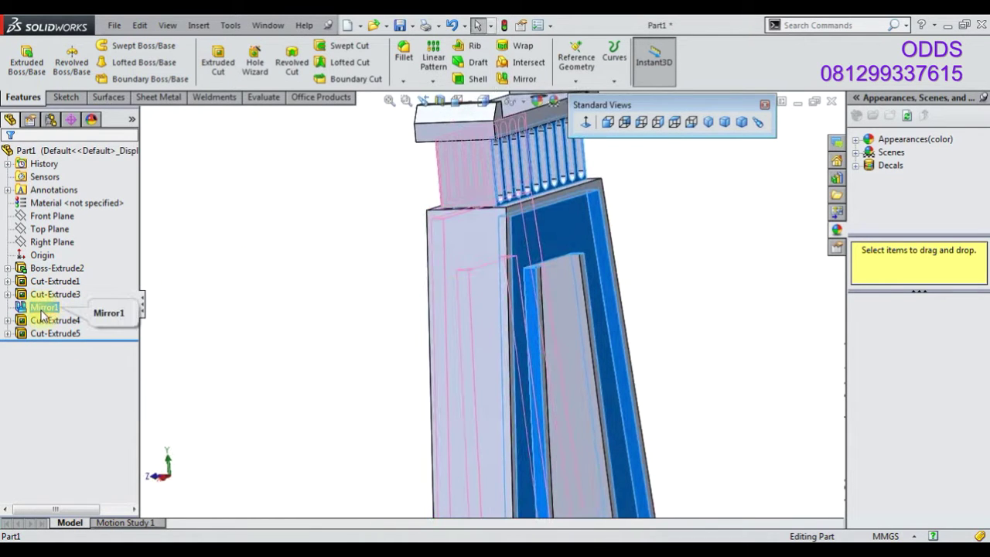
Edit Mirror1 and delete Cut-Extrude3 from its features to mirror
{"action": "right_click", "coordinate": [46, 314]}
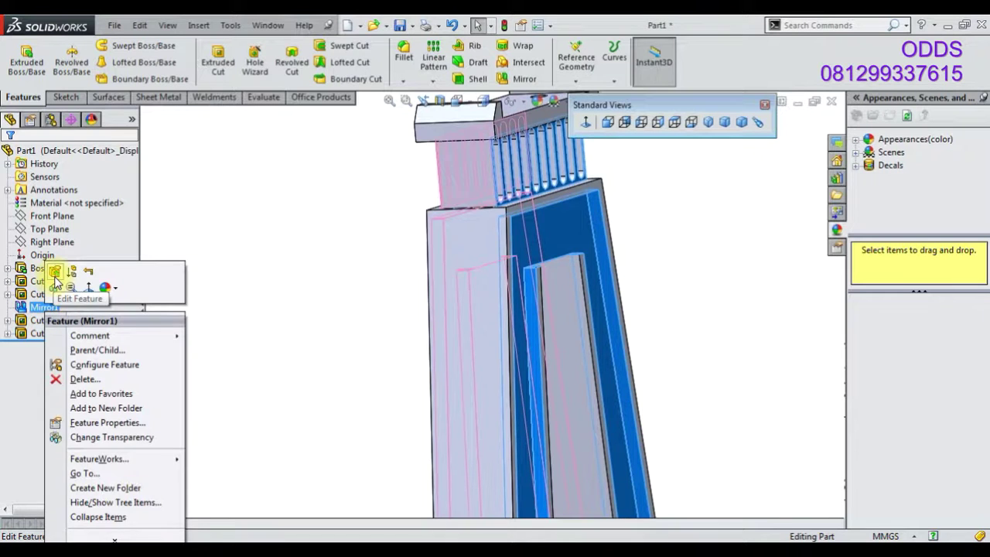
{"action": "left_click", "coordinate": [55, 272]}
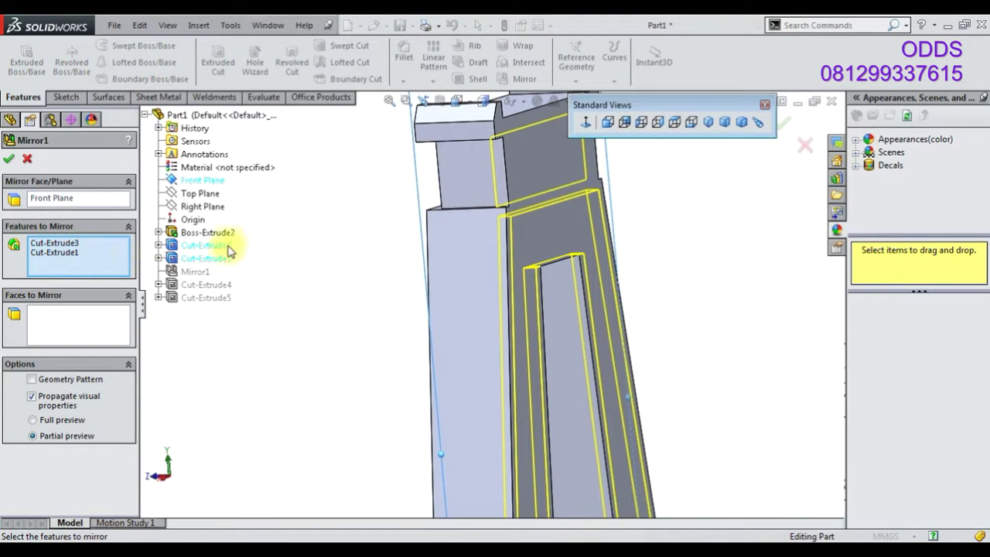
{"action": "right_click", "coordinate": [72, 249]}
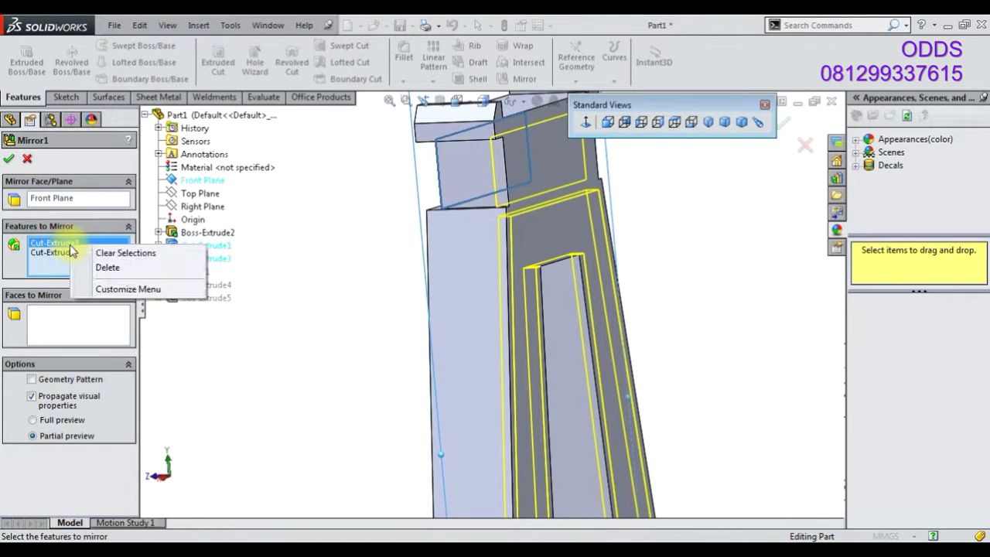
{"action": "left_click", "coordinate": [88, 267]}
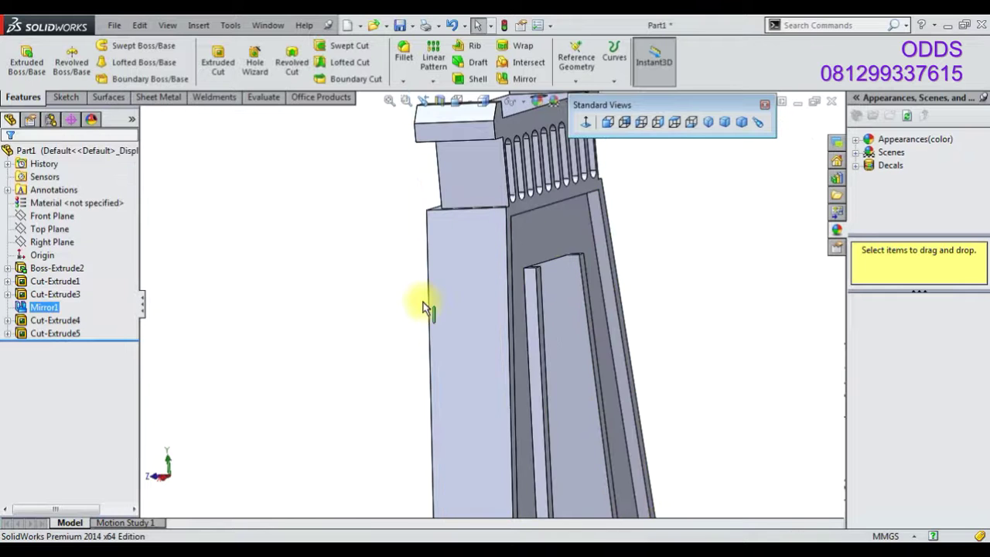
{"action": "scroll", "coordinate": [552, 216], "scroll_direction": "down", "scroll_amount": 3}
Open Sketch8 on the front face in Front view, zoom in, and pick Corner Rectangle
{"action": "left_click", "coordinate": [547, 220]}
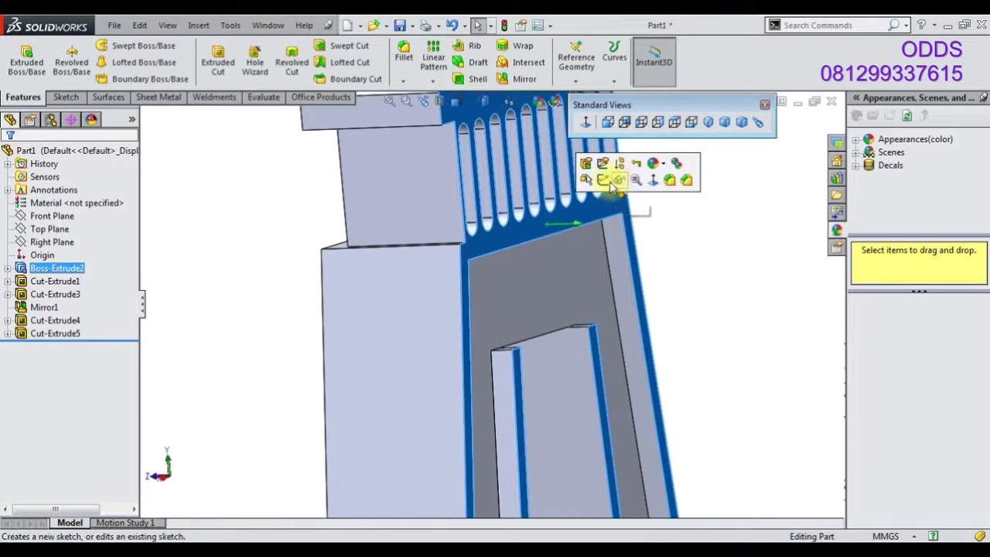
{"action": "left_click", "coordinate": [589, 164]}
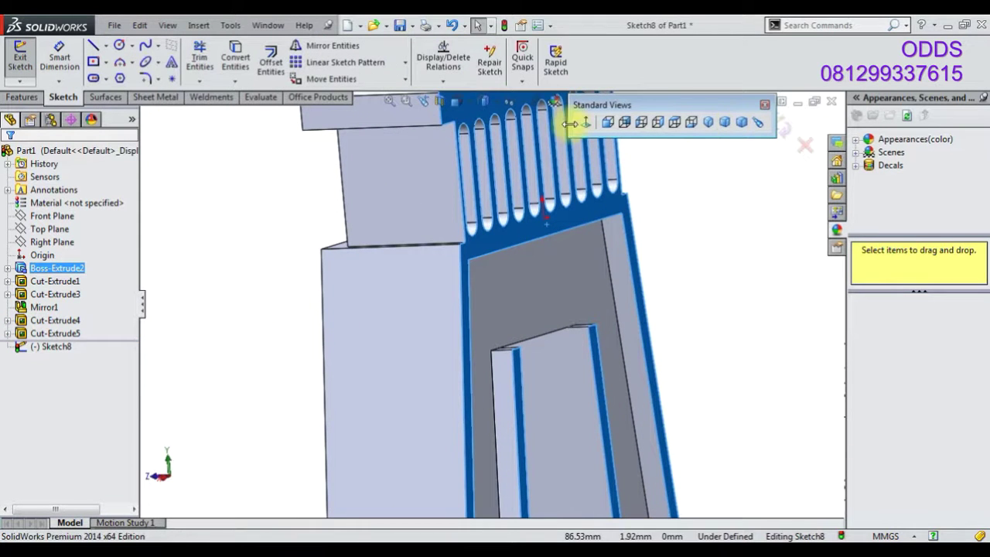
{"action": "left_click", "coordinate": [624, 121]}
{"action": "scroll", "coordinate": [464, 177], "scroll_direction": "down", "scroll_amount": 2}
{"action": "scroll", "coordinate": [464, 177], "scroll_direction": "down", "scroll_amount": 3}
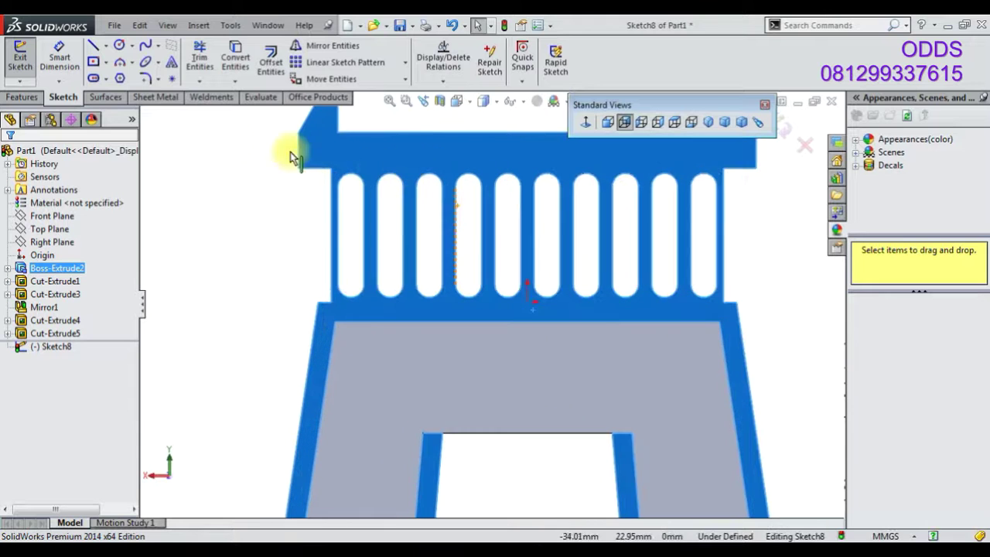
{"action": "left_click", "coordinate": [95, 64]}
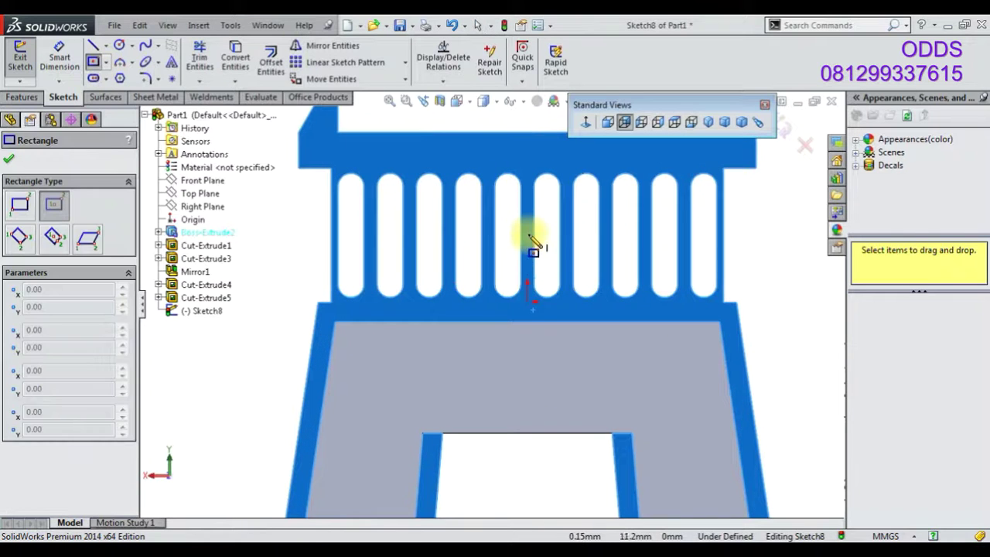
{"action": "left_click", "coordinate": [108, 64]}
{"action": "left_click", "coordinate": [124, 77]}
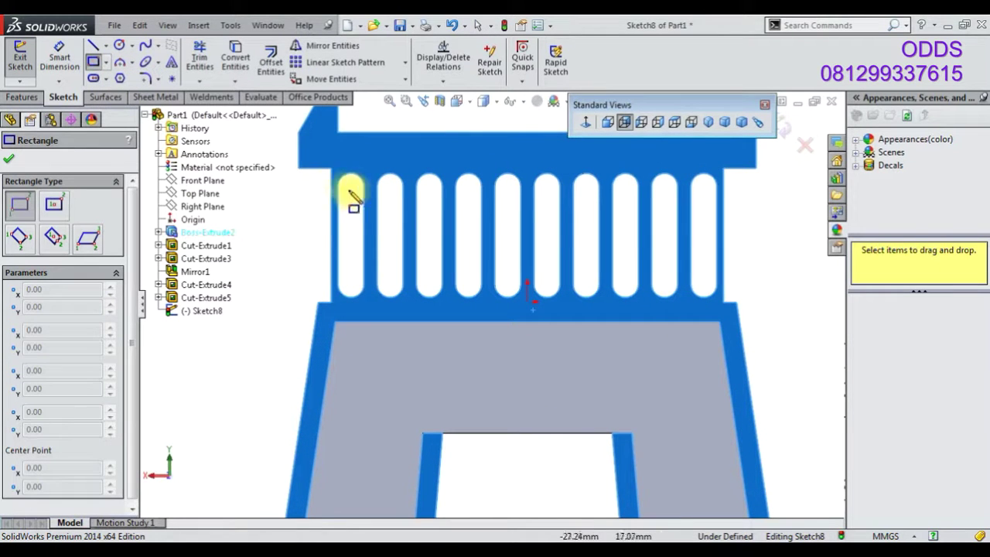
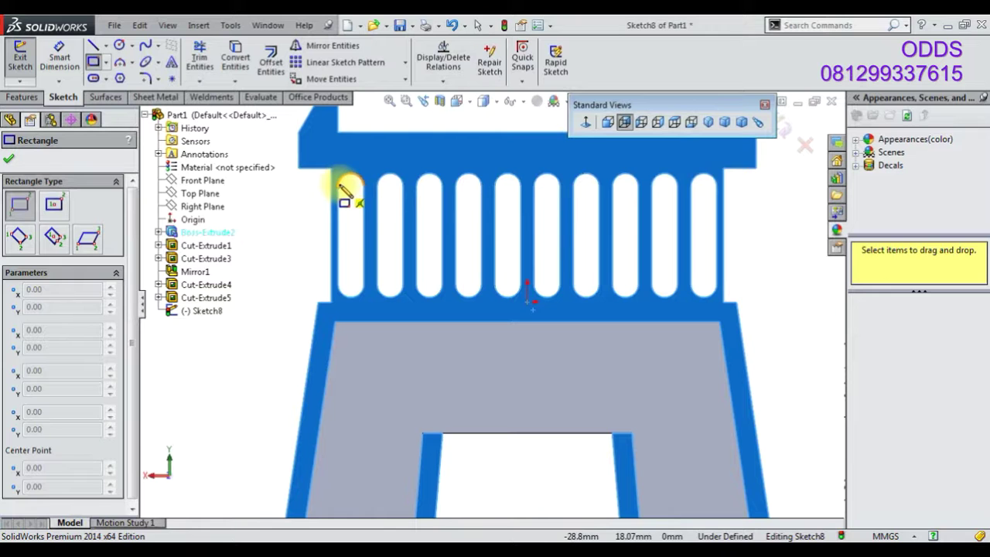
Draw a corner rectangle framing the row of slots and preview an 18 mm extruded cut
{"action": "left_click", "coordinate": [332, 168]}
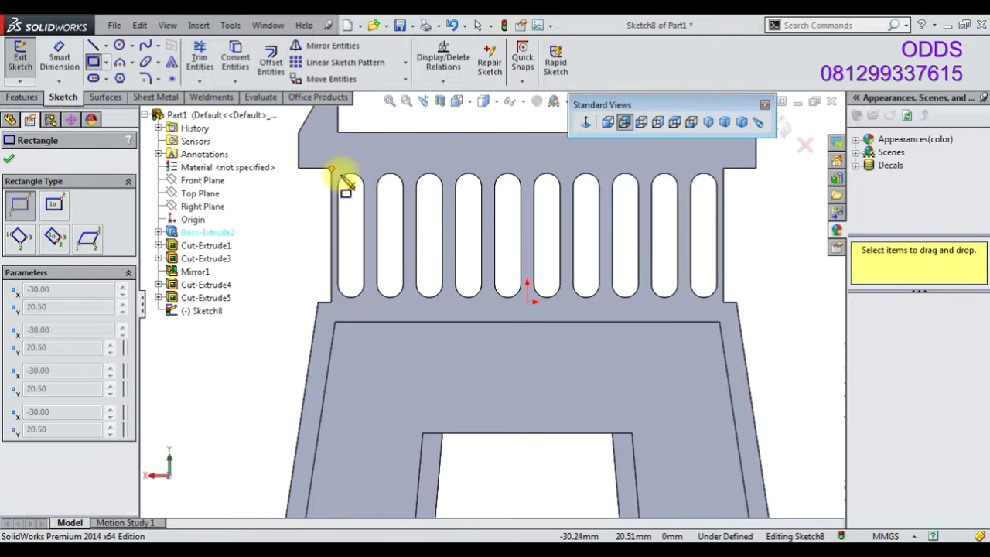
{"action": "left_click", "coordinate": [723, 301]}
{"action": "left_click", "coordinate": [34, 95]}
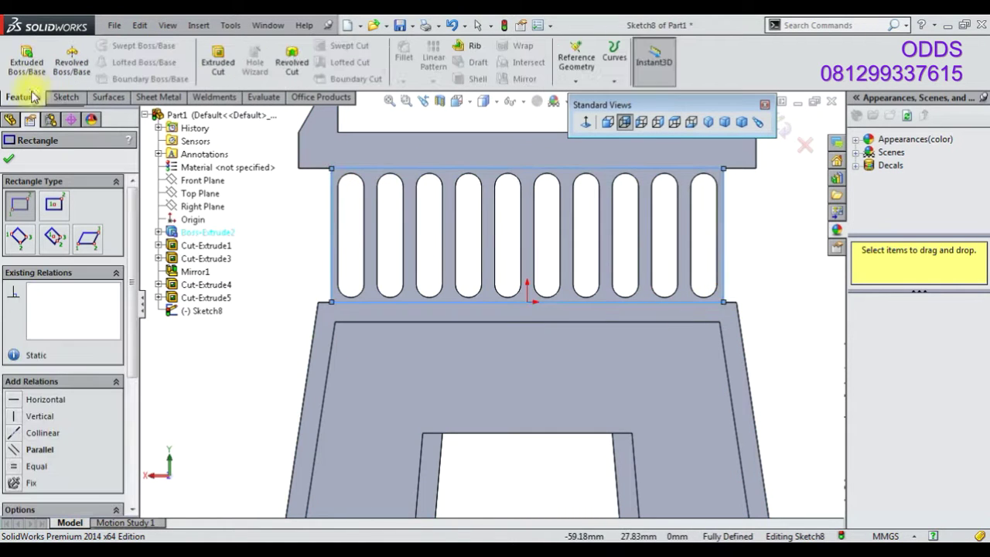
{"action": "left_click", "coordinate": [219, 69]}
{"action": "scroll", "coordinate": [361, 249], "scroll_direction": "up", "scroll_amount": 3}
{"action": "middle_click_drag", "start_coordinate": [360, 250], "coordinate": [442, 297]}
{"action": "double_click", "coordinate": [93, 291]}
{"action": "type", "text": "18.00mm"}
{"action": "key", "text": "Return"}
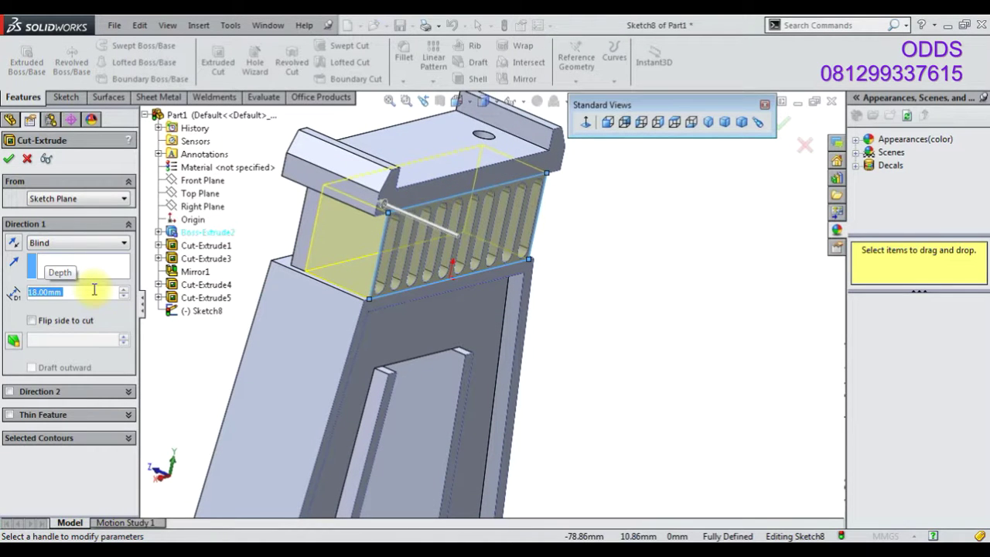
Cancel the cut and view the sketch plane Normal To
{"action": "left_click", "coordinate": [27, 159]}
{"action": "left_click", "coordinate": [585, 121]}
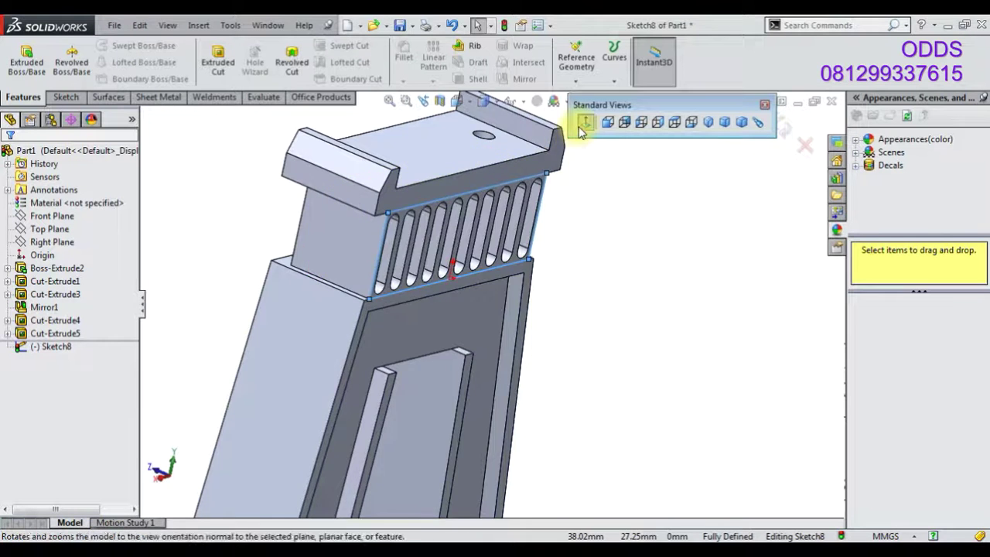
{"action": "scroll", "coordinate": [433, 182], "scroll_direction": "down", "scroll_amount": 2}
Delete the old rectangle lines and redraw a corner rectangle over the slots
{"action": "left_click", "coordinate": [384, 205]}
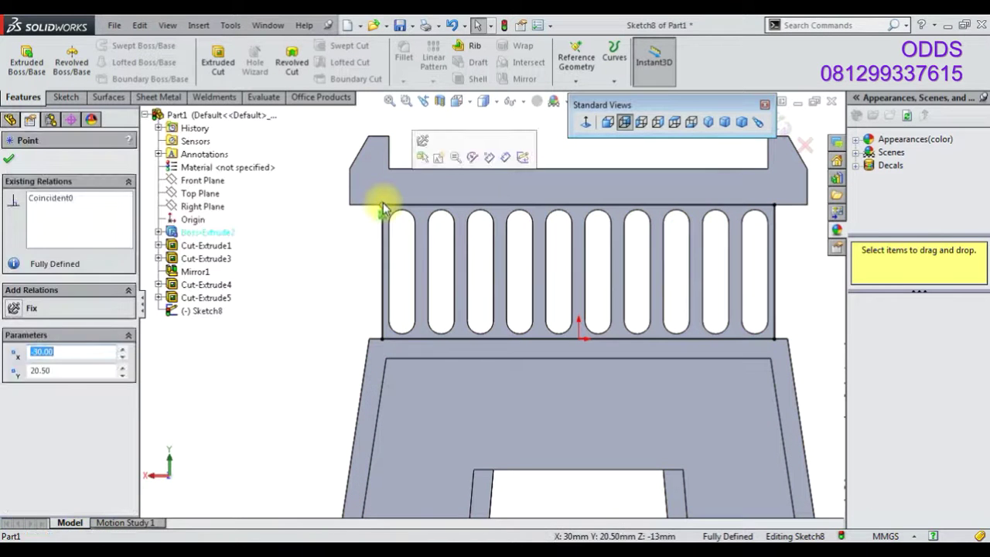
{"action": "scroll", "coordinate": [372, 194], "scroll_direction": "up", "scroll_amount": 2}
{"action": "left_click_drag", "start_coordinate": [370, 188], "coordinate": [738, 354]}
{"action": "key", "text": "Escape"}
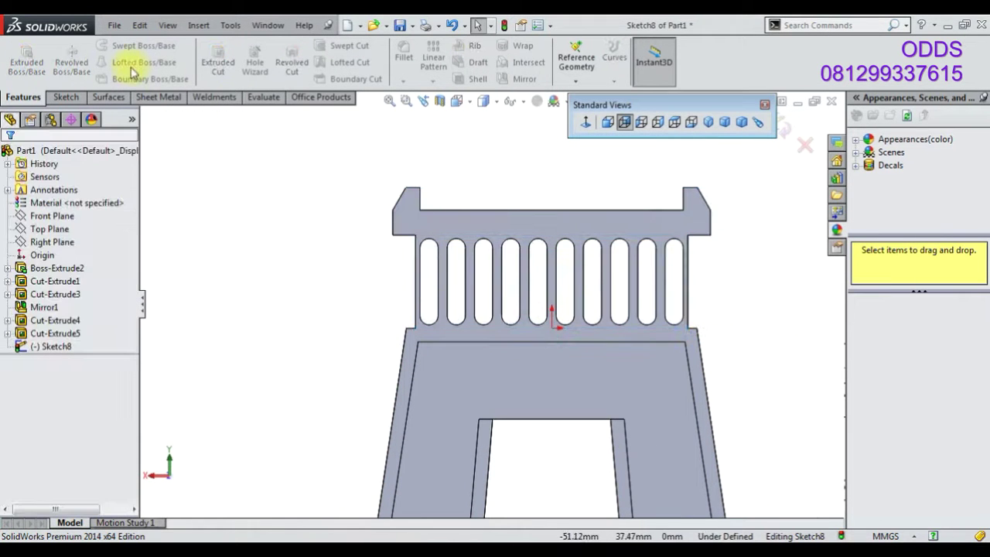
{"action": "left_click", "coordinate": [65, 97]}
{"action": "left_click", "coordinate": [106, 65]}
{"action": "left_click", "coordinate": [128, 72]}
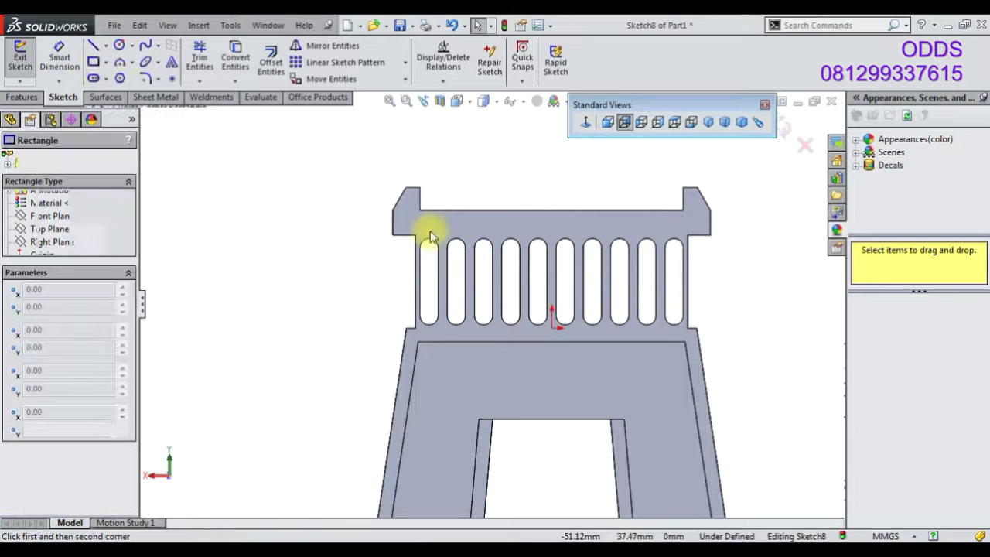
{"action": "left_click", "coordinate": [429, 234]}
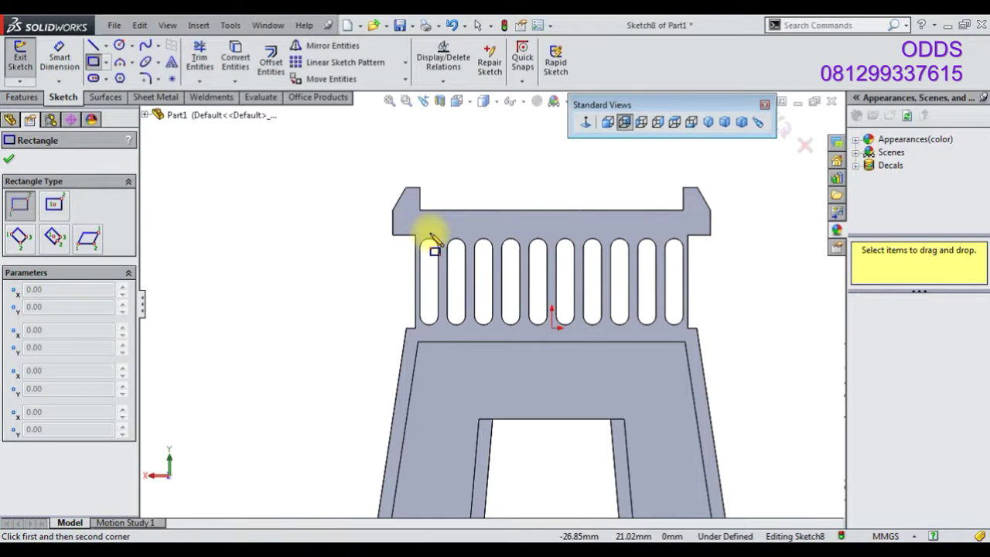
{"action": "left_click", "coordinate": [674, 326]}
{"action": "right_click", "coordinate": [237, 158]}
{"action": "left_click", "coordinate": [267, 162]}
{"action": "scroll", "coordinate": [436, 274], "scroll_direction": "down", "scroll_amount": 5}
Make the rectangle's line collinear with the model edge beside the slots
{"action": "left_click", "coordinate": [410, 294]}
{"action": "left_click", "coordinate": [491, 287], "text": "ctrl"}
{"action": "left_click", "coordinate": [526, 230]}
{"action": "scroll", "coordinate": [485, 370], "scroll_direction": "up", "scroll_amount": 4}
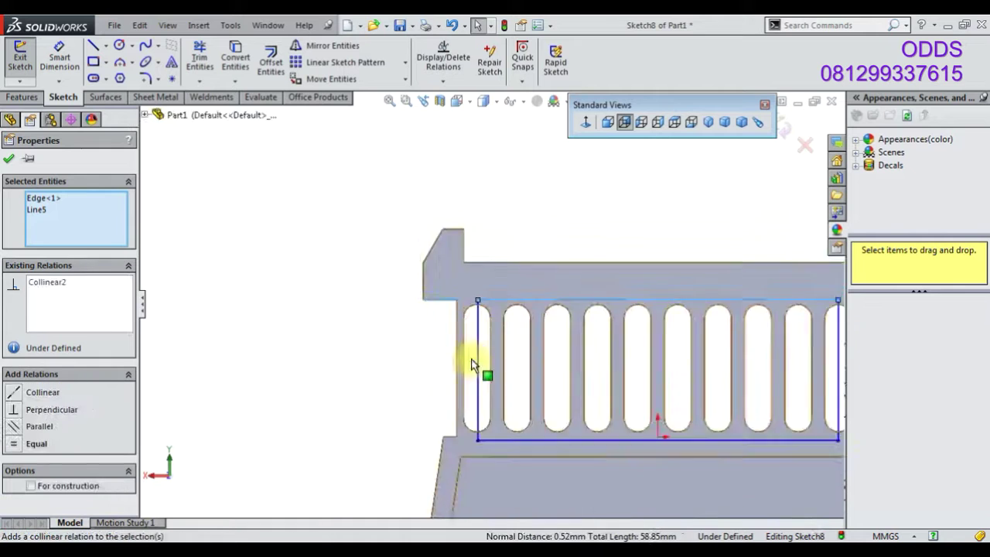
{"action": "scroll", "coordinate": [488, 365], "scroll_direction": "down", "scroll_amount": 2}
{"action": "scroll", "coordinate": [490, 332], "scroll_direction": "down", "scroll_amount": 2}
{"action": "key", "text": "Escape"}
Dimension the rectangle's left side 3 mm in from the part edge
{"action": "left_click", "coordinate": [576, 334], "text": "ctrl"}
{"action": "left_click", "coordinate": [625, 276]}
{"action": "left_click", "coordinate": [59, 60]}
{"action": "left_click", "coordinate": [547, 275]}
{"action": "left_click", "coordinate": [502, 332]}
{"action": "left_click", "coordinate": [490, 356]}
{"action": "type", "text": "3"}
{"action": "key", "text": "Return"}
{"action": "scroll", "coordinate": [726, 309], "scroll_direction": "up", "scroll_amount": 3}
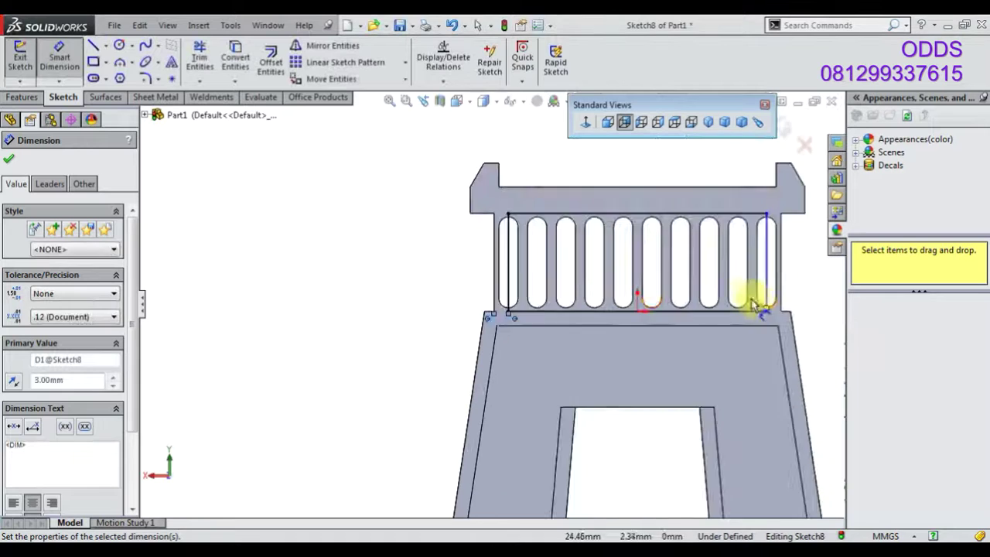
{"action": "scroll", "coordinate": [742, 305], "scroll_direction": "down", "scroll_amount": 3}
Add a 3 mm right-side offset dimension and exit Sketch8
{"action": "left_click", "coordinate": [738, 309]}
{"action": "key", "text": "Escape"}
{"action": "left_click", "coordinate": [764, 317]}
{"action": "left_click", "coordinate": [750, 353]}
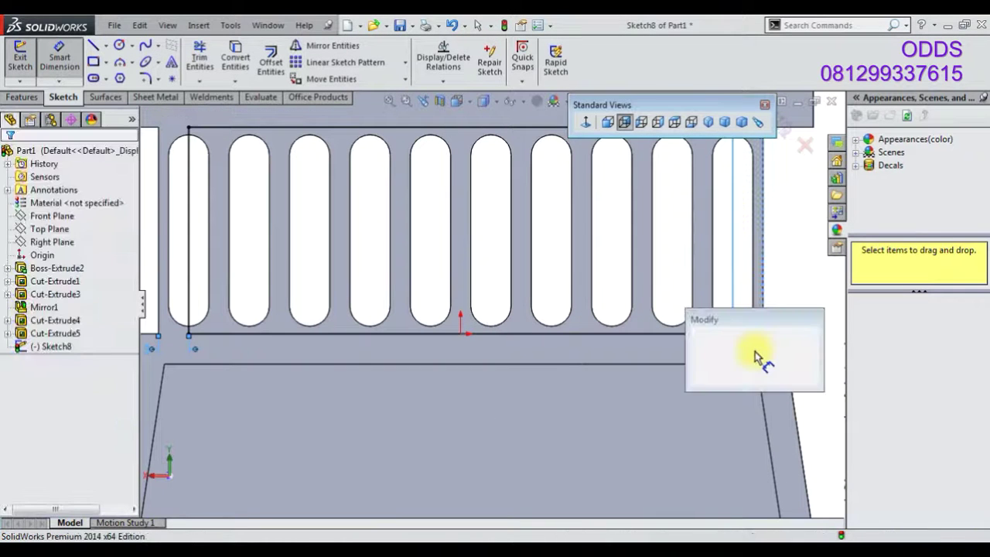
{"action": "key", "text": "Return"}
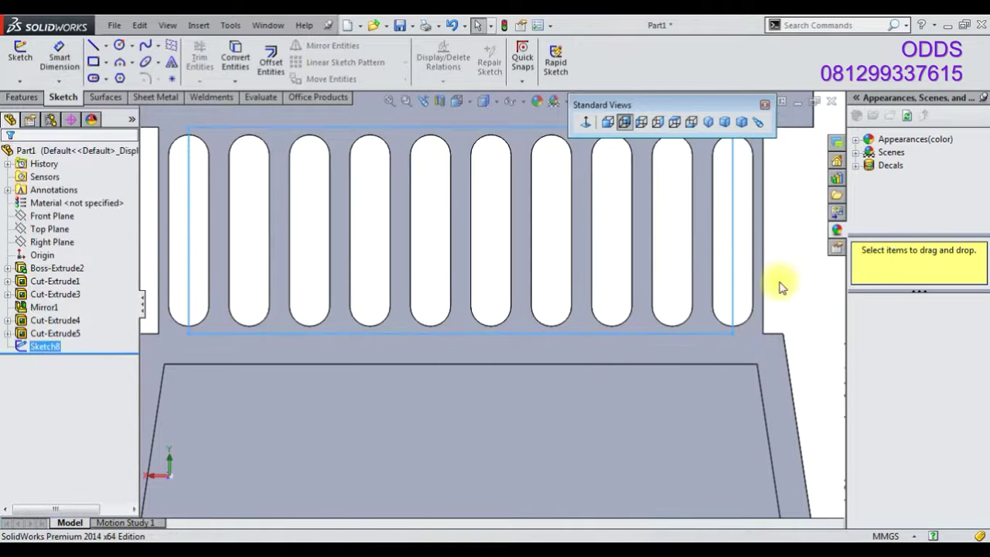
{"action": "left_click", "coordinate": [58, 346]}
{"action": "scroll", "coordinate": [491, 303], "scroll_direction": "up", "scroll_amount": 2}
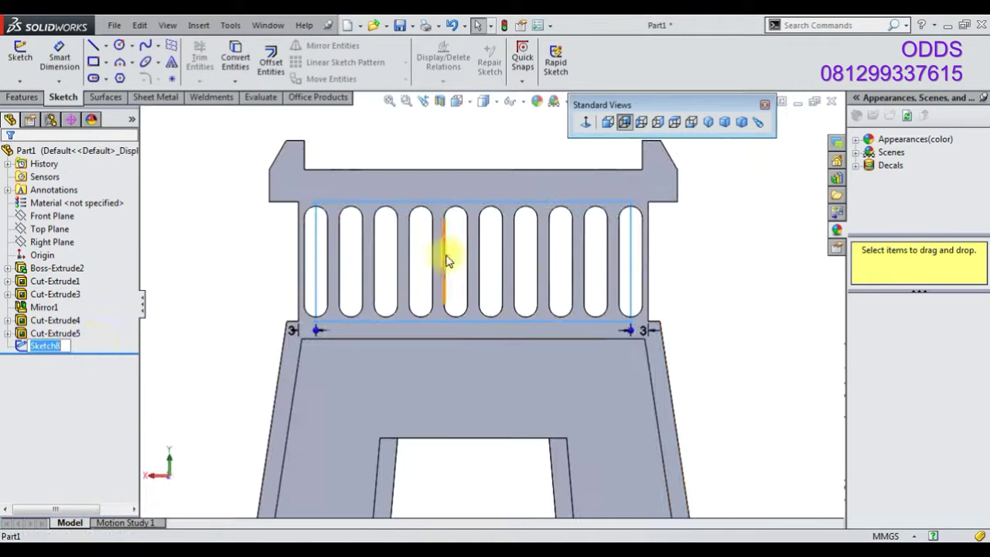
Create an 18 mm blind extruded cut from the Sketch8 rectangle
{"action": "left_click", "coordinate": [34, 99]}
{"action": "left_click", "coordinate": [220, 71]}
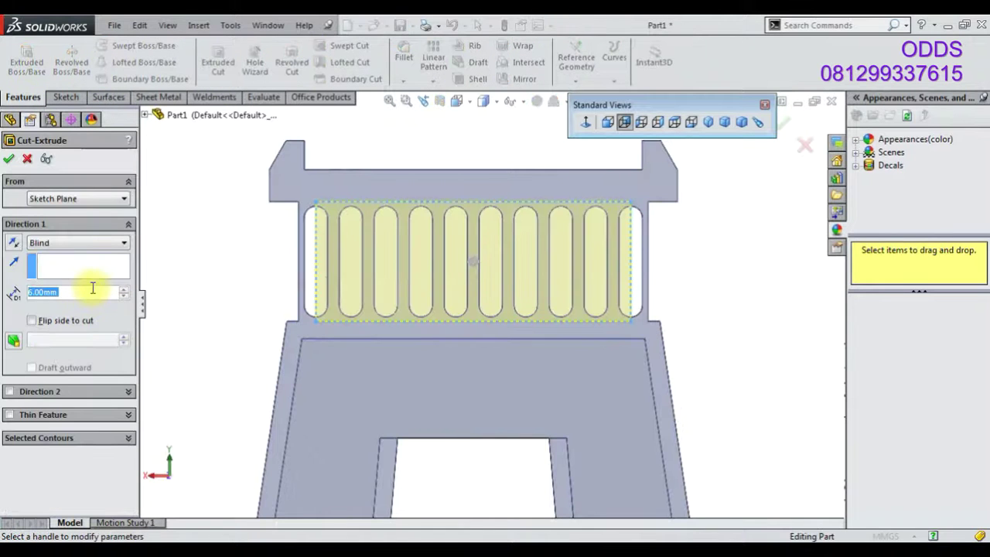
{"action": "type", "text": "18"}
{"action": "key", "text": "Return"}
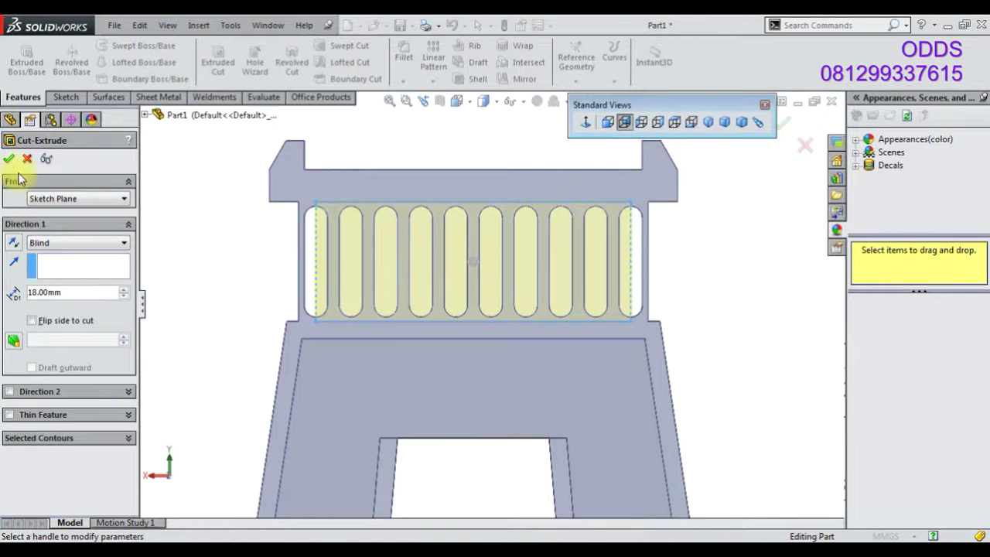
{"action": "key", "text": "Return"}
{"action": "mouse_move", "coordinate": [261, 276]}
{"action": "middle_mouse_down"}
{"action": "mouse_move", "coordinate": [349, 249]}
{"action": "mouse_move", "coordinate": [332, 225]}
{"action": "mouse_move", "coordinate": [374, 217]}
{"action": "mouse_move", "coordinate": [338, 221]}
{"action": "mouse_move", "coordinate": [550, 219]}
{"action": "mouse_move", "coordinate": [405, 227]}
{"action": "mouse_move", "coordinate": [382, 206]}
{"action": "mouse_move", "coordinate": [413, 181]}
{"action": "mouse_move", "coordinate": [433, 194]}
{"action": "middle_mouse_up"}
Inspect Cut-Extrude6's settings, then select Cut-Extrude4 in the feature tree
{"action": "left_click", "coordinate": [55, 346]}
{"action": "left_click", "coordinate": [66, 307]}
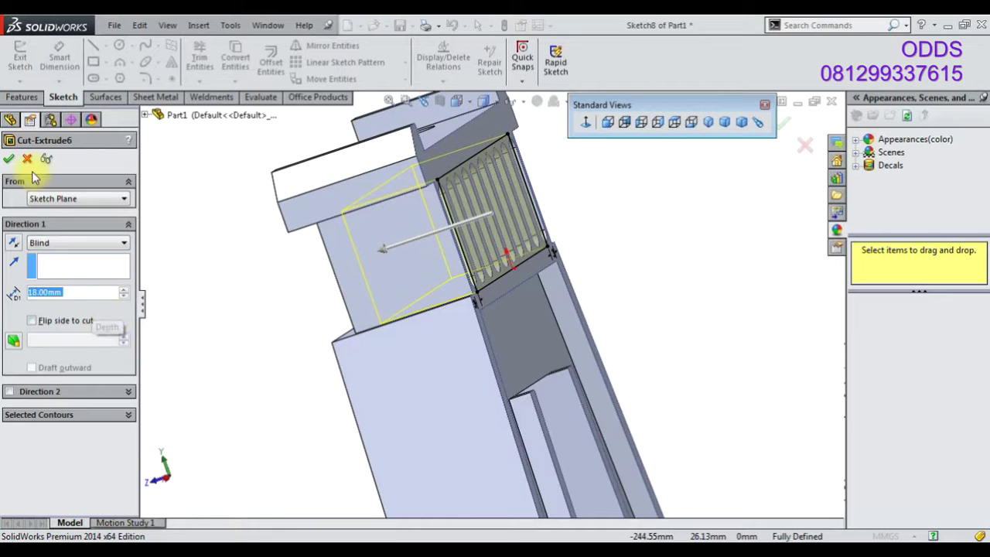
{"action": "key", "text": "Escape"}
{"action": "left_click", "coordinate": [55, 320]}
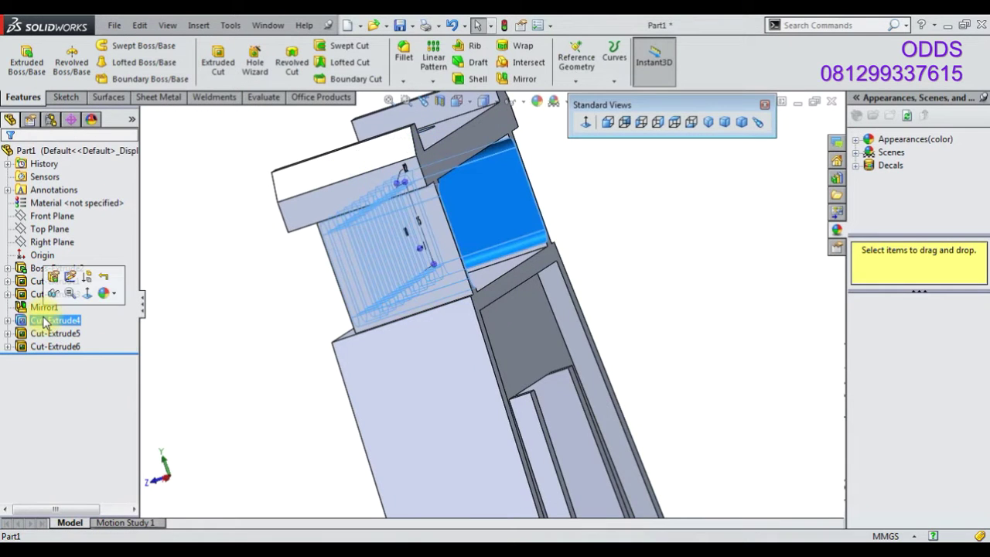
Change Cut-Extrude4's end condition to Blind
{"action": "right_click", "coordinate": [55, 320]}
{"action": "left_click", "coordinate": [48, 219]}
{"action": "left_click", "coordinate": [77, 243]}
{"action": "left_click", "coordinate": [70, 253]}
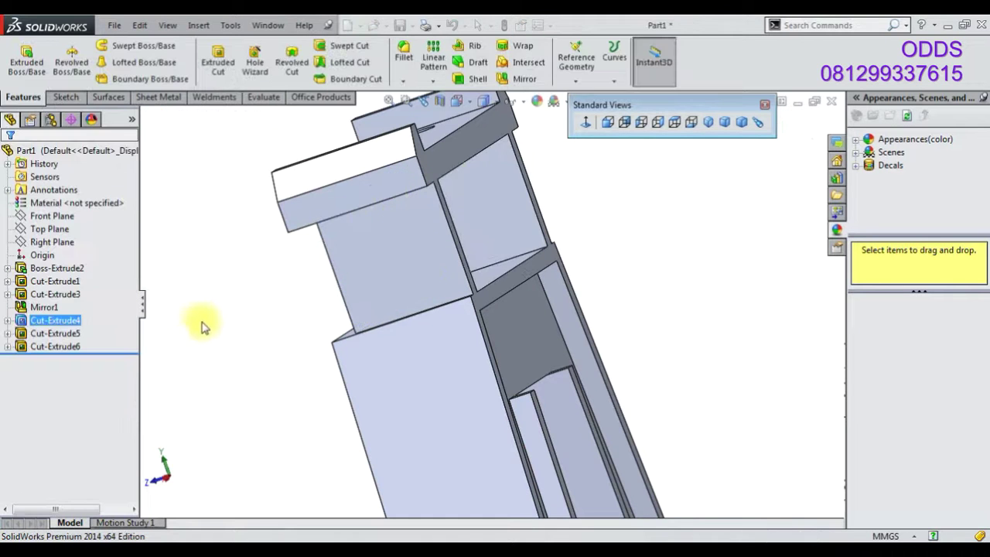
{"action": "middle_click_drag", "start_coordinate": [431, 301], "coordinate": [515, 287]}
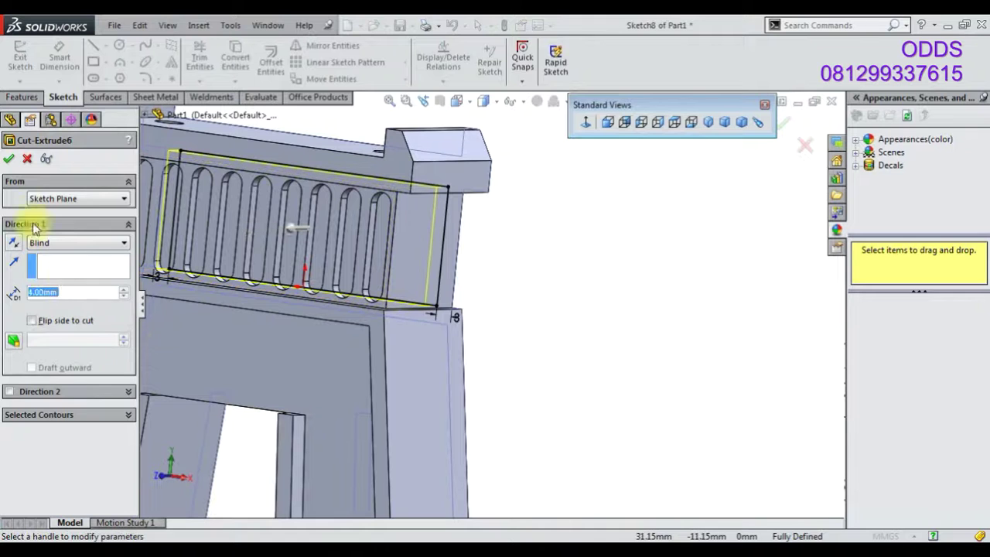
{"action": "mouse_move", "coordinate": [565, 341]}
{"action": "middle_mouse_down"}
{"action": "mouse_move", "coordinate": [452, 292]}
{"action": "mouse_move", "coordinate": [381, 315]}
{"action": "mouse_move", "coordinate": [342, 309]}
{"action": "mouse_move", "coordinate": [379, 307]}
{"action": "middle_mouse_up"}
Set Cut-Extrude6 to 18 mm and move Cut-Extrude4 below it in the history
{"action": "left_click", "coordinate": [76, 350]}
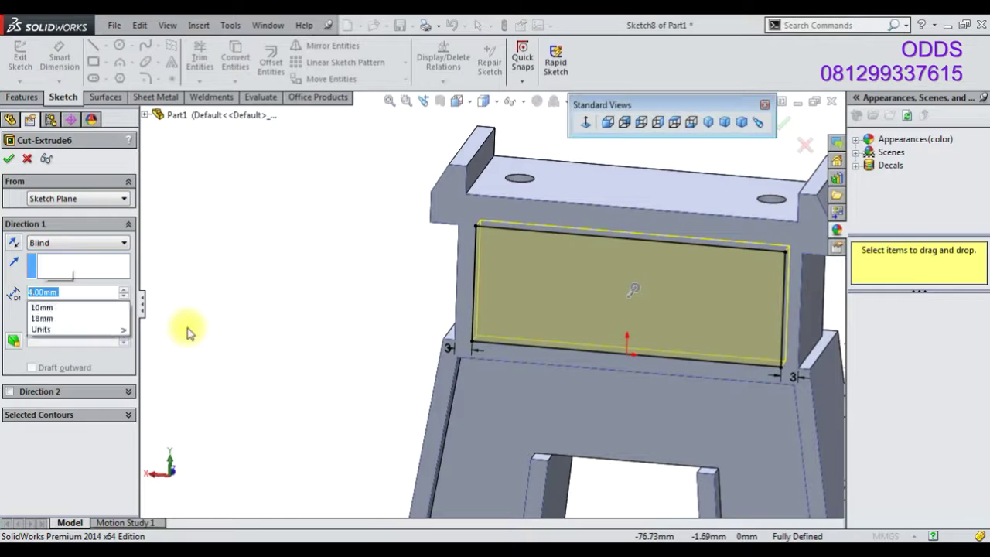
{"action": "left_click", "coordinate": [41, 318]}
{"action": "mouse_move", "coordinate": [291, 331]}
{"action": "middle_mouse_down"}
{"action": "mouse_move", "coordinate": [495, 286]}
{"action": "mouse_move", "coordinate": [499, 221]}
{"action": "mouse_move", "coordinate": [615, 259]}
{"action": "mouse_move", "coordinate": [495, 278]}
{"action": "middle_mouse_up"}
{"action": "left_click", "coordinate": [58, 333], "text": "ctrl"}
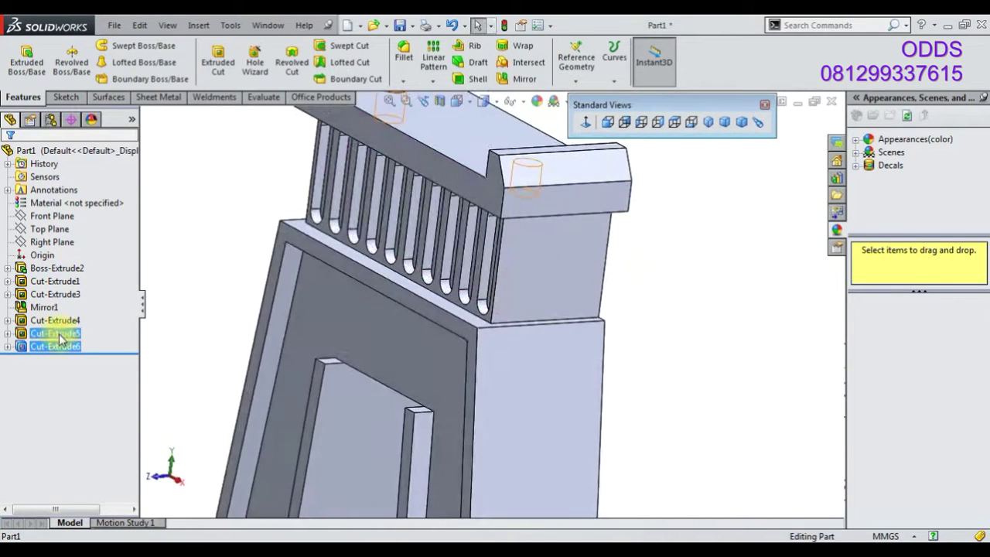
{"action": "mouse_move", "coordinate": [322, 338]}
{"action": "middle_mouse_down"}
{"action": "mouse_move", "coordinate": [413, 286]}
{"action": "mouse_move", "coordinate": [325, 256]}
{"action": "mouse_move", "coordinate": [356, 269]}
{"action": "middle_mouse_up"}
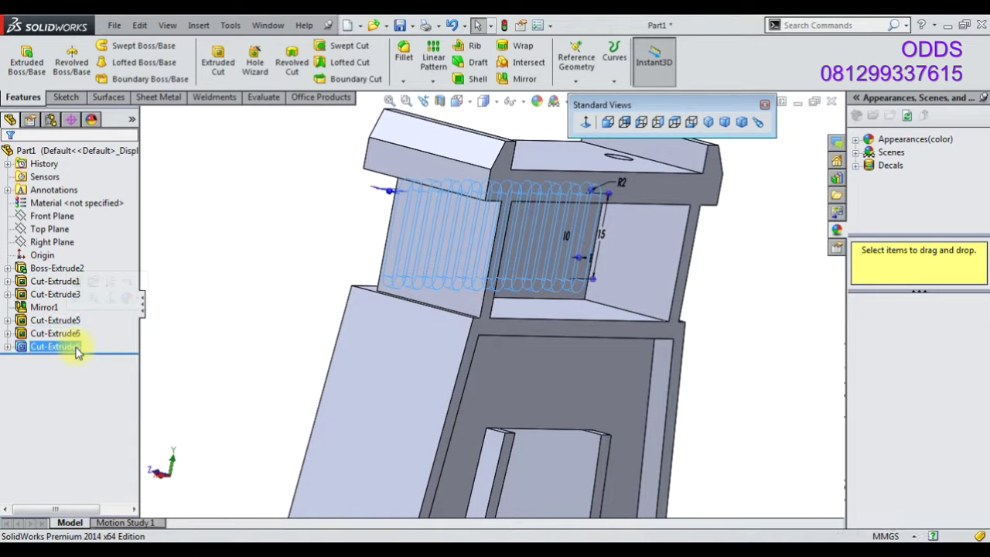
Make Cut-Extrude4 a 4 mm blind cut and check the slots
{"action": "left_click", "coordinate": [55, 346]}
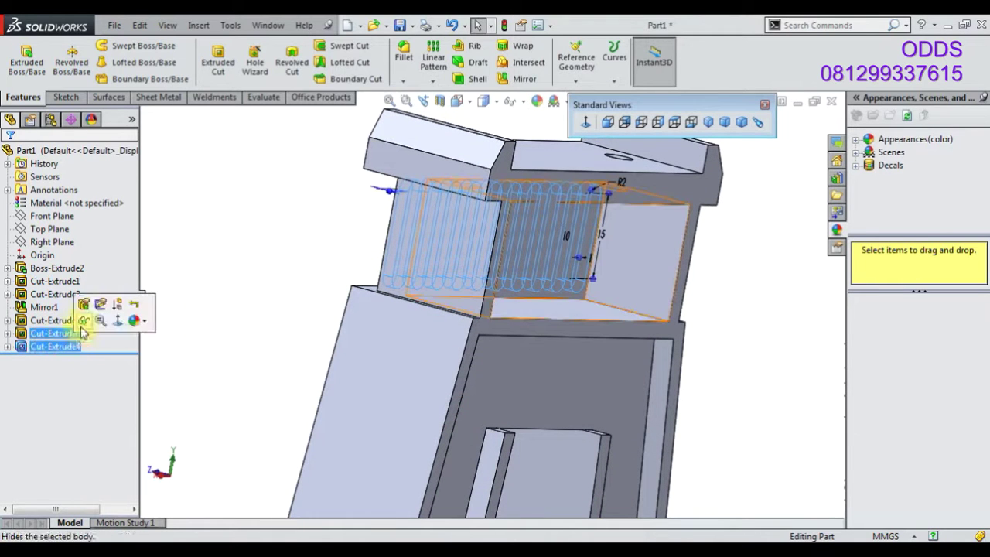
{"action": "left_click", "coordinate": [106, 303]}
{"action": "left_click", "coordinate": [77, 243]}
{"action": "left_click", "coordinate": [46, 246]}
{"action": "mouse_move", "coordinate": [409, 294]}
{"action": "middle_mouse_down"}
{"action": "mouse_move", "coordinate": [462, 263]}
{"action": "mouse_move", "coordinate": [442, 287]}
{"action": "mouse_move", "coordinate": [147, 292]}
{"action": "middle_mouse_up"}
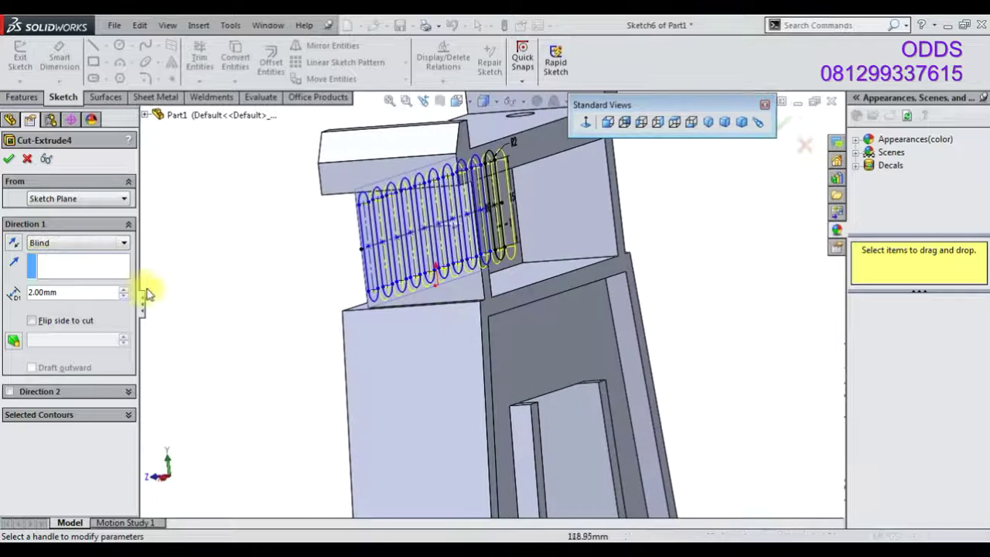
{"action": "type", "text": "4"}
{"action": "key", "text": "Return"}
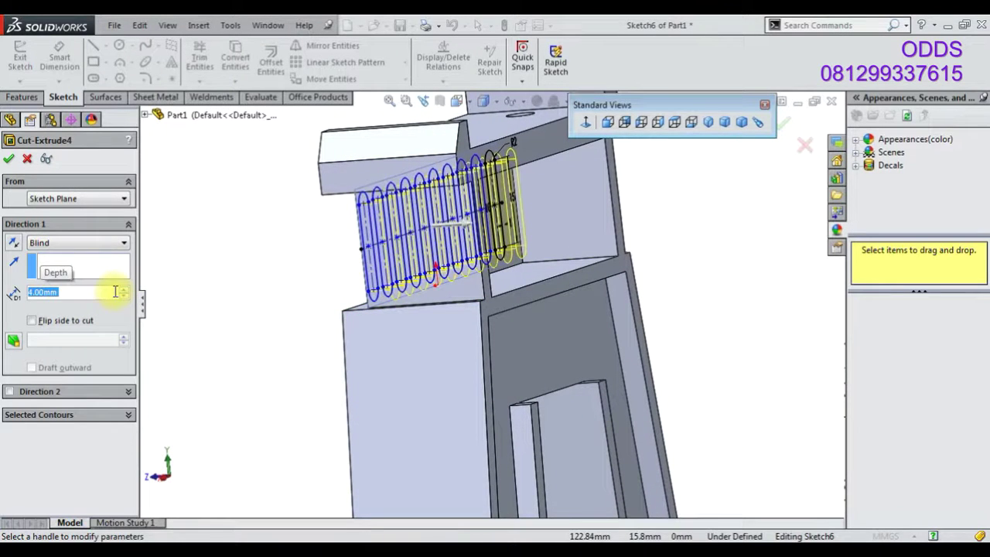
{"action": "key", "text": "Return"}
{"action": "mouse_move", "coordinate": [499, 283]}
{"action": "middle_mouse_down"}
{"action": "mouse_move", "coordinate": [435, 309]}
{"action": "mouse_move", "coordinate": [420, 330]}
{"action": "mouse_move", "coordinate": [574, 309]}
{"action": "mouse_move", "coordinate": [570, 347]}
{"action": "mouse_move", "coordinate": [431, 387]}
{"action": "mouse_move", "coordinate": [152, 385]}
{"action": "middle_mouse_up"}
{"action": "right_click", "coordinate": [54, 346]}
{"action": "left_click", "coordinate": [50, 288]}
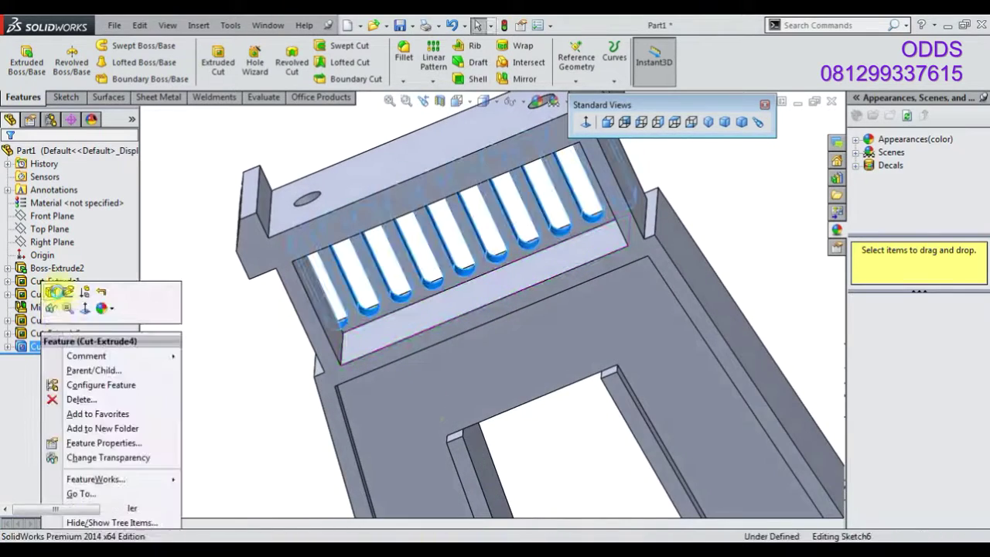
{"action": "left_click", "coordinate": [8, 158]}
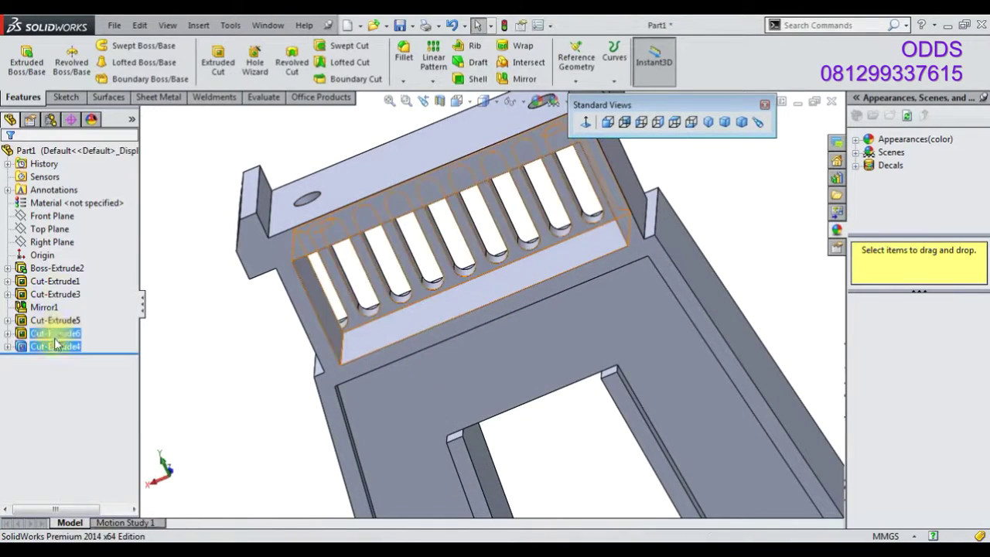
Change Cut-Extrude4's end condition to Through All
{"action": "right_click", "coordinate": [39, 345]}
{"action": "left_click", "coordinate": [62, 290]}
{"action": "left_click", "coordinate": [78, 242]}
{"action": "left_click", "coordinate": [50, 257]}
{"action": "right_click", "coordinate": [261, 276]}
{"action": "mouse_move", "coordinate": [261, 276]}
{"action": "middle_mouse_down"}
{"action": "mouse_move", "coordinate": [503, 206]}
{"action": "mouse_move", "coordinate": [385, 208]}
{"action": "mouse_move", "coordinate": [487, 217]}
{"action": "mouse_move", "coordinate": [360, 243]}
{"action": "mouse_move", "coordinate": [338, 286]}
{"action": "mouse_move", "coordinate": [502, 264]}
{"action": "mouse_move", "coordinate": [335, 286]}
{"action": "mouse_move", "coordinate": [354, 227]}
{"action": "mouse_move", "coordinate": [343, 242]}
{"action": "mouse_move", "coordinate": [232, 261]}
{"action": "middle_mouse_up"}
{"action": "scroll", "coordinate": [323, 243], "scroll_direction": "down", "scroll_amount": 3}
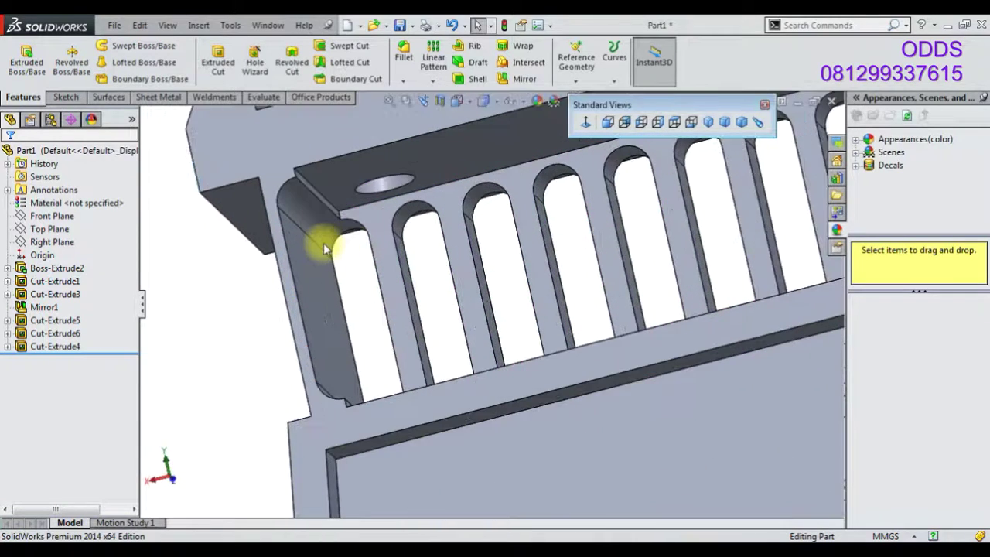
{"action": "scroll", "coordinate": [326, 246], "scroll_direction": "up", "scroll_amount": 3}
{"action": "mouse_move", "coordinate": [326, 246]}
{"action": "middle_mouse_down"}
{"action": "mouse_move", "coordinate": [475, 283]}
{"action": "mouse_move", "coordinate": [530, 325]}
{"action": "mouse_move", "coordinate": [556, 331]}
{"action": "middle_mouse_up"}
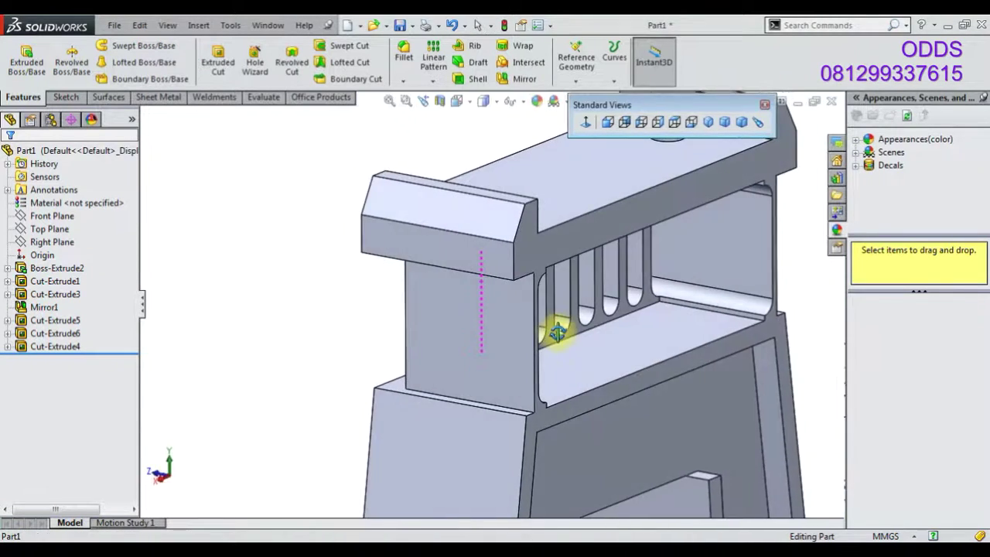
Set Cut-Extrude4 to a 5 mm blind cut and check the slots
{"action": "right_click", "coordinate": [79, 348]}
{"action": "left_click", "coordinate": [77, 289]}
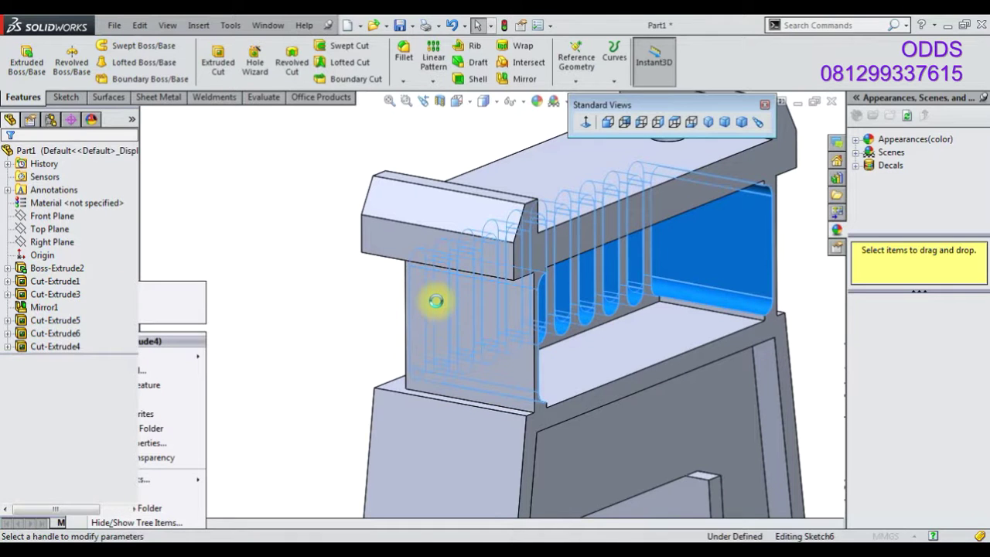
{"action": "left_click", "coordinate": [85, 244]}
{"action": "left_click", "coordinate": [77, 254]}
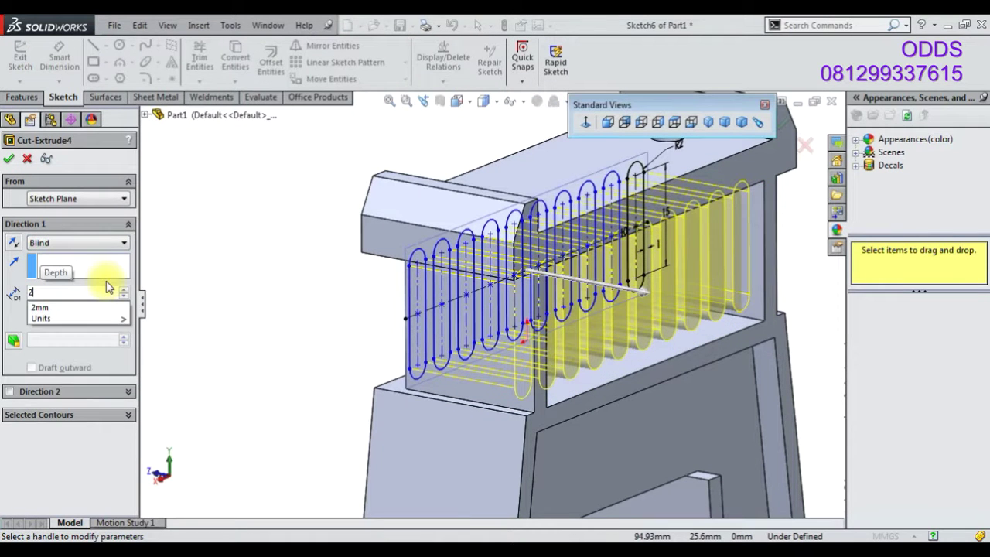
{"action": "key", "text": "Return"}
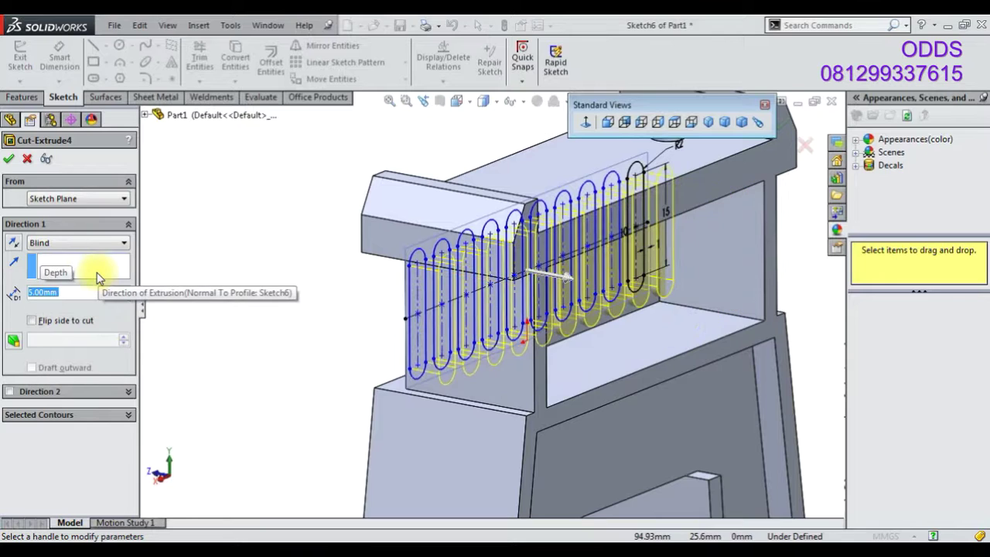
{"action": "key", "text": "Return"}
{"action": "scroll", "coordinate": [627, 299], "scroll_direction": "down", "scroll_amount": 3}
{"action": "mouse_move", "coordinate": [627, 298]}
{"action": "middle_mouse_down"}
{"action": "mouse_move", "coordinate": [730, 309]}
{"action": "mouse_move", "coordinate": [629, 299]}
{"action": "middle_mouse_up"}
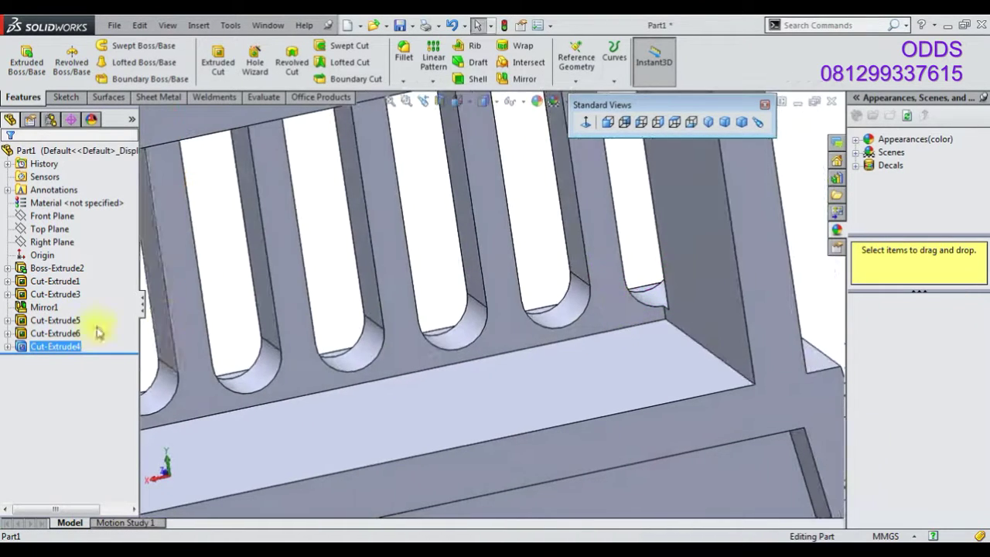
Switch Cut-Extrude4 back to Through All, then select Cut-Extrude6 to show its dimensions
{"action": "right_click", "coordinate": [69, 345]}
{"action": "left_click", "coordinate": [75, 289]}
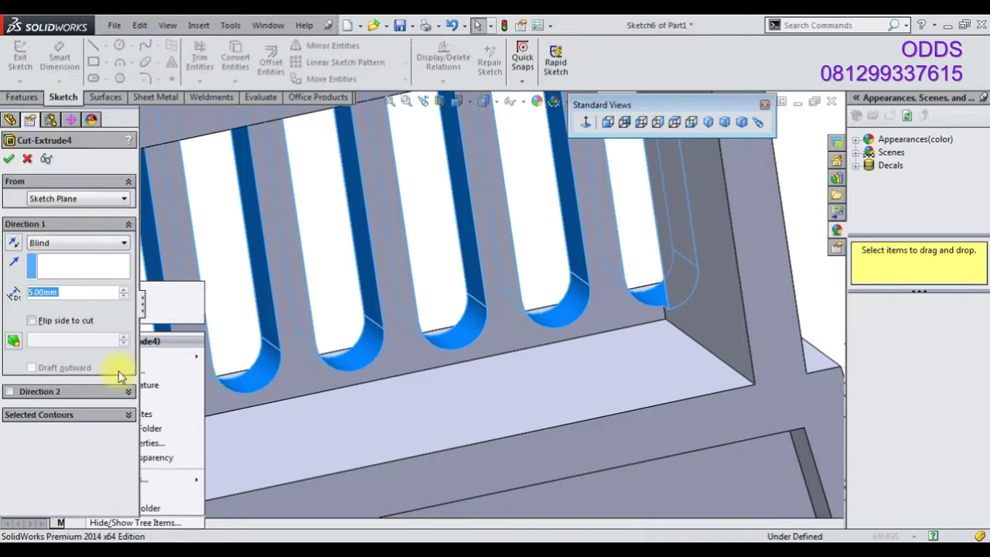
{"action": "left_click", "coordinate": [60, 245]}
{"action": "left_click", "coordinate": [54, 256]}
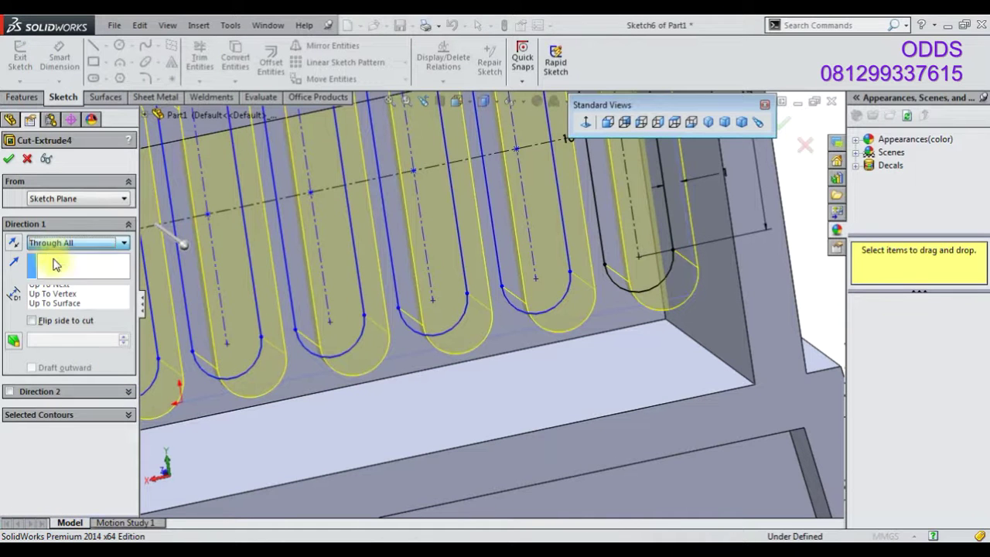
{"action": "key", "text": "Return"}
{"action": "left_click", "coordinate": [63, 322]}
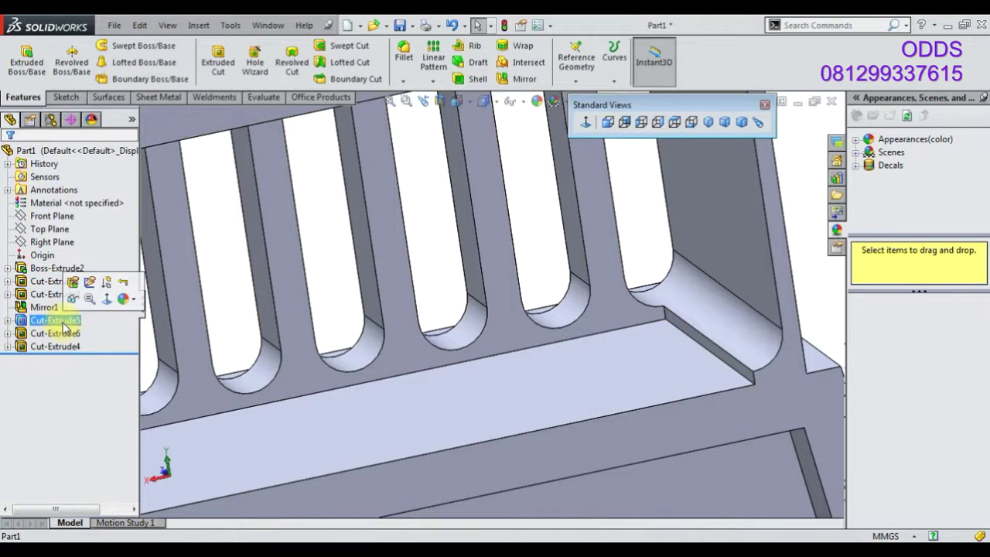
{"action": "left_click", "coordinate": [64, 333]}
Apply the changed Cut-Extrude6 offset dimension and check the result
{"action": "middle_click_drag", "start_coordinate": [691, 413], "coordinate": [635, 372]}
{"action": "type", "text": "1"}
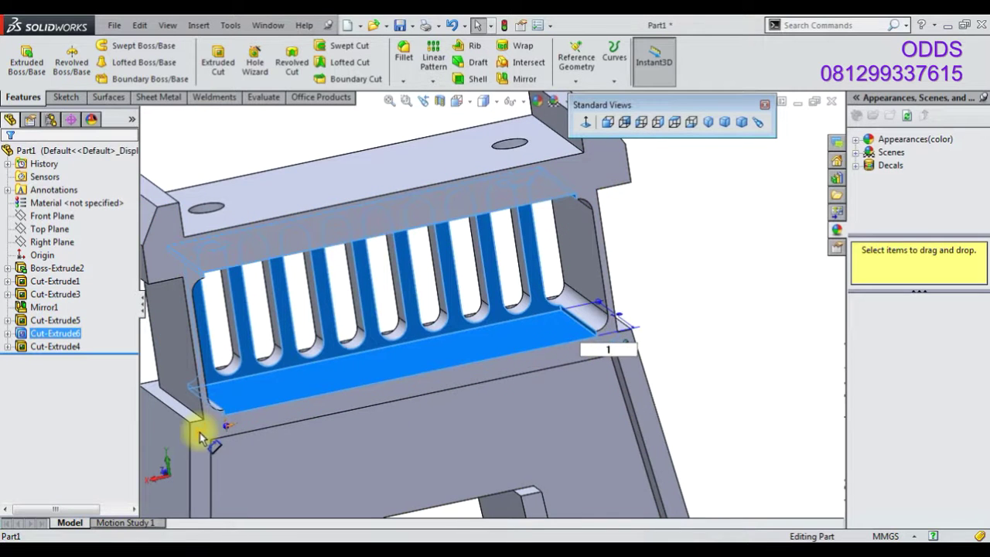
{"action": "key", "text": "Return"}
{"action": "left_click", "coordinate": [692, 370]}
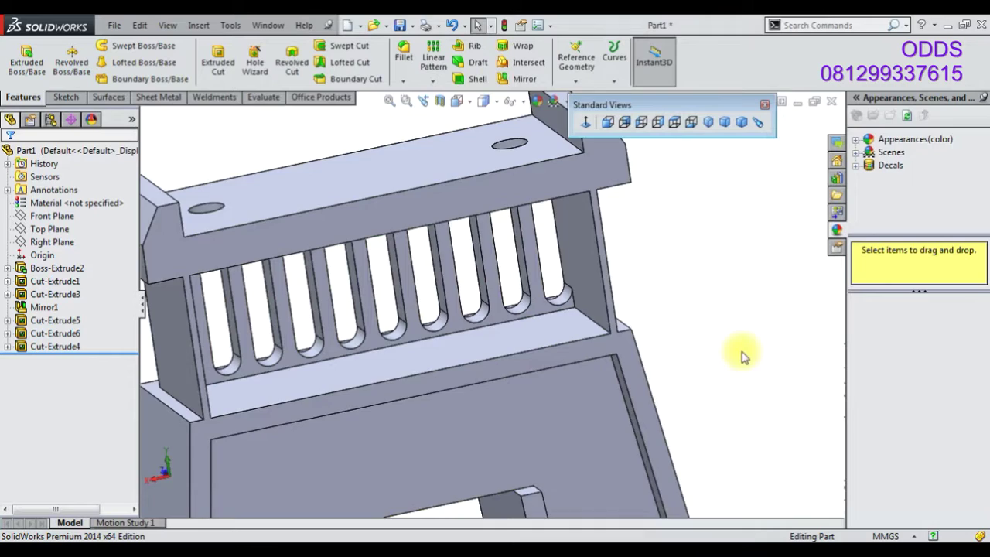
{"action": "mouse_move", "coordinate": [605, 317]}
{"action": "middle_mouse_down"}
{"action": "mouse_move", "coordinate": [557, 327]}
{"action": "mouse_move", "coordinate": [648, 310]}
{"action": "mouse_move", "coordinate": [742, 338]}
{"action": "mouse_move", "coordinate": [632, 416]}
{"action": "middle_mouse_up"}
{"action": "scroll", "coordinate": [631, 416], "scroll_direction": "down", "scroll_amount": 5}
{"action": "scroll", "coordinate": [548, 361], "scroll_direction": "down", "scroll_amount": 2}
Reopen Cut-Extrude4's slot sketch Sketch6 and reduce the slot pattern from 10 to 9
{"action": "left_click", "coordinate": [73, 344]}
{"action": "left_click", "coordinate": [53, 333], "text": "ctrl"}
{"action": "left_click", "coordinate": [52, 346]}
{"action": "left_click", "coordinate": [86, 304]}
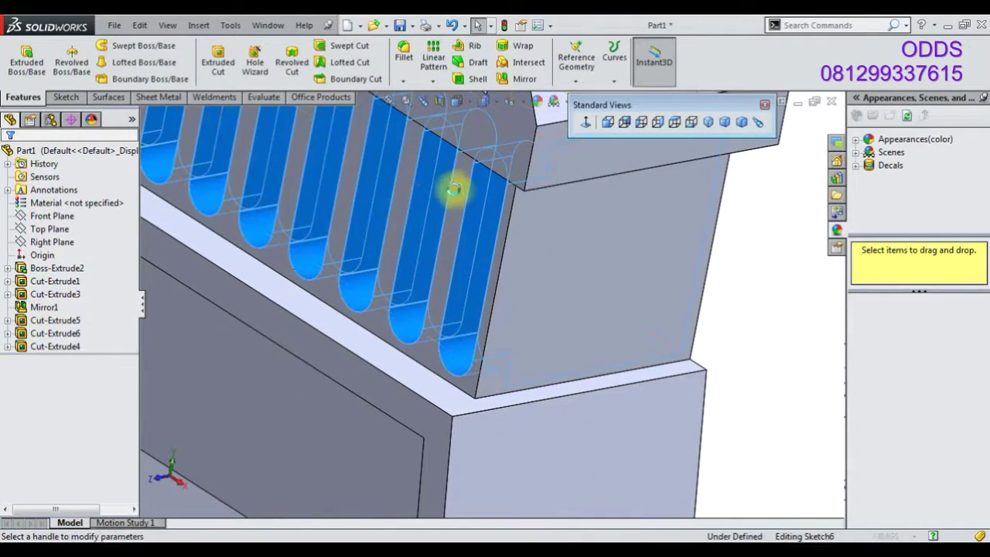
{"action": "left_click", "coordinate": [27, 158]}
{"action": "right_click", "coordinate": [39, 345]}
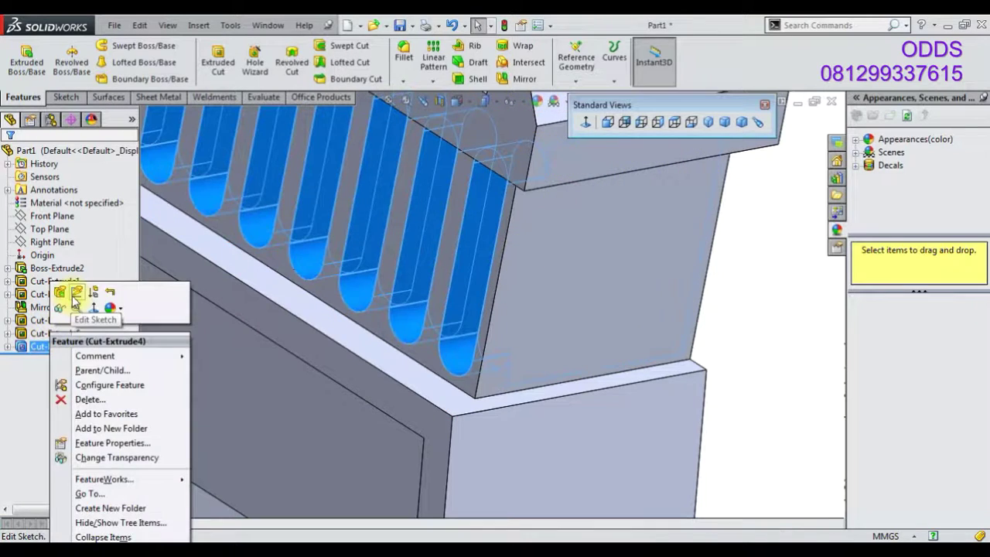
{"action": "left_click", "coordinate": [608, 122]}
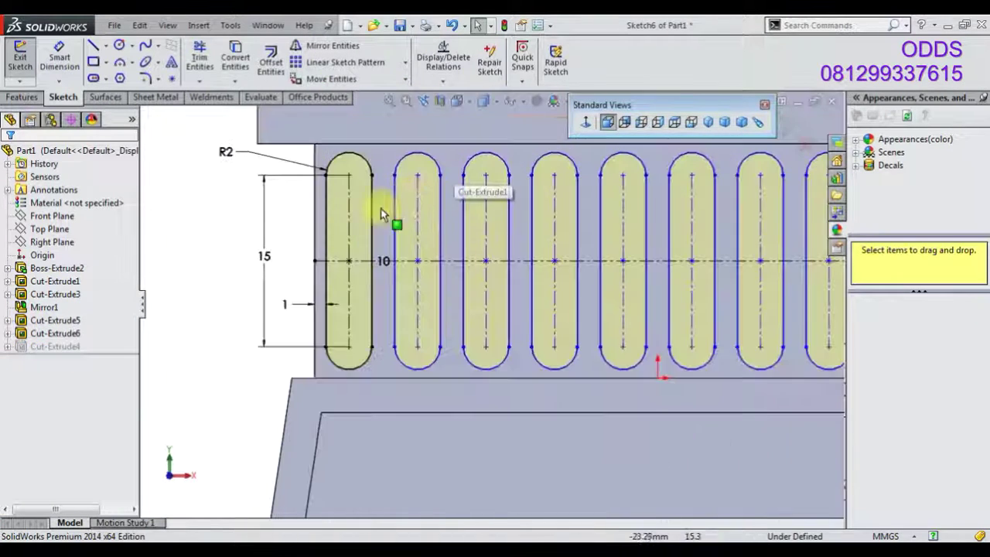
{"action": "double_click", "coordinate": [404, 261]}
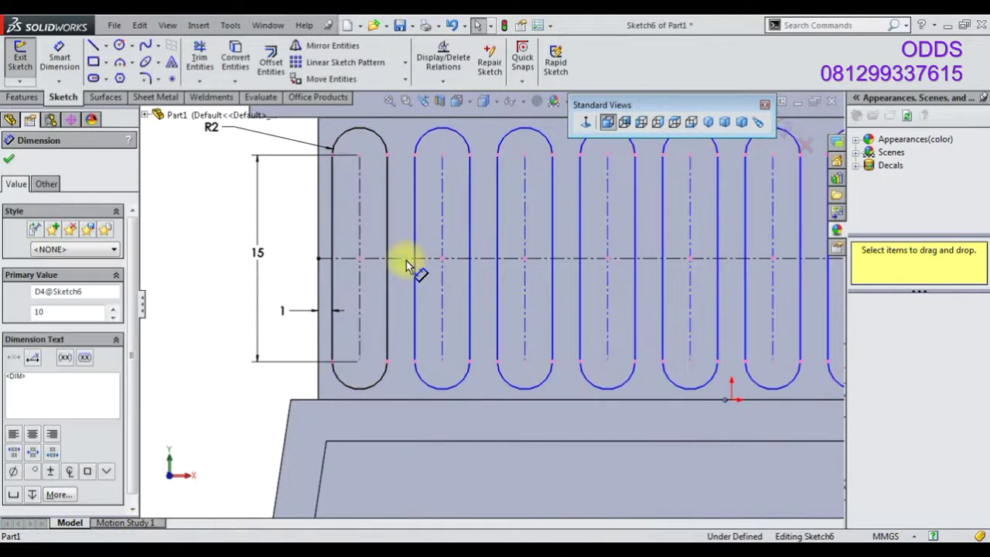
{"action": "type", "text": "9"}
{"action": "key", "text": "Return"}
{"action": "scroll", "coordinate": [531, 294], "scroll_direction": "up", "scroll_amount": 4}
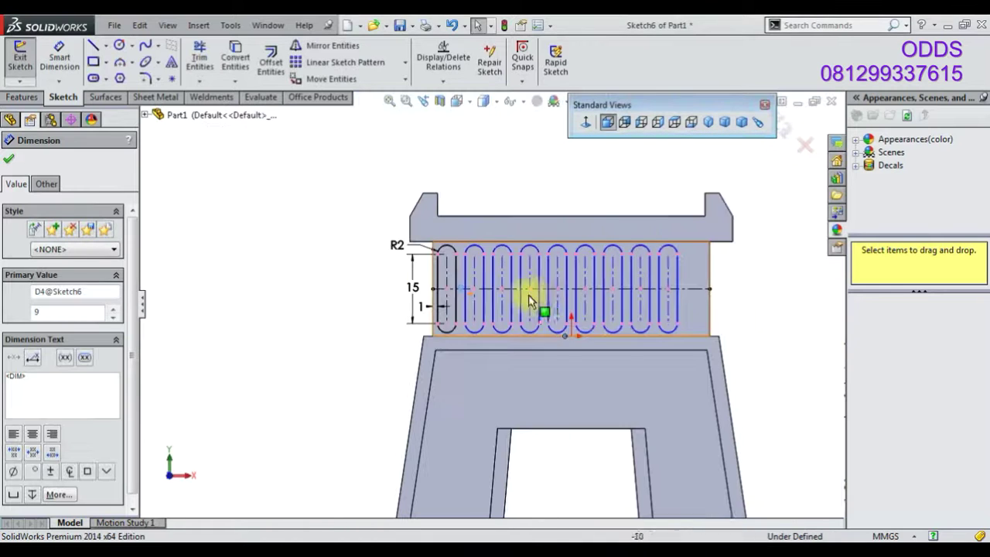
Change the 1 mm slot dimension, trying 3 and 5 before settling on 4
{"action": "double_click", "coordinate": [418, 308]}
{"action": "type", "text": "3"}
{"action": "key", "text": "Return"}
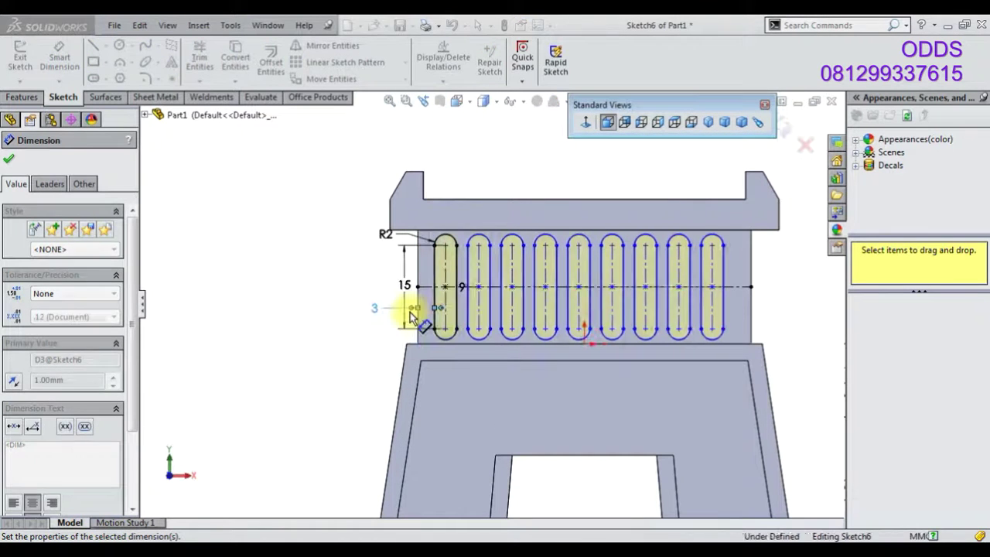
{"action": "double_click", "coordinate": [381, 307]}
{"action": "type", "text": "5"}
{"action": "key", "text": "Return"}
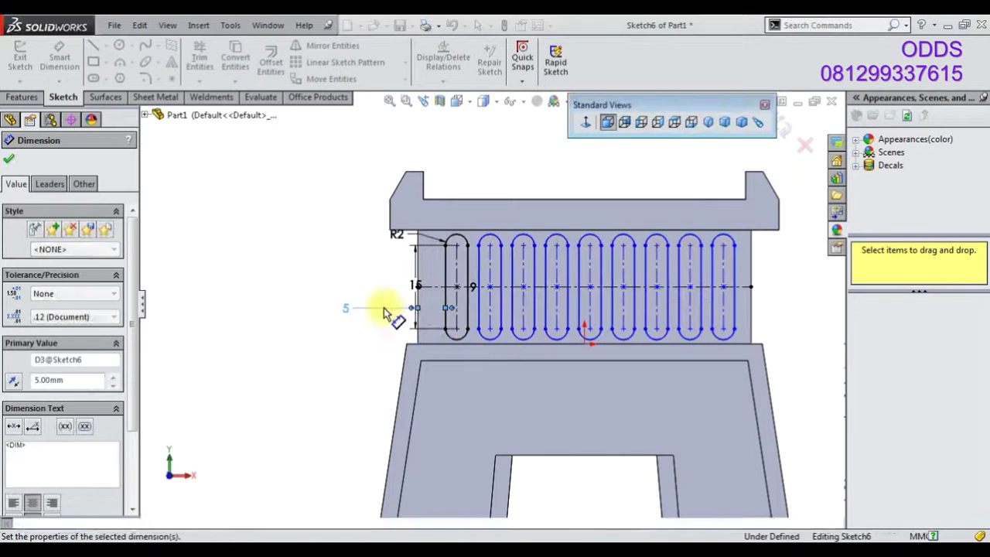
{"action": "double_click", "coordinate": [355, 314]}
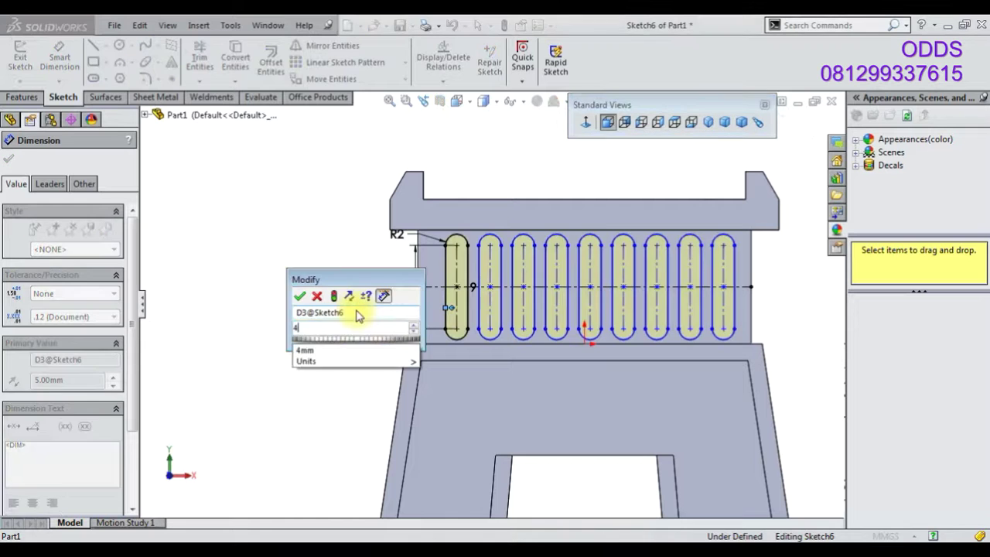
{"action": "type", "text": "4"}
{"action": "key", "text": "Return"}
Exit the slot sketch and inspect the rebuilt Cut-Extrude6 slots from an angled view
{"action": "left_click", "coordinate": [793, 121]}
{"action": "mouse_move", "coordinate": [843, 247]}
{"action": "middle_mouse_down"}
{"action": "mouse_move", "coordinate": [504, 294]}
{"action": "mouse_move", "coordinate": [181, 302]}
{"action": "middle_mouse_up"}
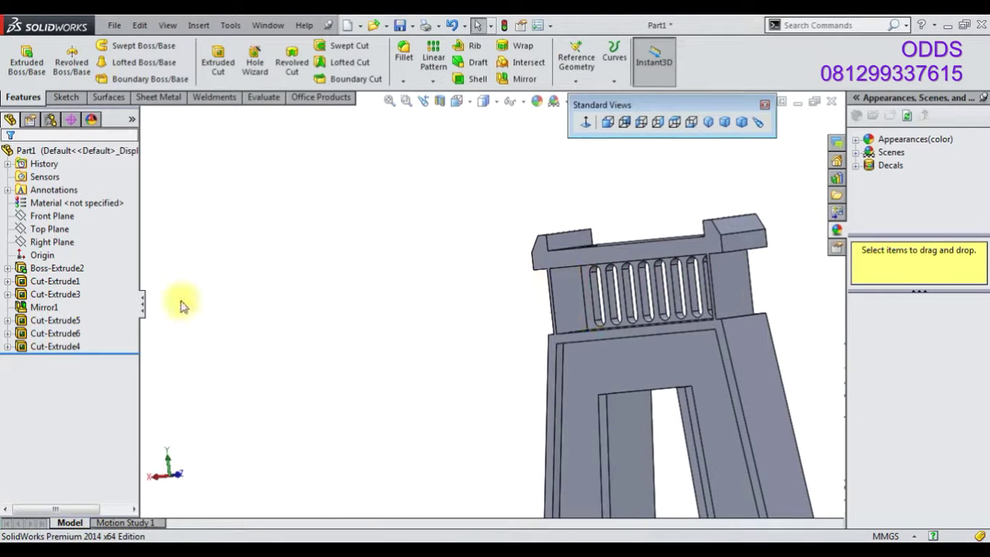
{"action": "left_click", "coordinate": [55, 333]}
{"action": "scroll", "coordinate": [643, 349], "scroll_direction": "up", "scroll_amount": 5}
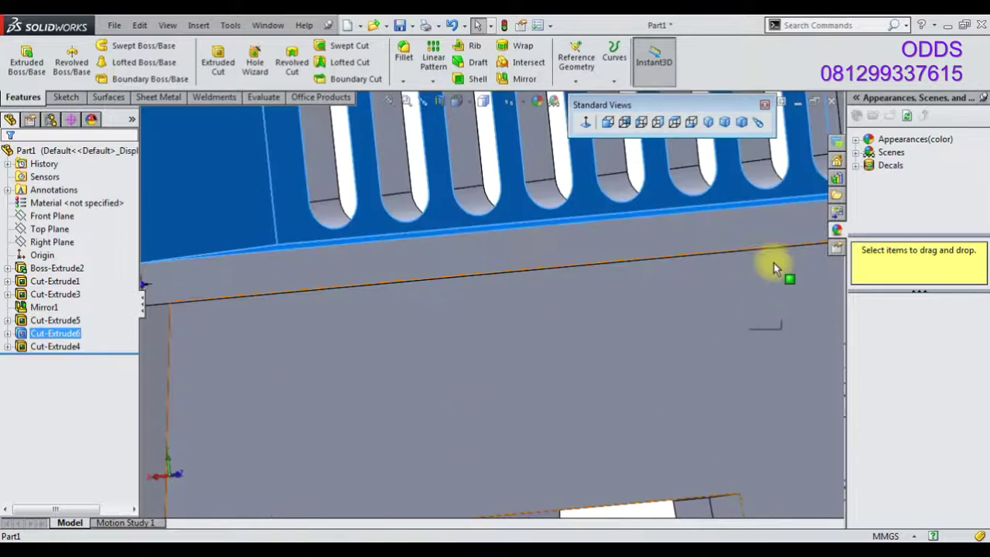
{"action": "scroll", "coordinate": [628, 271], "scroll_direction": "up", "scroll_amount": 2}
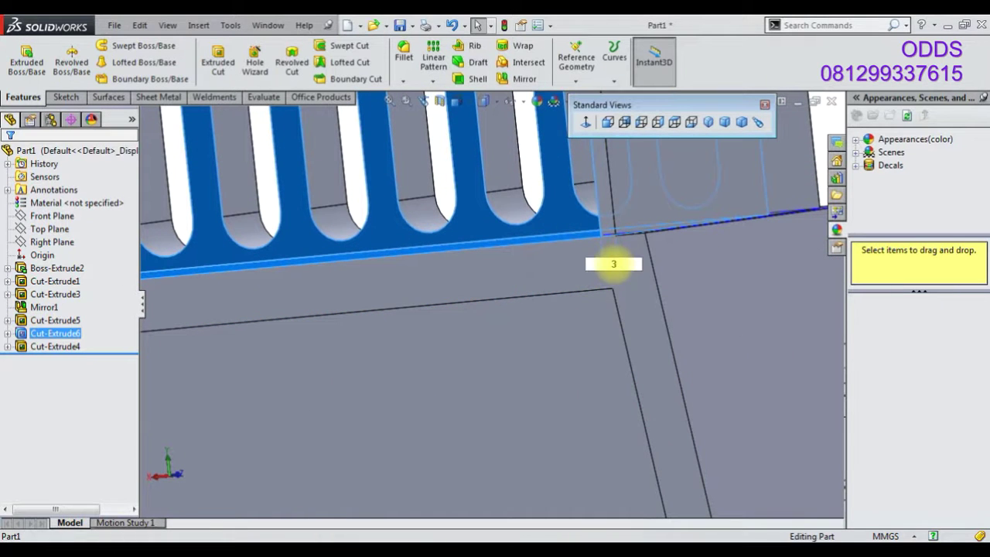
{"action": "scroll", "coordinate": [603, 271], "scroll_direction": "down", "scroll_amount": 3}
{"action": "scroll", "coordinate": [254, 320], "scroll_direction": "down", "scroll_amount": 2}
{"action": "scroll", "coordinate": [314, 316], "scroll_direction": "up", "scroll_amount": 5}
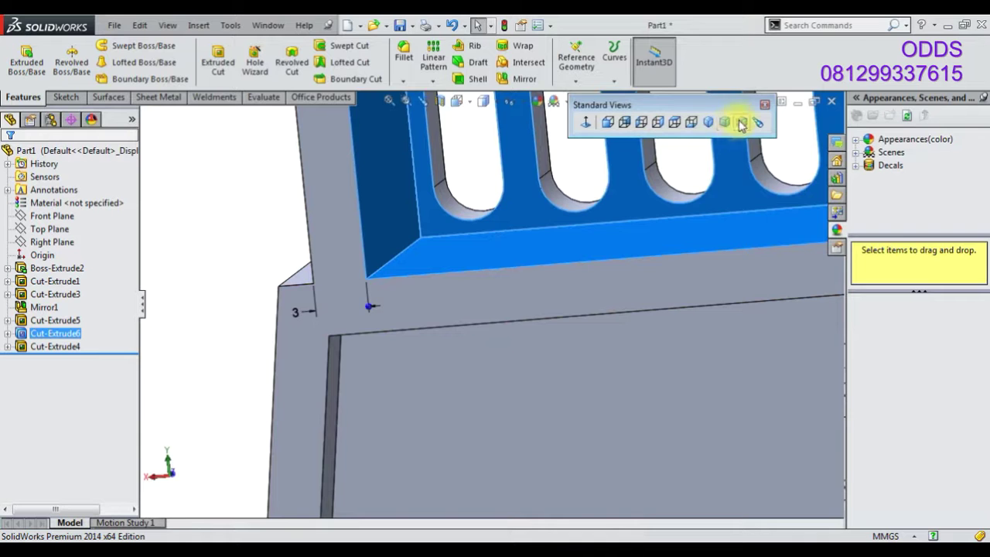
Show the whole tower leg in isometric view and save the part
{"action": "left_click", "coordinate": [708, 121]}
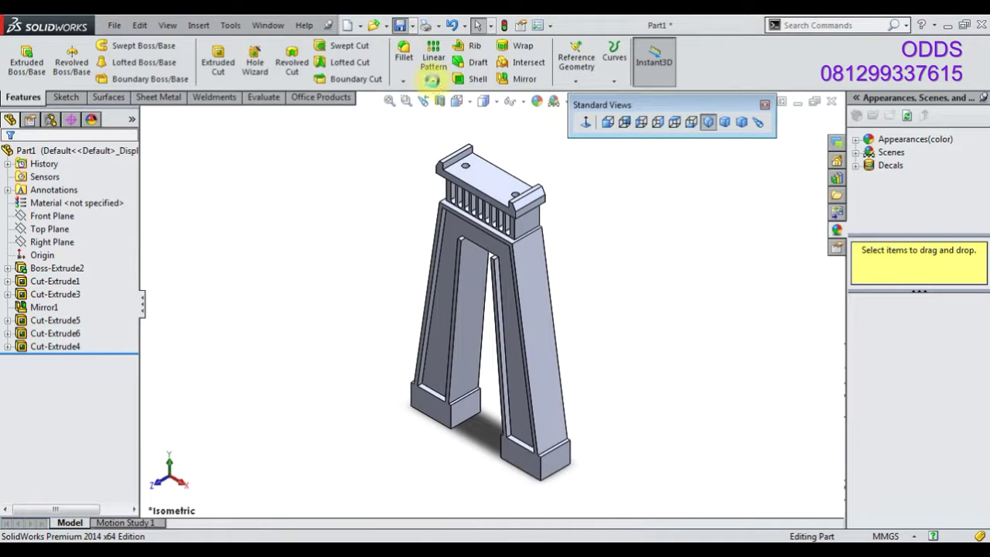
{"action": "key", "text": "Escape"}
{"action": "scroll", "coordinate": [473, 247], "scroll_direction": "up", "scroll_amount": 3}
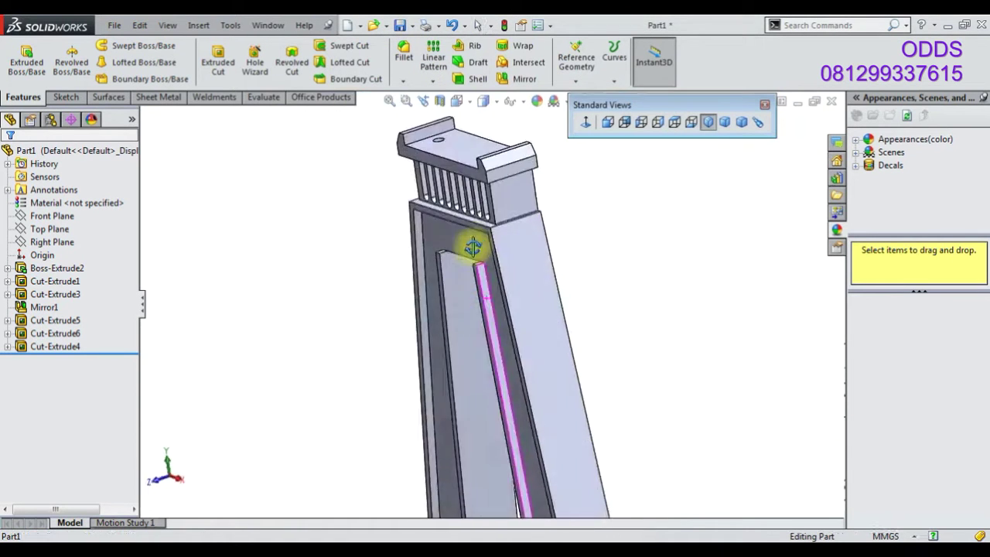
{"action": "scroll", "coordinate": [472, 246], "scroll_direction": "down", "scroll_amount": 2}
{"action": "scroll", "coordinate": [592, 237], "scroll_direction": "down", "scroll_amount": 2}
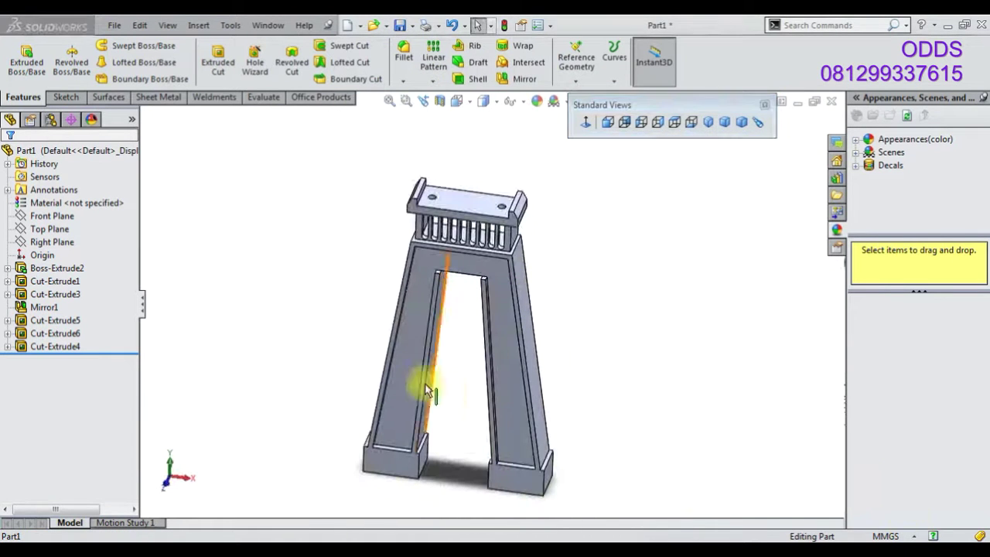
Start a new sketch on the Front Plane, viewed normal to it
{"action": "right_click", "coordinate": [68, 216]}
{"action": "left_click", "coordinate": [80, 196]}
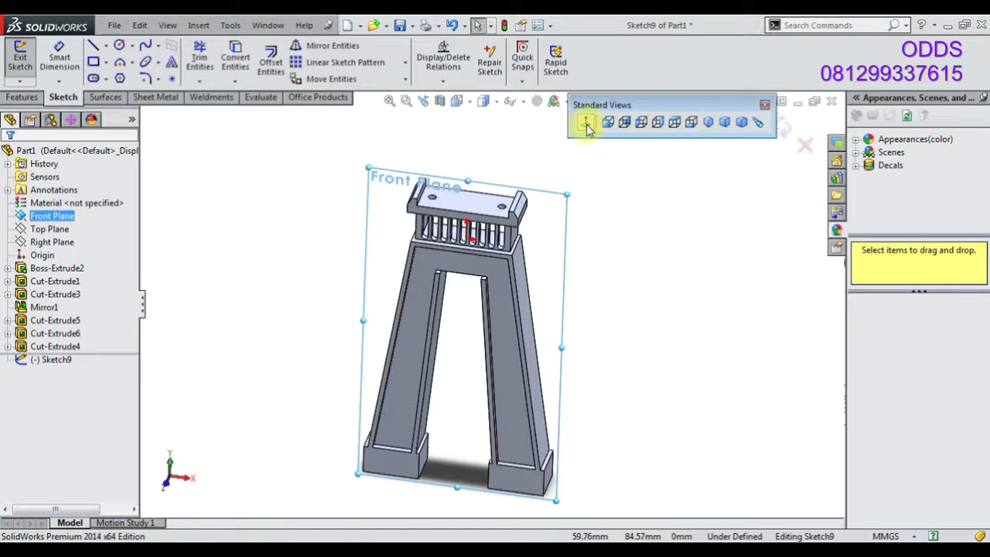
{"action": "left_click", "coordinate": [585, 122]}
{"action": "mouse_move", "coordinate": [120, 45]}
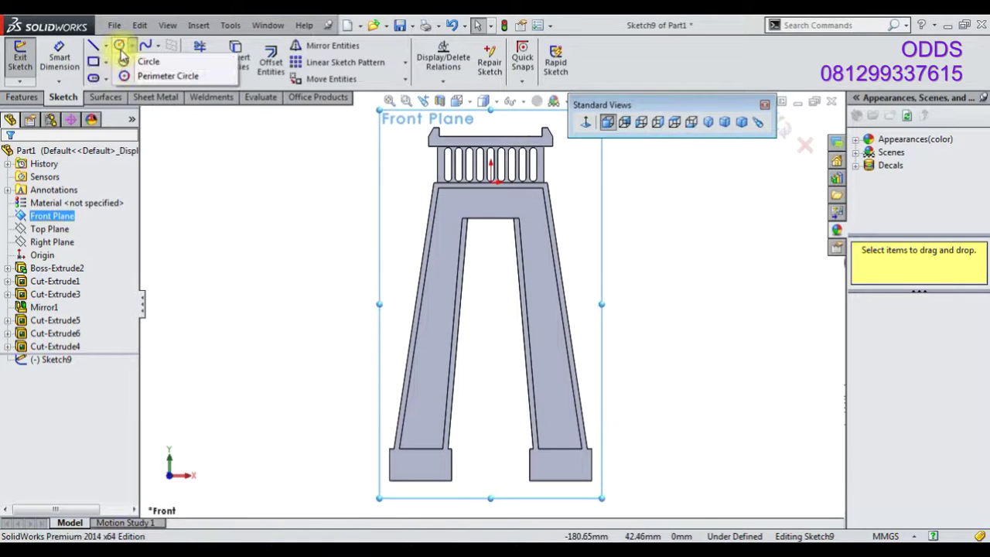
Draw a jogged vertical centreline up the left leg from the foot
{"action": "left_click", "coordinate": [123, 76]}
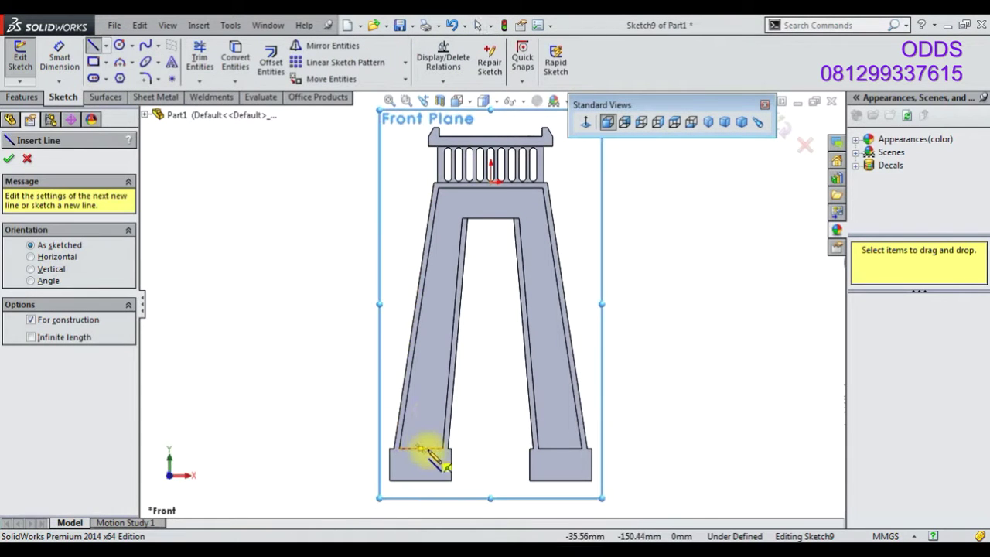
{"action": "left_click", "coordinate": [420, 449]}
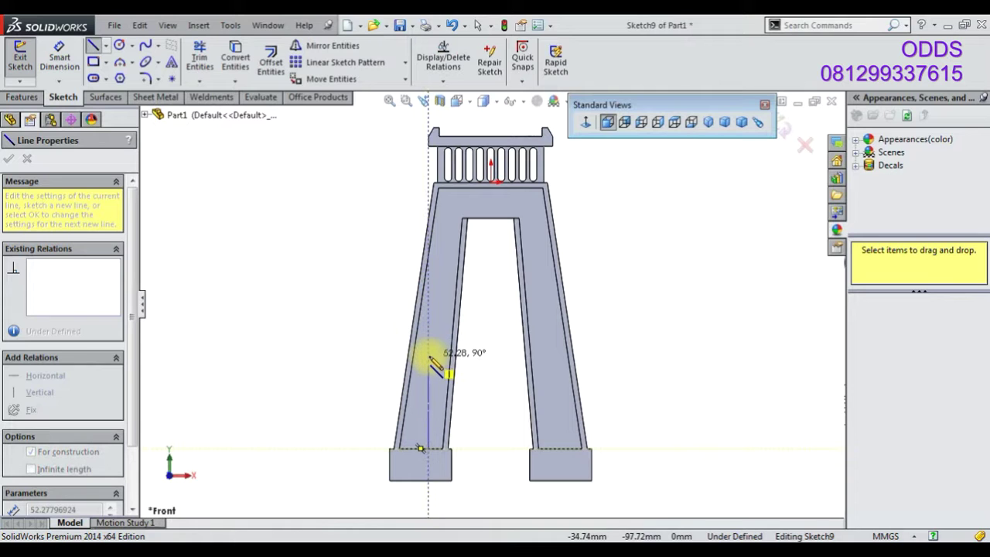
{"action": "left_click", "coordinate": [429, 357]}
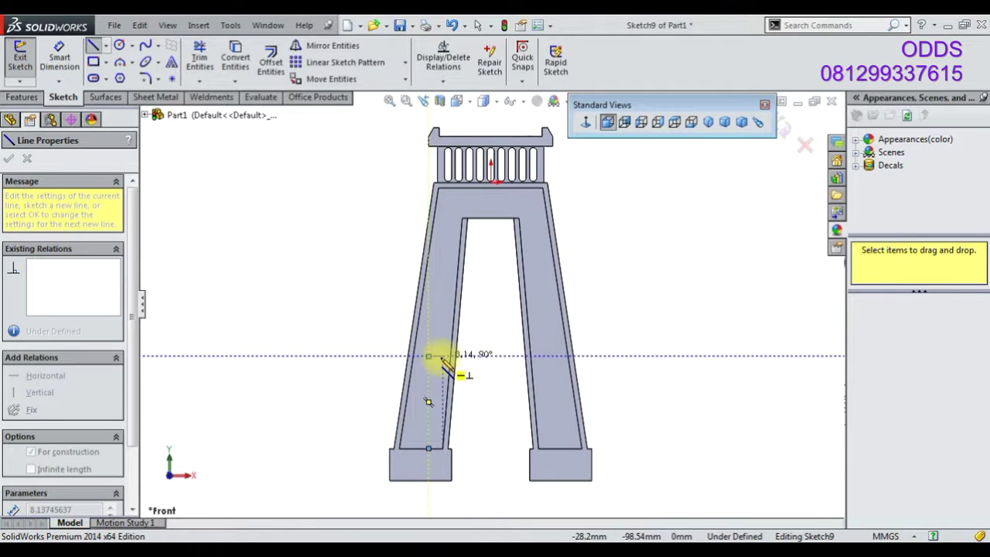
{"action": "scroll", "coordinate": [446, 366], "scroll_direction": "down", "scroll_amount": 3}
{"action": "left_click", "coordinate": [450, 332]}
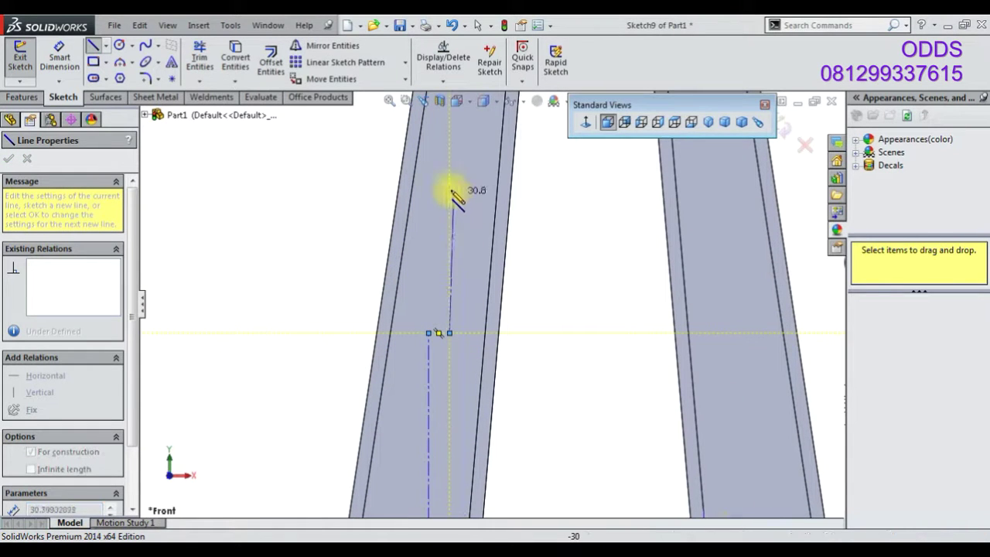
{"action": "left_click", "coordinate": [450, 190]}
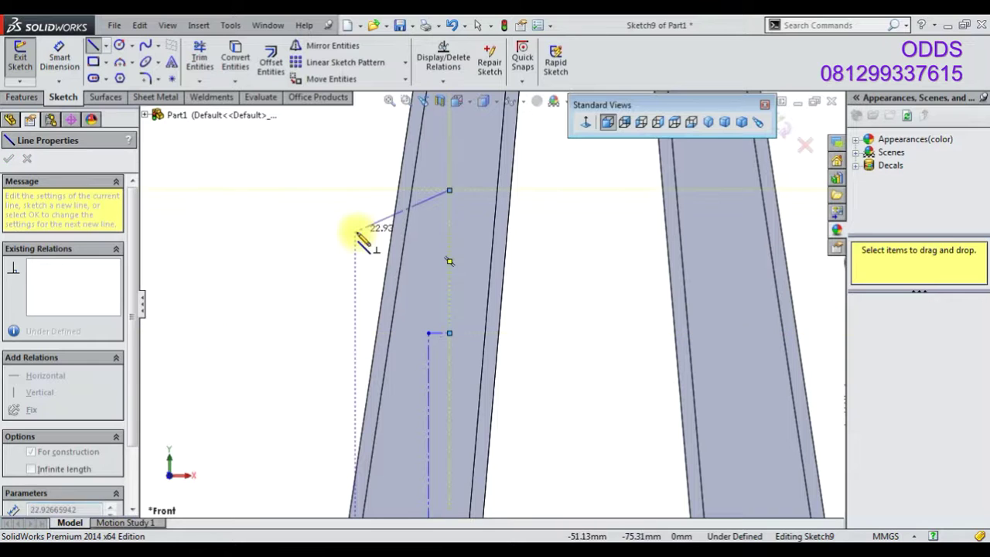
{"action": "right_click", "coordinate": [336, 207]}
{"action": "left_click", "coordinate": [357, 197]}
Add a short vertical centreline running down from the top bar
{"action": "left_click", "coordinate": [116, 61]}
{"action": "scroll", "coordinate": [531, 159], "scroll_direction": "up", "scroll_amount": 3}
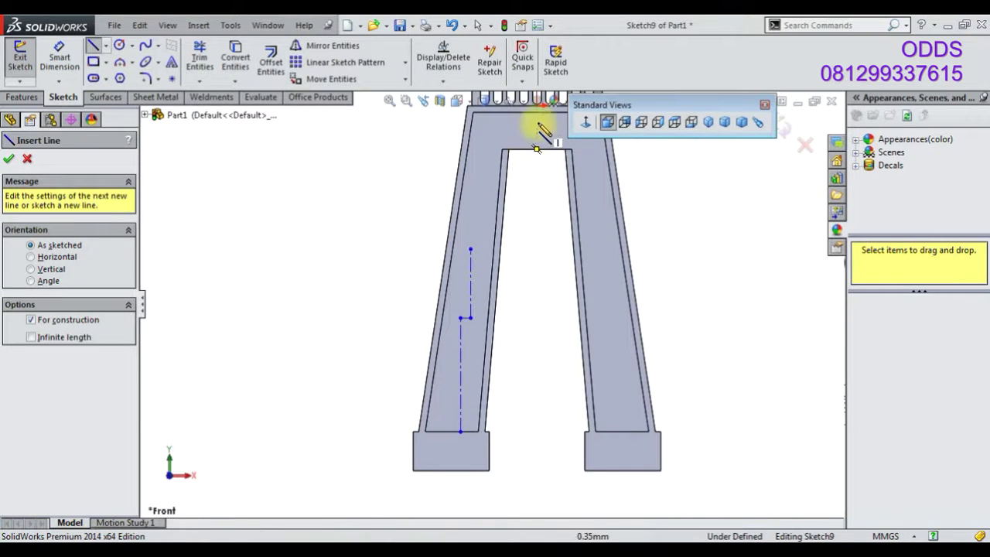
{"action": "scroll", "coordinate": [538, 116], "scroll_direction": "up", "scroll_amount": 3}
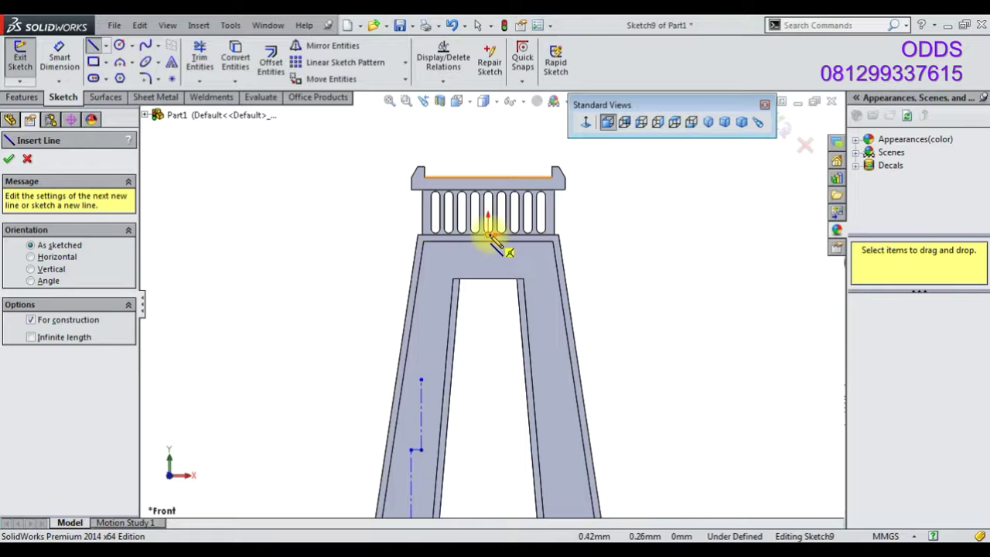
{"action": "left_click_drag", "start_coordinate": [488, 233], "coordinate": [487, 278]}
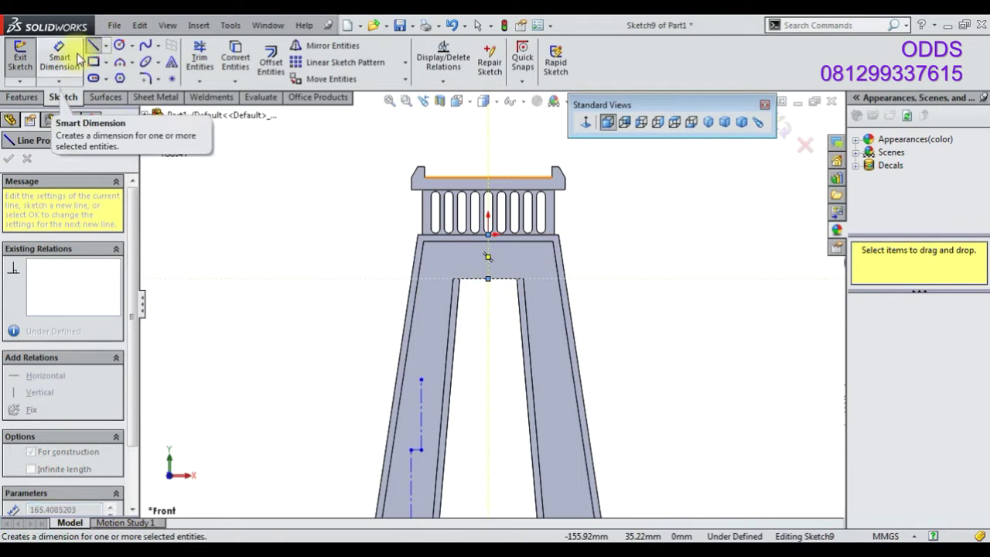
{"action": "left_click", "coordinate": [60, 54]}
Trim the unwanted centreline piece and draw a new centreline in the lower leg
{"action": "scroll", "coordinate": [445, 433], "scroll_direction": "up", "scroll_amount": 2}
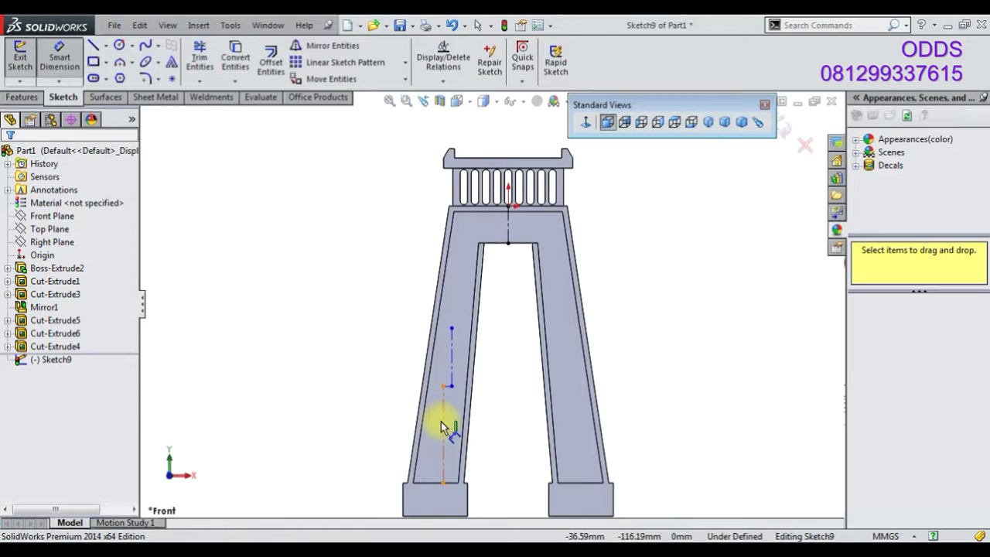
{"action": "left_click", "coordinate": [196, 68]}
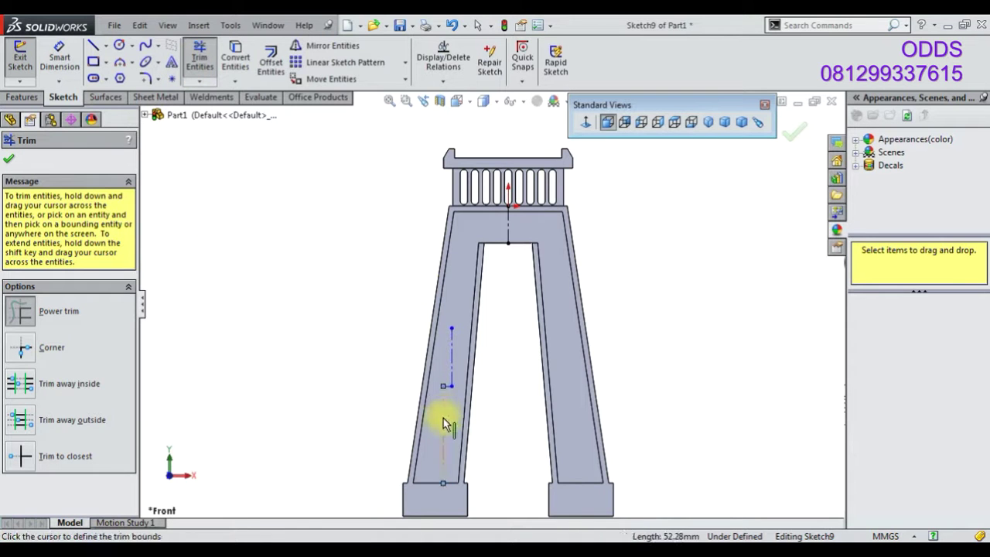
{"action": "left_click", "coordinate": [107, 46]}
{"action": "left_click", "coordinate": [124, 71]}
{"action": "scroll", "coordinate": [445, 382], "scroll_direction": "down", "scroll_amount": 2}
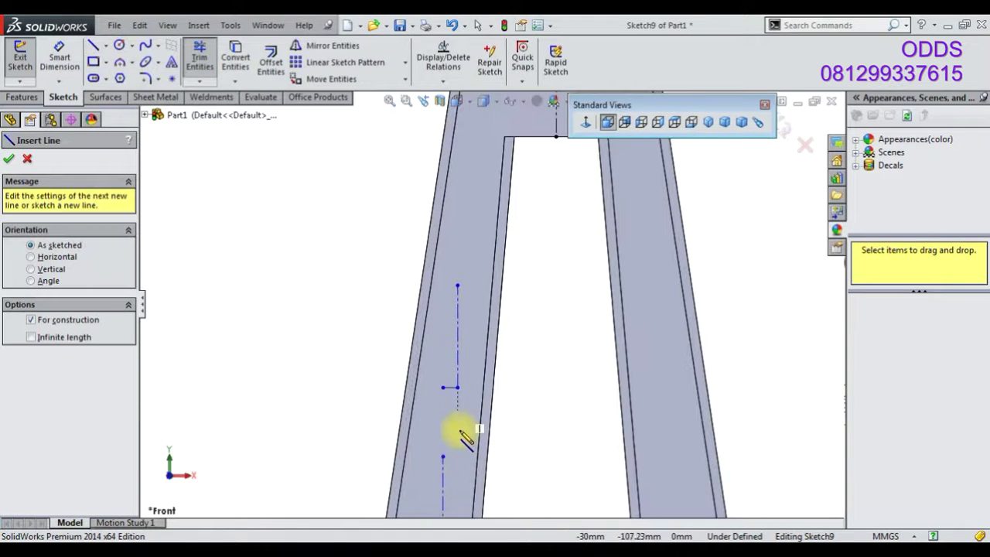
{"action": "left_click", "coordinate": [443, 458]}
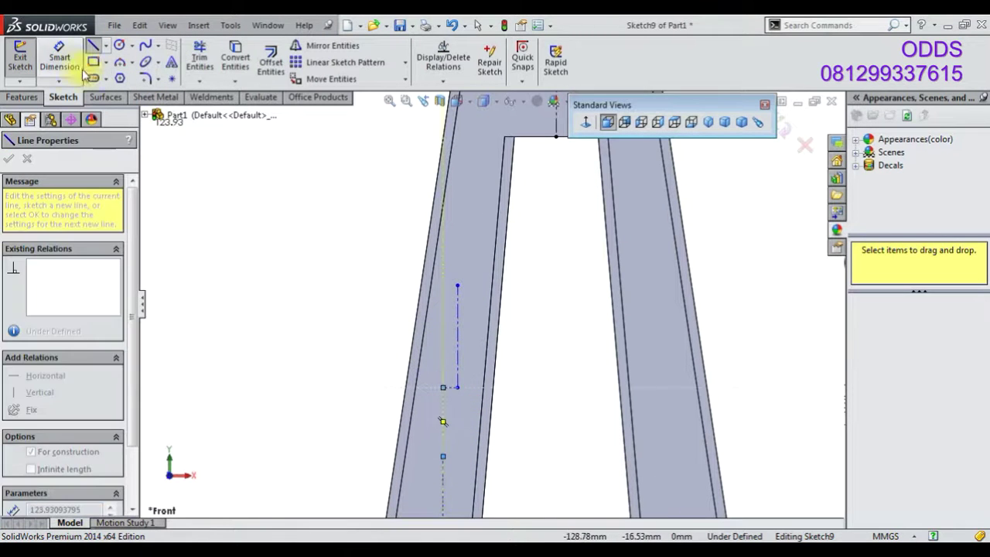
{"action": "left_click", "coordinate": [94, 46]}
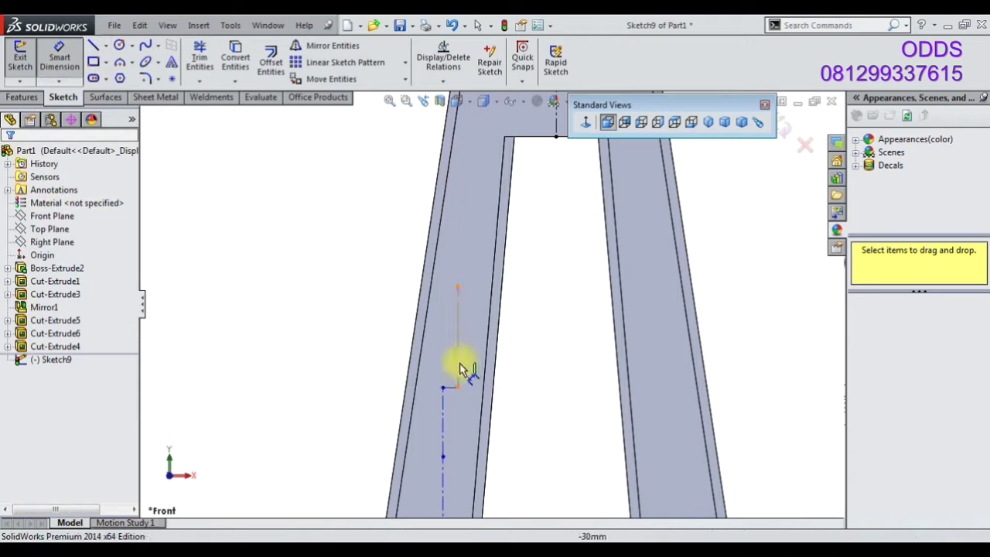
Dimension the left-leg centreline lengths as 18, 58 and 39
{"action": "left_click", "coordinate": [445, 420]}
{"action": "left_click", "coordinate": [386, 419]}
{"action": "type", "text": "18"}
{"action": "key", "text": "Return"}
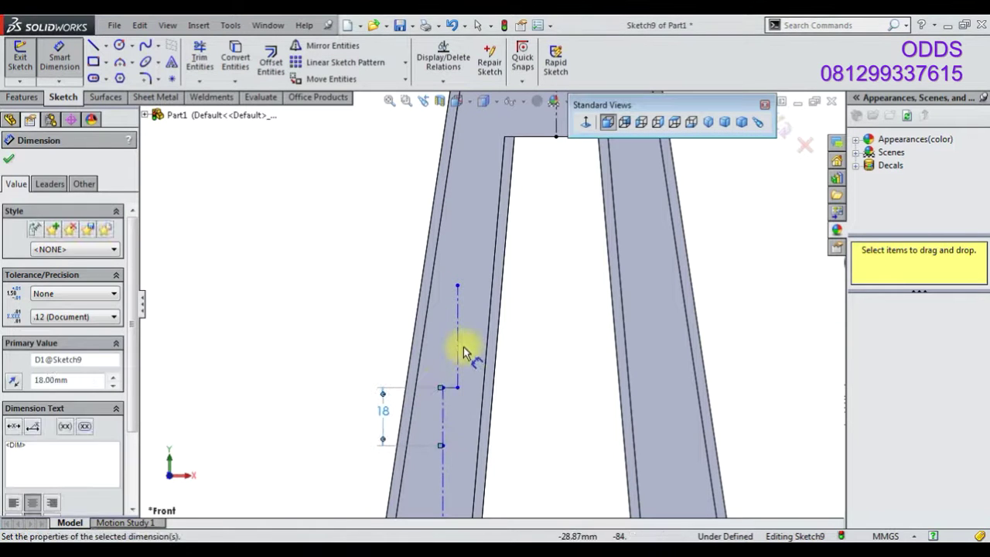
{"action": "left_click", "coordinate": [462, 352]}
{"action": "left_click", "coordinate": [386, 353]}
{"action": "type", "text": "58"}
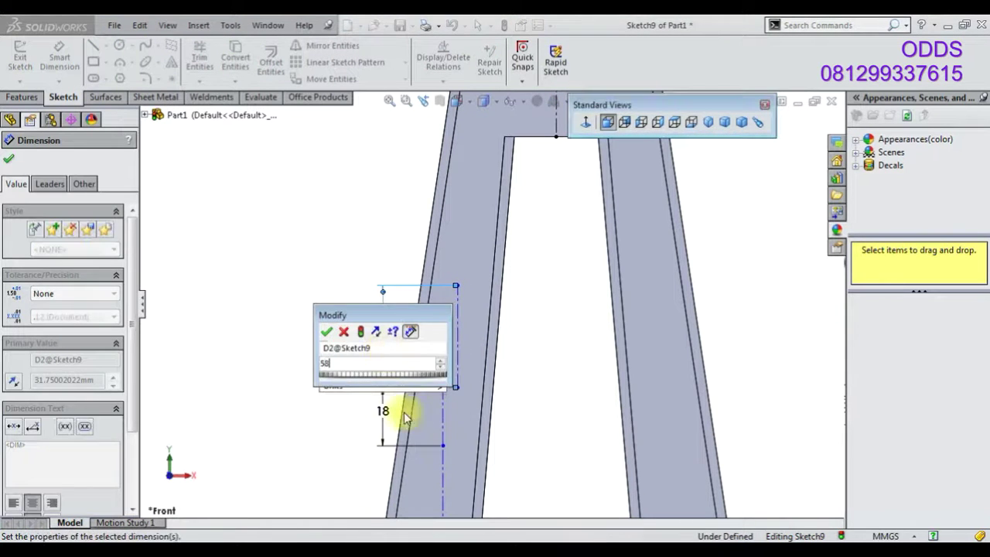
{"action": "key", "text": "Return"}
{"action": "left_click", "coordinate": [441, 475]}
{"action": "left_click", "coordinate": [379, 495]}
{"action": "type", "text": "39"}
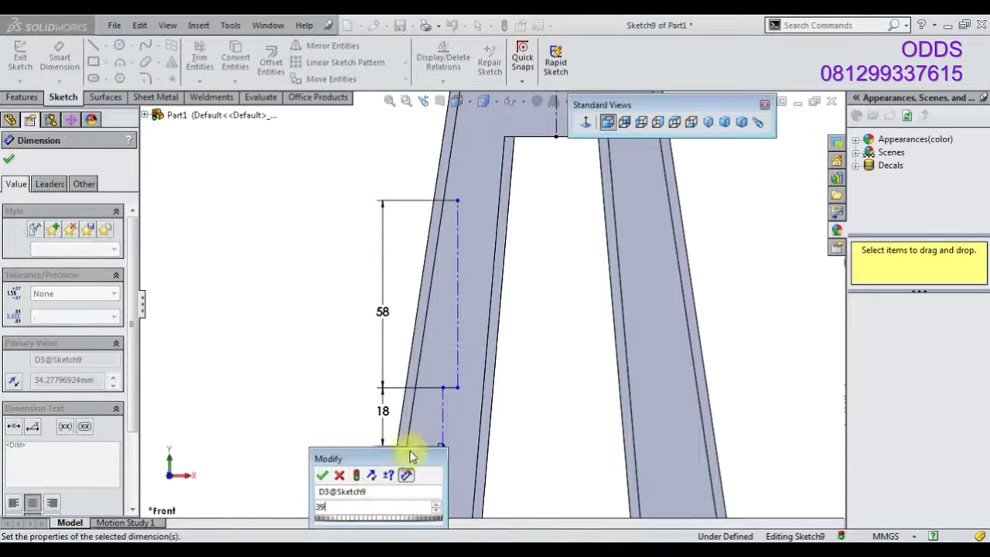
{"action": "key", "text": "Return"}
Dimension the centrelines' horizontal offsets from the centre line as 26 and 30
{"action": "left_click", "coordinate": [457, 222]}
{"action": "left_click", "coordinate": [541, 203]}
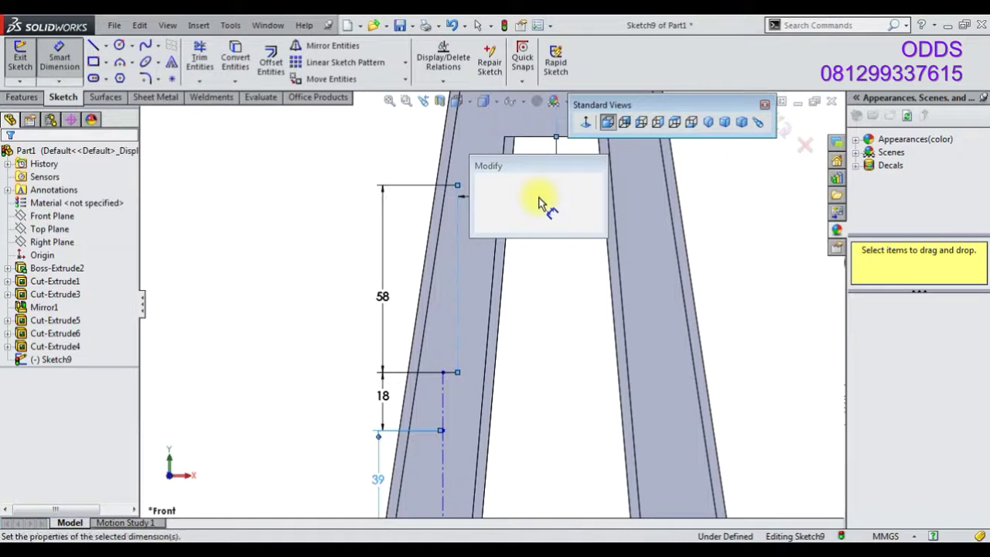
{"action": "type", "text": "26"}
{"action": "key", "text": "Return"}
{"action": "left_click", "coordinate": [443, 404]}
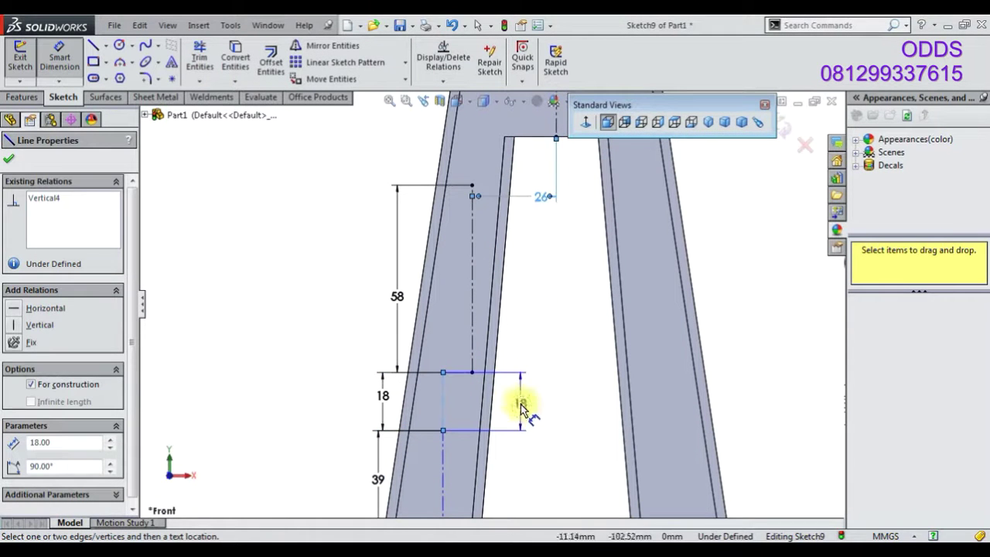
{"action": "left_click", "coordinate": [560, 133]}
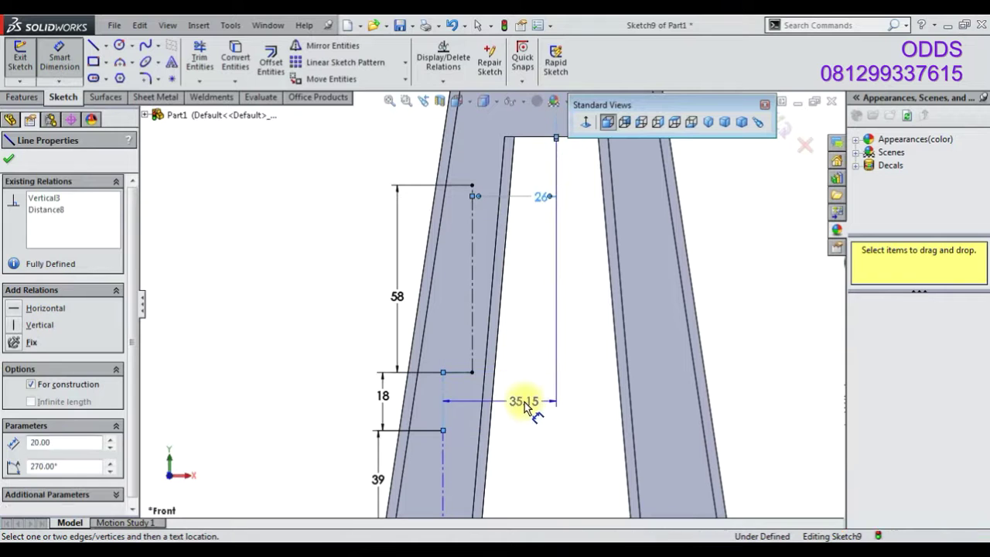
{"action": "left_click", "coordinate": [528, 402]}
{"action": "key", "text": "Return"}
{"action": "scroll", "coordinate": [524, 406], "scroll_direction": "up", "scroll_amount": 2}
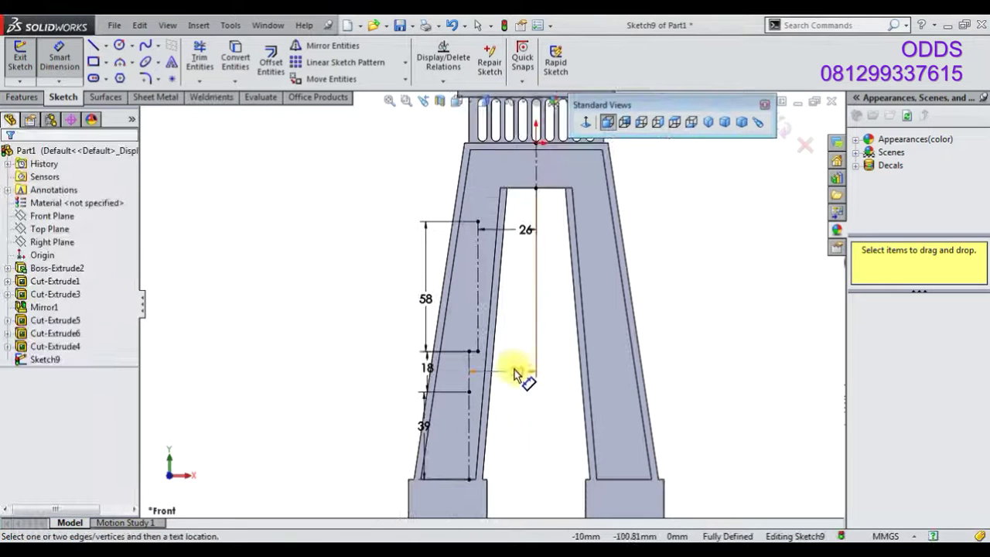
Sketch three small circles to the left of the part
{"action": "left_click", "coordinate": [119, 45]}
{"action": "left_click", "coordinate": [390, 249]}
{"action": "left_click", "coordinate": [390, 258]}
{"action": "left_click", "coordinate": [381, 303]}
{"action": "left_click", "coordinate": [381, 314]}
{"action": "left_click", "coordinate": [380, 330]}
{"action": "left_click", "coordinate": [381, 343]}
Make the two lower circles equal in size
{"action": "right_click", "coordinate": [303, 287]}
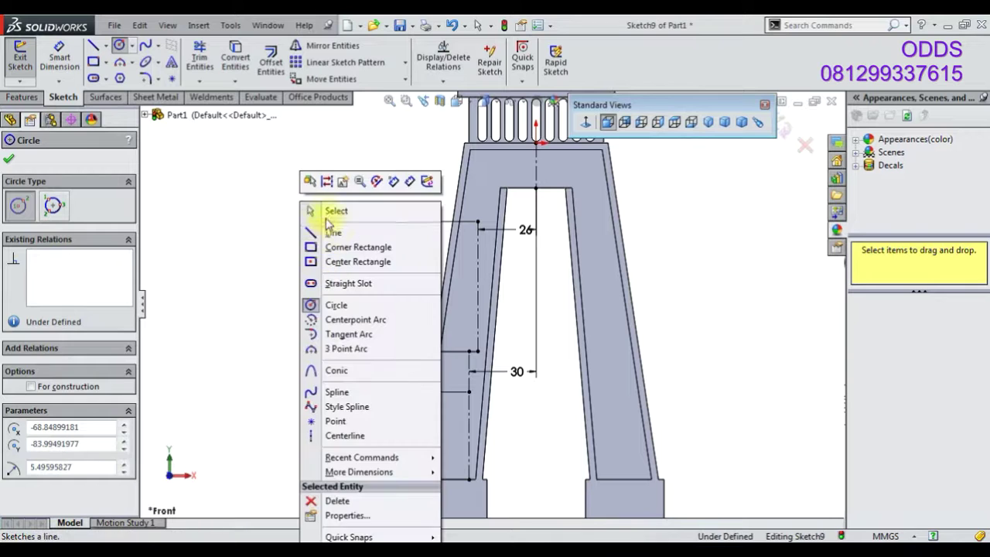
{"action": "left_click", "coordinate": [329, 211]}
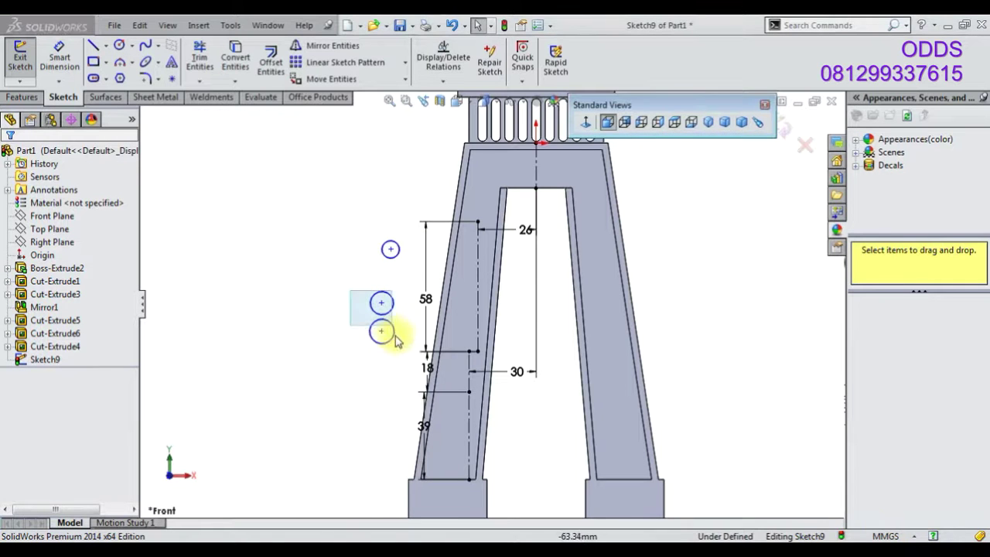
{"action": "left_click_drag", "start_coordinate": [337, 280], "coordinate": [410, 354]}
{"action": "left_click", "coordinate": [535, 267]}
Dimension the circle diameters as Ø3 and Ø5
{"action": "left_click", "coordinate": [59, 58]}
{"action": "left_click", "coordinate": [371, 296]}
{"action": "left_click", "coordinate": [333, 285]}
{"action": "type", "text": "5"}
{"action": "key", "text": "Return"}
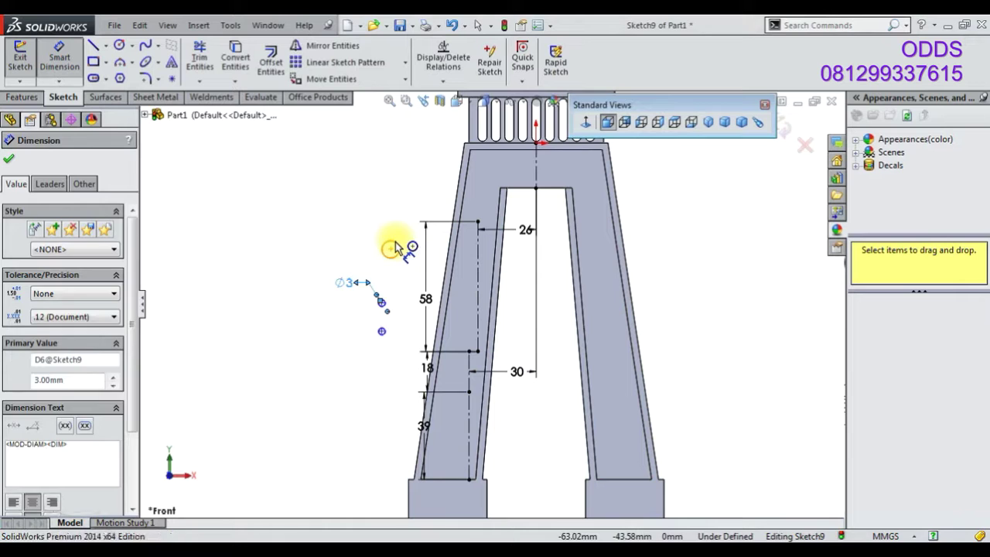
{"action": "left_click", "coordinate": [381, 303]}
{"action": "left_click", "coordinate": [369, 235]}
{"action": "type", "text": "5"}
{"action": "key", "text": "Return"}
{"action": "right_click", "coordinate": [300, 255]}
{"action": "key", "text": "Escape"}
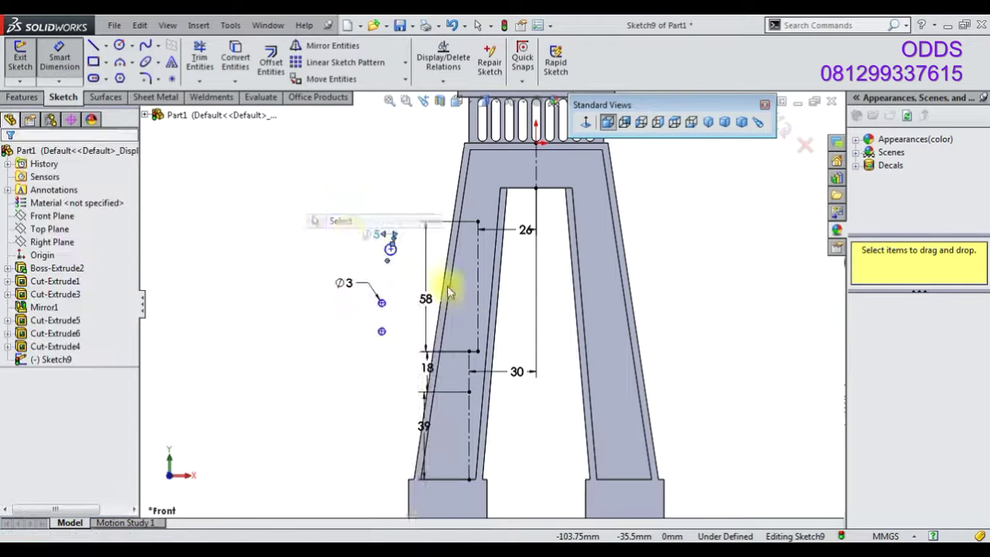
Snap the Ø5 and Ø3 circles onto the ends of the left-leg centrelines
{"action": "scroll", "coordinate": [464, 294], "scroll_direction": "down", "scroll_amount": 3}
{"action": "left_click", "coordinate": [317, 211]}
{"action": "left_click_drag", "start_coordinate": [415, 205], "coordinate": [470, 164]}
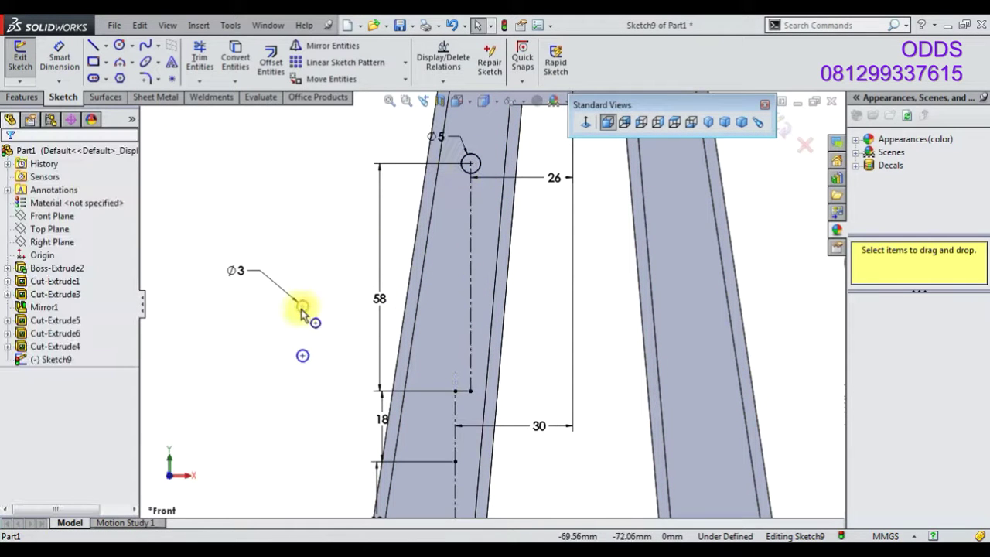
{"action": "left_click_drag", "start_coordinate": [359, 339], "coordinate": [454, 391]}
{"action": "left_click_drag", "start_coordinate": [302, 354], "coordinate": [454, 463]}
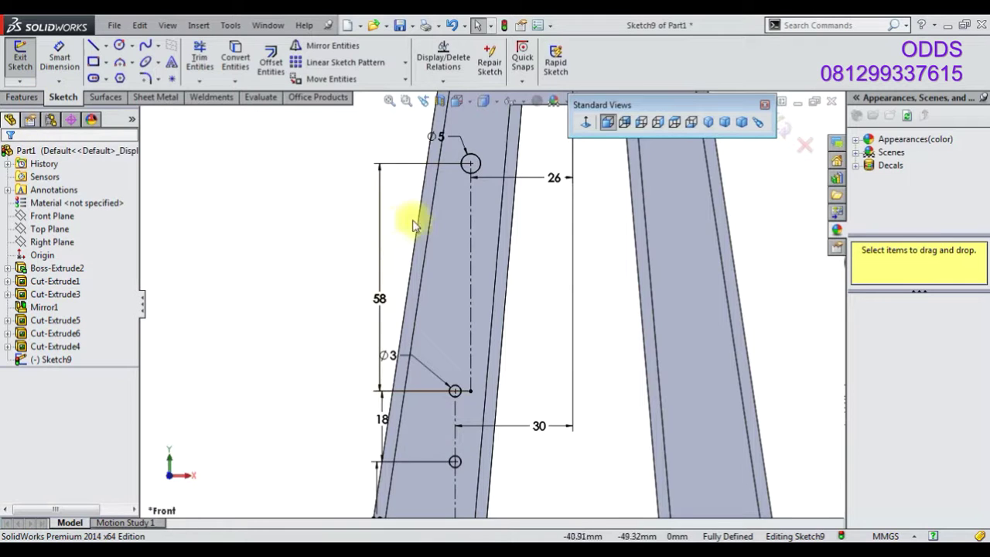
Mirror the Ø5 circle onto the right leg about the vertical centre line
{"action": "scroll", "coordinate": [433, 209], "scroll_direction": "up", "scroll_amount": 1}
{"action": "left_click", "coordinate": [473, 186]}
{"action": "scroll", "coordinate": [464, 178], "scroll_direction": "up", "scroll_amount": 2}
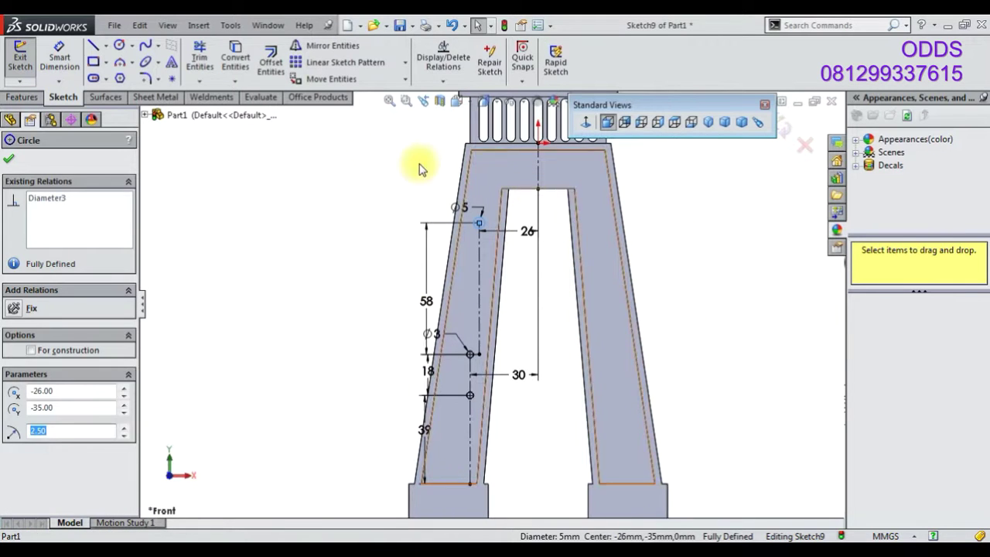
{"action": "left_click", "coordinate": [310, 56]}
{"action": "left_click", "coordinate": [538, 177]}
{"action": "left_click", "coordinate": [8, 158]}
Set up an extruded cut through all in both directions
{"action": "left_click", "coordinate": [21, 97]}
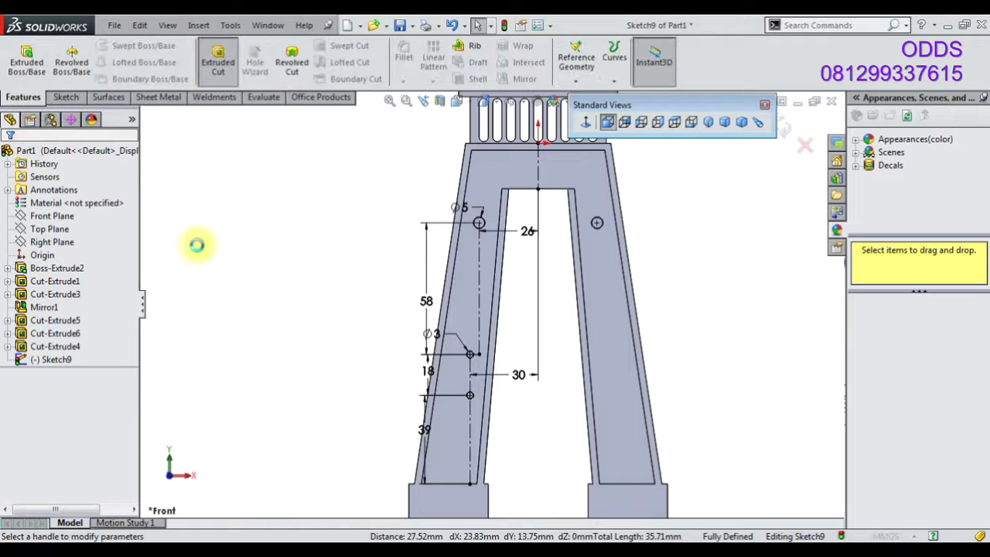
{"action": "left_click", "coordinate": [93, 243]}
{"action": "left_click", "coordinate": [61, 273]}
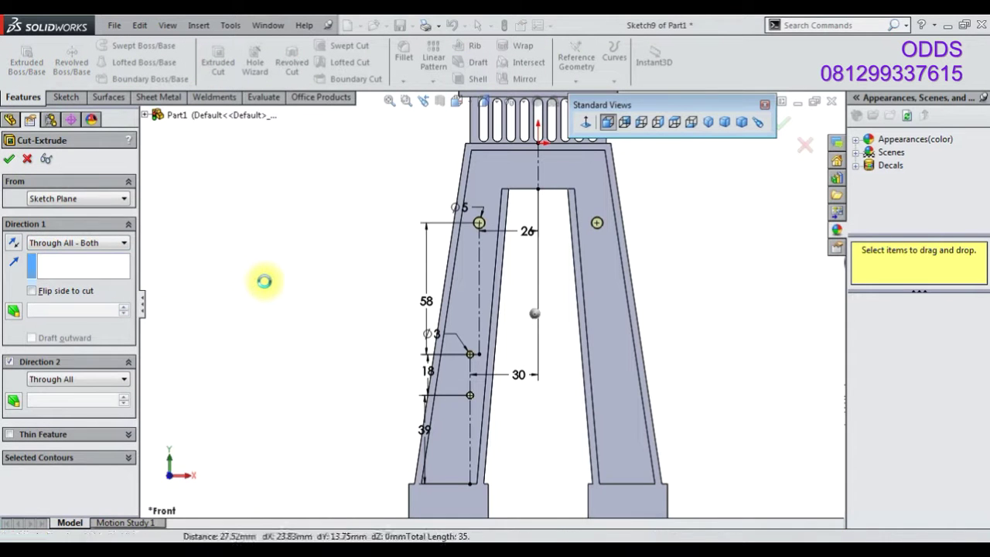
Confirm the through-all hole cut and select the leg's front face
{"action": "right_click", "coordinate": [629, 286]}
{"action": "mouse_move", "coordinate": [521, 306]}
{"action": "middle_mouse_down"}
{"action": "mouse_move", "coordinate": [531, 302]}
{"action": "mouse_move", "coordinate": [440, 321]}
{"action": "mouse_move", "coordinate": [482, 250]}
{"action": "middle_mouse_up"}
{"action": "left_click", "coordinate": [481, 250]}
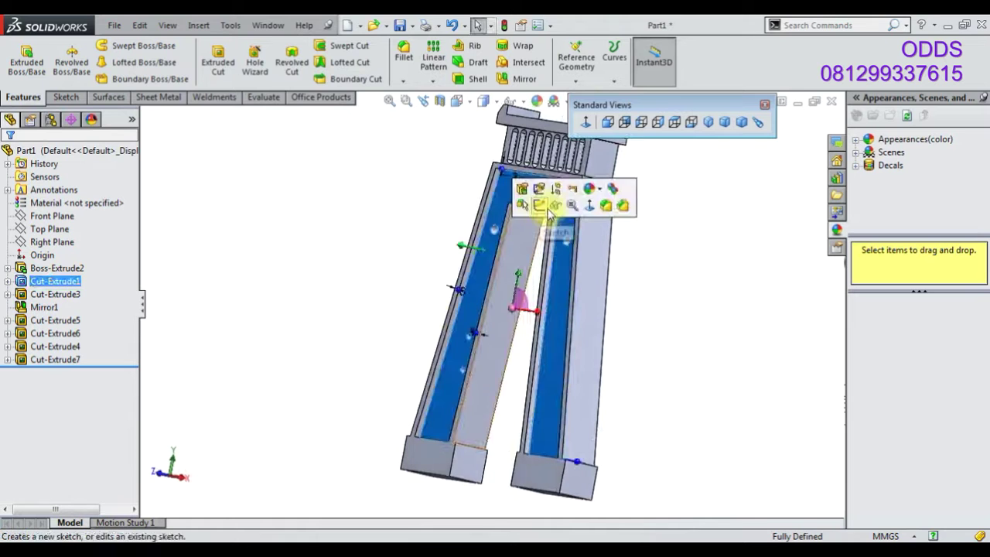
{"action": "left_click", "coordinate": [413, 147]}
{"action": "left_click", "coordinate": [484, 255]}
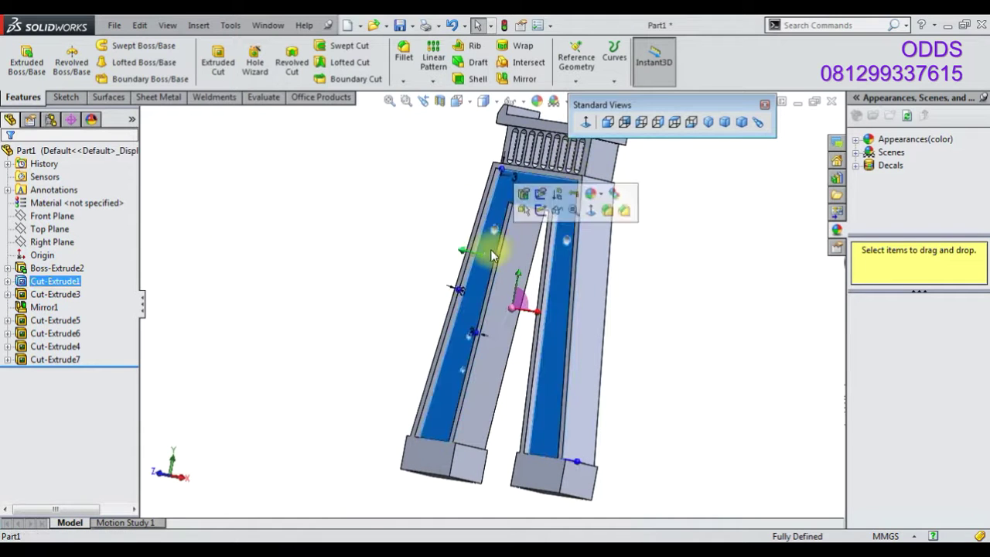
Open a new sketch on that face, viewed normal to it
{"action": "left_click", "coordinate": [548, 213]}
{"action": "left_click", "coordinate": [596, 130]}
{"action": "left_click", "coordinate": [119, 45]}
Draw a Ø10 circle around the left hole
{"action": "scroll", "coordinate": [466, 255], "scroll_direction": "down", "scroll_amount": 3}
{"action": "scroll", "coordinate": [429, 259], "scroll_direction": "down", "scroll_amount": 2}
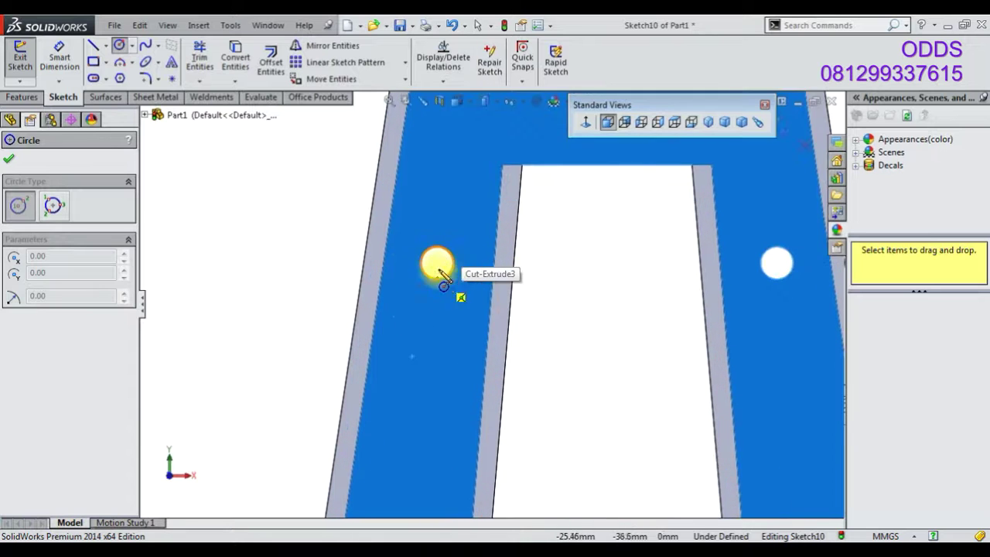
{"action": "scroll", "coordinate": [437, 262], "scroll_direction": "down", "scroll_amount": 1}
{"action": "left_click", "coordinate": [438, 263]}
{"action": "left_click", "coordinate": [448, 303]}
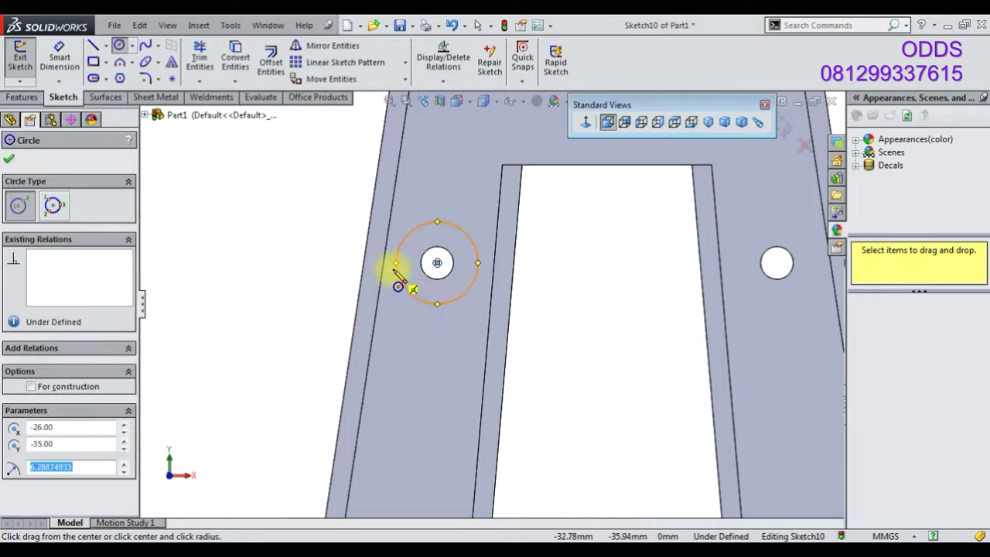
{"action": "left_click", "coordinate": [69, 66]}
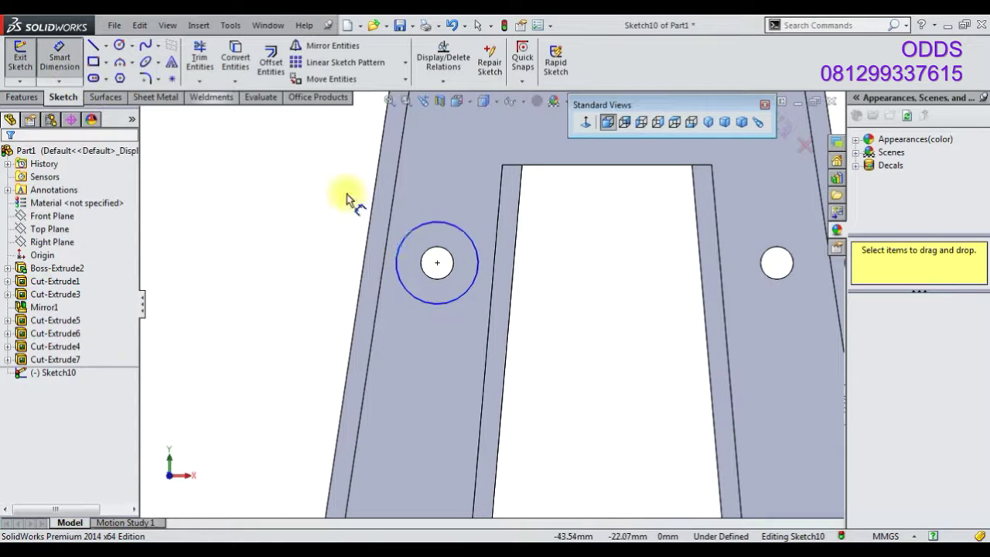
{"action": "left_click", "coordinate": [401, 249]}
{"action": "left_click", "coordinate": [313, 232]}
{"action": "type", "text": "10"}
{"action": "key", "text": "Return"}
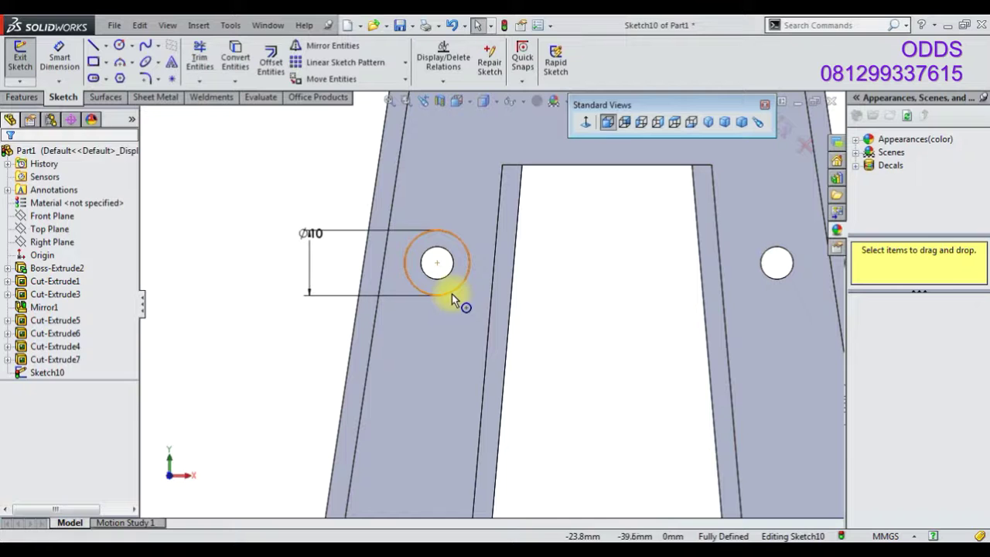
Draw a second circle around the right hole and make both circles equal
{"action": "left_click", "coordinate": [581, 273]}
{"action": "left_click", "coordinate": [570, 301]}
{"action": "left_click", "coordinate": [777, 264]}
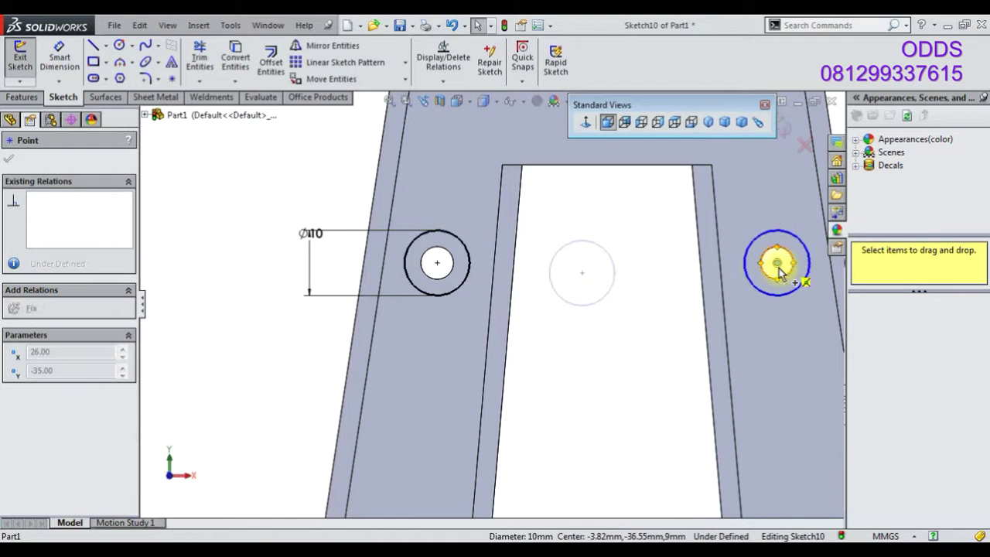
{"action": "left_click", "coordinate": [469, 256], "text": "ctrl"}
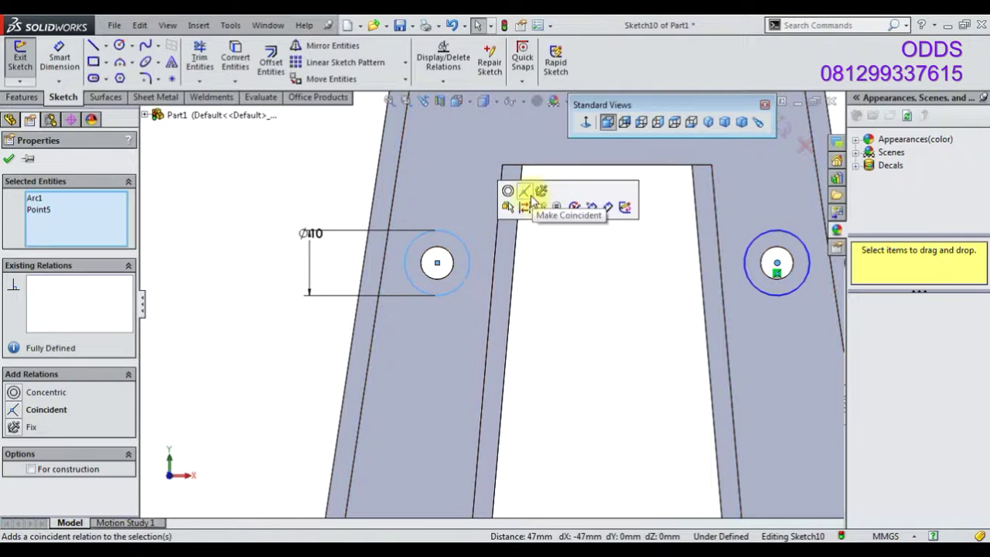
{"action": "left_click", "coordinate": [647, 260]}
{"action": "left_click_drag", "start_coordinate": [326, 182], "coordinate": [817, 332]}
{"action": "left_click", "coordinate": [922, 289]}
{"action": "scroll", "coordinate": [495, 278], "scroll_direction": "up", "scroll_amount": 3}
{"action": "left_click", "coordinate": [389, 116]}
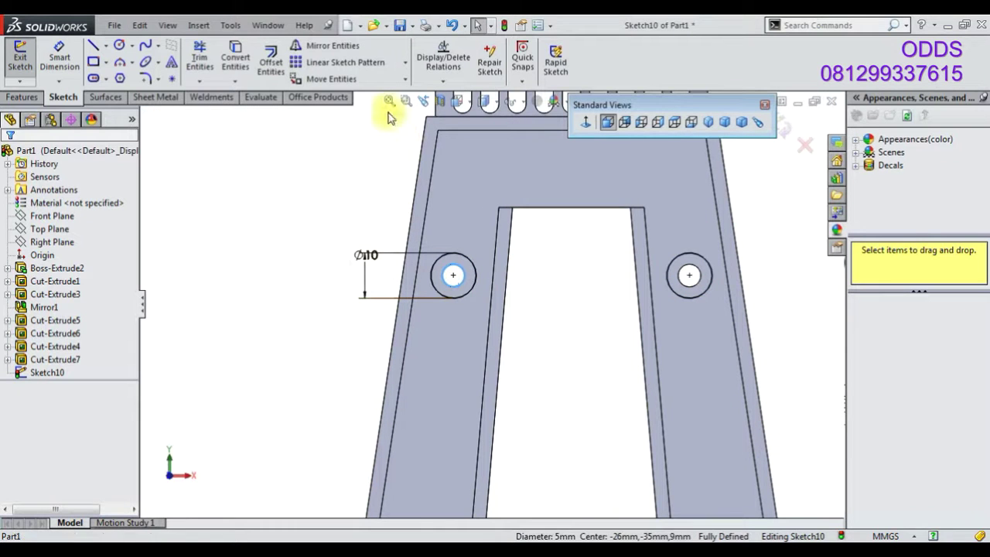
Extrude both Ø10 circles 20 mm as Boss-Extrude3 and view the whole part
{"action": "left_click", "coordinate": [685, 285]}
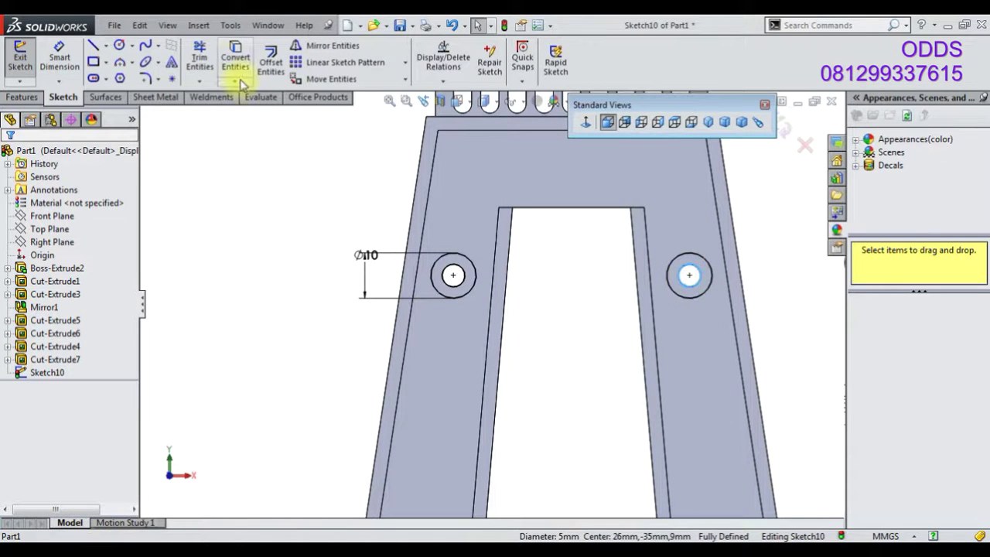
{"action": "left_click", "coordinate": [22, 98]}
{"action": "left_click", "coordinate": [27, 62]}
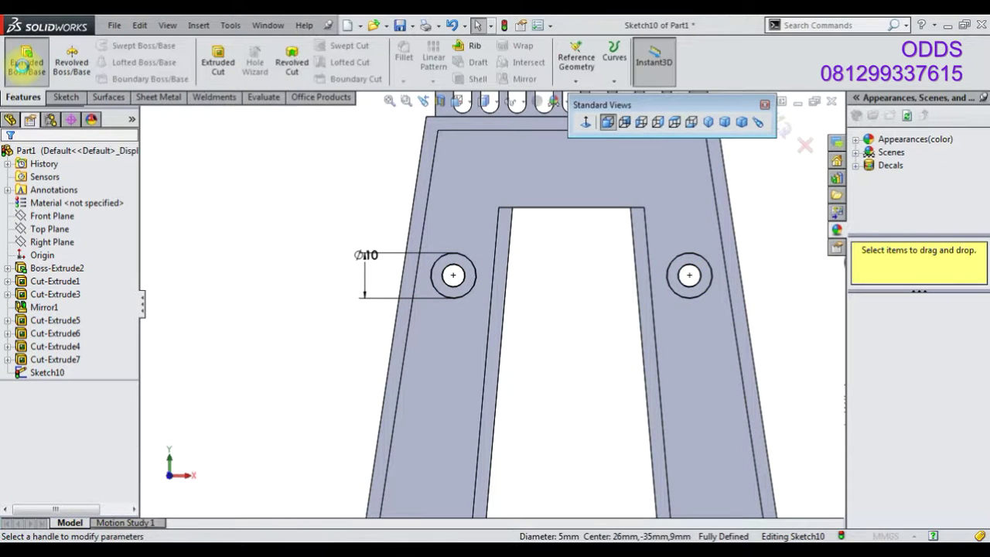
{"action": "type", "text": "20"}
{"action": "key", "text": "Return"}
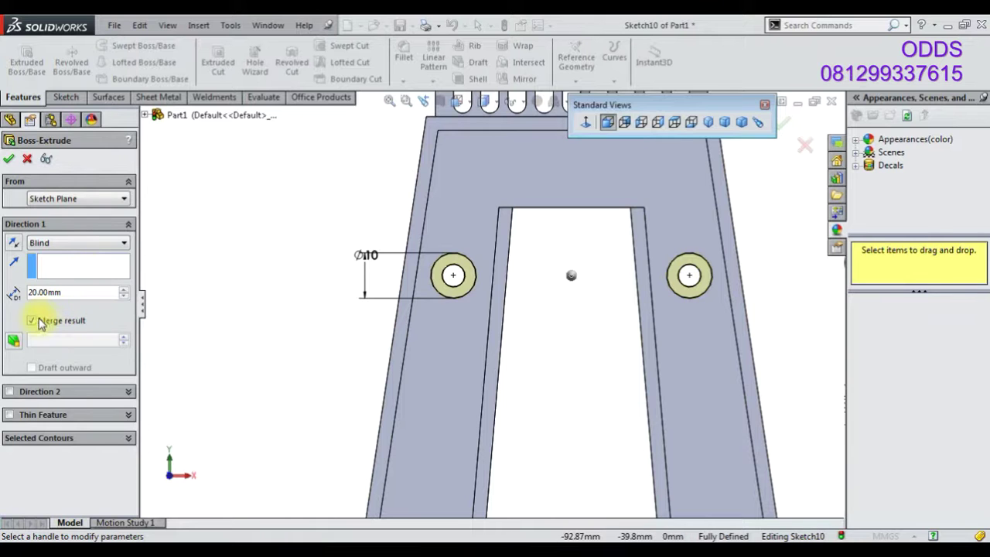
{"action": "middle_click_drag", "start_coordinate": [307, 278], "coordinate": [113, 234]}
{"action": "left_click", "coordinate": [10, 161]}
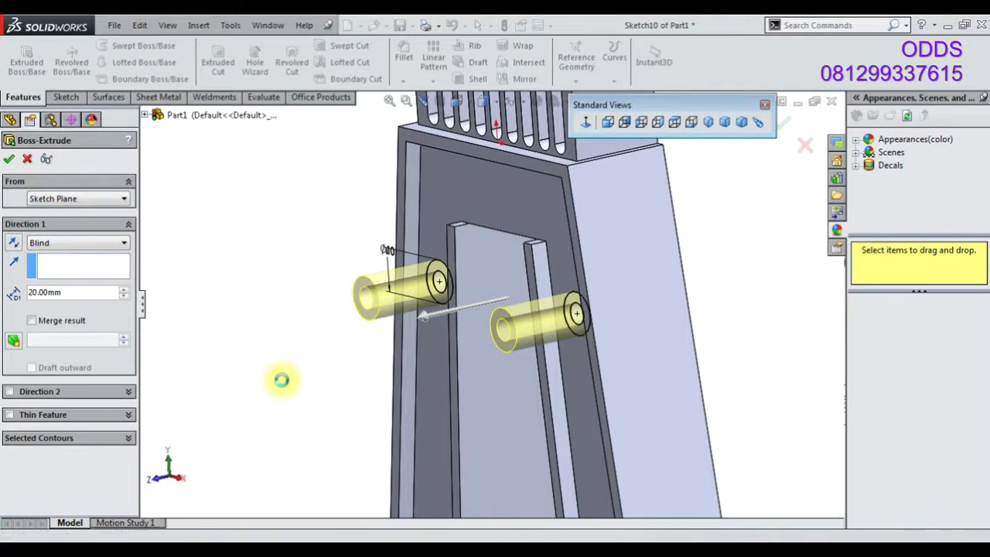
{"action": "mouse_move", "coordinate": [386, 386]}
{"action": "middle_mouse_down"}
{"action": "mouse_move", "coordinate": [451, 381]}
{"action": "mouse_move", "coordinate": [531, 435]}
{"action": "middle_mouse_up"}
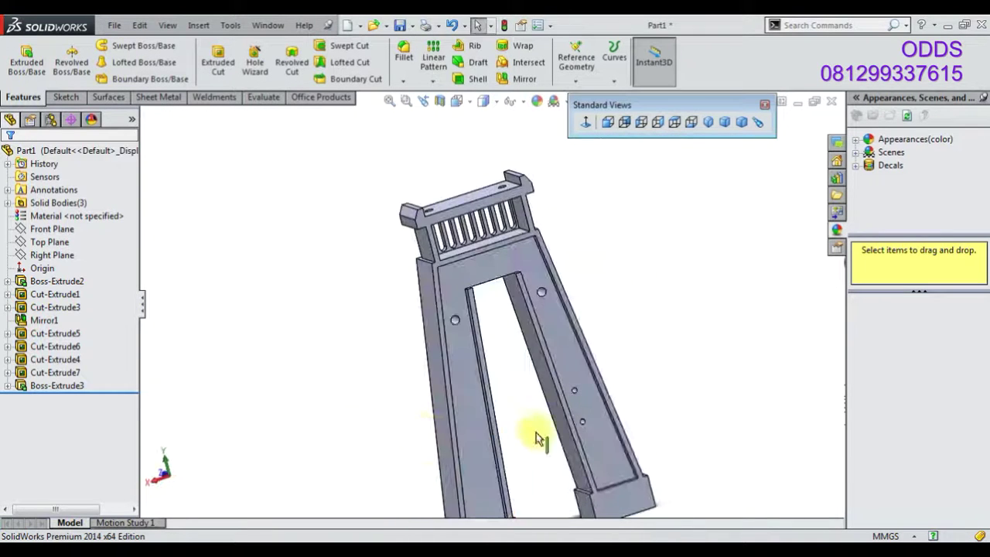
{"action": "left_click", "coordinate": [622, 404]}
{"action": "left_click", "coordinate": [658, 376]}
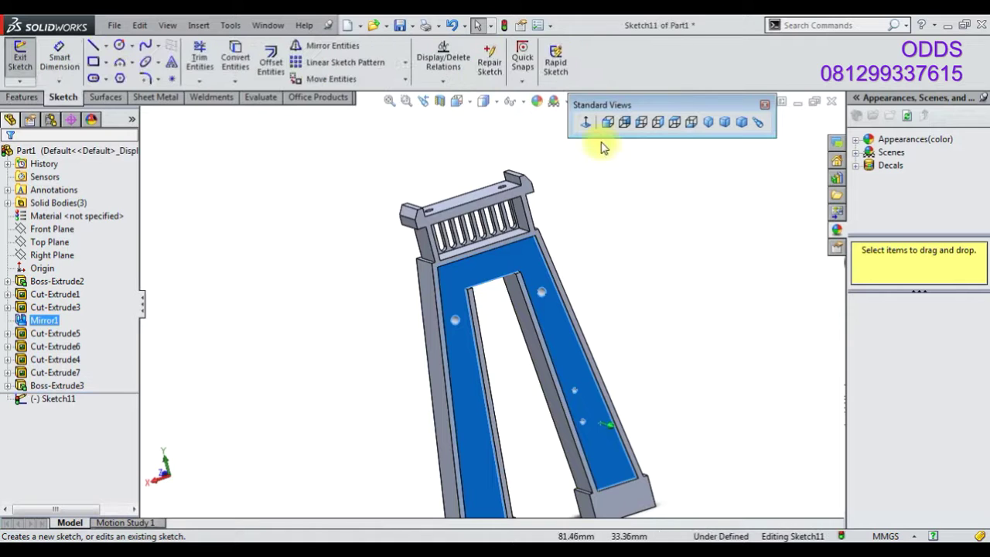
{"action": "left_click", "coordinate": [624, 122]}
{"action": "scroll", "coordinate": [567, 389], "scroll_direction": "down", "scroll_amount": 3}
{"action": "scroll", "coordinate": [557, 384], "scroll_direction": "down", "scroll_amount": 2}
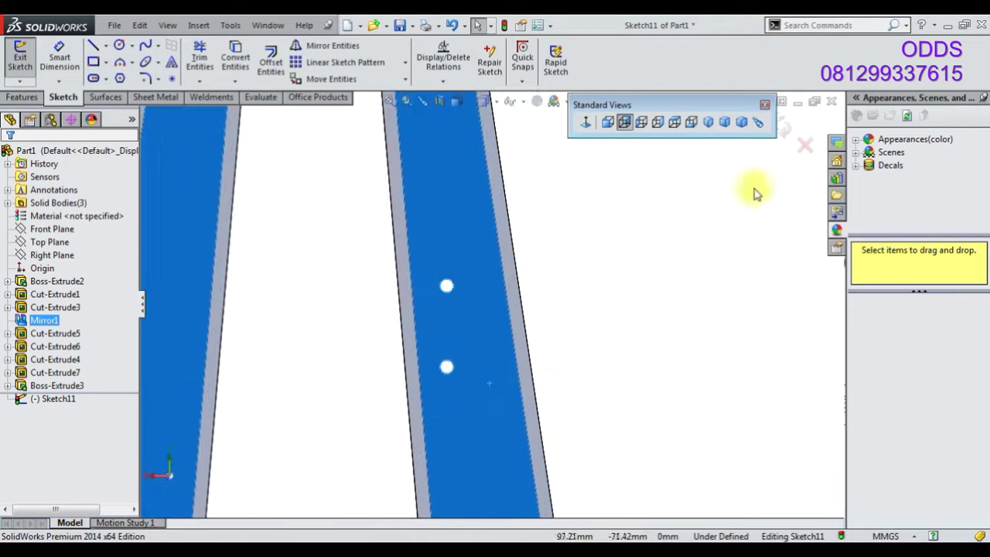
{"action": "left_click", "coordinate": [804, 145]}
{"action": "mouse_move", "coordinate": [420, 345]}
{"action": "middle_mouse_down"}
{"action": "mouse_move", "coordinate": [619, 343]}
{"action": "mouse_move", "coordinate": [402, 313]}
{"action": "middle_mouse_up"}
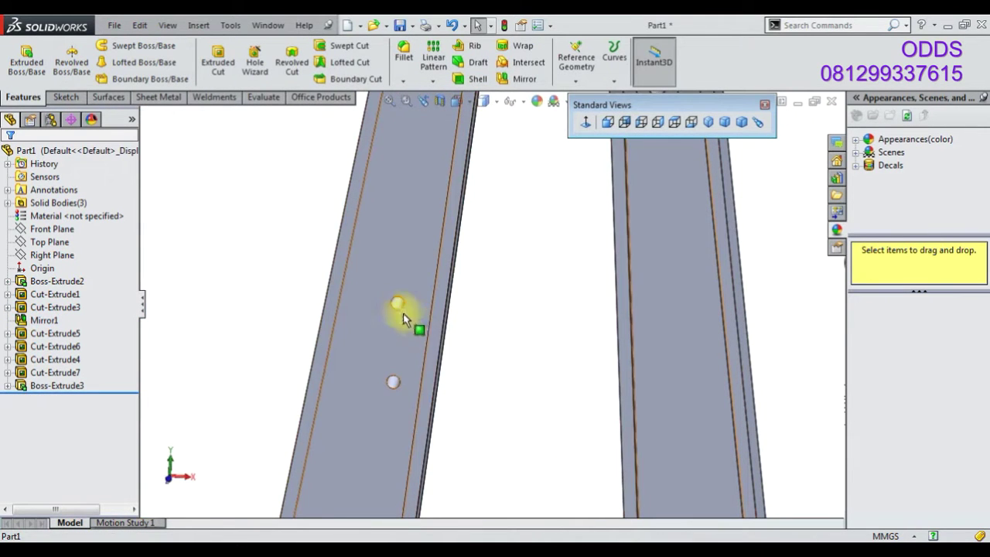
{"action": "left_click", "coordinate": [62, 379]}
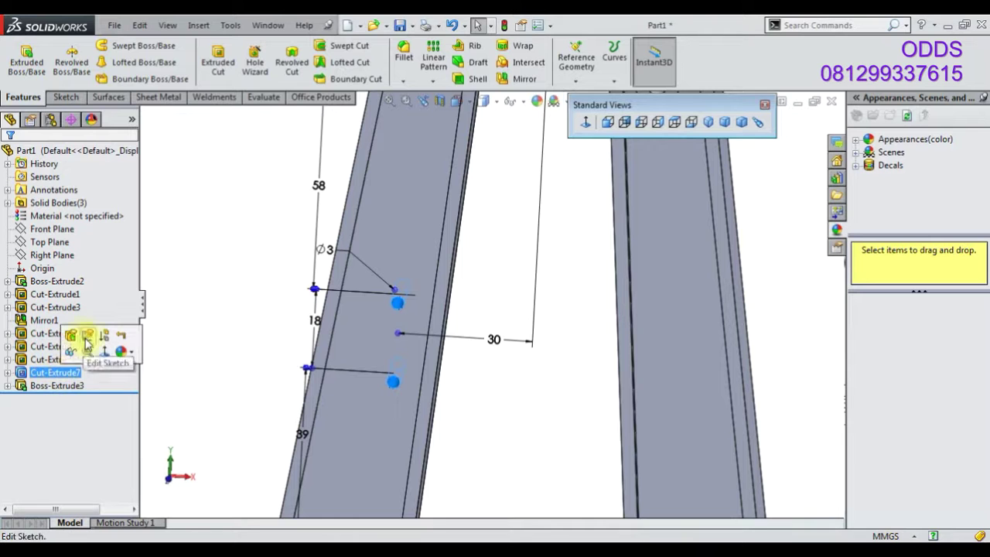
{"action": "left_click", "coordinate": [87, 344]}
{"action": "scroll", "coordinate": [436, 427], "scroll_direction": "up", "scroll_amount": 3}
{"action": "scroll", "coordinate": [433, 402], "scroll_direction": "down", "scroll_amount": 3}
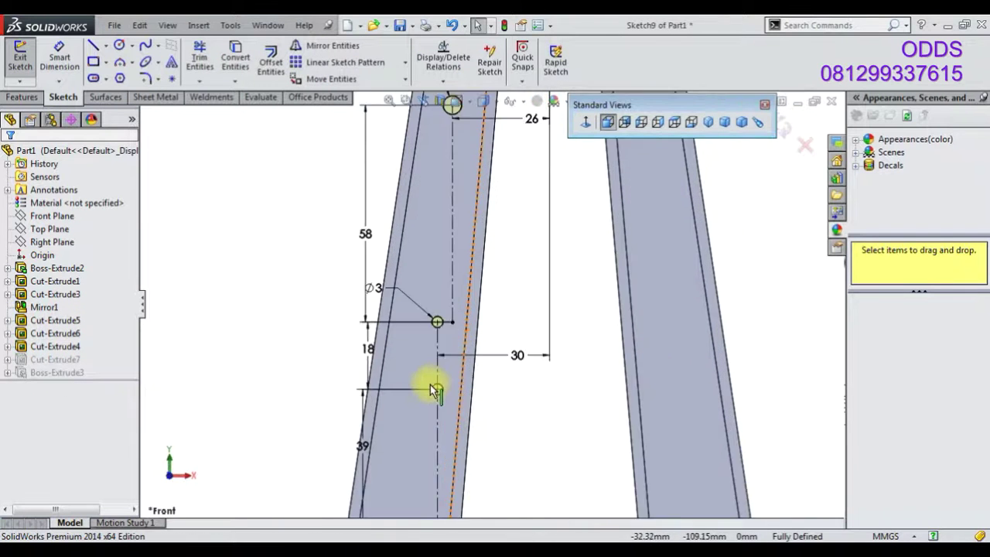
{"action": "scroll", "coordinate": [433, 390], "scroll_direction": "down", "scroll_amount": 1}
{"action": "left_click", "coordinate": [442, 368]}
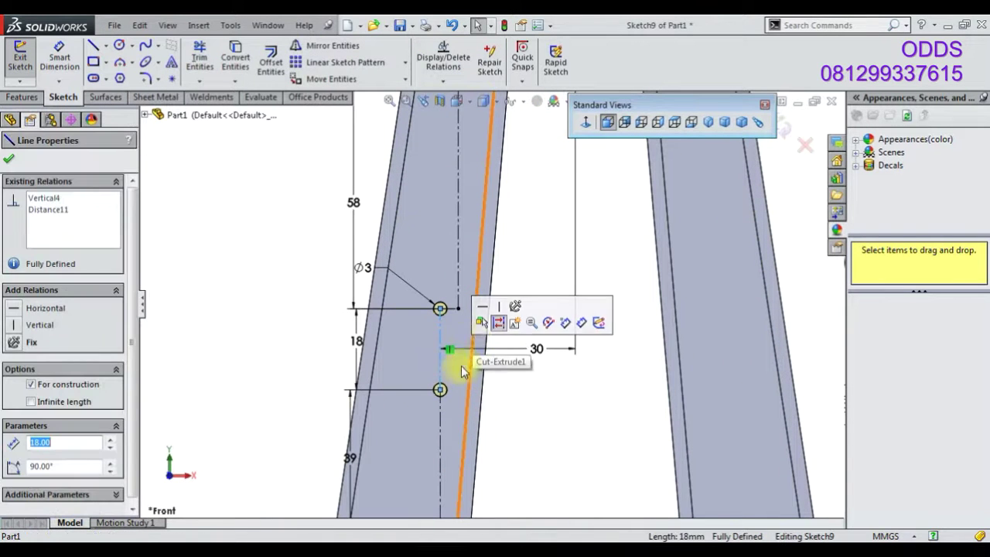
{"action": "left_click", "coordinate": [439, 431]}
{"action": "left_click", "coordinate": [578, 464]}
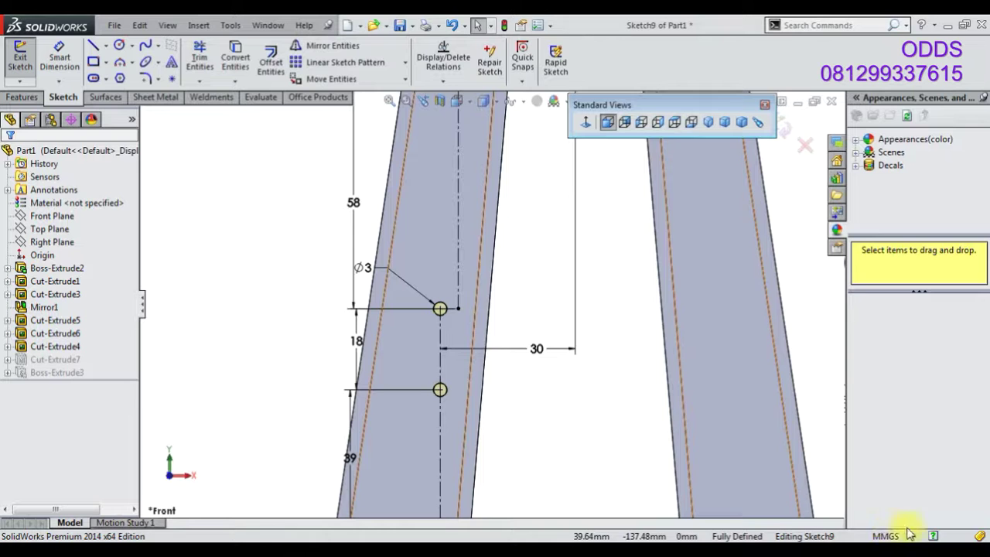
{"action": "key", "text": "z"}
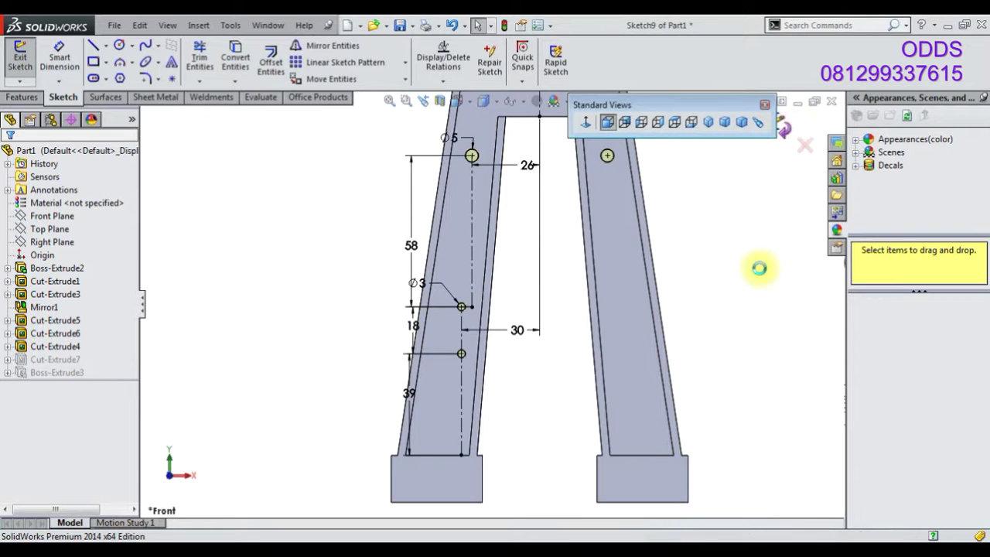
{"action": "middle_click_drag", "start_coordinate": [758, 268], "coordinate": [588, 367]}
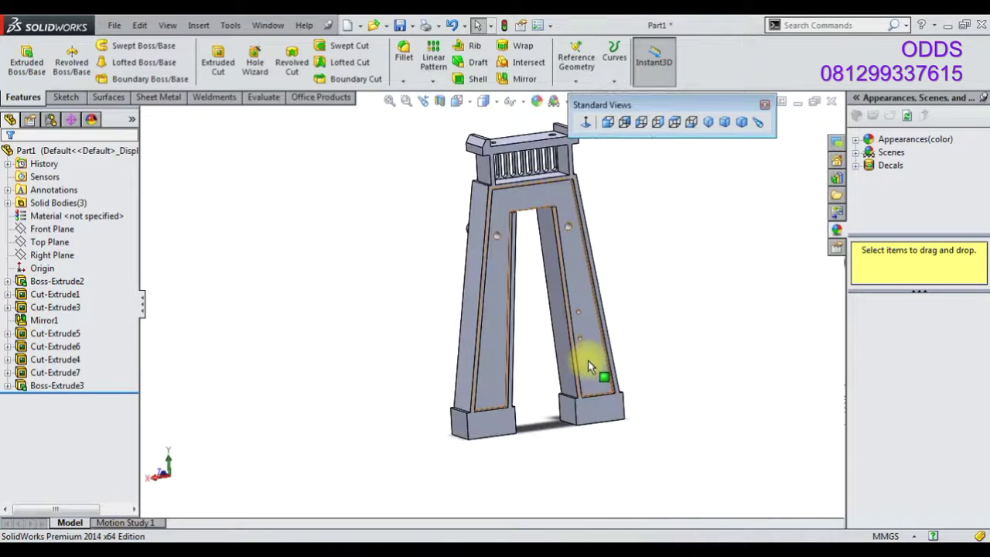
Start a sketch on the leg face, viewed normal, with a vertical centerline joining the two holes
{"action": "left_click", "coordinate": [588, 366]}
{"action": "left_click", "coordinate": [656, 314]}
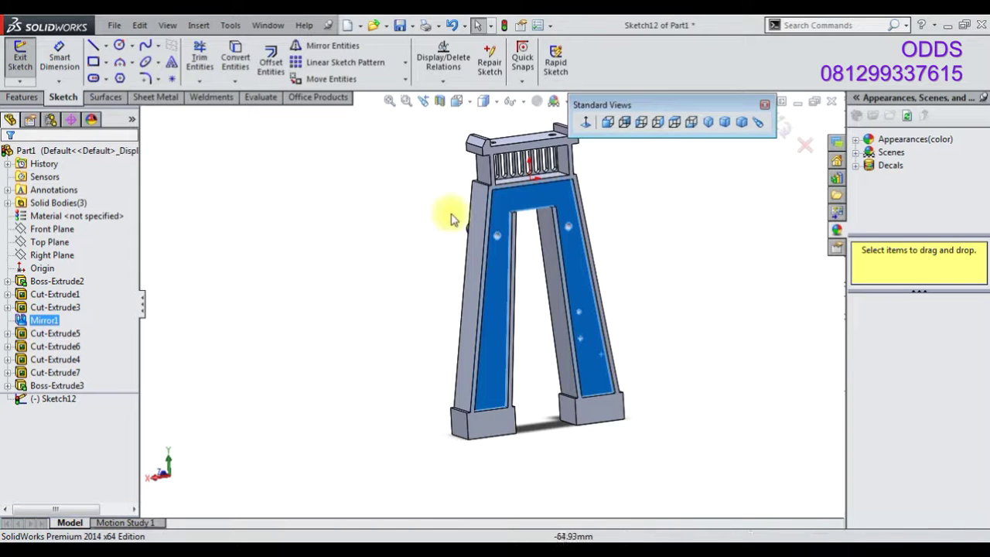
{"action": "left_click", "coordinate": [624, 121]}
{"action": "left_click", "coordinate": [106, 46]}
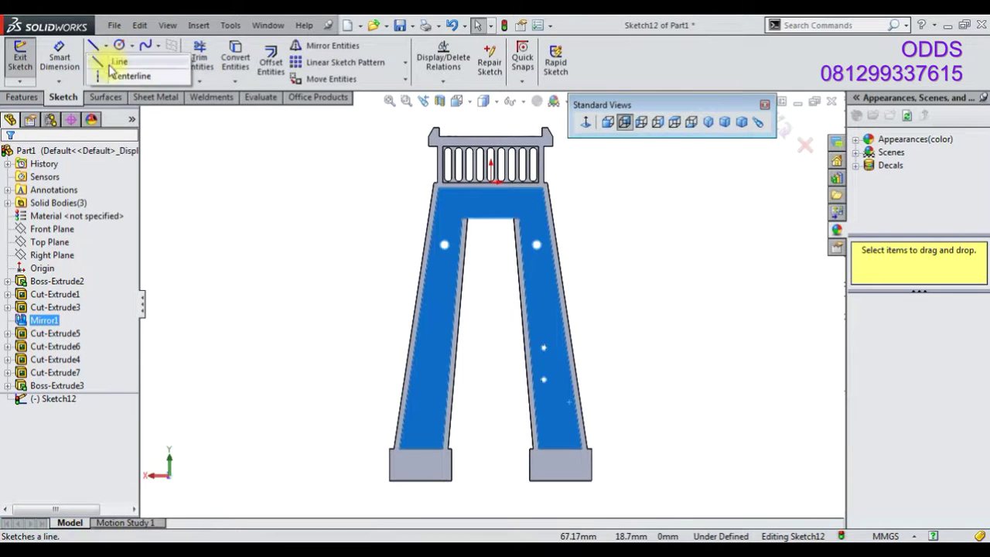
{"action": "left_click", "coordinate": [113, 75]}
{"action": "scroll", "coordinate": [541, 371], "scroll_direction": "down", "scroll_amount": 5}
{"action": "left_click_drag", "start_coordinate": [524, 264], "coordinate": [528, 331]}
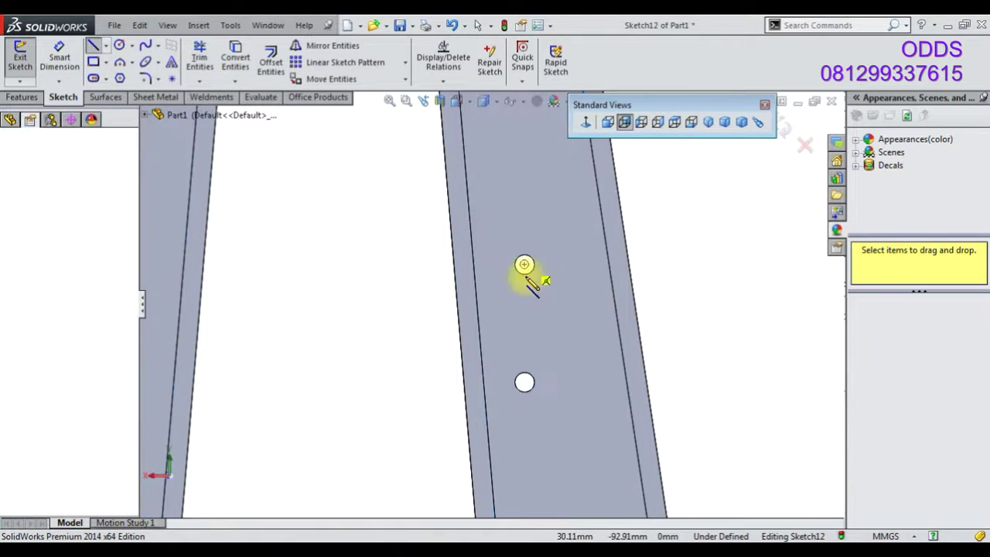
{"action": "left_click", "coordinate": [68, 67]}
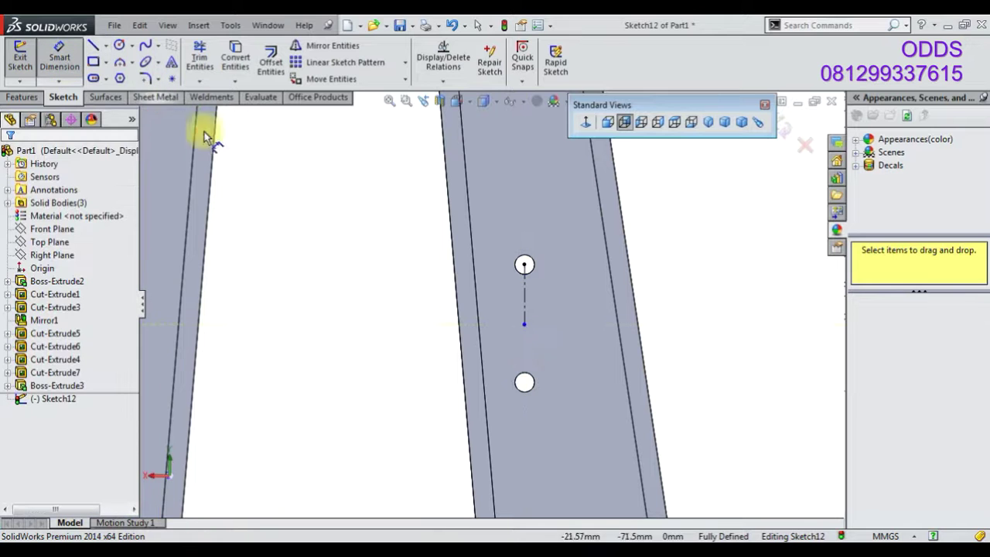
{"action": "key", "text": "Escape"}
{"action": "left_click", "coordinate": [524, 382]}
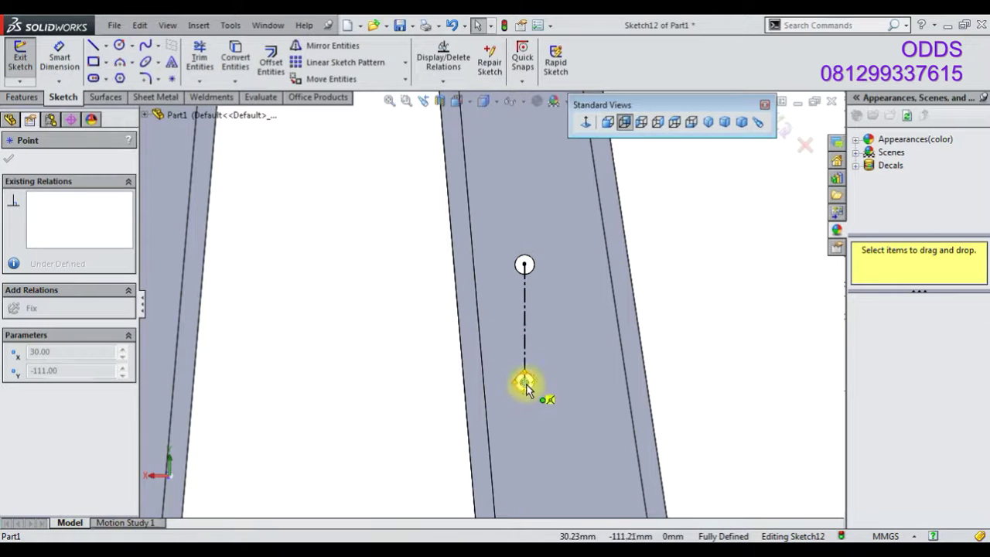
Add a Ø10 circle centred at the centerline's midpoint
{"action": "left_click", "coordinate": [120, 47]}
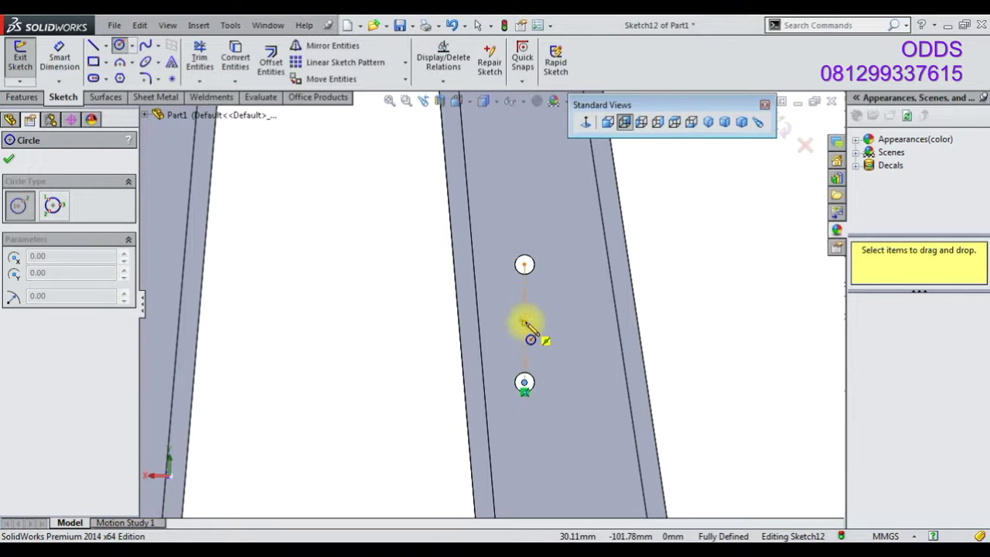
{"action": "left_click", "coordinate": [524, 322]}
{"action": "left_click", "coordinate": [499, 308]}
{"action": "left_click", "coordinate": [59, 54]}
{"action": "left_click", "coordinate": [552, 313]}
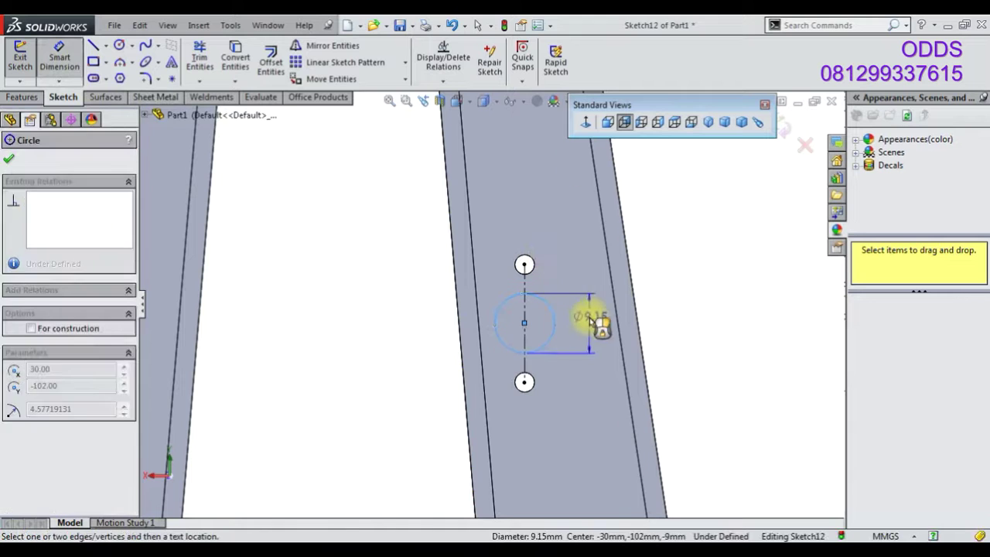
{"action": "left_click", "coordinate": [596, 321]}
{"action": "type", "text": "10"}
{"action": "key", "text": "Return"}
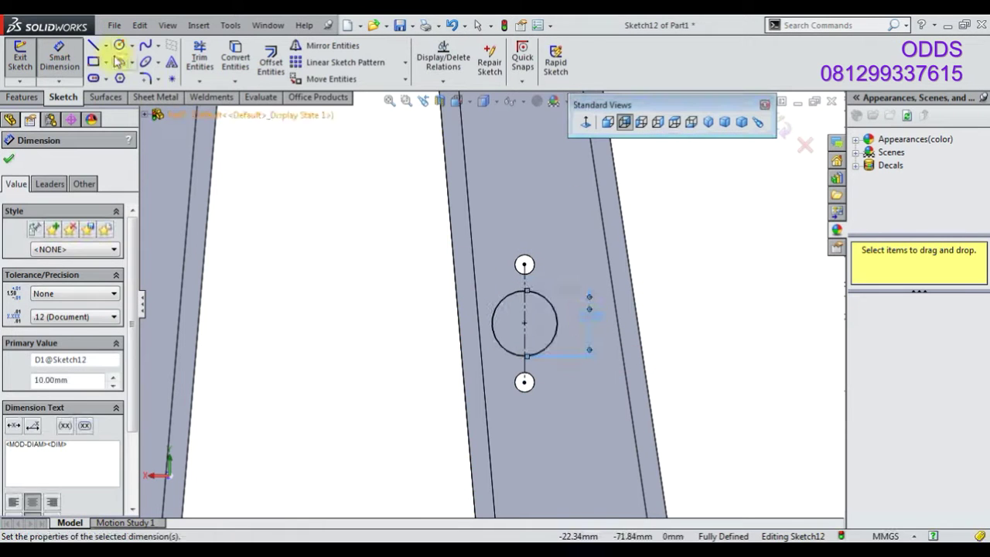
{"action": "left_click", "coordinate": [93, 45]}
{"action": "scroll", "coordinate": [524, 304], "scroll_direction": "down", "scroll_amount": 3}
Draw a horizontal centerline from the Ø10 circle's centre to its right edge
{"action": "left_click", "coordinate": [105, 44]}
{"action": "left_click", "coordinate": [166, 75]}
{"action": "left_click", "coordinate": [517, 334]}
{"action": "left_click", "coordinate": [576, 334]}
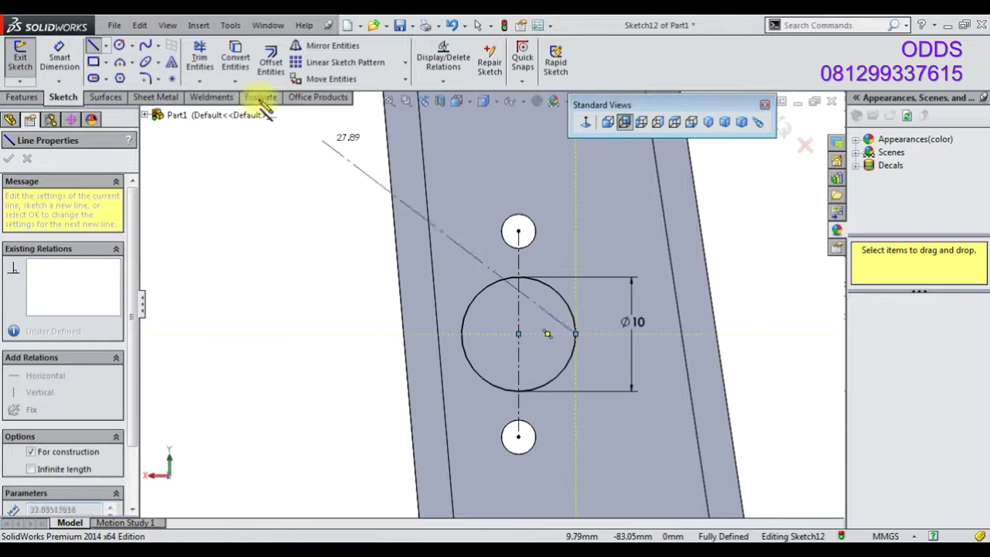
Add a Ø6 circle around the upper hole
{"action": "left_click", "coordinate": [119, 45]}
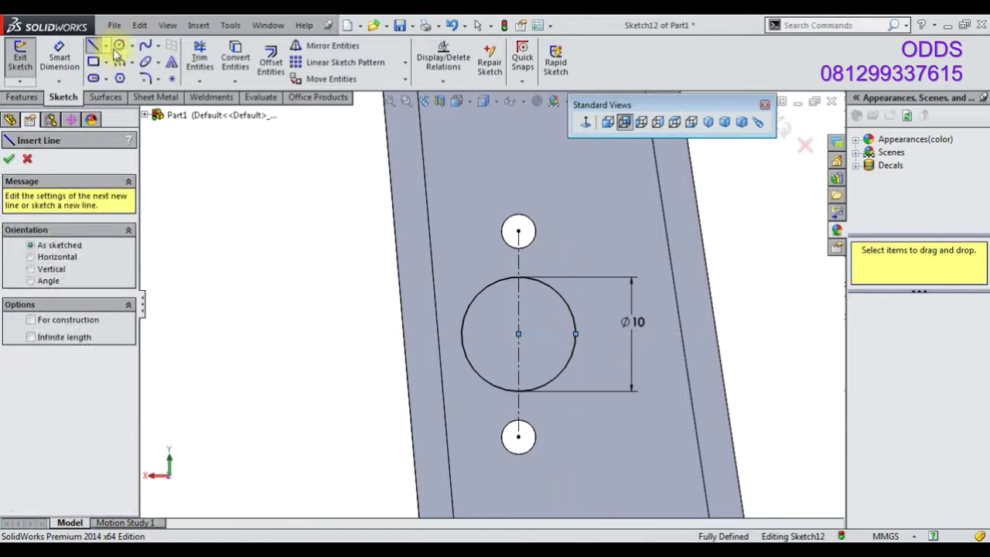
{"action": "left_click", "coordinate": [518, 232]}
{"action": "left_click", "coordinate": [551, 261]}
{"action": "right_click", "coordinate": [256, 164]}
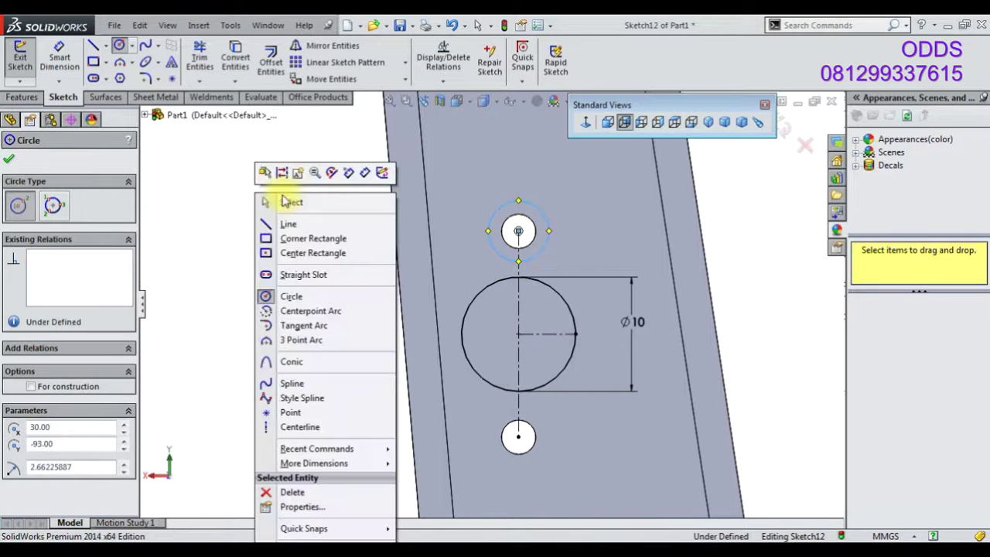
{"action": "left_click", "coordinate": [286, 199]}
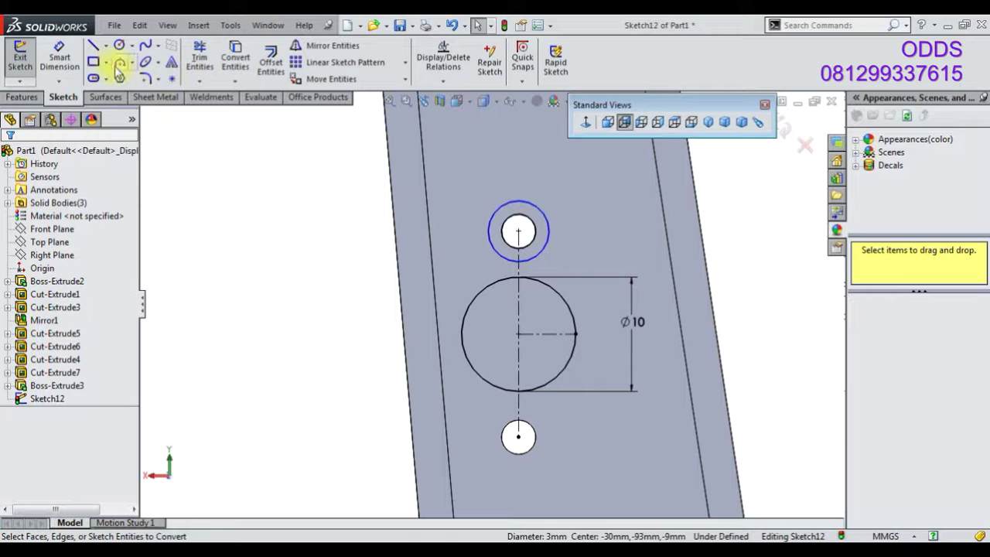
{"action": "left_click", "coordinate": [59, 58]}
{"action": "left_click", "coordinate": [581, 202]}
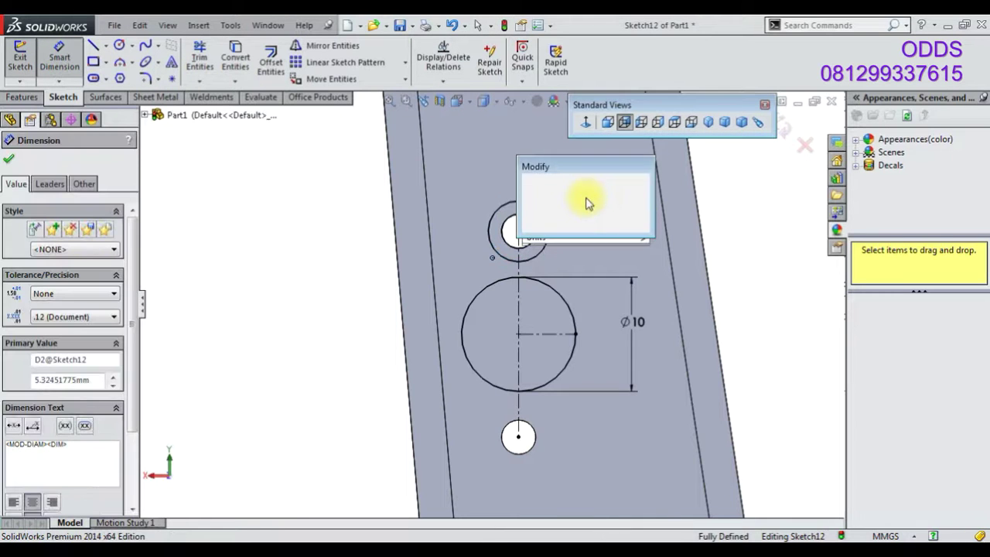
{"action": "type", "text": "6"}
{"action": "key", "text": "Return"}
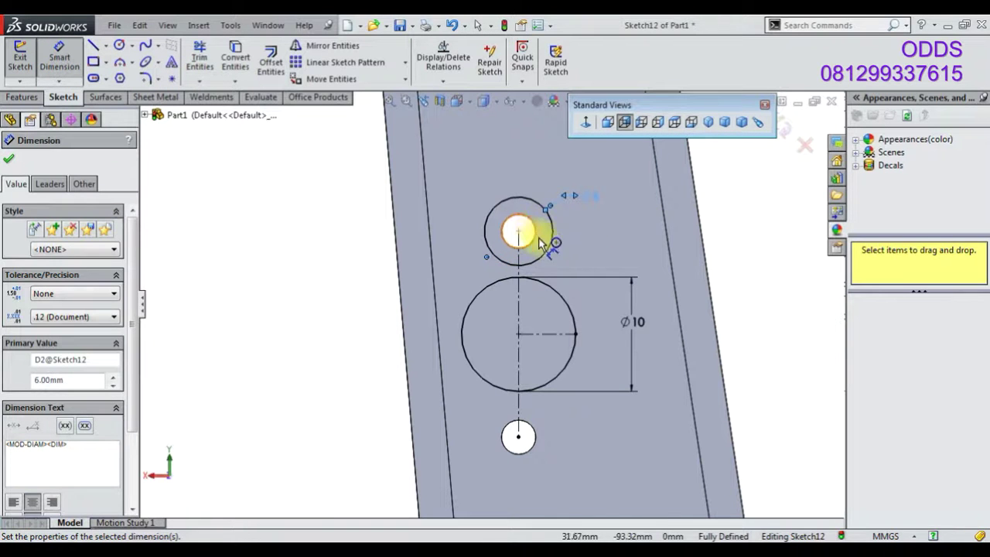
Draw a line between the circles and make it tangent to both the Ø6 and Ø10 circles
{"action": "left_click", "coordinate": [464, 216]}
{"action": "left_click", "coordinate": [427, 339]}
{"action": "right_click", "coordinate": [427, 339]}
{"action": "left_click", "coordinate": [255, 134]}
{"action": "key", "text": "Escape"}
{"action": "left_click", "coordinate": [454, 241]}
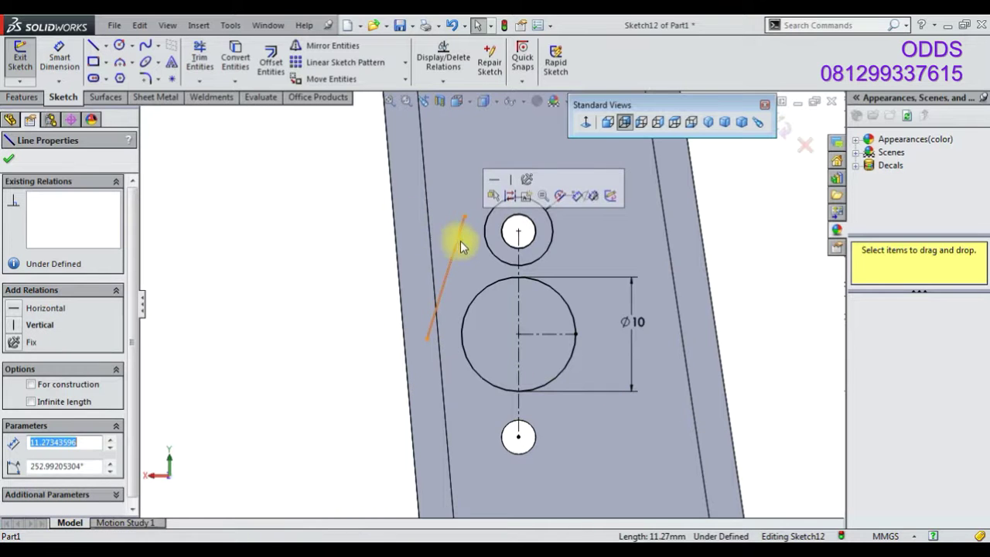
{"action": "left_click", "coordinate": [511, 218], "text": "ctrl"}
{"action": "left_click", "coordinate": [537, 147]}
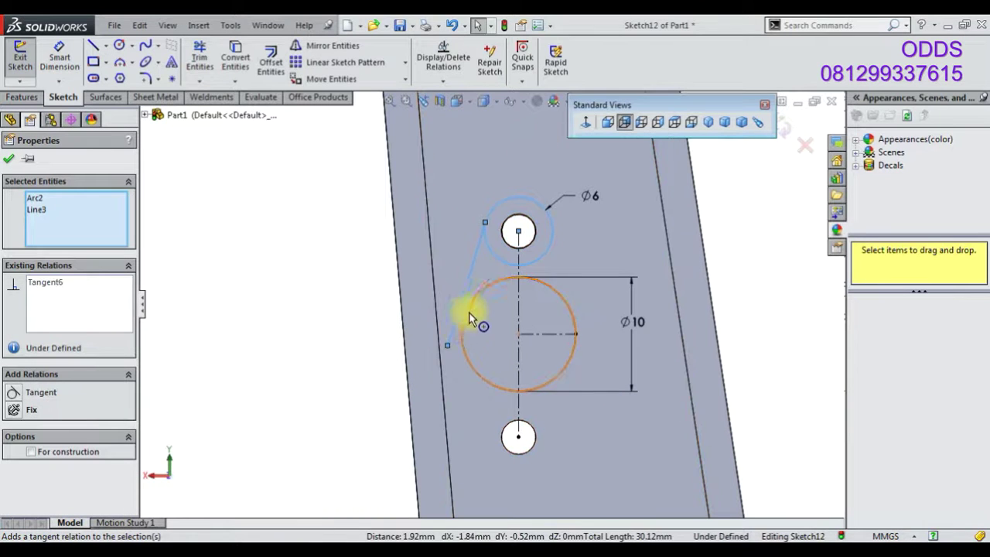
{"action": "left_click", "coordinate": [463, 328]}
{"action": "left_click", "coordinate": [467, 278], "text": "ctrl"}
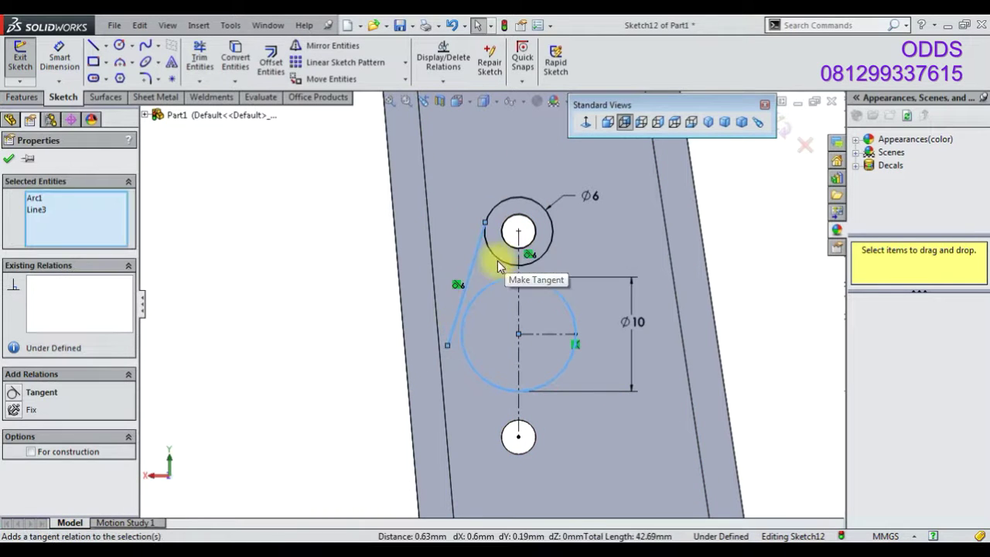
{"action": "left_click", "coordinate": [501, 265]}
Power-trim the excess line portion and the inner arc of the Ø6 circle
{"action": "scroll", "coordinate": [462, 363], "scroll_direction": "down", "scroll_amount": 3}
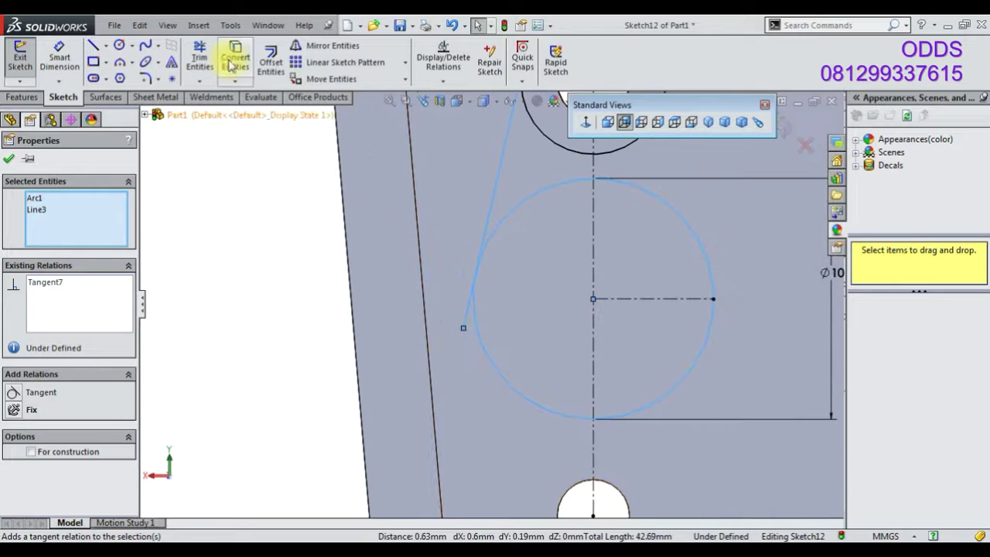
{"action": "left_click", "coordinate": [199, 55]}
{"action": "scroll", "coordinate": [502, 216], "scroll_direction": "down", "scroll_amount": 3}
{"action": "scroll", "coordinate": [456, 278], "scroll_direction": "down", "scroll_amount": 3}
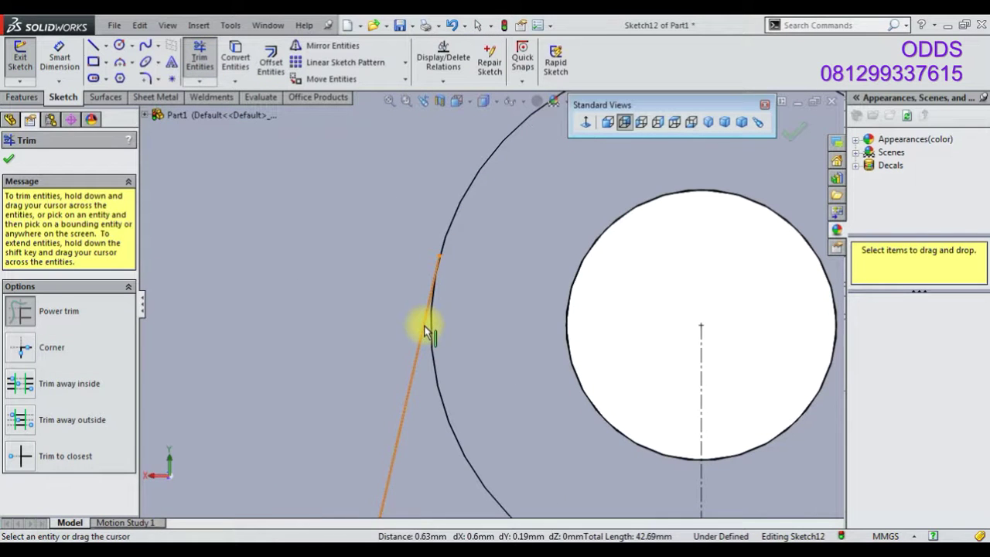
{"action": "left_click_drag", "start_coordinate": [423, 330], "coordinate": [434, 157]}
{"action": "scroll", "coordinate": [440, 312], "scroll_direction": "up", "scroll_amount": 3}
{"action": "scroll", "coordinate": [472, 458], "scroll_direction": "up", "scroll_amount": 2}
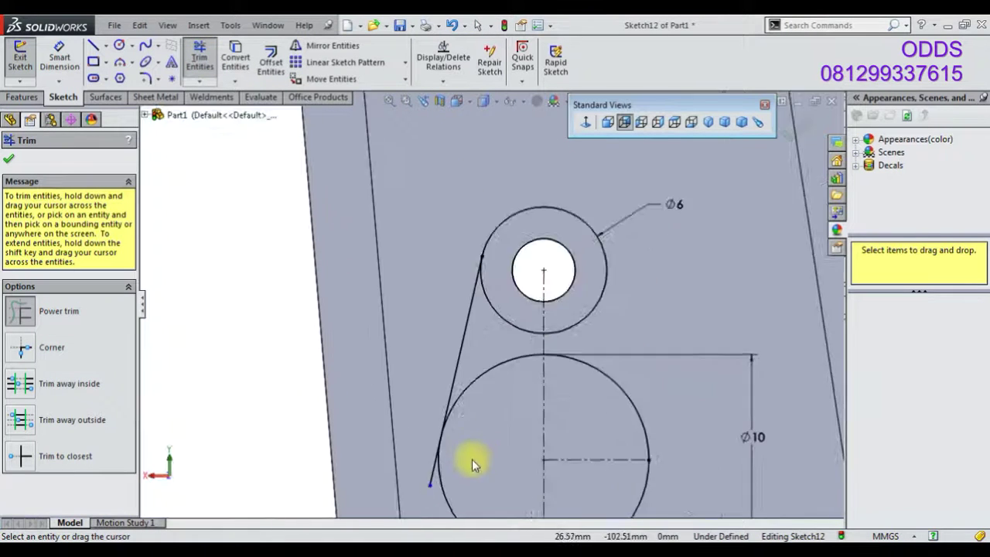
{"action": "scroll", "coordinate": [345, 420], "scroll_direction": "down", "scroll_amount": 5}
{"action": "scroll", "coordinate": [471, 339], "scroll_direction": "up", "scroll_amount": 3}
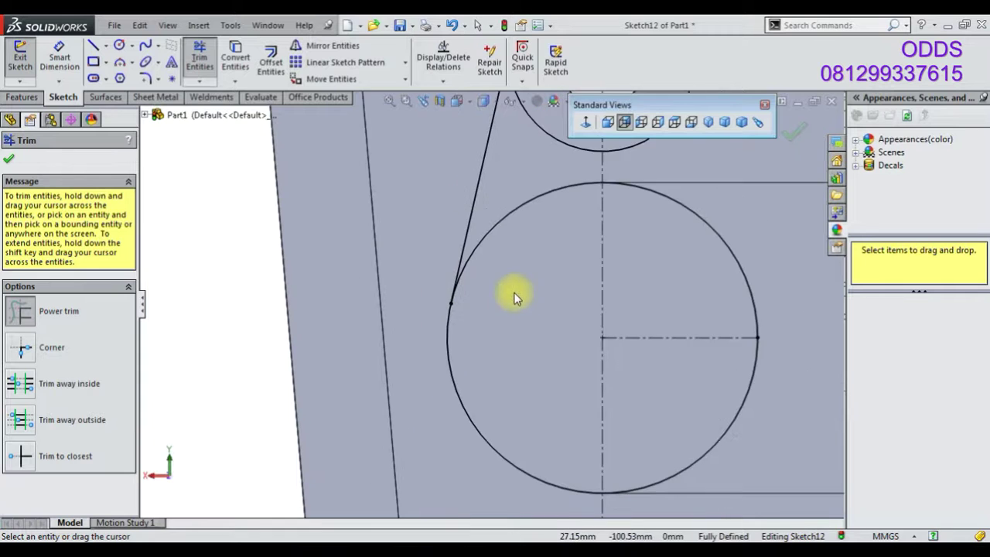
{"action": "scroll", "coordinate": [513, 232], "scroll_direction": "up", "scroll_amount": 2}
{"action": "scroll", "coordinate": [536, 274], "scroll_direction": "up", "scroll_amount": 1}
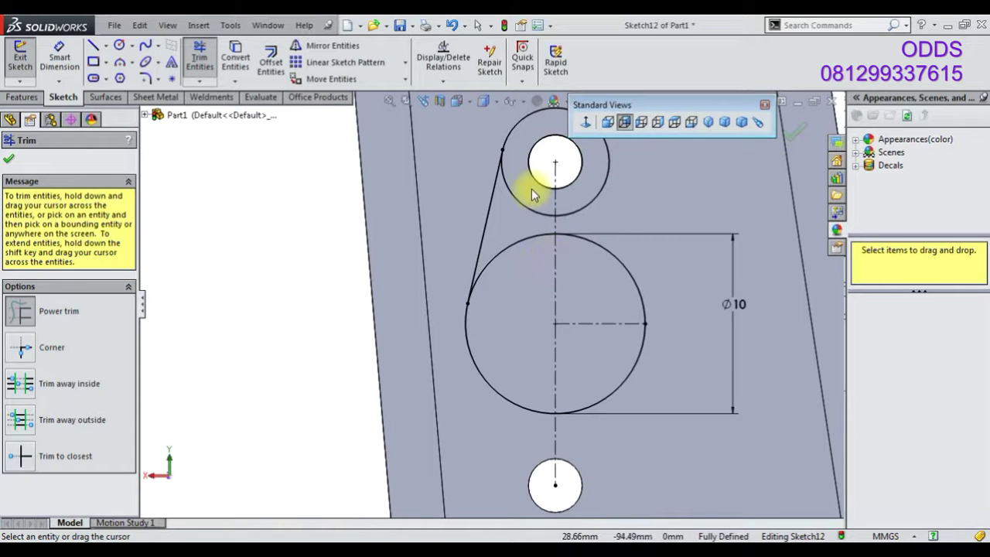
{"action": "left_click_drag", "start_coordinate": [531, 189], "coordinate": [536, 214]}
{"action": "right_click", "coordinate": [297, 184]}
Mirror the left tangent line to the right about the vertical centerline
{"action": "left_click", "coordinate": [331, 222]}
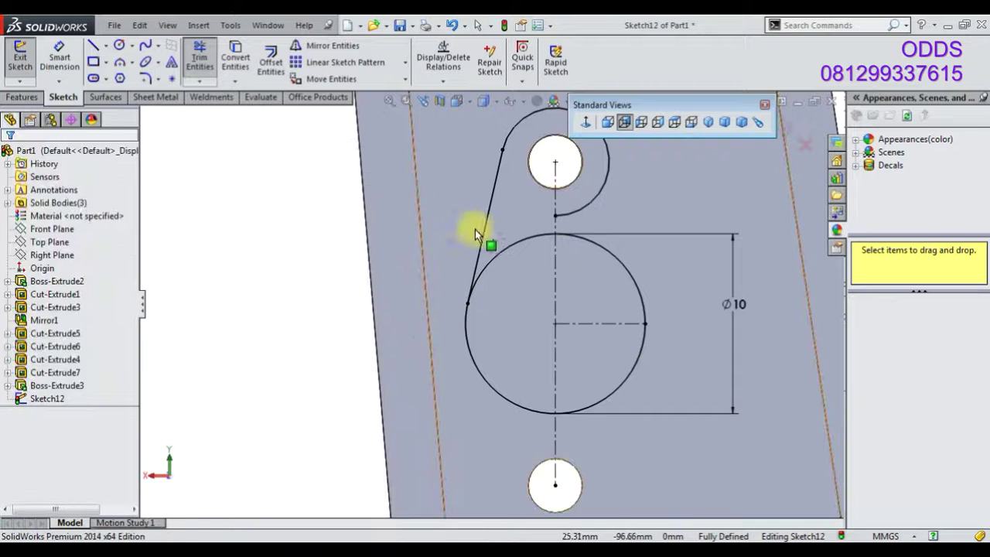
{"action": "left_click", "coordinate": [333, 45]}
{"action": "left_click", "coordinate": [112, 348]}
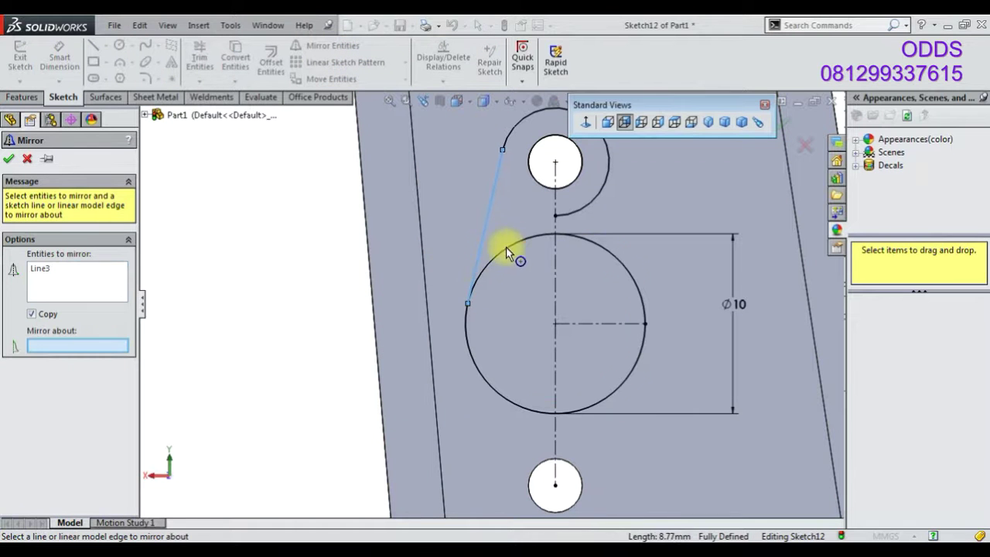
{"action": "left_click", "coordinate": [552, 267]}
{"action": "left_click", "coordinate": [782, 122]}
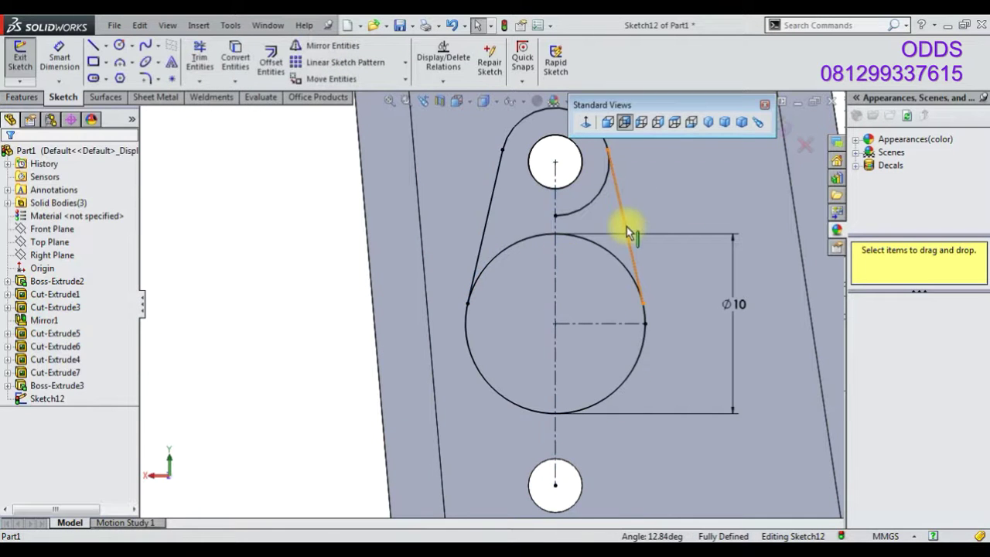
Mirror both tangent lines and the top Ø6 arc about the horizontal centerline
{"action": "left_click", "coordinate": [336, 46]}
{"action": "left_click", "coordinate": [618, 229]}
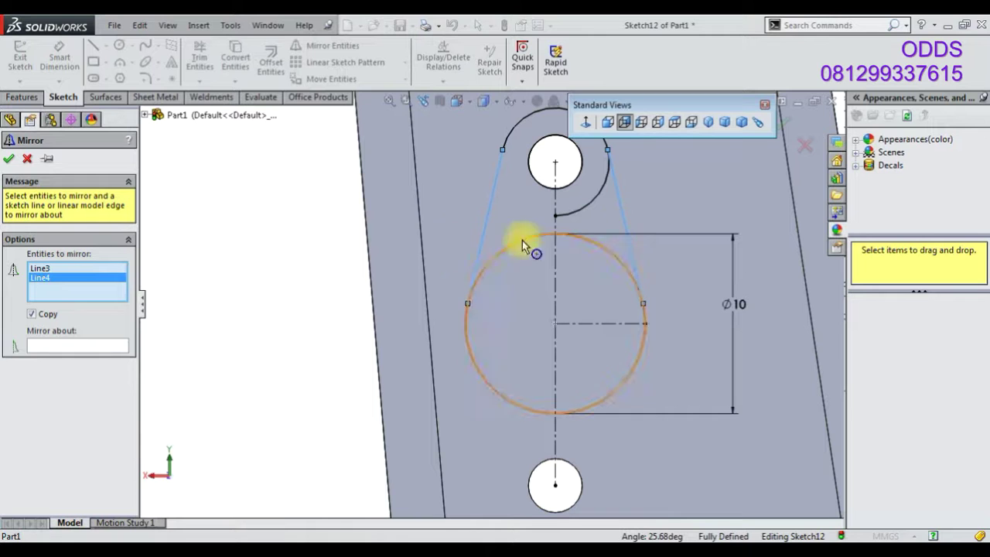
{"action": "left_click", "coordinate": [120, 347]}
{"action": "left_click", "coordinate": [565, 324]}
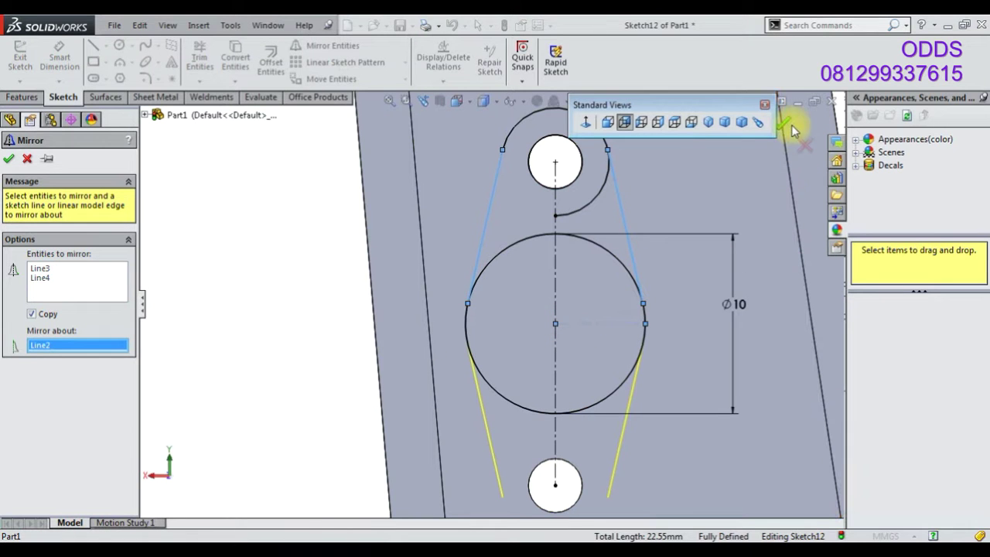
{"action": "left_click", "coordinate": [595, 192]}
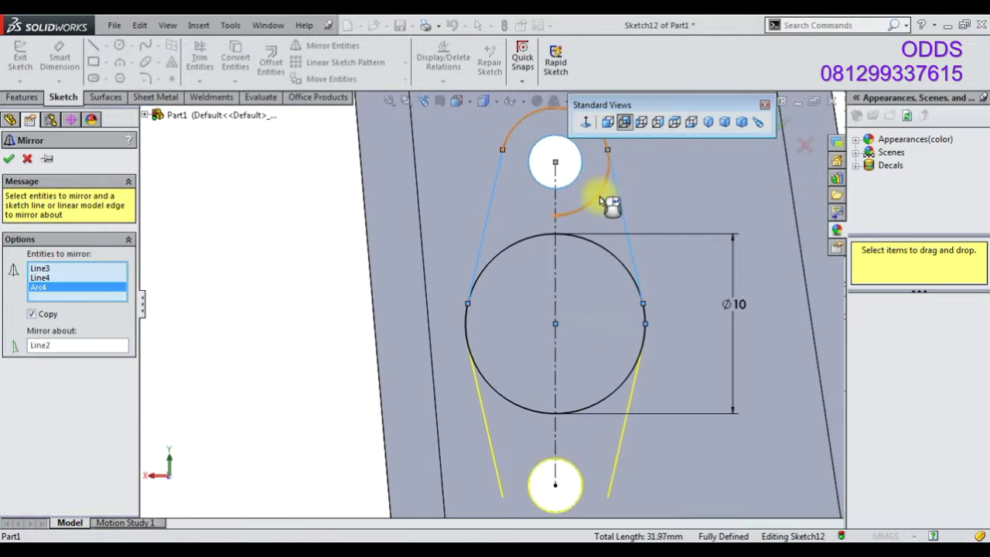
{"action": "left_click", "coordinate": [9, 159]}
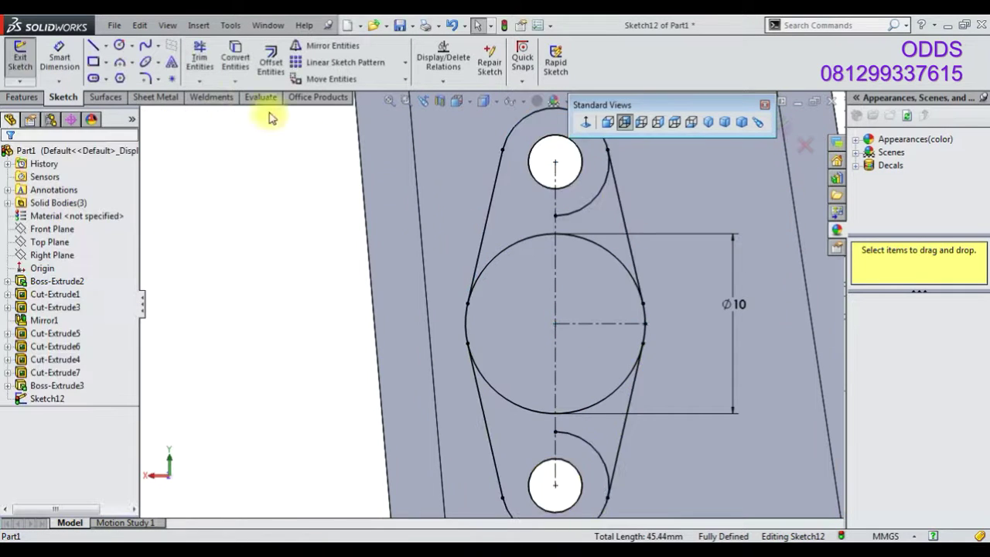
{"action": "left_click", "coordinate": [200, 56]}
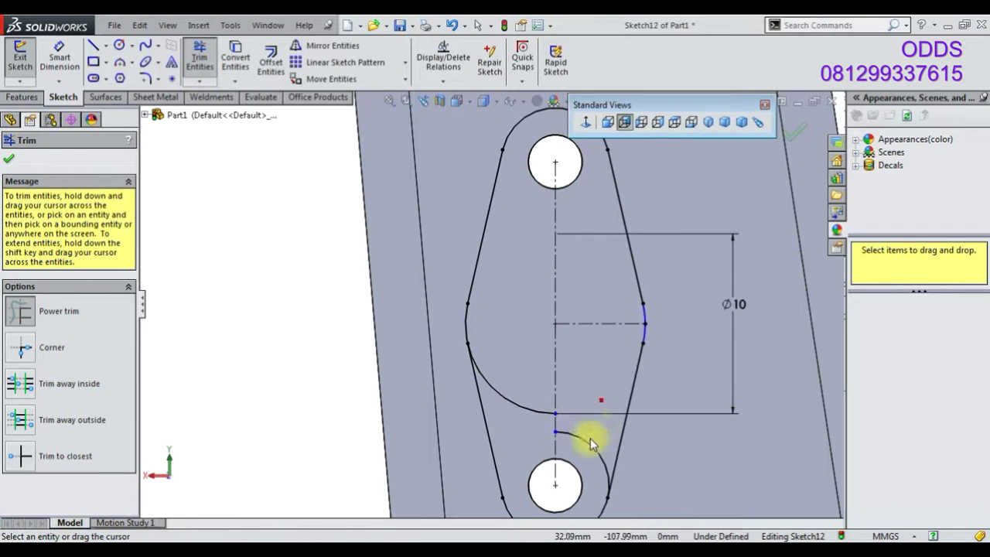
Trim the Ø10 circle and inner arc pieces, leaving one closed bracket outline
{"action": "scroll", "coordinate": [580, 436], "scroll_direction": "up", "scroll_amount": 3}
{"action": "scroll", "coordinate": [523, 436], "scroll_direction": "down", "scroll_amount": 3}
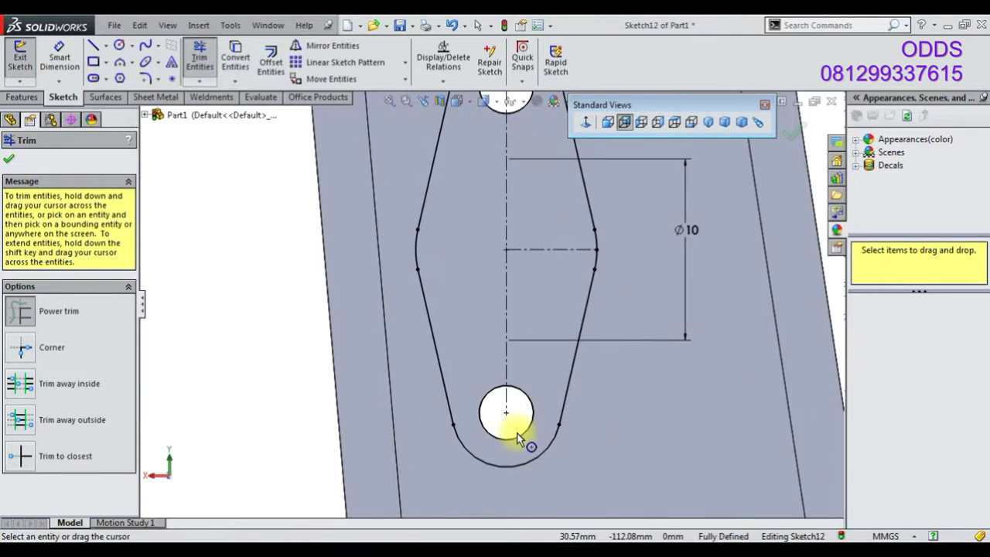
{"action": "left_click", "coordinate": [9, 160]}
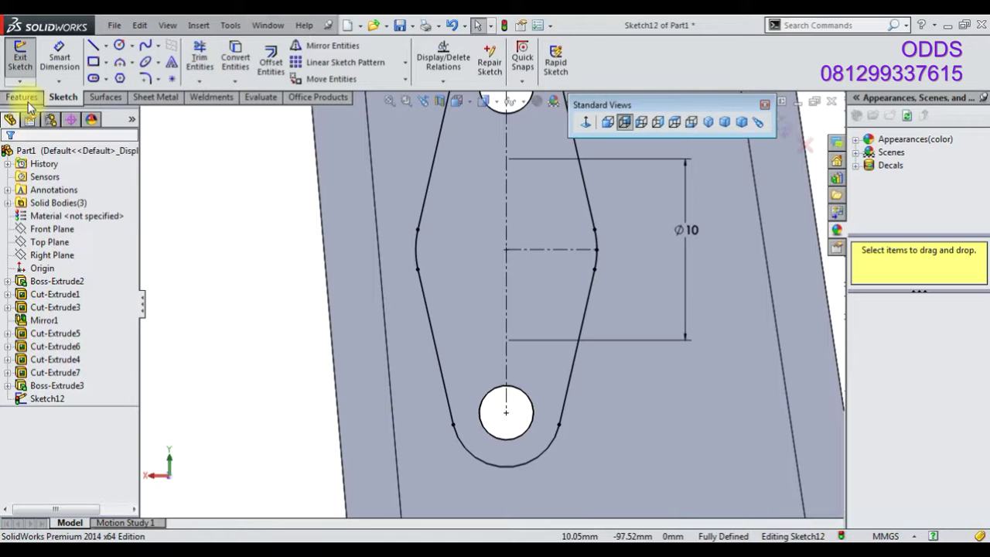
{"action": "left_click", "coordinate": [27, 101]}
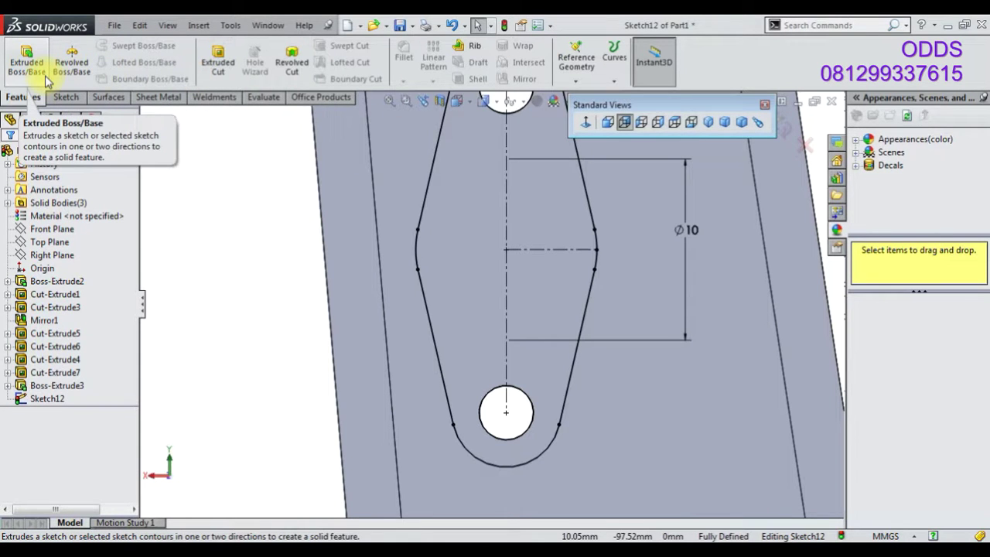
Extrude the bracket outline 5 mm with Merge result unchecked
{"action": "left_click", "coordinate": [46, 77]}
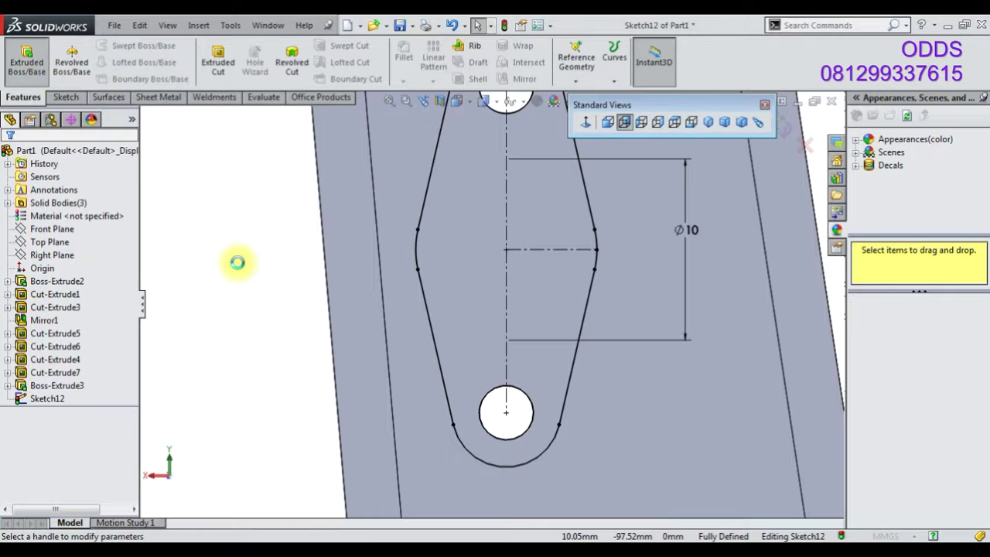
{"action": "type", "text": "5.00mm"}
{"action": "left_click", "coordinate": [32, 320]}
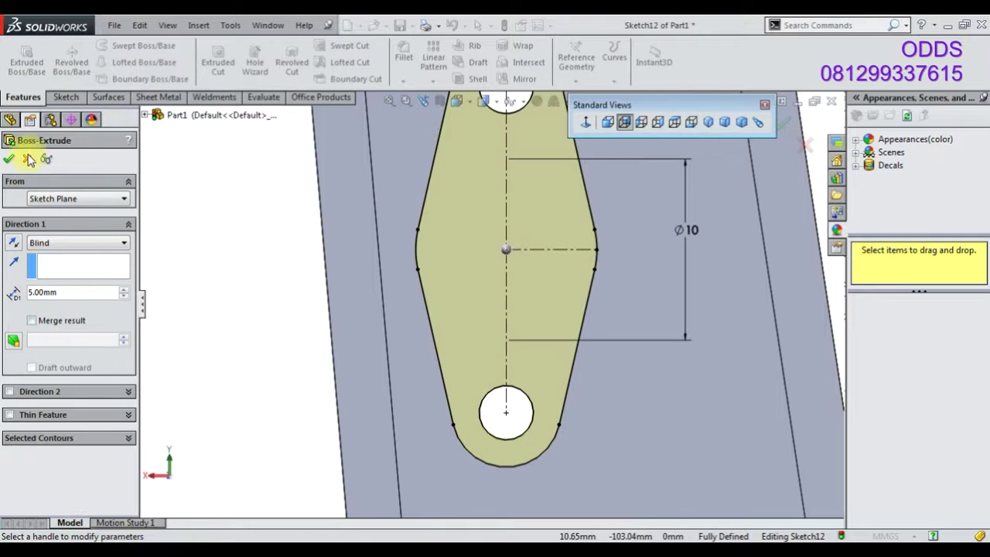
{"action": "key", "text": "Return"}
Select the bracket's front face, view it normal, and begin a new sketch on it
{"action": "left_click", "coordinate": [481, 284]}
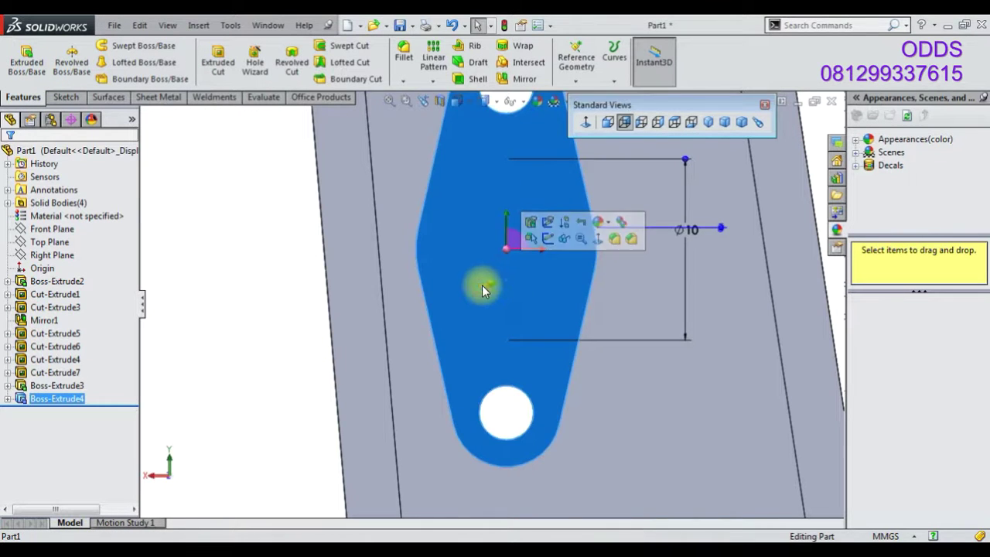
{"action": "middle_click_drag", "start_coordinate": [482, 285], "coordinate": [500, 295]}
{"action": "left_click", "coordinate": [587, 122]}
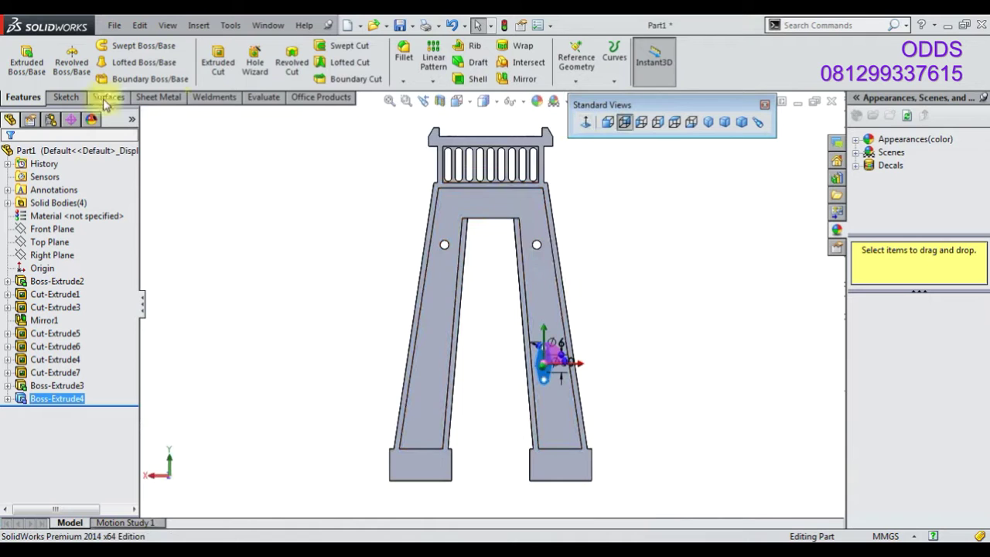
{"action": "left_click", "coordinate": [65, 96]}
Sketch a Ø5 circle at the centre of the bracket face
{"action": "left_click", "coordinate": [20, 58]}
{"action": "left_click", "coordinate": [122, 47]}
{"action": "scroll", "coordinate": [552, 379], "scroll_direction": "down", "scroll_amount": 3}
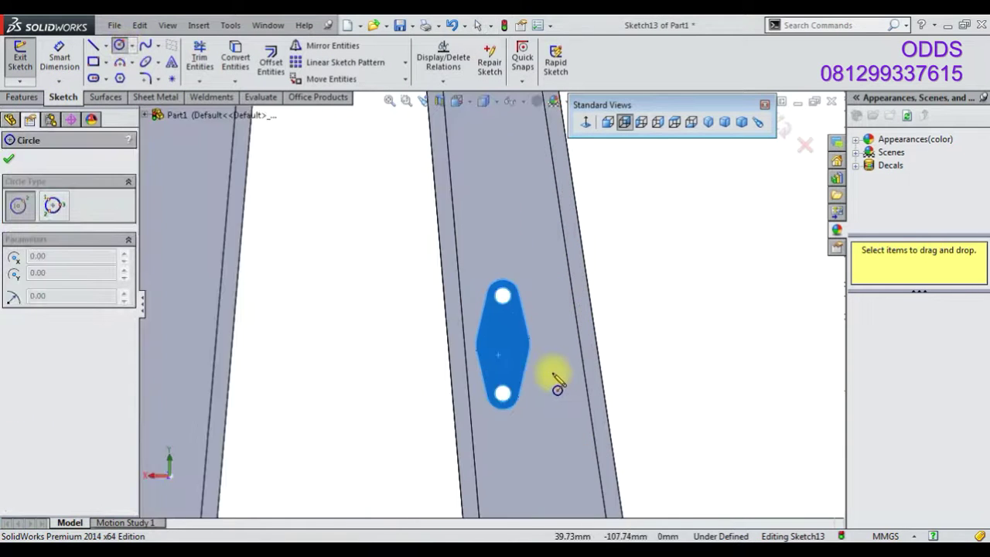
{"action": "scroll", "coordinate": [386, 280], "scroll_direction": "down", "scroll_amount": 3}
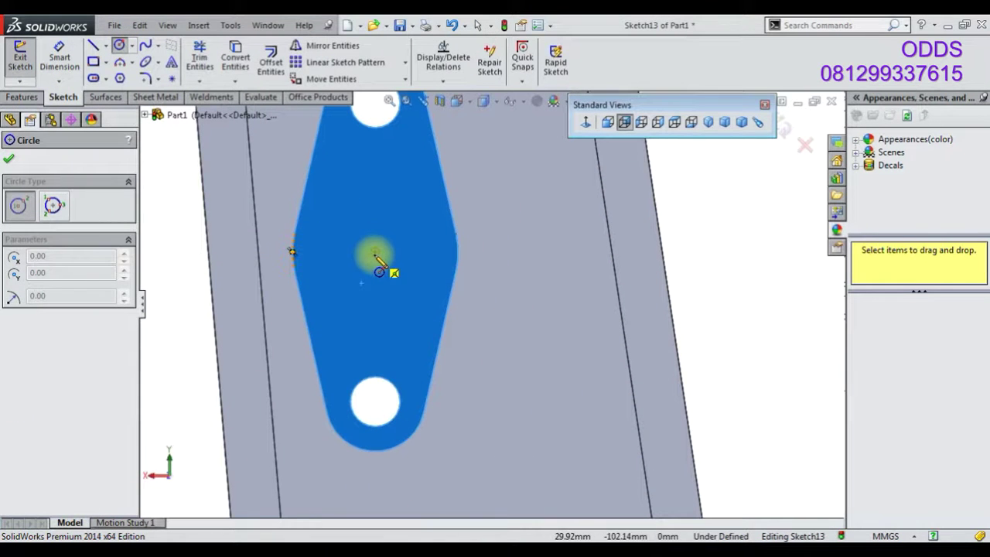
{"action": "left_click", "coordinate": [375, 253]}
{"action": "left_click", "coordinate": [341, 229]}
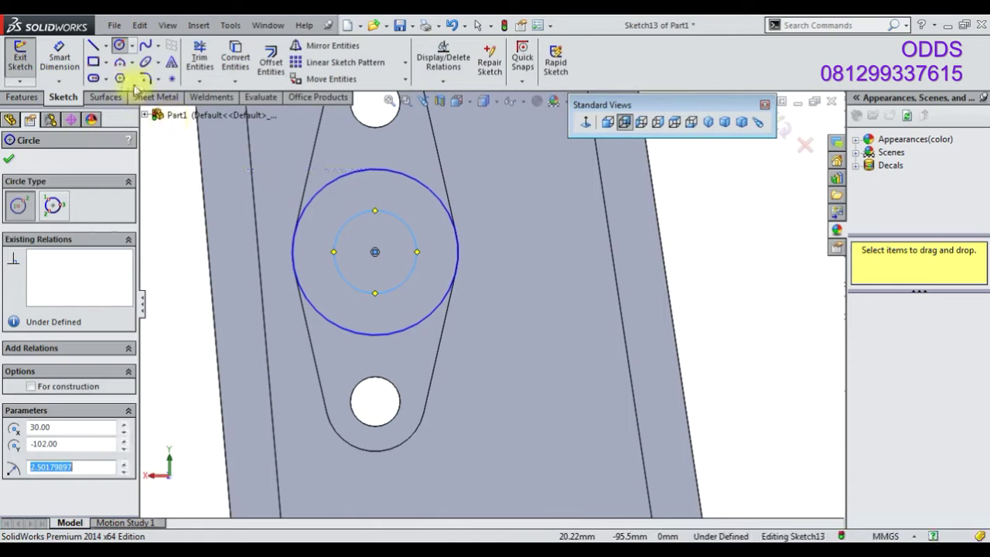
{"action": "left_click", "coordinate": [68, 61]}
{"action": "left_click", "coordinate": [340, 234]}
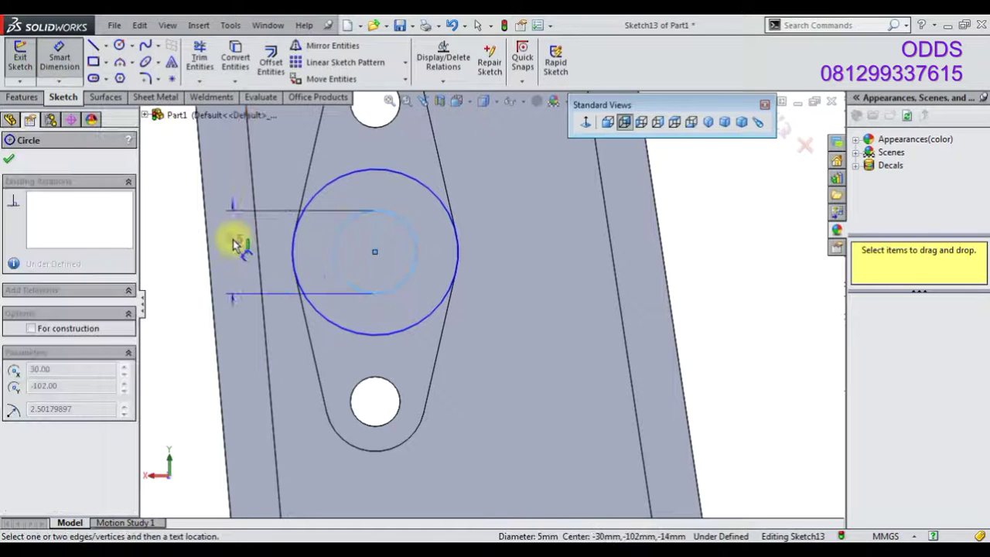
{"action": "left_click", "coordinate": [232, 243]}
{"action": "key", "text": "Return"}
Extrude the ring-shaped sketch into an 8 mm hub merged with the bracket
{"action": "left_click", "coordinate": [22, 96]}
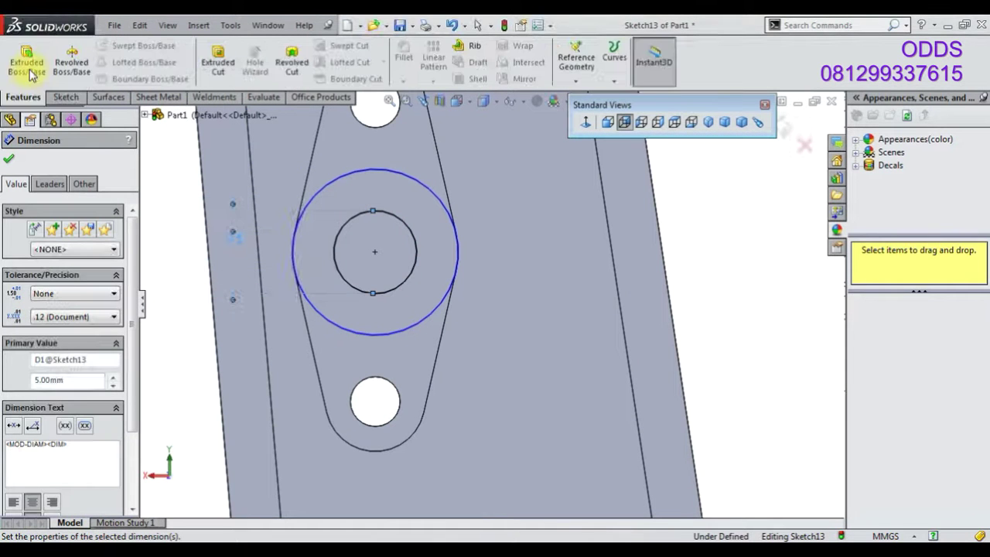
{"action": "left_click", "coordinate": [26, 58]}
{"action": "type", "text": "10"}
{"action": "key", "text": "Return"}
{"action": "mouse_move", "coordinate": [408, 309]}
{"action": "middle_mouse_down"}
{"action": "mouse_move", "coordinate": [594, 343]}
{"action": "mouse_move", "coordinate": [619, 393]}
{"action": "middle_mouse_up"}
{"action": "scroll", "coordinate": [607, 339], "scroll_direction": "down", "scroll_amount": 3}
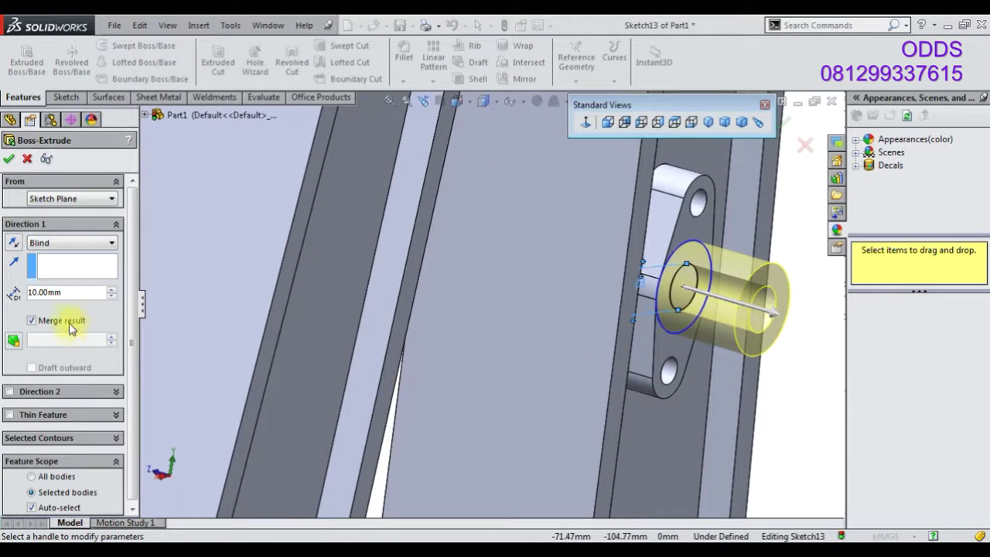
{"action": "type", "text": "3"}
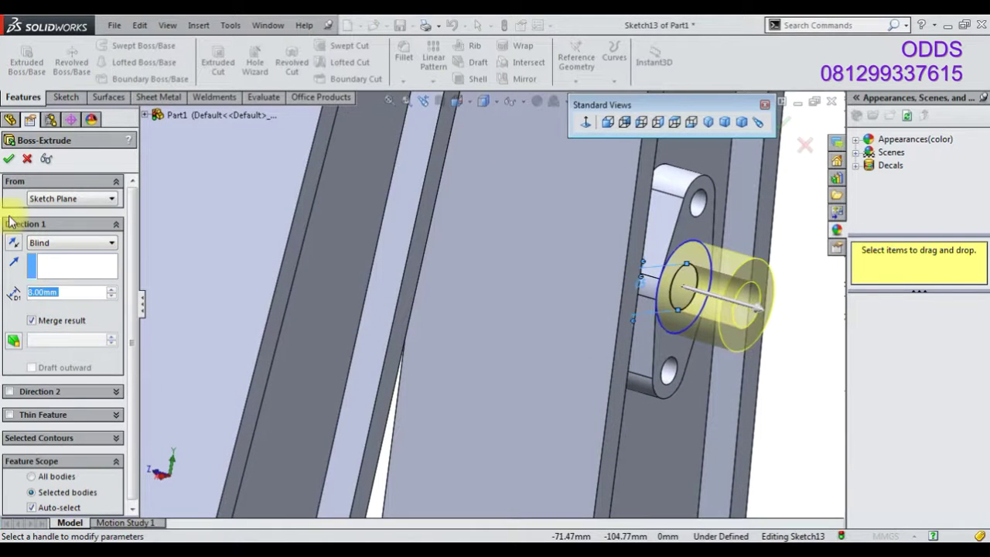
{"action": "key", "text": "Return"}
{"action": "right_click", "coordinate": [698, 349]}
{"action": "key", "text": "ctrl+1"}
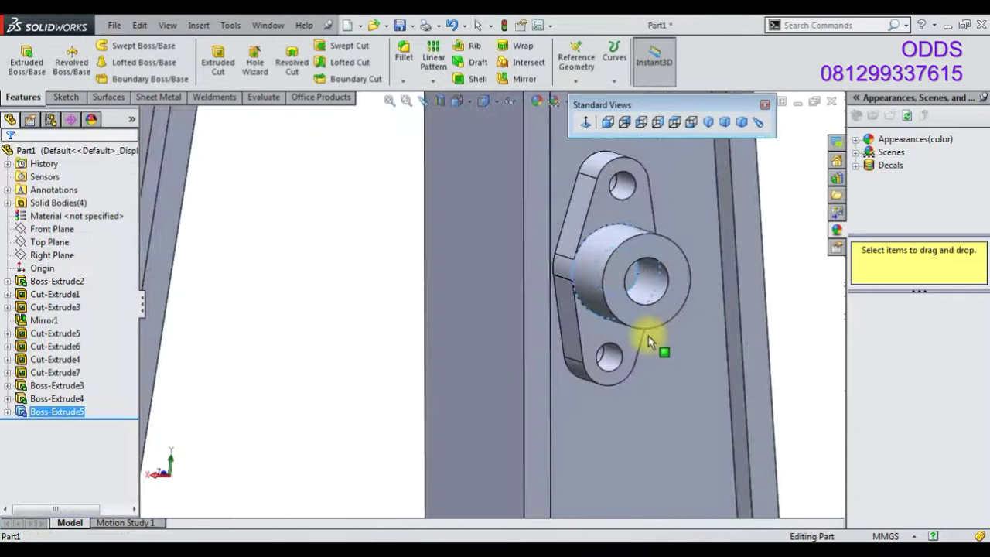
Edit Sketch12 and add a Ø5 circle in the bracket's upper lobe
{"action": "left_click", "coordinate": [57, 398]}
{"action": "left_click", "coordinate": [94, 357]}
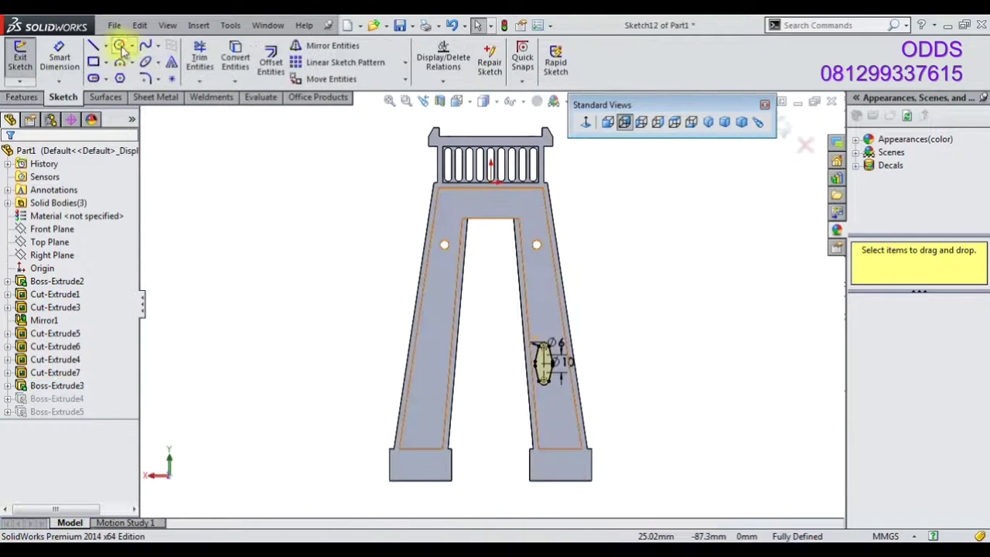
{"action": "left_click", "coordinate": [119, 45]}
{"action": "scroll", "coordinate": [498, 341], "scroll_direction": "down", "scroll_amount": 5}
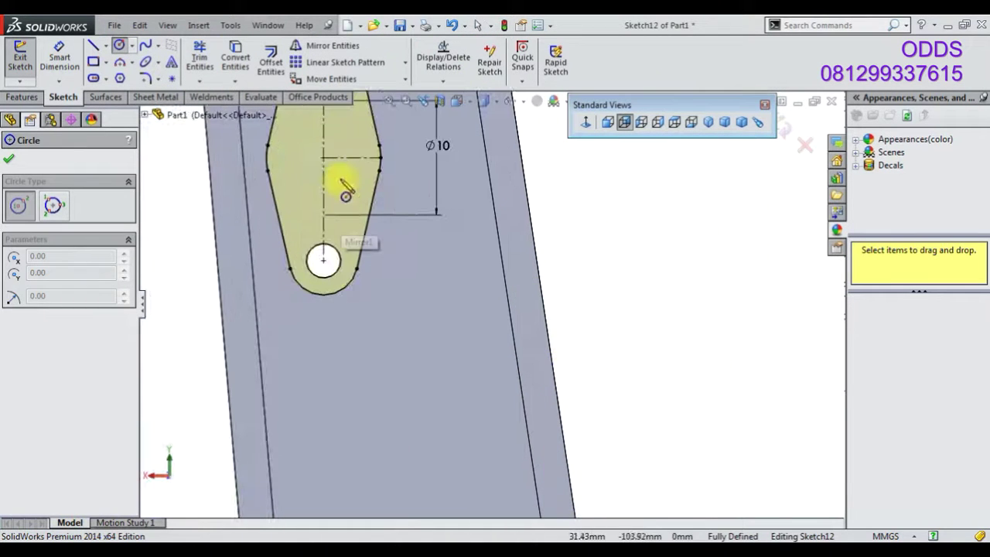
{"action": "left_click_drag", "start_coordinate": [324, 158], "coordinate": [336, 157]}
{"action": "key", "text": "Escape"}
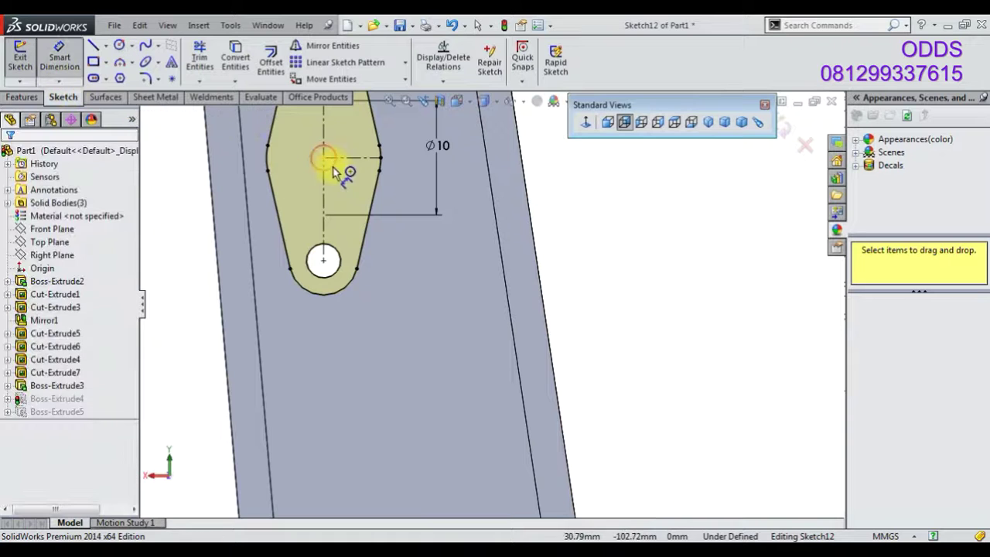
{"action": "left_click", "coordinate": [334, 171]}
{"action": "left_click", "coordinate": [364, 194]}
{"action": "type", "text": "5"}
{"action": "key", "text": "Return"}
Exit the sketch to rebuild the part and orbit to view the boss at an angle
{"action": "right_click", "coordinate": [661, 250]}
{"action": "left_click", "coordinate": [689, 220]}
{"action": "left_click", "coordinate": [784, 128]}
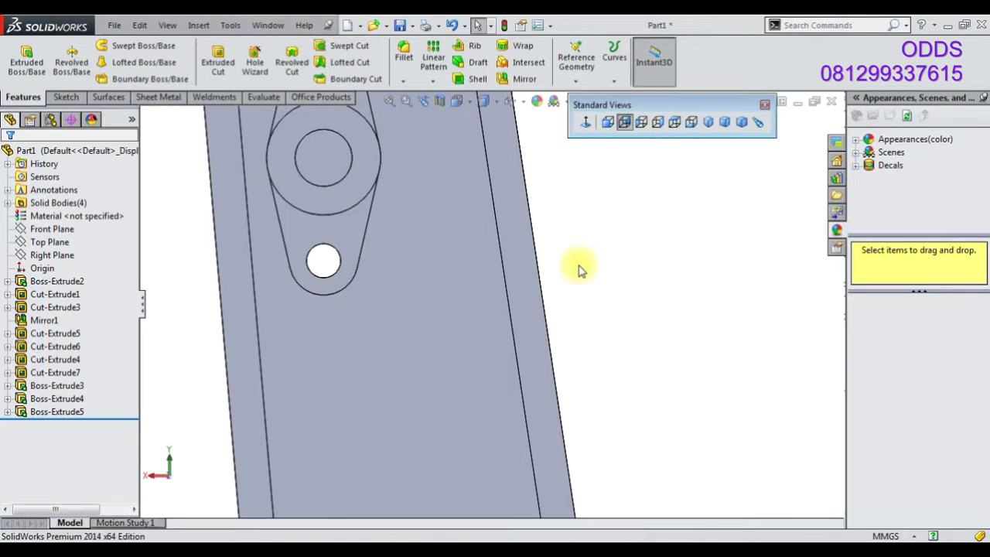
{"action": "scroll", "coordinate": [420, 221], "scroll_direction": "up", "scroll_amount": 3}
{"action": "mouse_move", "coordinate": [420, 221]}
{"action": "middle_mouse_down"}
{"action": "mouse_move", "coordinate": [464, 222]}
{"action": "mouse_move", "coordinate": [416, 246]}
{"action": "mouse_move", "coordinate": [480, 258]}
{"action": "middle_mouse_up"}
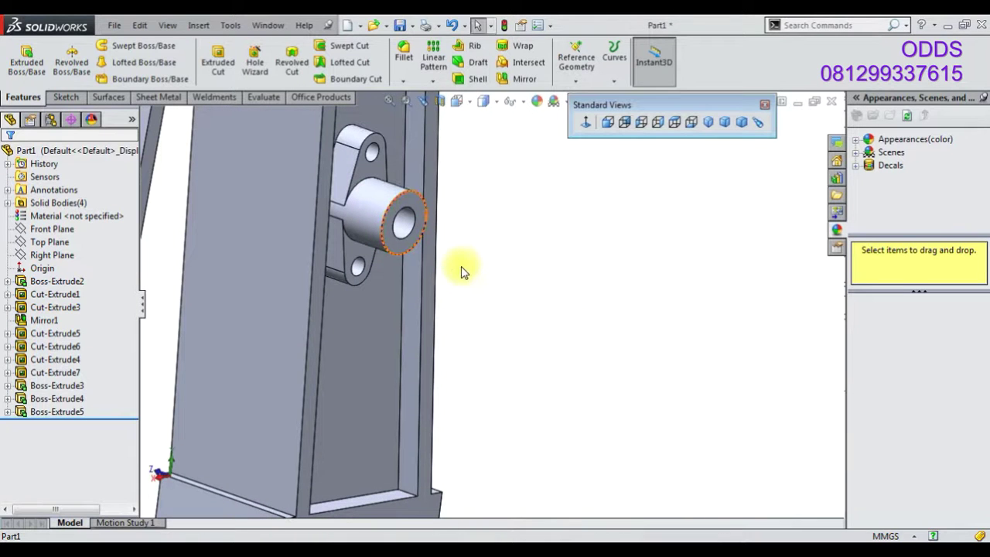
Highlight the boss, bracket plate and each of the four solid bodies, then return to isometric
{"action": "left_click", "coordinate": [76, 412]}
{"action": "left_click", "coordinate": [66, 399]}
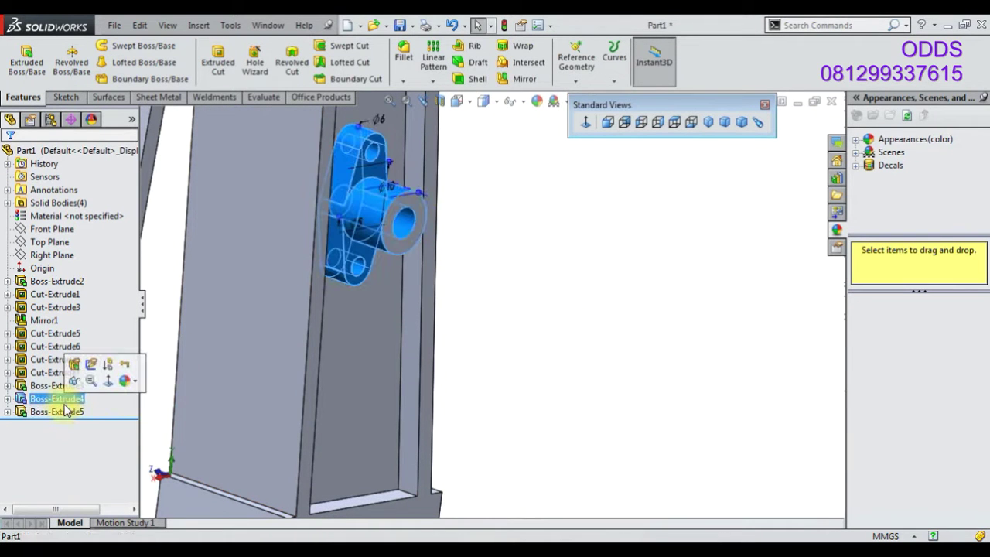
{"action": "left_click", "coordinate": [9, 202]}
{"action": "left_click", "coordinate": [68, 216]}
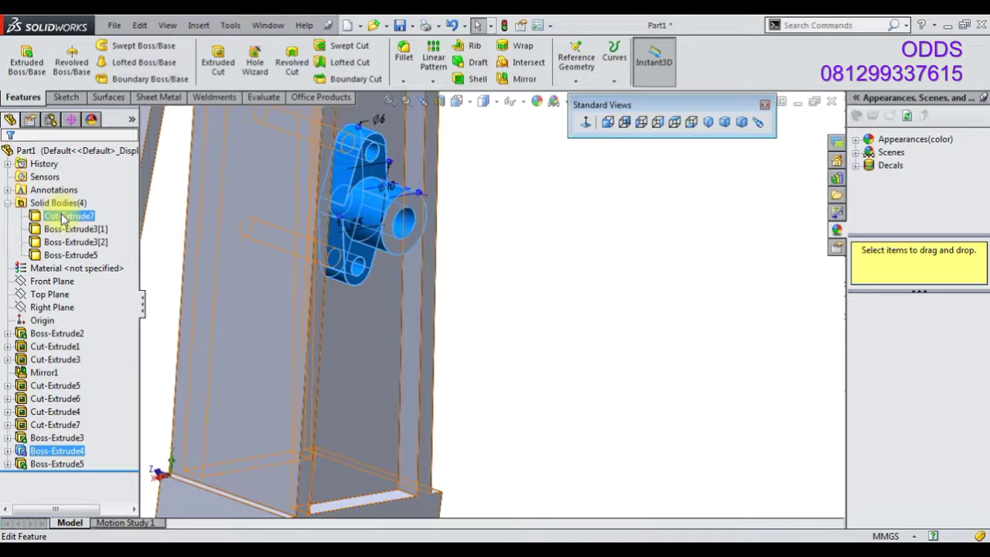
{"action": "scroll", "coordinate": [409, 287], "scroll_direction": "up", "scroll_amount": 5}
{"action": "mouse_move", "coordinate": [409, 287]}
{"action": "middle_mouse_down"}
{"action": "mouse_move", "coordinate": [435, 294]}
{"action": "mouse_move", "coordinate": [456, 323]}
{"action": "middle_mouse_up"}
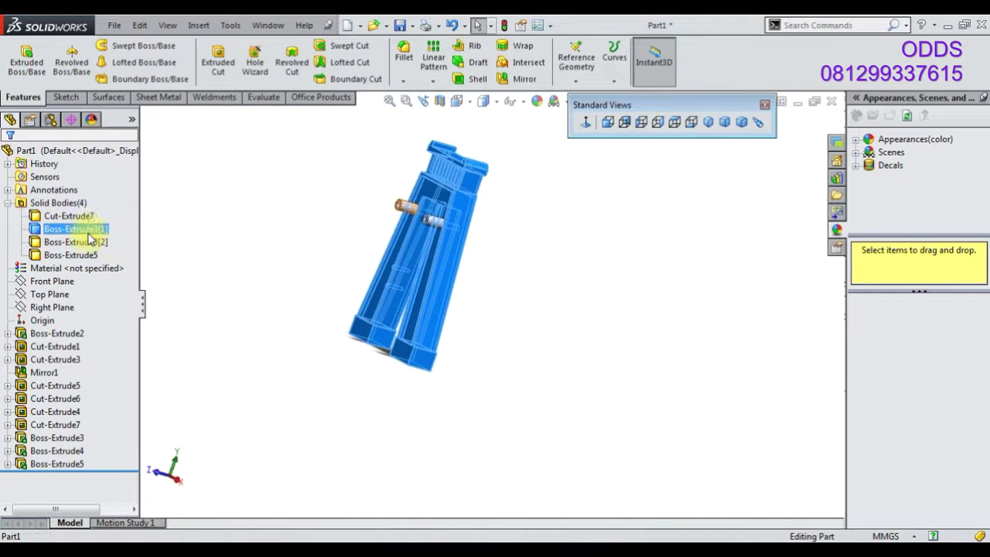
{"action": "left_click", "coordinate": [87, 241]}
{"action": "left_click", "coordinate": [89, 255]}
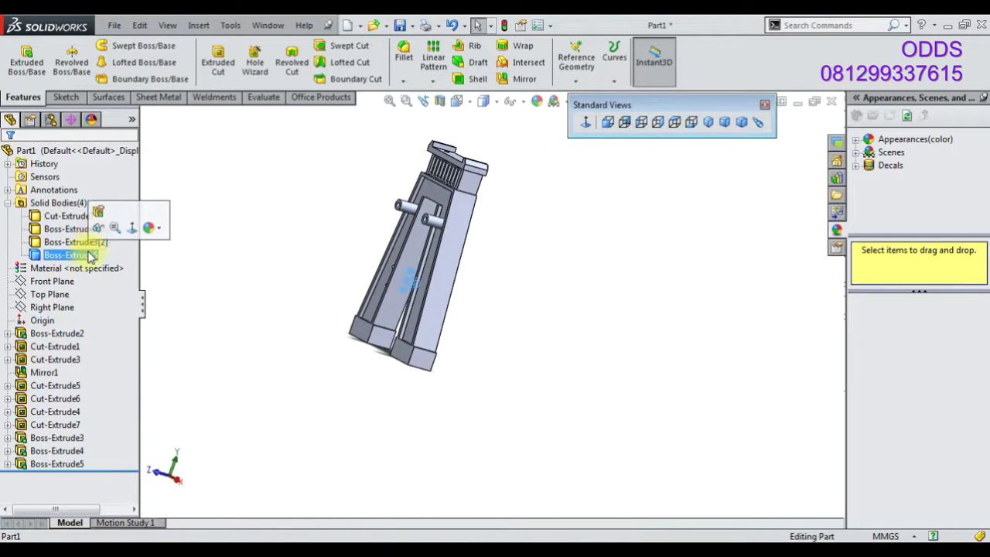
{"action": "middle_click_drag", "start_coordinate": [387, 325], "coordinate": [409, 360]}
{"action": "left_click", "coordinate": [707, 121]}
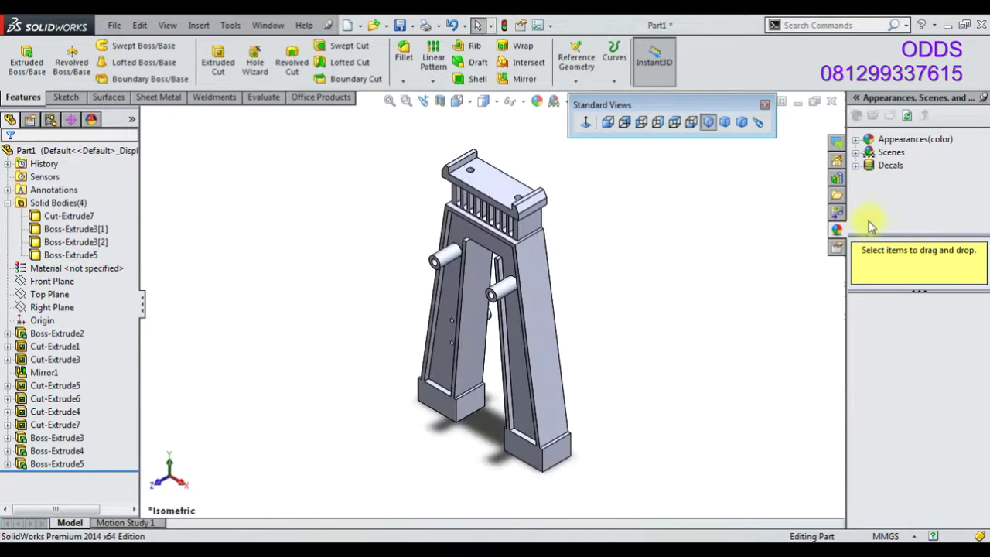
Show the Metal appearance swatches and select the Boss-Extrude3 cylinder bodies
{"action": "left_click", "coordinate": [867, 140]}
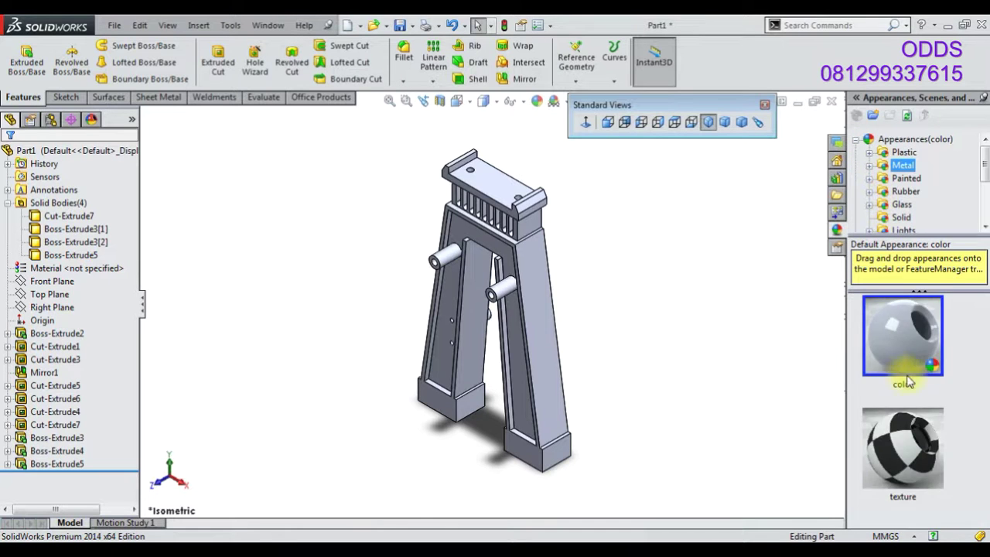
{"action": "left_click", "coordinate": [884, 389]}
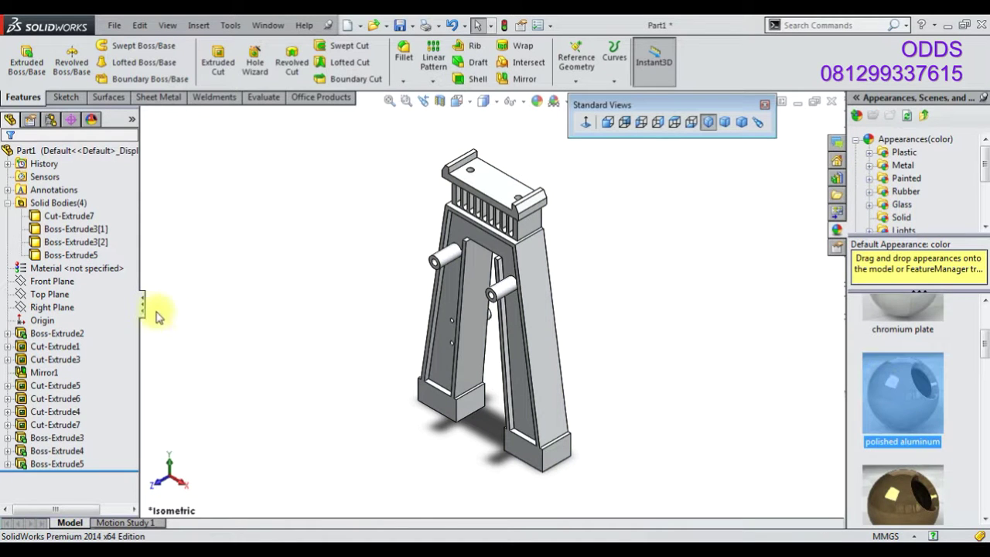
{"action": "left_click", "coordinate": [89, 242], "text": "ctrl"}
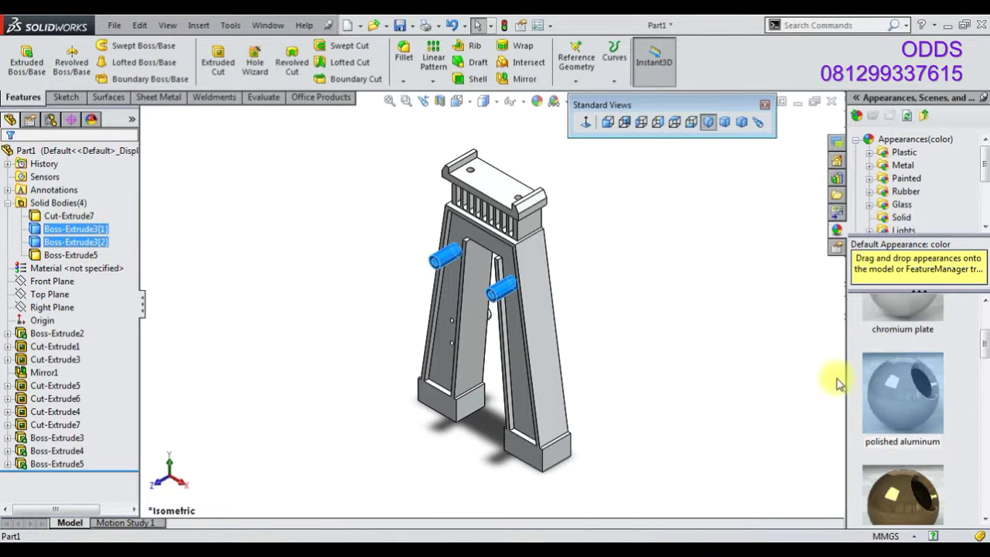
{"action": "scroll", "coordinate": [893, 388], "scroll_direction": "up", "scroll_amount": 1}
Drag metal appearances such as polished brass onto the model, then return to isometric view
{"action": "left_click_drag", "start_coordinate": [902, 448], "coordinate": [592, 393]}
{"action": "mouse_move", "coordinate": [592, 393]}
{"action": "middle_mouse_down"}
{"action": "mouse_move", "coordinate": [514, 309]}
{"action": "mouse_move", "coordinate": [495, 313]}
{"action": "middle_mouse_up"}
{"action": "scroll", "coordinate": [902, 386], "scroll_direction": "down", "scroll_amount": 1}
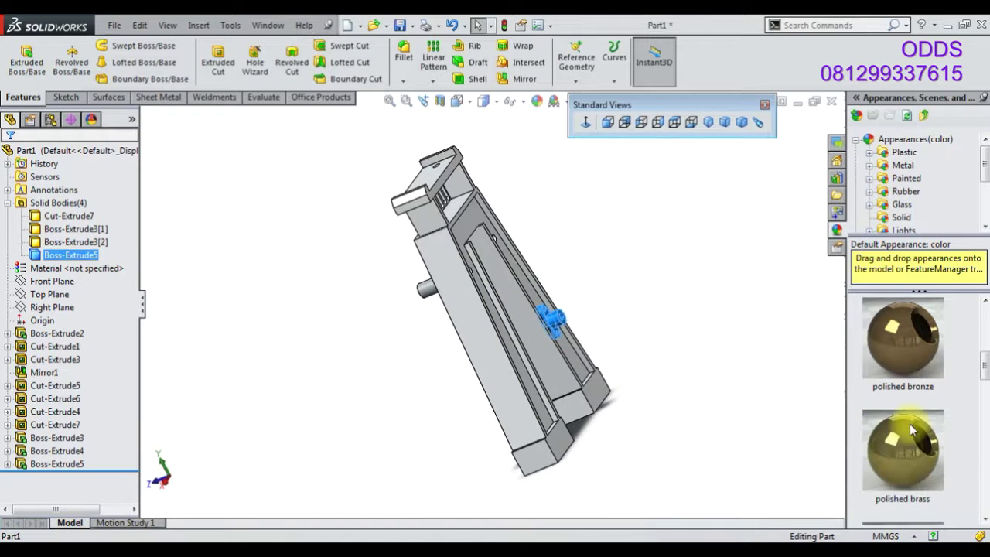
{"action": "left_click_drag", "start_coordinate": [902, 448], "coordinate": [553, 317]}
{"action": "middle_click_drag", "start_coordinate": [431, 387], "coordinate": [512, 399]}
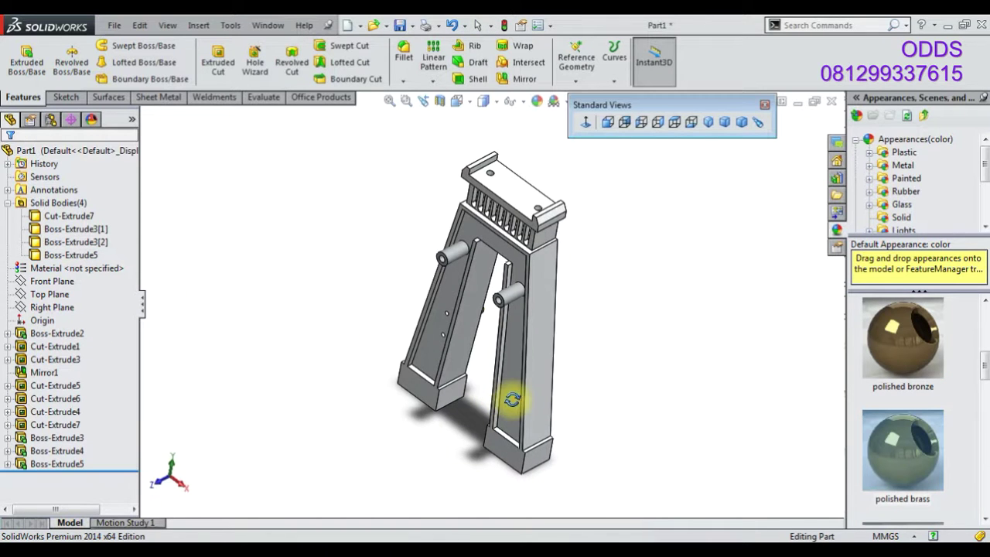
{"action": "left_click", "coordinate": [706, 124]}
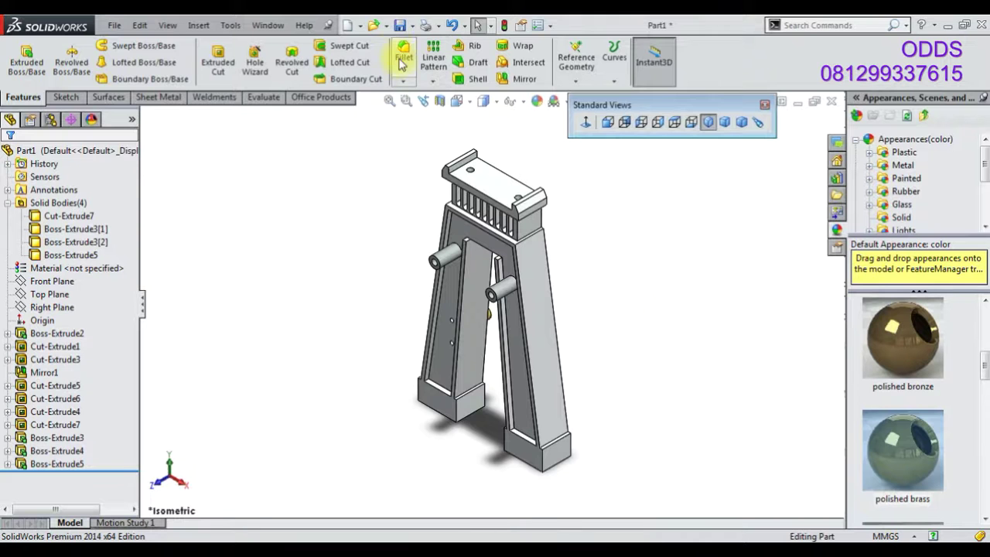
Save the tower leg part as 03, then Save As 04 and tilt the view
{"action": "left_click", "coordinate": [401, 31]}
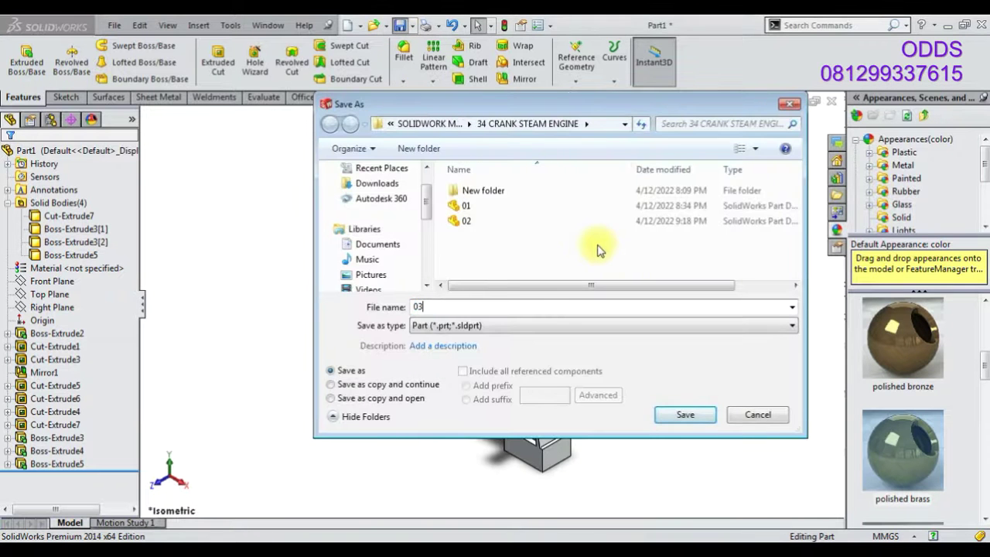
{"action": "key", "text": "Return"}
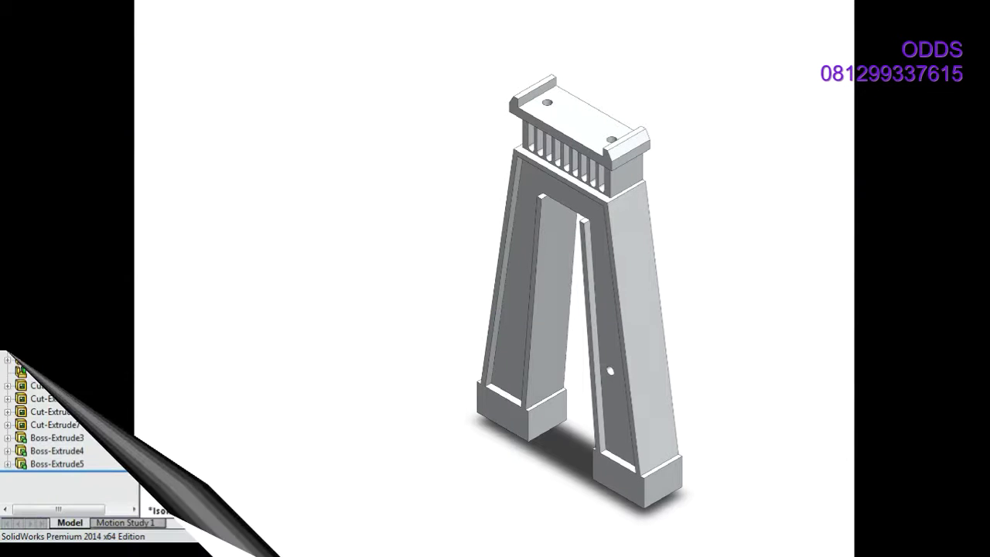
{"action": "left_click", "coordinate": [410, 27]}
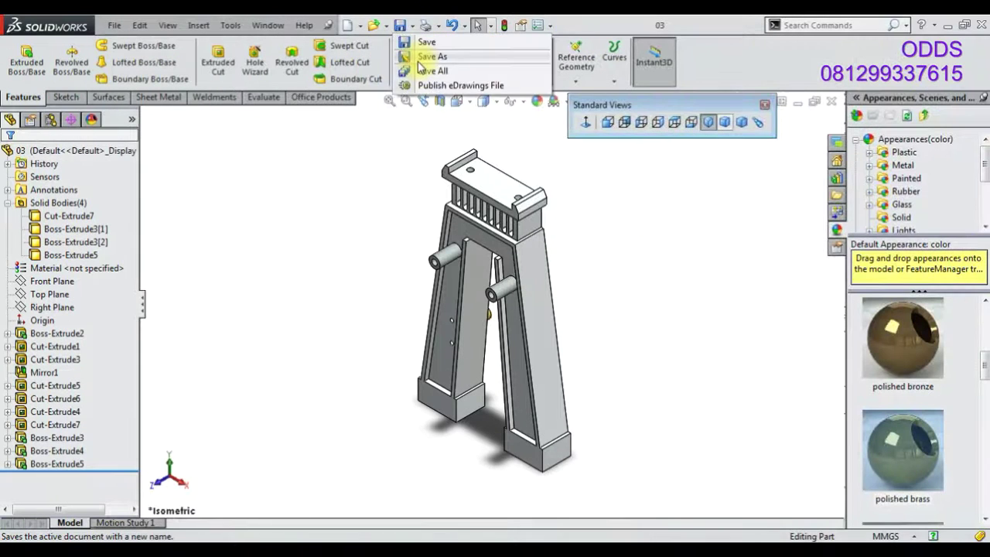
{"action": "left_click", "coordinate": [424, 59]}
{"action": "type", "text": "0"}
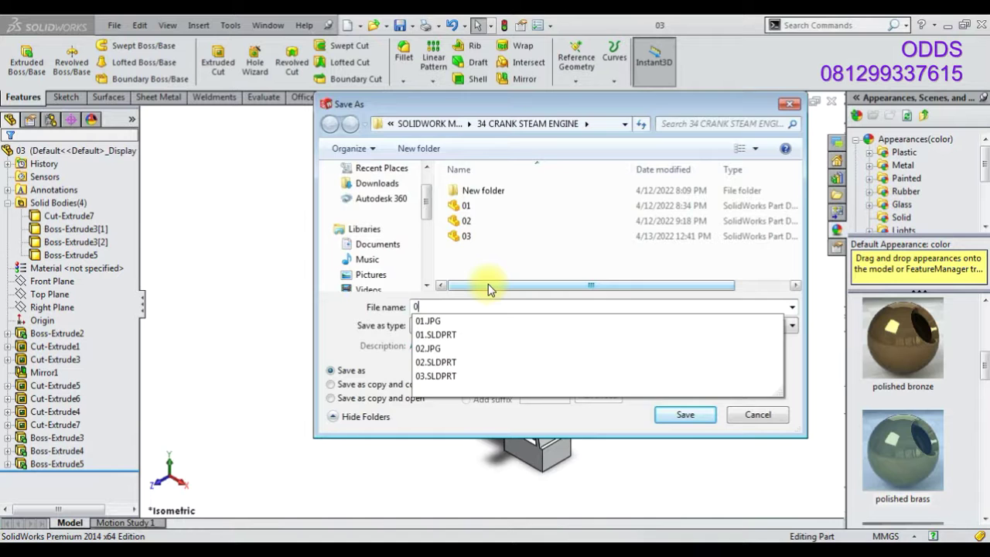
{"action": "type", "text": "4"}
{"action": "key", "text": "Return"}
{"action": "mouse_move", "coordinate": [595, 362]}
{"action": "middle_mouse_down"}
{"action": "mouse_move", "coordinate": [552, 365]}
{"action": "mouse_move", "coordinate": [614, 327]}
{"action": "middle_mouse_up"}
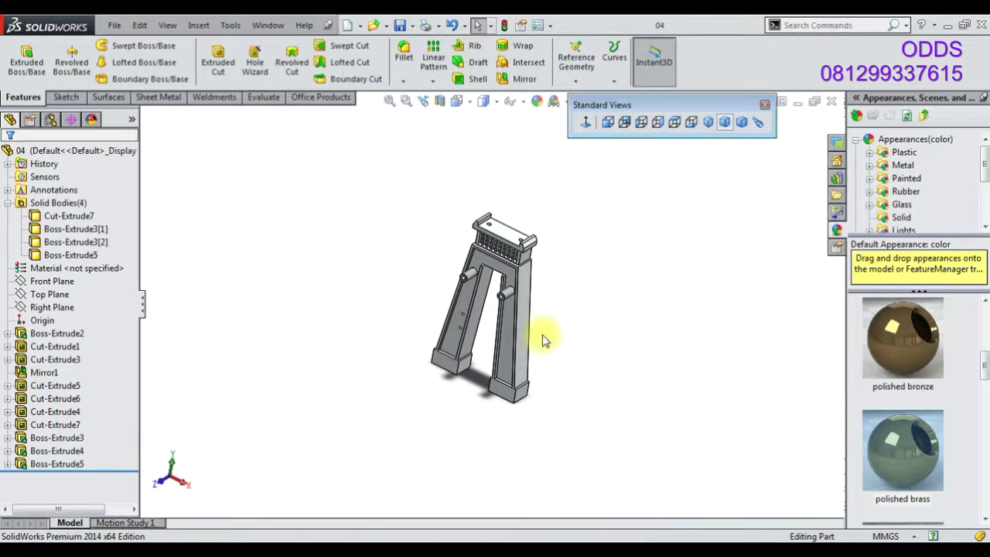
Delete the Boss-Extrude3, Boss-Extrude4 and Boss-Extrude5 features
{"action": "scroll", "coordinate": [541, 336], "scroll_direction": "down", "scroll_amount": 3}
{"action": "left_click", "coordinate": [54, 412]}
{"action": "left_click", "coordinate": [277, 367]}
{"action": "scroll", "coordinate": [277, 366], "scroll_direction": "down", "scroll_amount": 3}
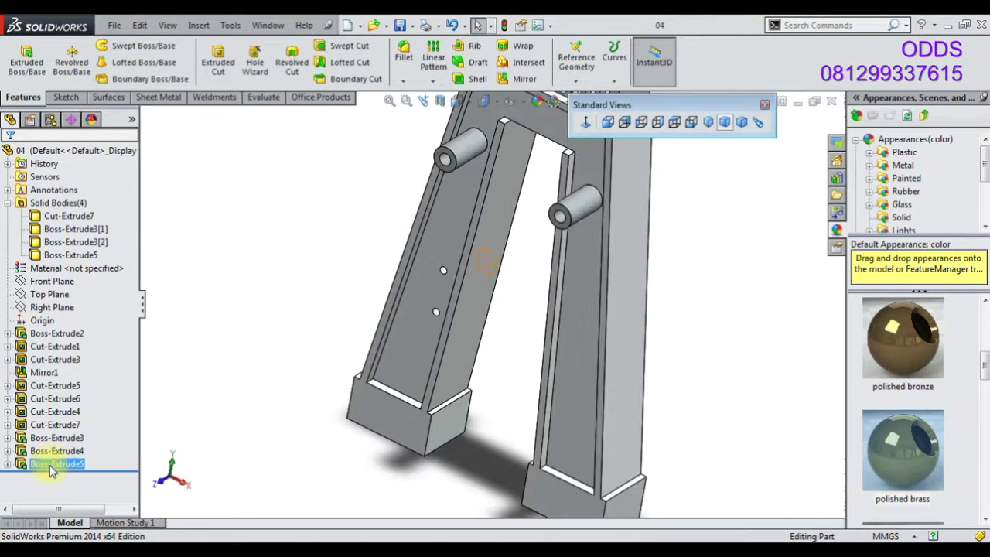
{"action": "left_click", "coordinate": [51, 465]}
{"action": "left_click", "coordinate": [42, 437], "text": "ctrl"}
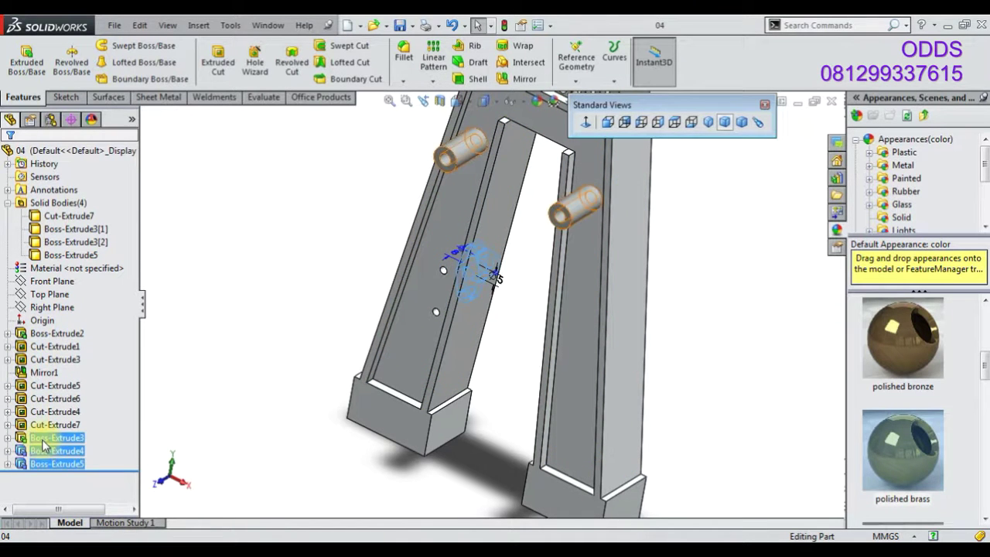
{"action": "left_click", "coordinate": [45, 437], "text": "shift"}
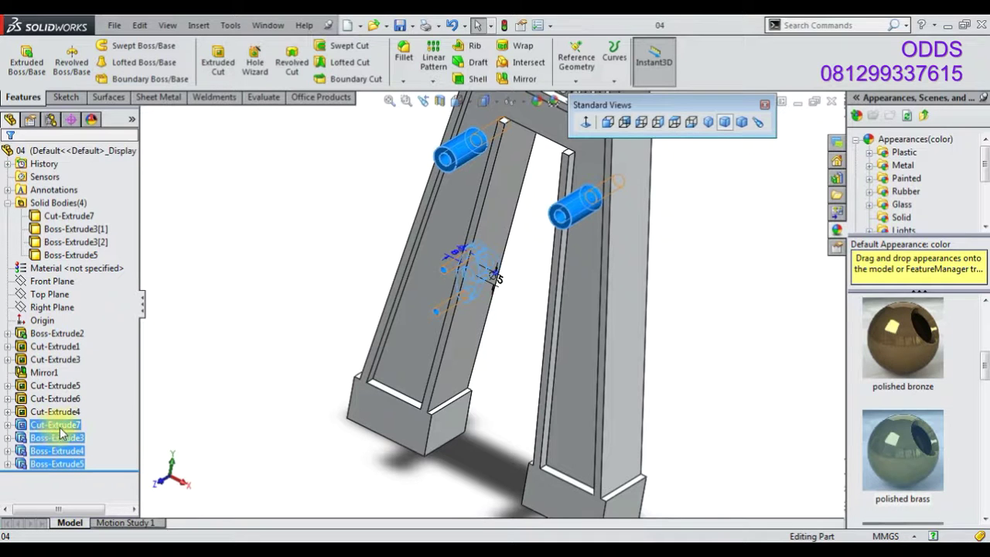
{"action": "right_click", "coordinate": [67, 438]}
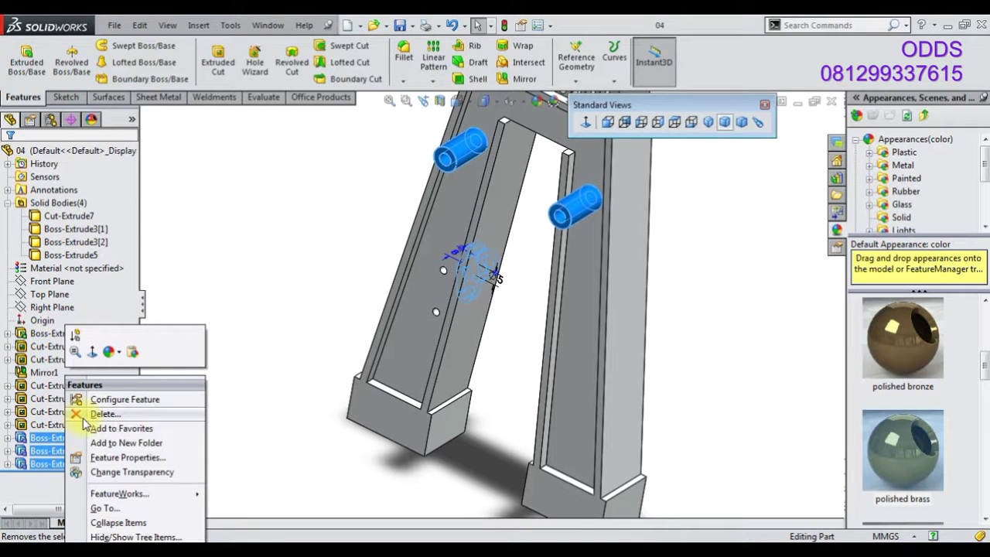
{"action": "left_click", "coordinate": [83, 415]}
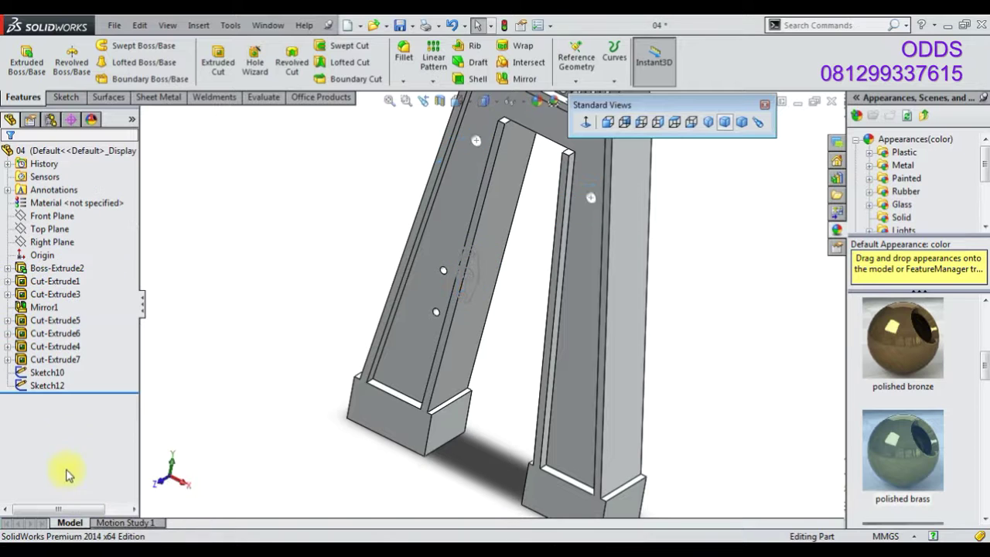
Delete the leftover Sketch11 and Sketch10
{"action": "right_click", "coordinate": [52, 395]}
{"action": "left_click", "coordinate": [46, 385]}
{"action": "right_click", "coordinate": [47, 385]}
{"action": "left_click", "coordinate": [54, 412]}
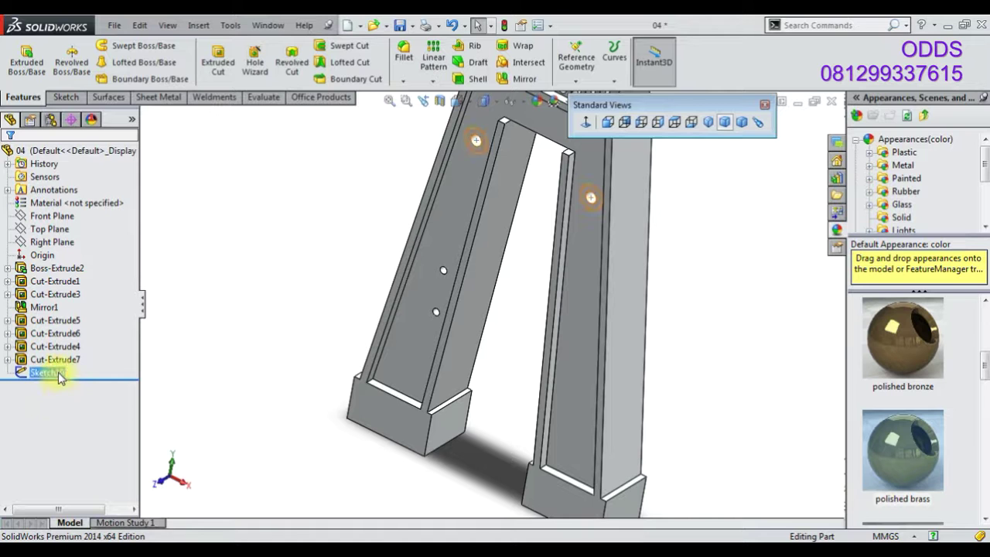
{"action": "right_click", "coordinate": [60, 377]}
{"action": "left_click", "coordinate": [66, 414]}
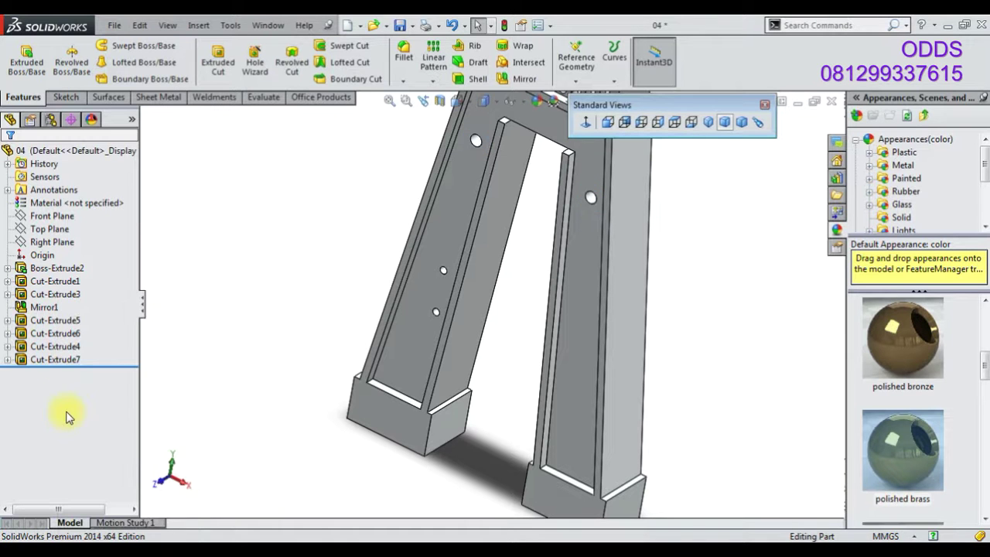
{"action": "right_click", "coordinate": [59, 362]}
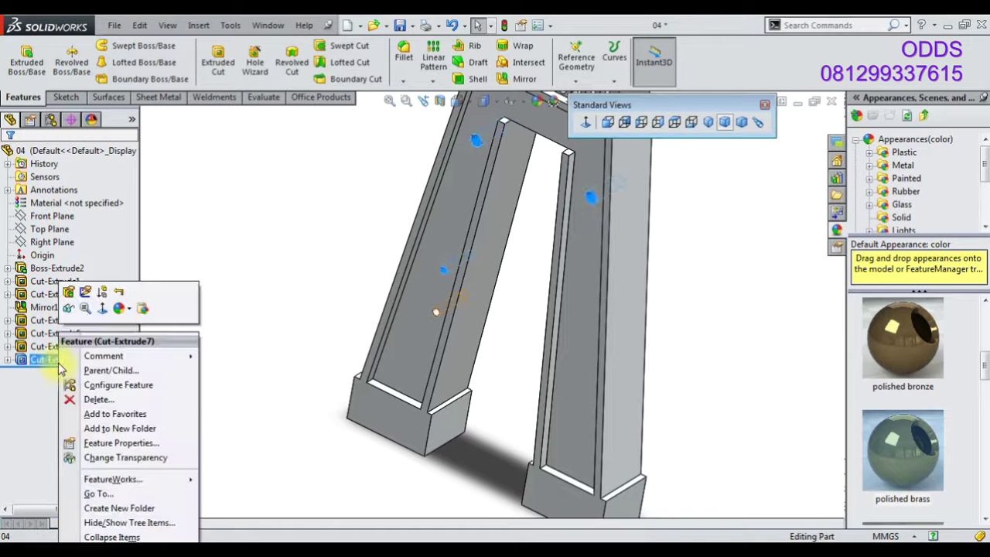
Edit the Cut-Extrude7 sketch in front view and delete the left-leg entities
{"action": "left_click", "coordinate": [85, 290]}
{"action": "left_click", "coordinate": [606, 122]}
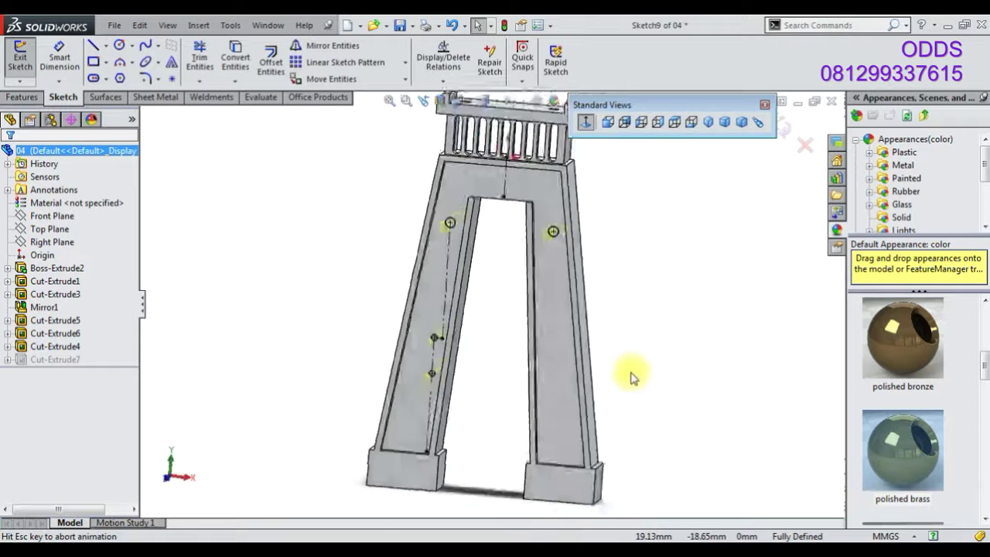
{"action": "mouse_move", "coordinate": [328, 190]}
{"action": "left_mouse_down"}
{"action": "mouse_move", "coordinate": [469, 375]}
{"action": "mouse_move", "coordinate": [453, 474]}
{"action": "left_mouse_up"}
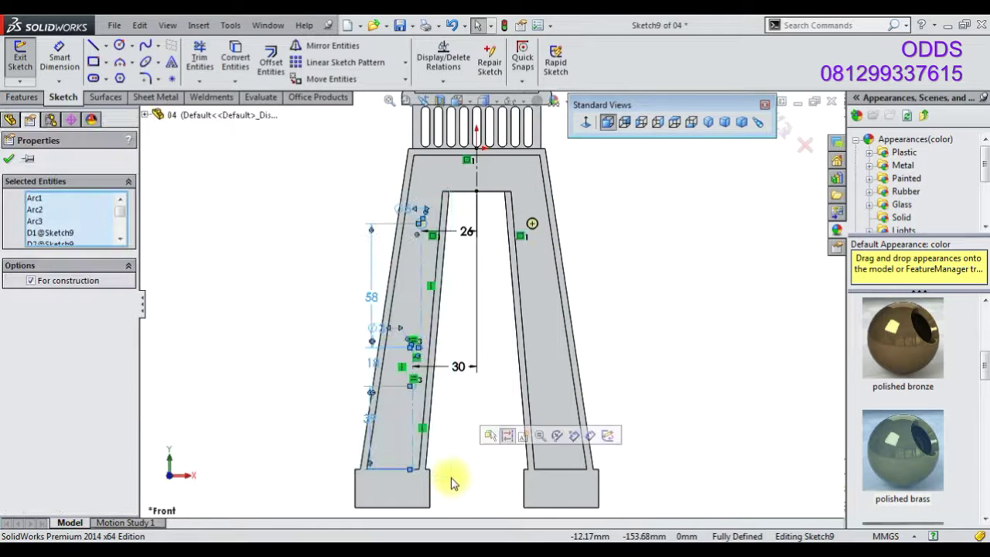
{"action": "key", "text": "Delete"}
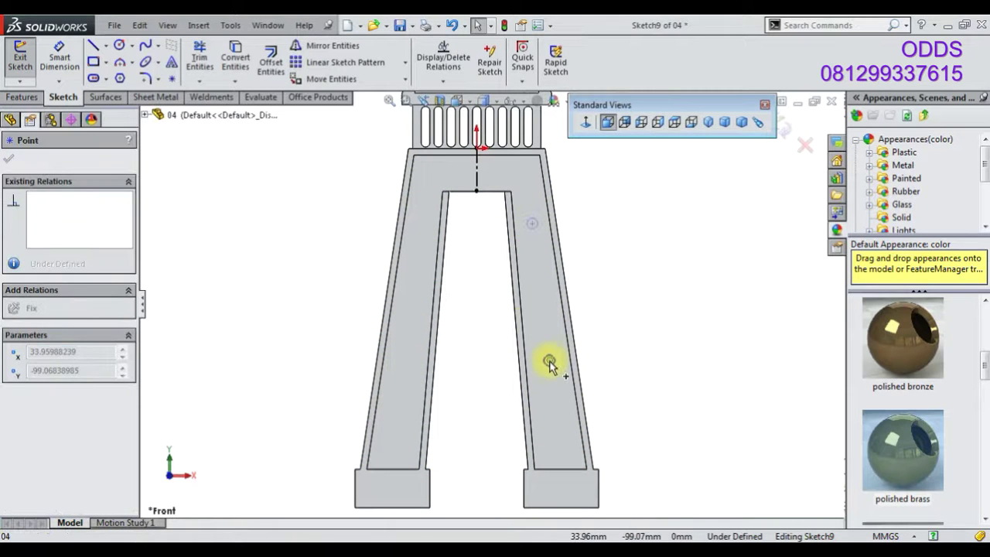
Draw a circle on the right leg, 30 mm from the centreline and 66 mm above the bottom
{"action": "key", "text": "Escape"}
{"action": "right_click_drag", "start_coordinate": [553, 363], "coordinate": [495, 201]}
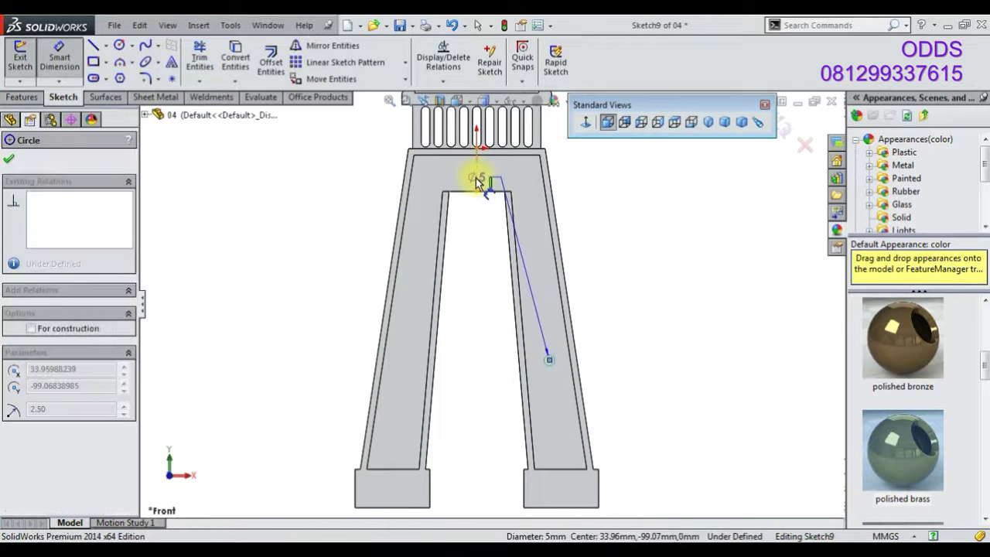
{"action": "left_click", "coordinate": [476, 191]}
{"action": "left_click", "coordinate": [497, 420]}
{"action": "type", "text": "30"}
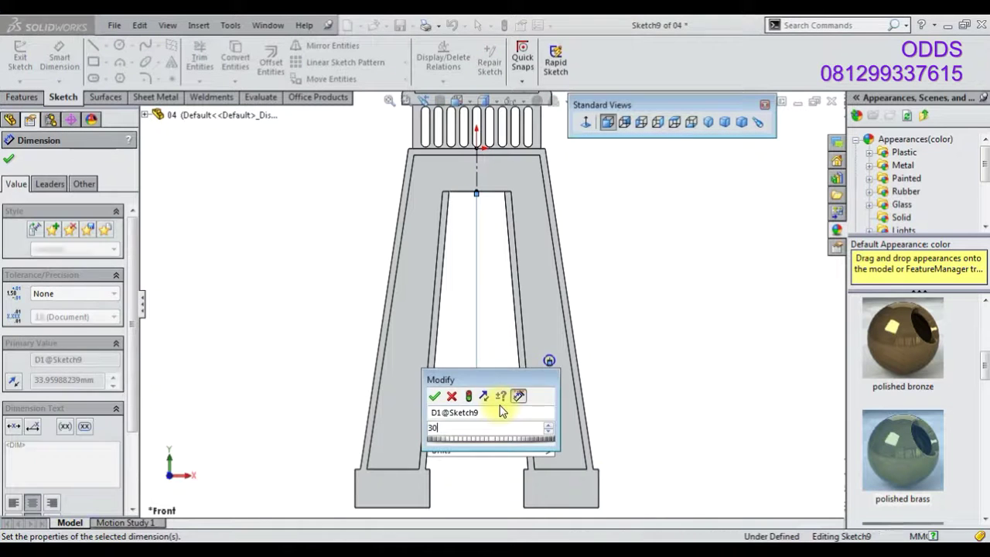
{"action": "key", "text": "Return"}
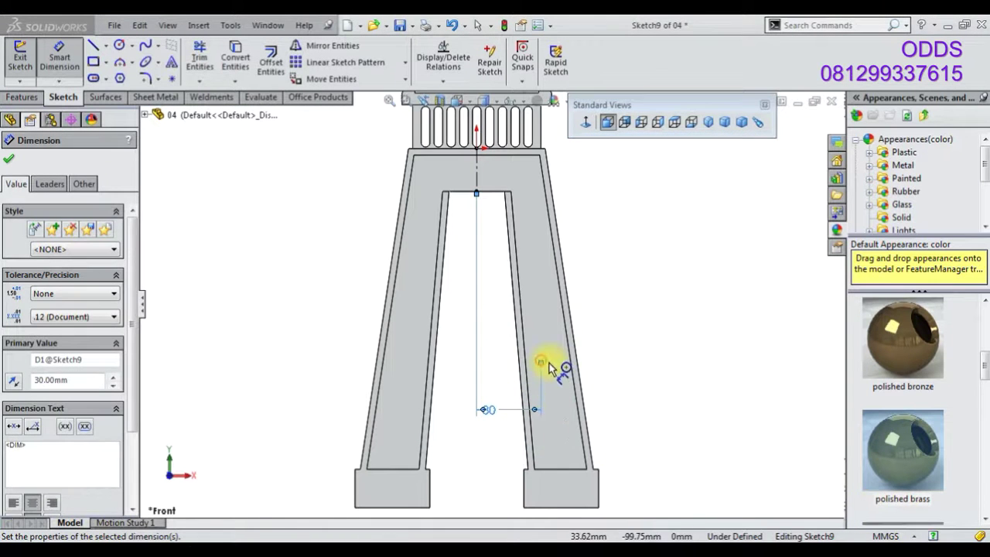
{"action": "left_click", "coordinate": [541, 361]}
{"action": "left_click", "coordinate": [562, 507]}
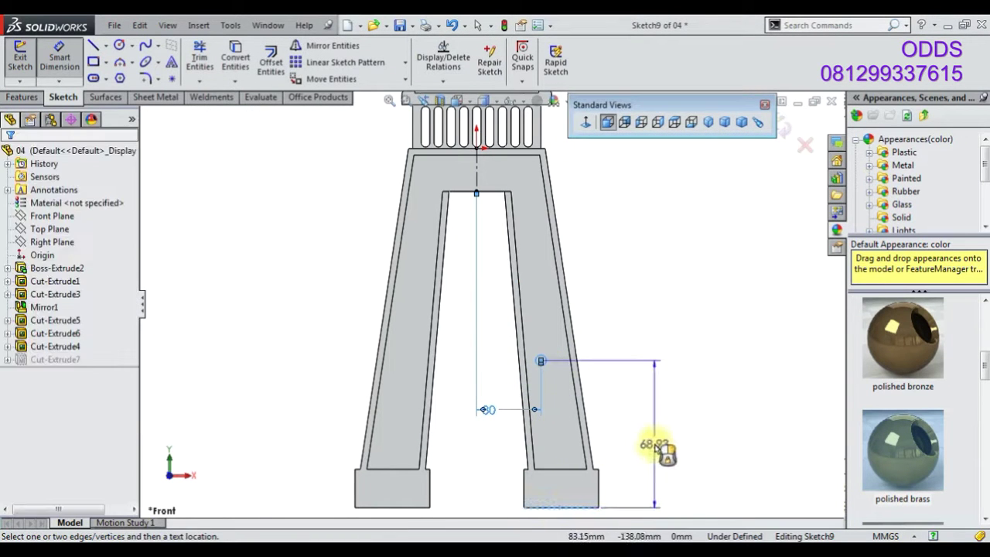
{"action": "left_click", "coordinate": [654, 445]}
{"action": "type", "text": "66"}
{"action": "key", "text": "Return"}
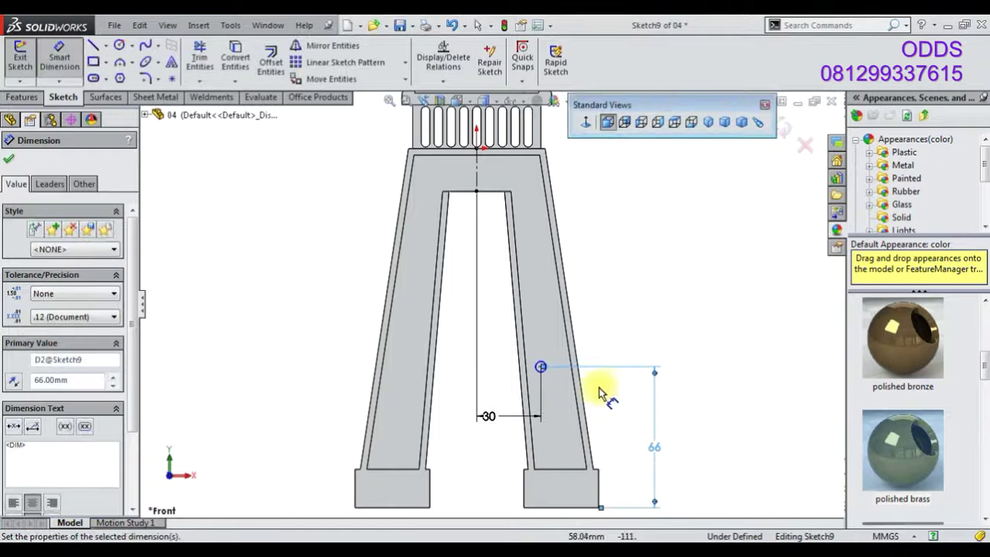
Give the circle a Ø5 diameter and exit the sketch to cut the hole
{"action": "scroll", "coordinate": [600, 394], "scroll_direction": "down", "scroll_amount": 3}
{"action": "left_click", "coordinate": [495, 346]}
{"action": "left_click", "coordinate": [542, 313]}
{"action": "type", "text": "7"}
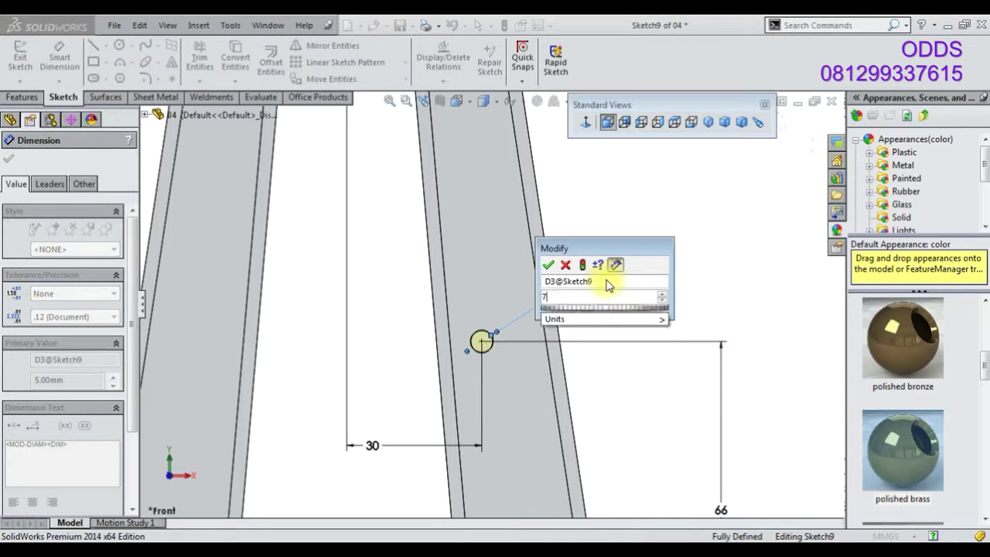
{"action": "left_click", "coordinate": [565, 265]}
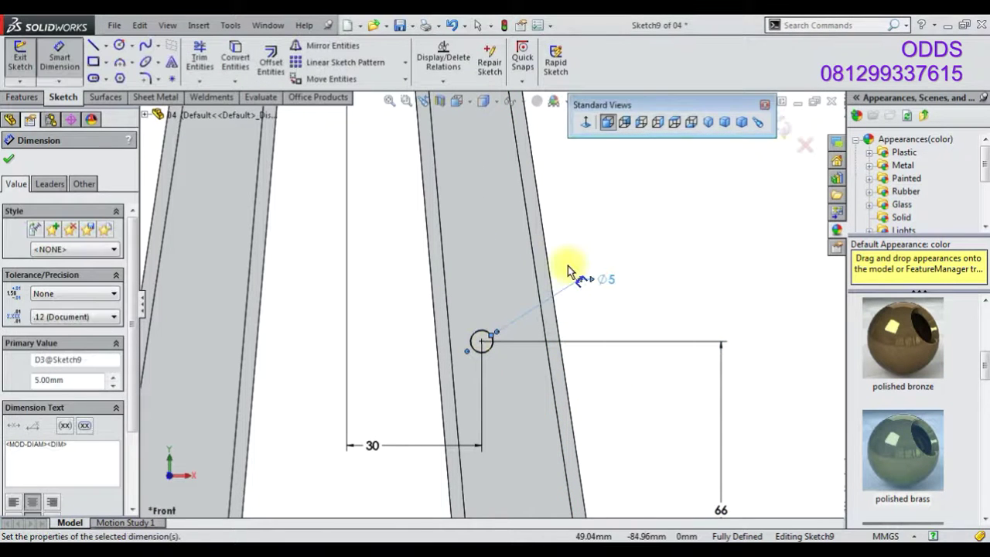
{"action": "left_click", "coordinate": [787, 133]}
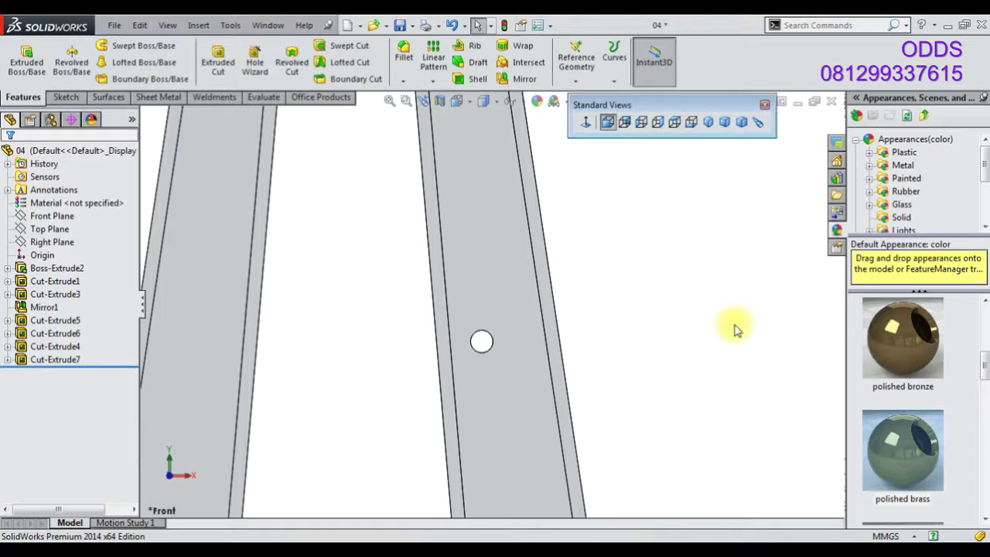
Sketch a Ø10 circle on the leg's inner band face, centred on the hole
{"action": "left_click", "coordinate": [539, 410]}
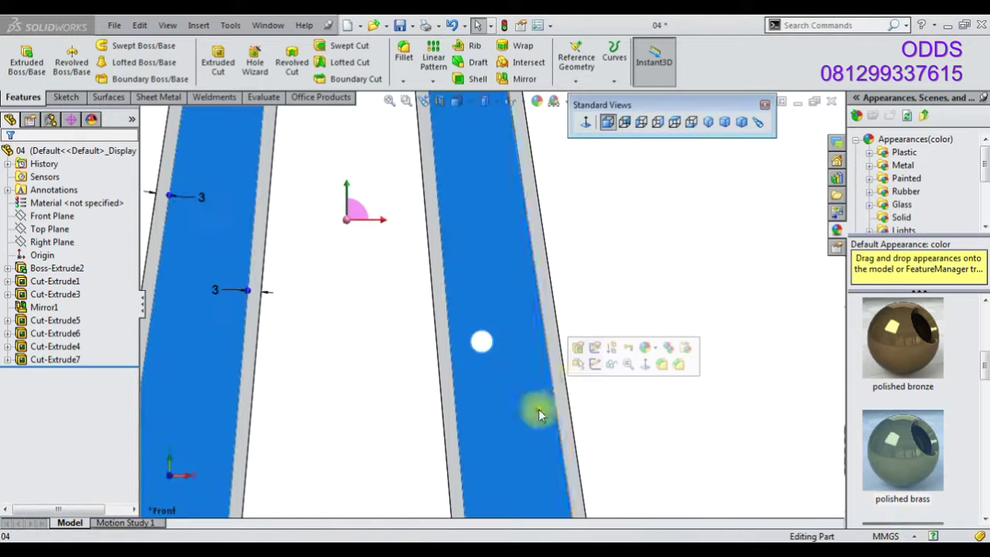
{"action": "left_click", "coordinate": [587, 360]}
{"action": "left_click", "coordinate": [118, 46]}
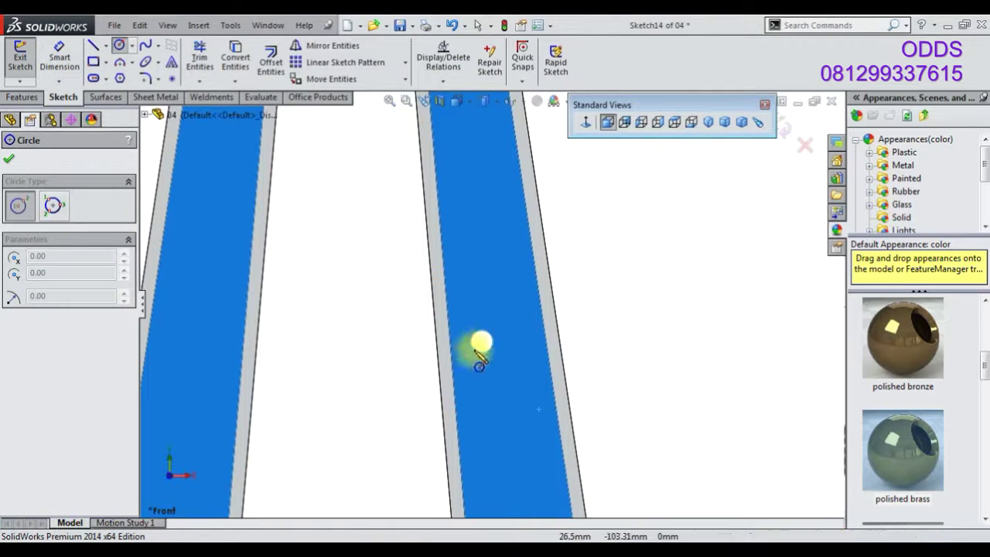
{"action": "left_click", "coordinate": [480, 341]}
{"action": "left_click", "coordinate": [495, 358]}
{"action": "left_click", "coordinate": [60, 58]}
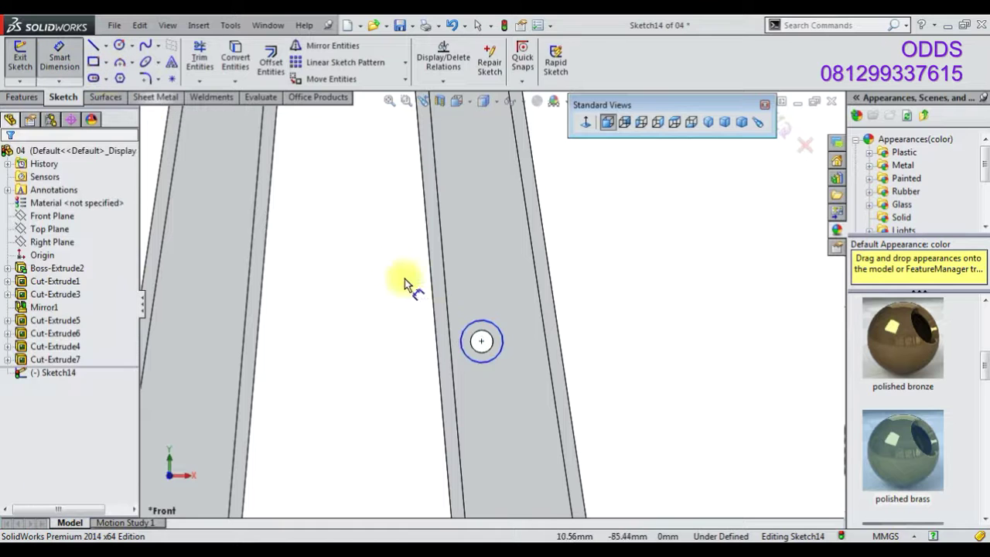
{"action": "left_click", "coordinate": [462, 338]}
{"action": "left_click", "coordinate": [403, 349]}
{"action": "type", "text": "1"}
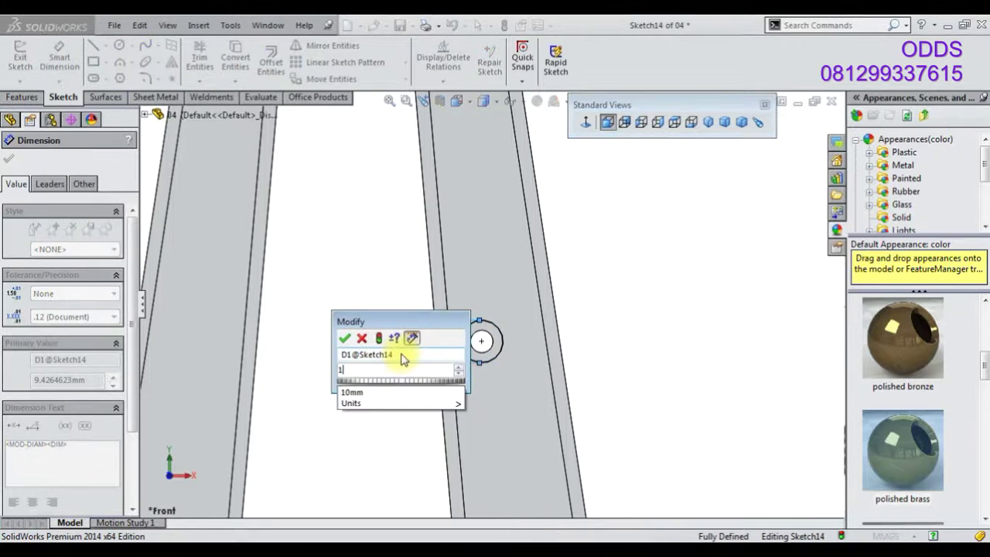
{"action": "type", "text": "0"}
{"action": "key", "text": "Return"}
Return to selection and start an Extruded Boss/Base from the circle
{"action": "right_click", "coordinate": [352, 292]}
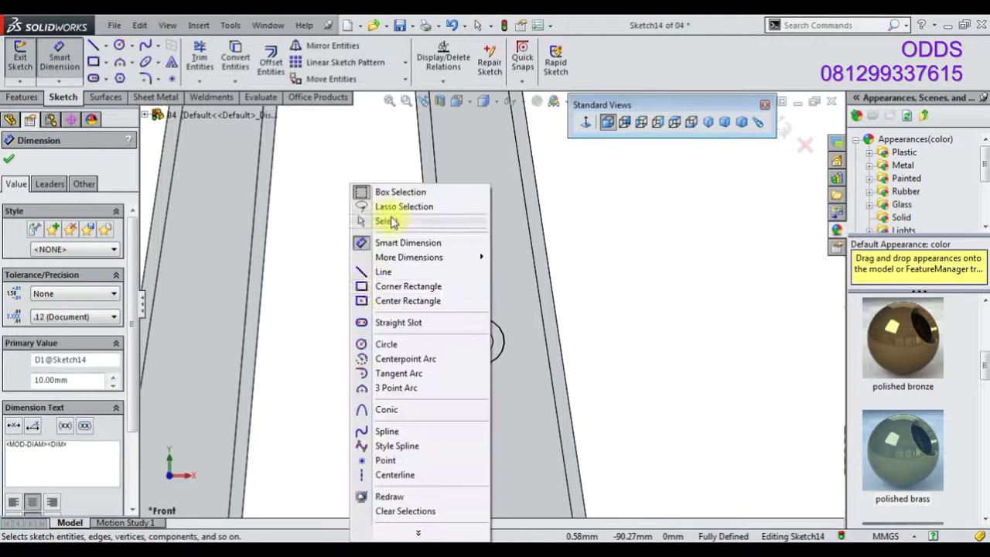
{"action": "left_click", "coordinate": [385, 221]}
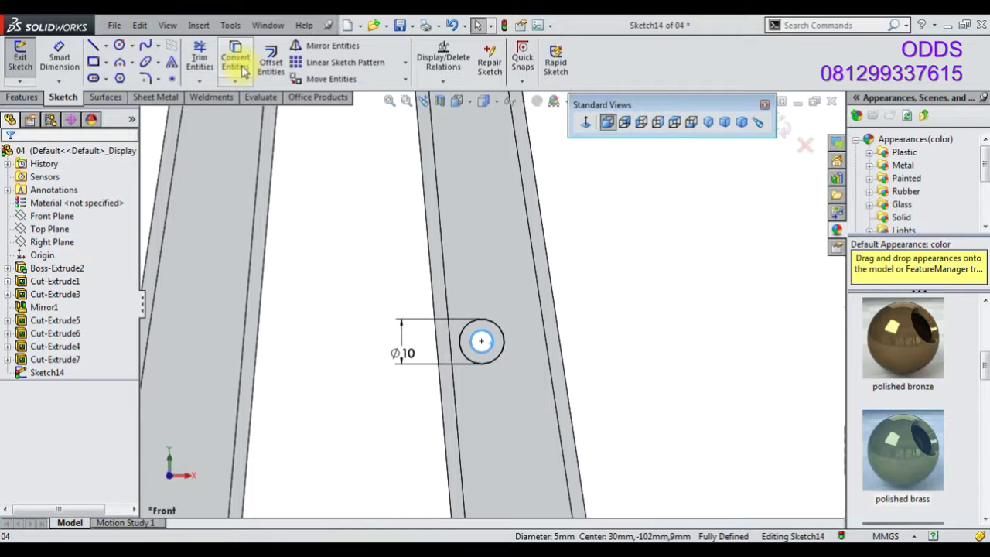
{"action": "left_click", "coordinate": [23, 96]}
{"action": "left_click", "coordinate": [29, 66]}
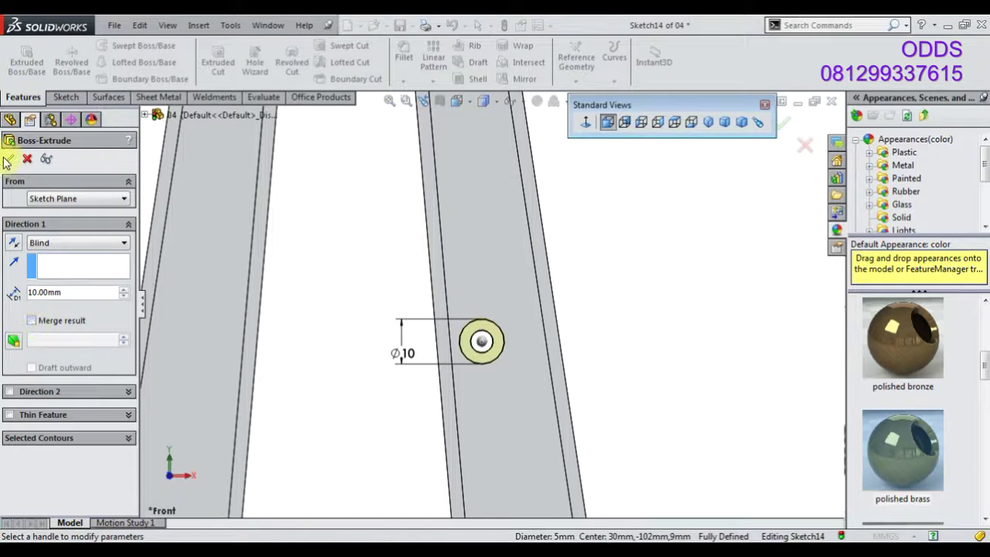
Cancel the first boss extrusion attempt, keeping Sketch14
{"action": "left_click", "coordinate": [709, 124]}
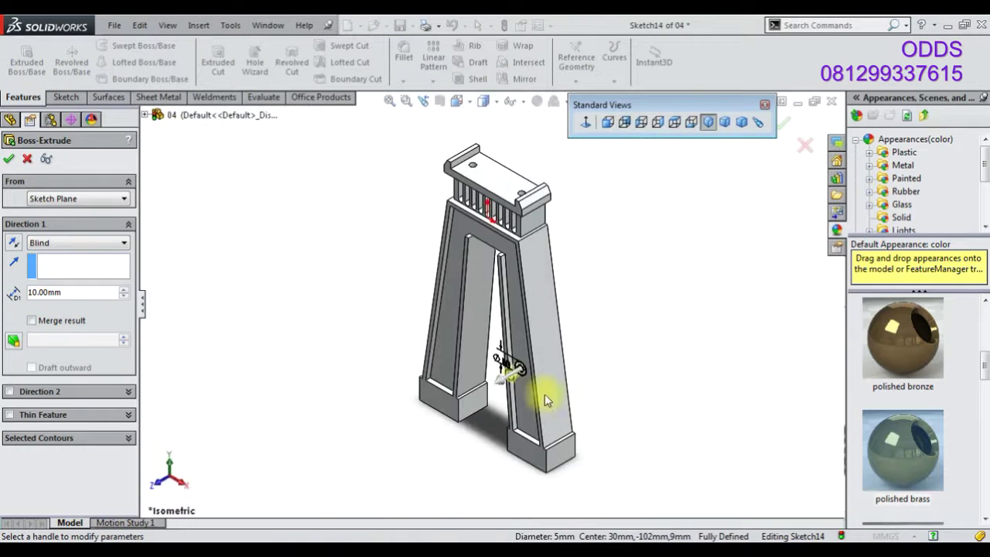
{"action": "left_click", "coordinate": [27, 160]}
{"action": "right_click", "coordinate": [54, 374]}
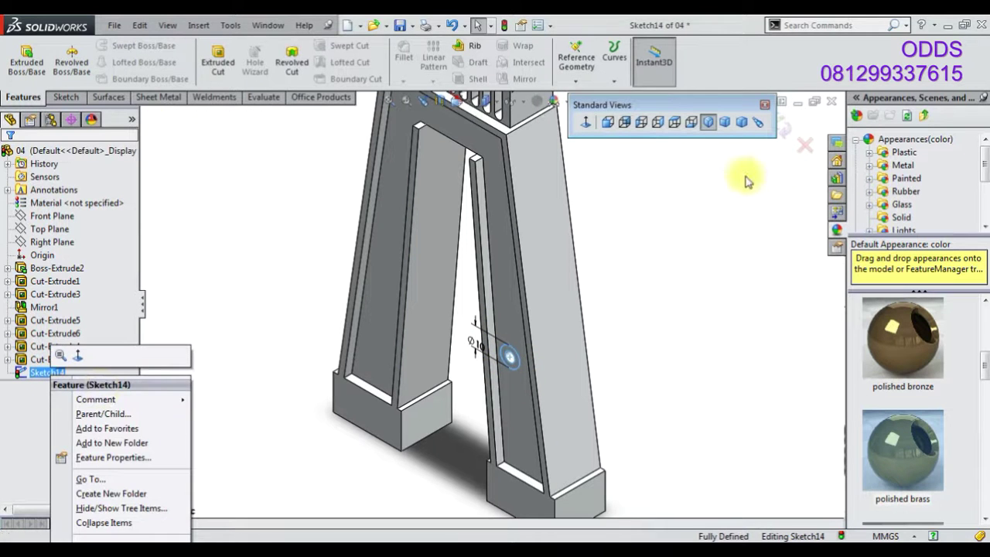
{"action": "left_click", "coordinate": [804, 145]}
{"action": "left_click", "coordinate": [602, 296]}
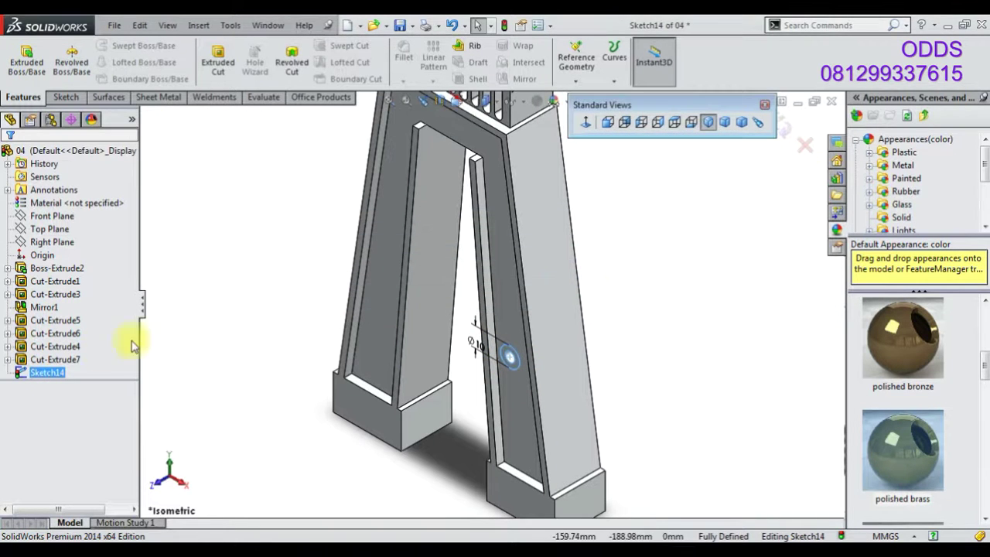
Extrude Sketch14 as a 10 mm deep boss starting at an 18 mm offset
{"action": "left_click", "coordinate": [30, 68]}
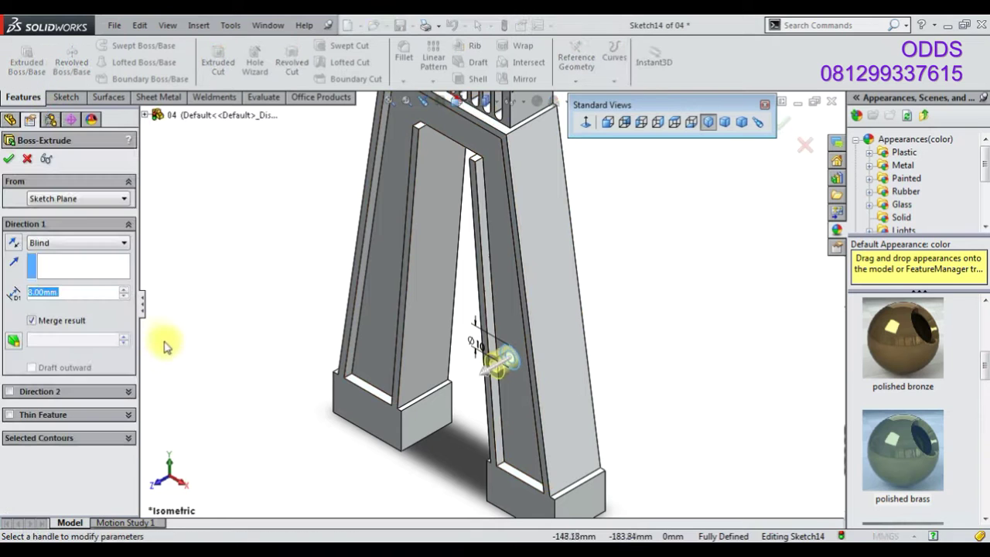
{"action": "type", "text": "10"}
{"action": "key", "text": "Return"}
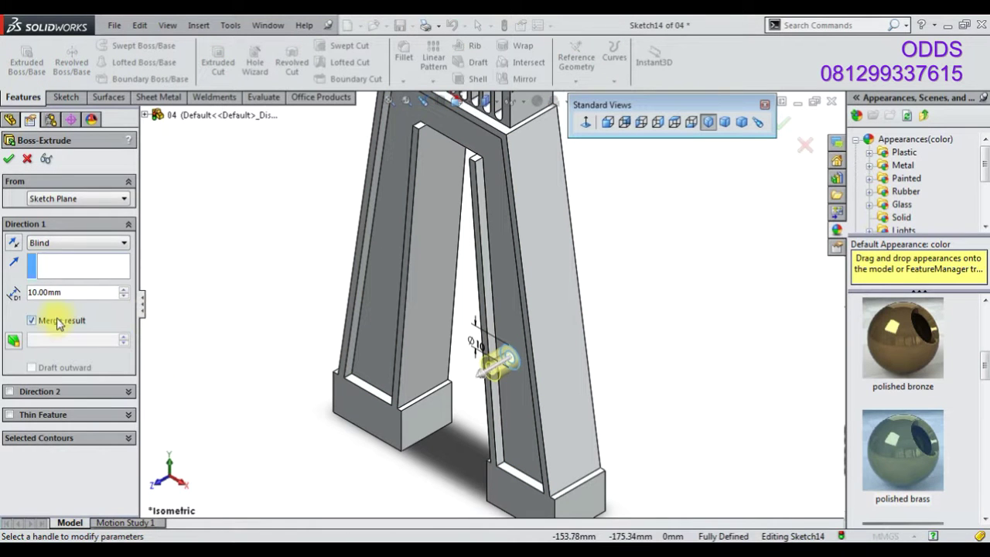
{"action": "left_click", "coordinate": [77, 199]}
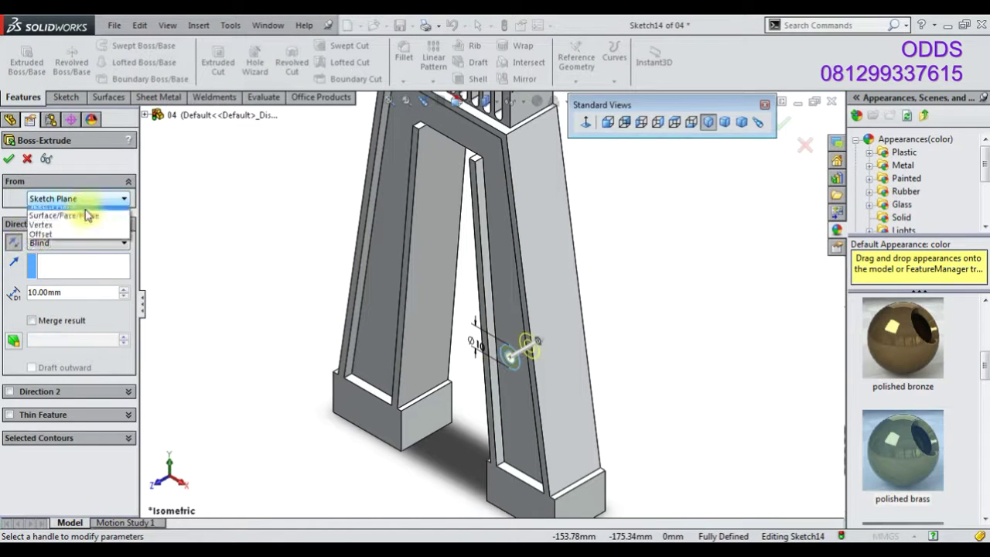
{"action": "left_click", "coordinate": [46, 235]}
{"action": "middle_click_drag", "start_coordinate": [336, 283], "coordinate": [199, 374]}
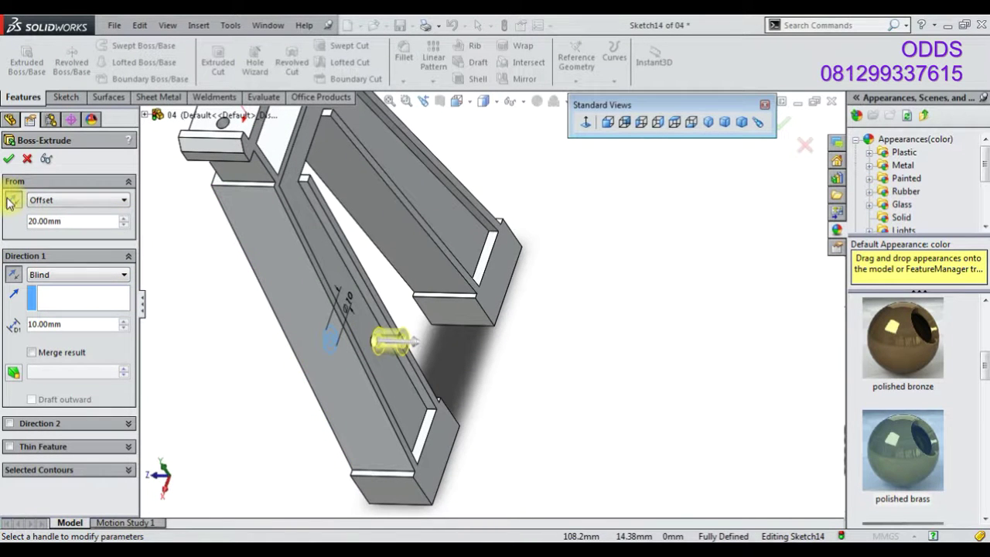
{"action": "scroll", "coordinate": [380, 342], "scroll_direction": "down", "scroll_amount": 3}
{"action": "scroll", "coordinate": [303, 290], "scroll_direction": "down", "scroll_amount": 2}
{"action": "type", "text": "18"}
{"action": "key", "text": "Return"}
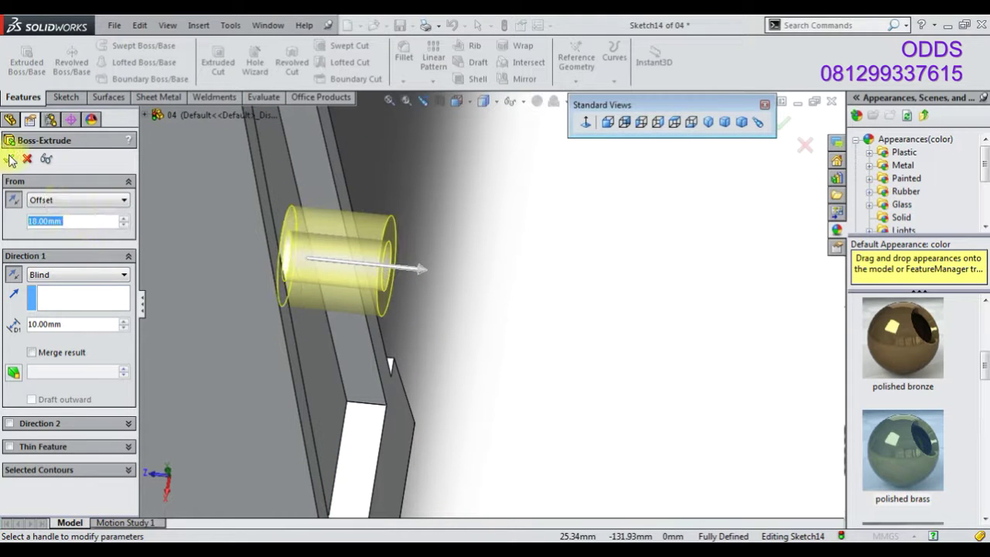
{"action": "left_click", "coordinate": [10, 159]}
Apply a polished bronze appearance to Boss-Extrude6
{"action": "mouse_move", "coordinate": [364, 316]}
{"action": "middle_mouse_down"}
{"action": "mouse_move", "coordinate": [270, 303]}
{"action": "mouse_move", "coordinate": [449, 243]}
{"action": "mouse_move", "coordinate": [309, 234]}
{"action": "middle_mouse_up"}
{"action": "left_click", "coordinate": [43, 411]}
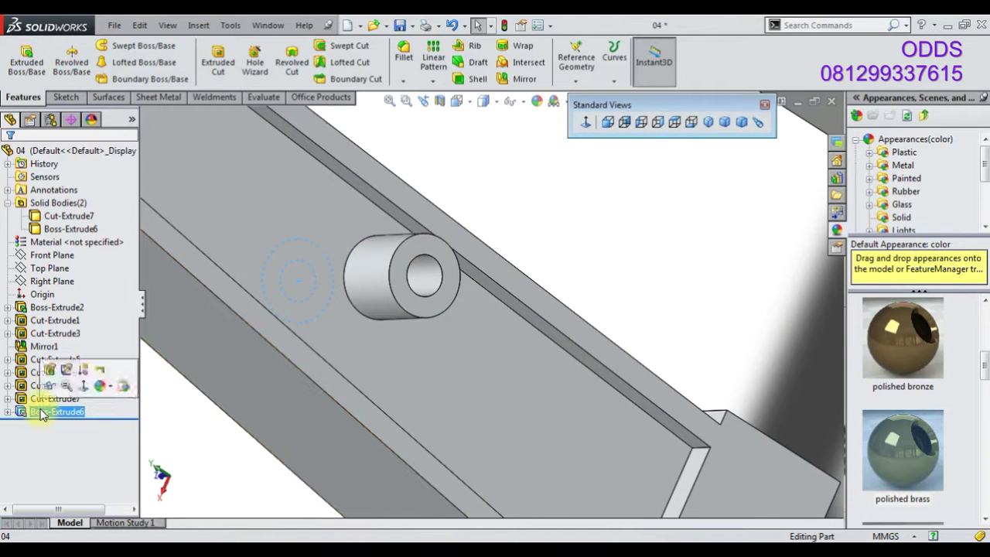
{"action": "double_click", "coordinate": [42, 412]}
{"action": "key", "text": "Escape"}
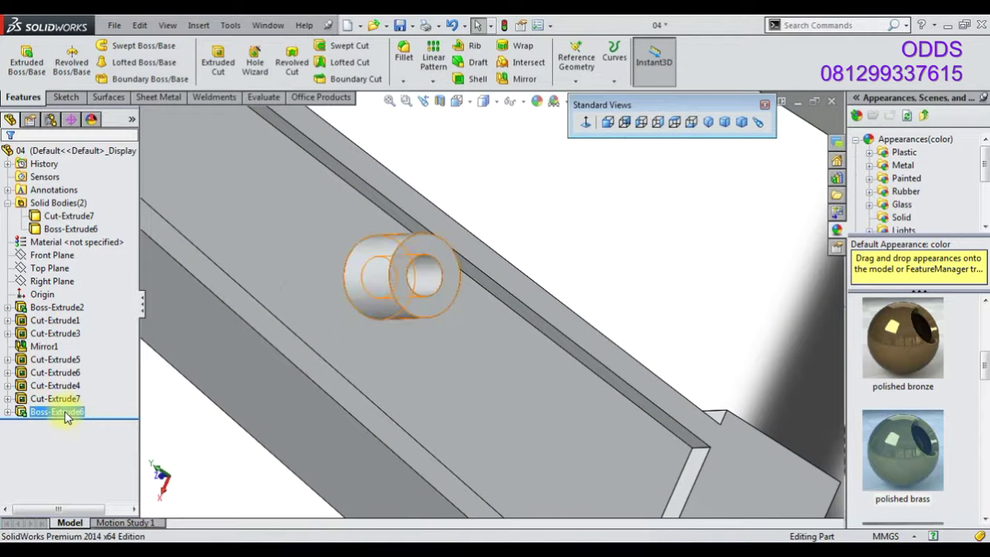
{"action": "left_click", "coordinate": [67, 414]}
{"action": "left_click", "coordinate": [902, 338]}
{"action": "mouse_move", "coordinate": [740, 336]}
{"action": "middle_mouse_down"}
{"action": "mouse_move", "coordinate": [535, 336]}
{"action": "mouse_move", "coordinate": [206, 367]}
{"action": "middle_mouse_up"}
Review Boss-Extrude6 and Cut-Extrude7 dimensions, switch to isometric view and save part 04
{"action": "left_click", "coordinate": [75, 412]}
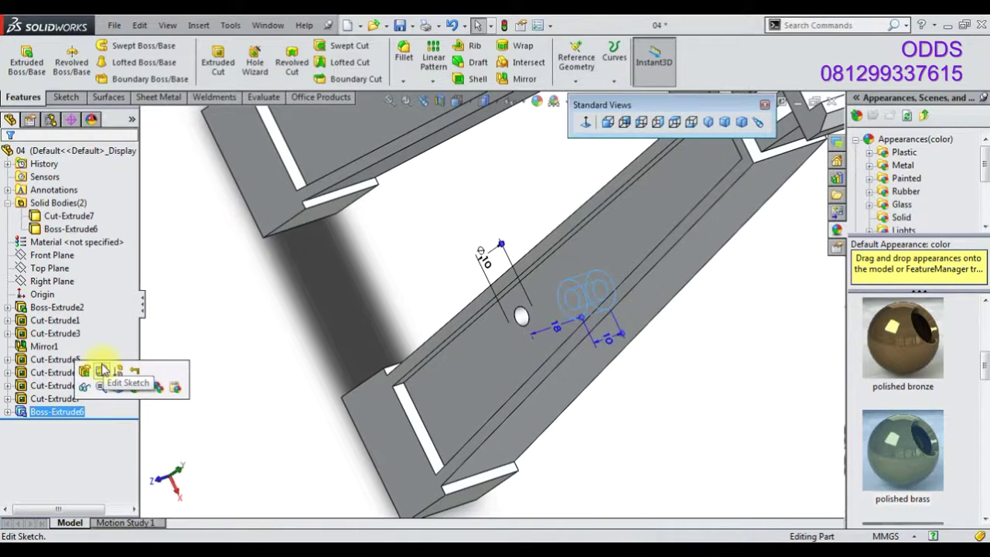
{"action": "left_click", "coordinate": [65, 398]}
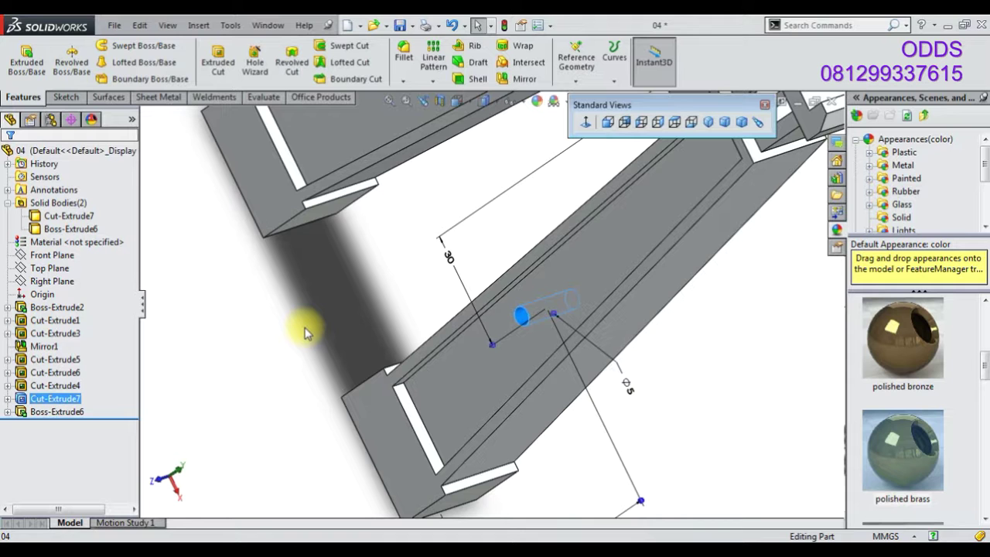
{"action": "left_click", "coordinate": [250, 331]}
{"action": "mouse_move", "coordinate": [574, 338]}
{"action": "middle_mouse_down"}
{"action": "mouse_move", "coordinate": [363, 446]}
{"action": "mouse_move", "coordinate": [448, 327]}
{"action": "middle_mouse_up"}
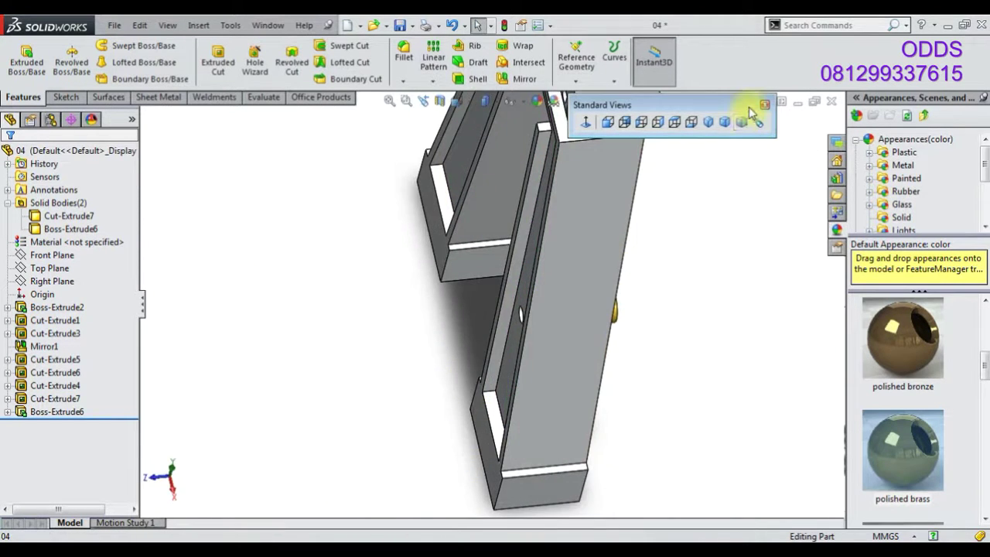
{"action": "left_click", "coordinate": [708, 121]}
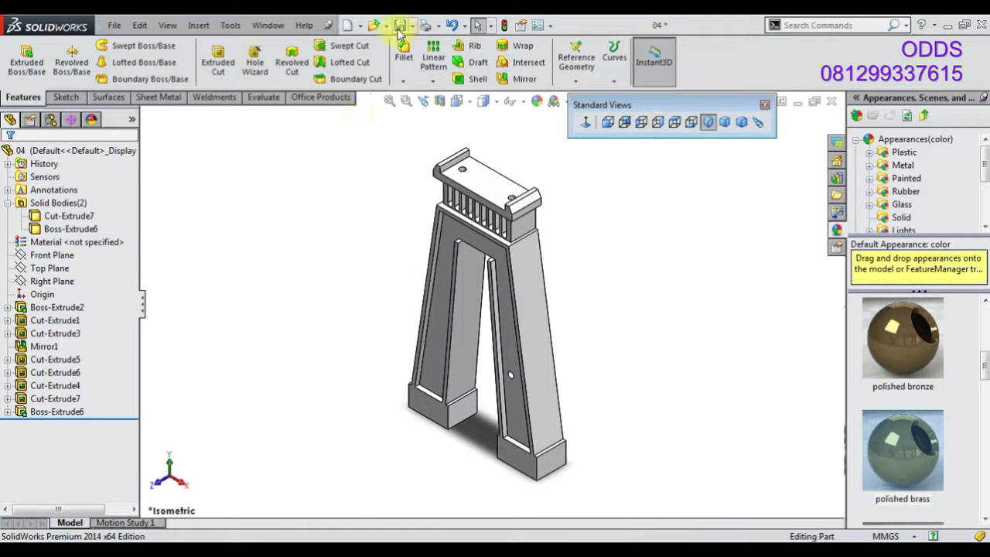
{"action": "left_click", "coordinate": [400, 26]}
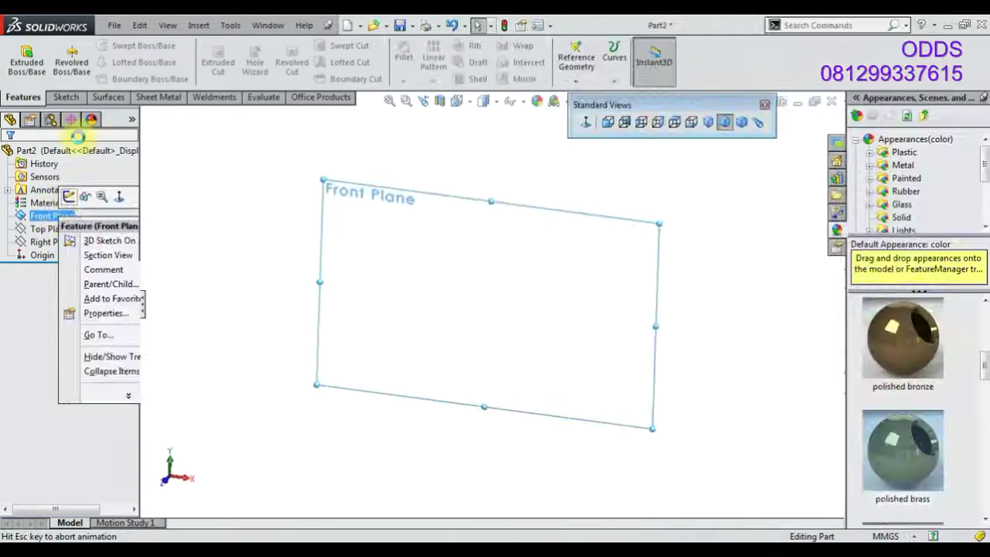
Start a Front Plane sketch in Part2 with a circle at the origin
{"action": "left_click", "coordinate": [69, 197]}
{"action": "left_click", "coordinate": [119, 45]}
{"action": "left_click", "coordinate": [490, 303]}
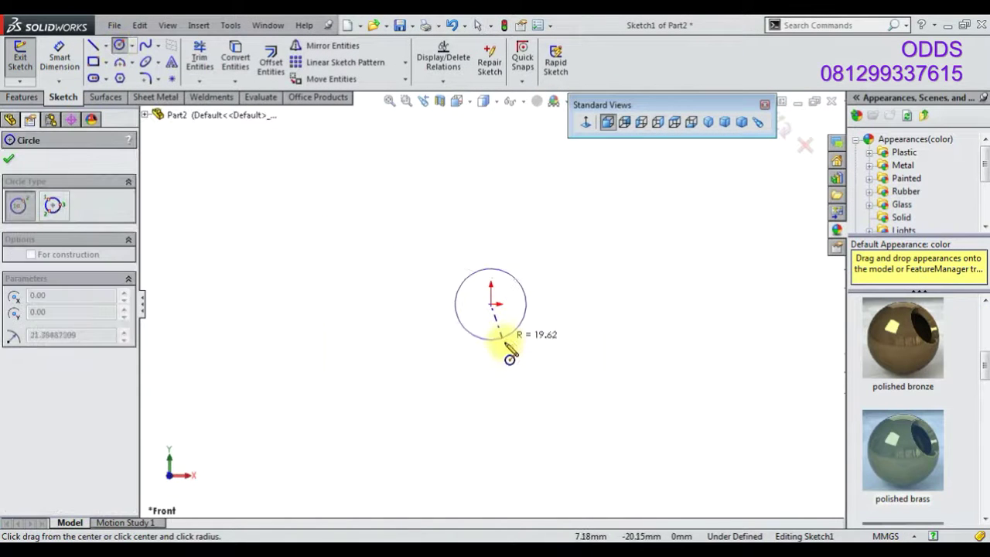
{"action": "left_click", "coordinate": [508, 344]}
Draw a stepped line outline from the circle centre down, left, up and across
{"action": "left_click", "coordinate": [96, 49]}
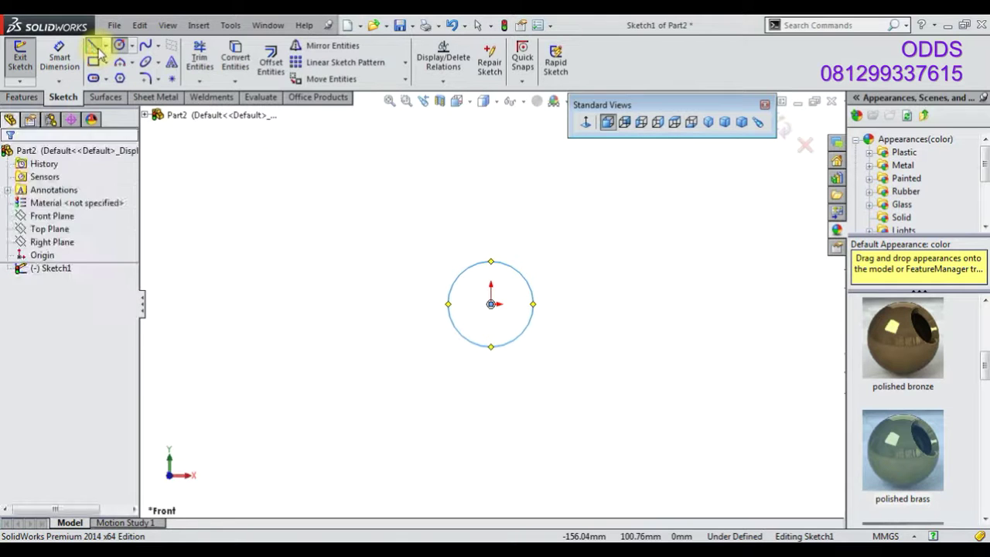
{"action": "left_click", "coordinate": [491, 304]}
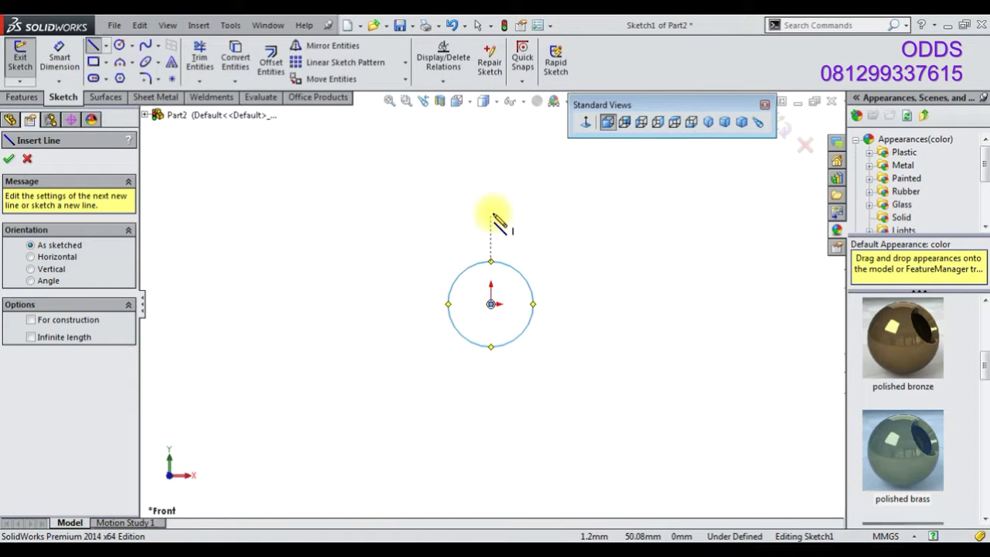
{"action": "left_click", "coordinate": [490, 304]}
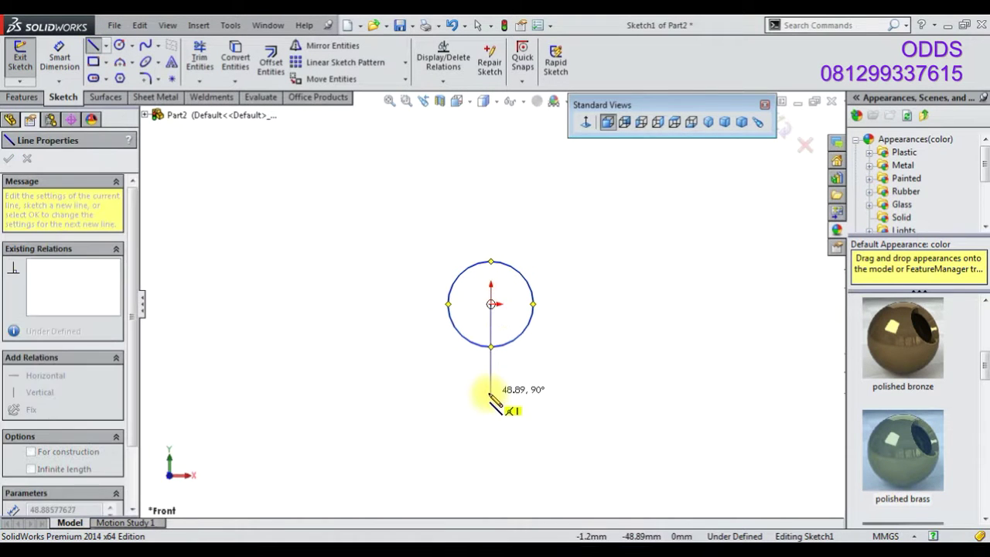
{"action": "left_click", "coordinate": [490, 393]}
{"action": "left_click", "coordinate": [308, 393]}
{"action": "left_click", "coordinate": [307, 346]}
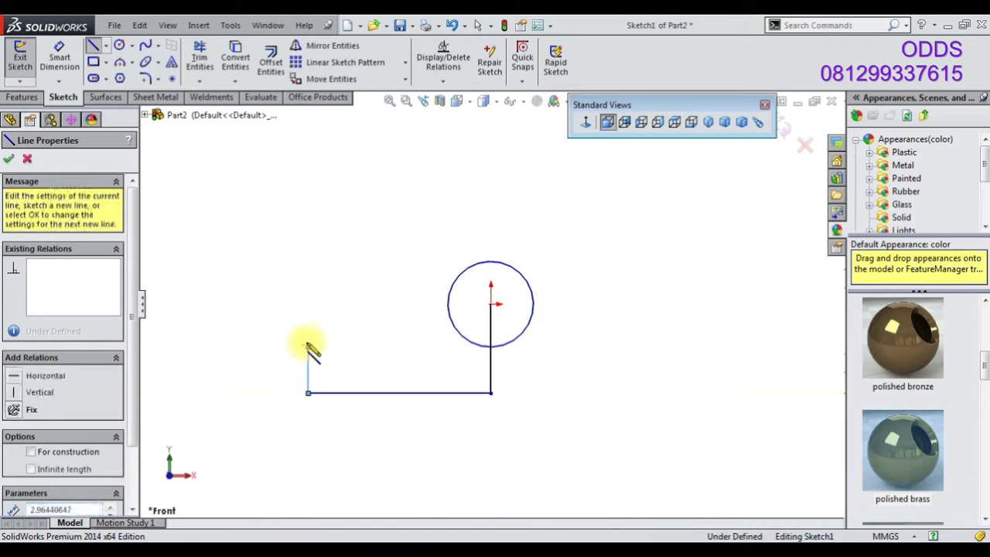
{"action": "left_click", "coordinate": [370, 346]}
{"action": "left_click", "coordinate": [369, 225]}
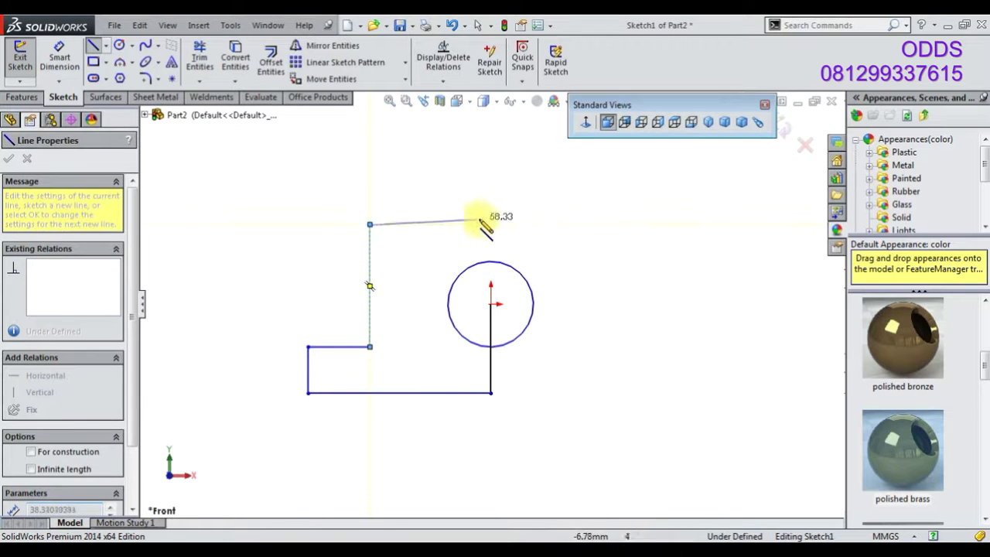
{"action": "left_click", "coordinate": [491, 224]}
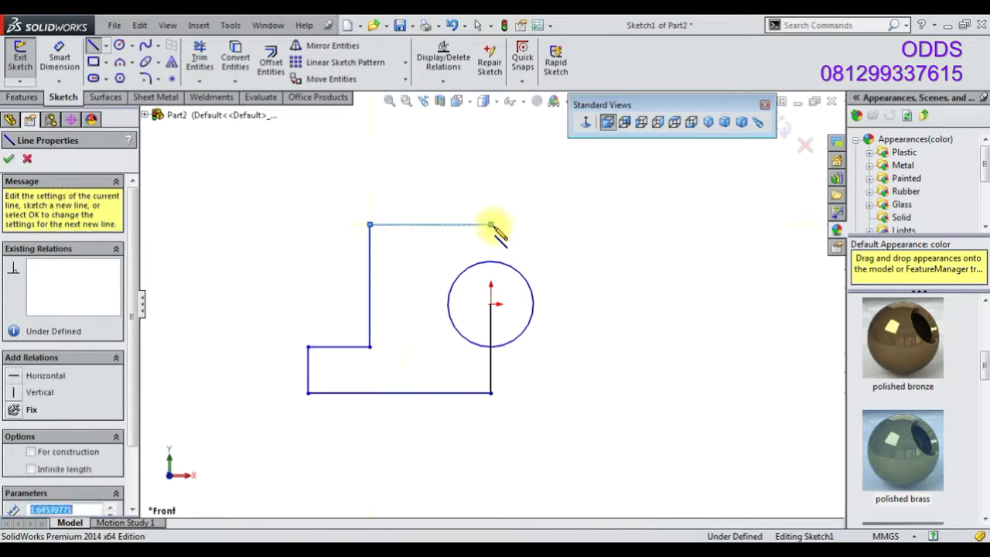
Activate Trim, then return to selection and pick the vertical line through the circle
{"action": "left_click", "coordinate": [199, 60]}
{"action": "right_click", "coordinate": [371, 147]}
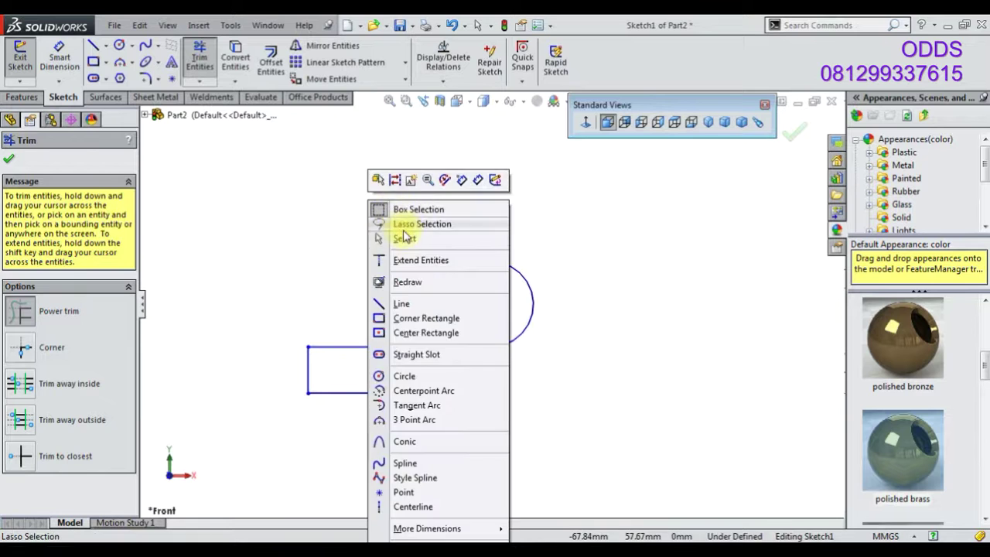
{"action": "left_click", "coordinate": [393, 180]}
{"action": "left_click", "coordinate": [490, 239]}
Dimension the profile: 16 mm width, 12 mm step and 20 mm height
{"action": "left_click", "coordinate": [60, 61]}
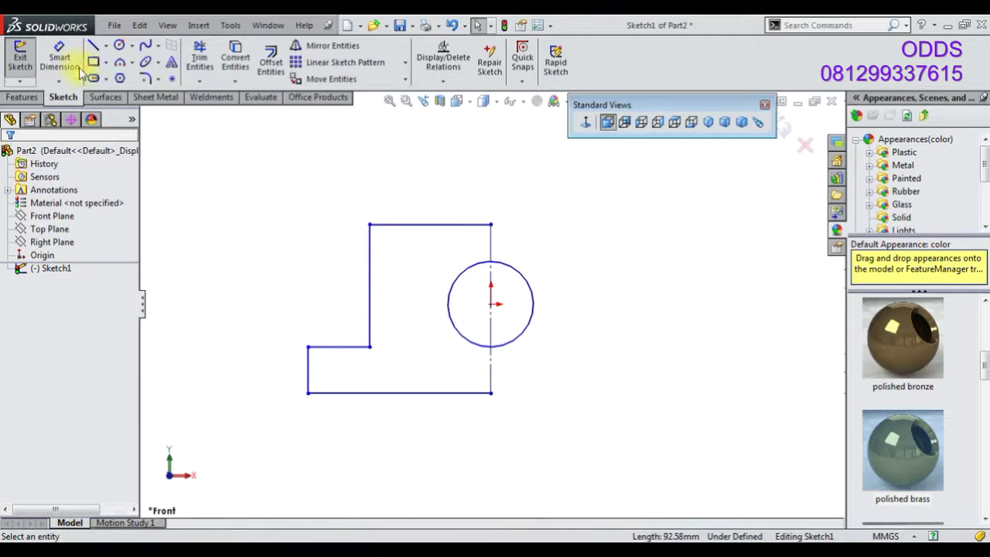
{"action": "left_click", "coordinate": [374, 340]}
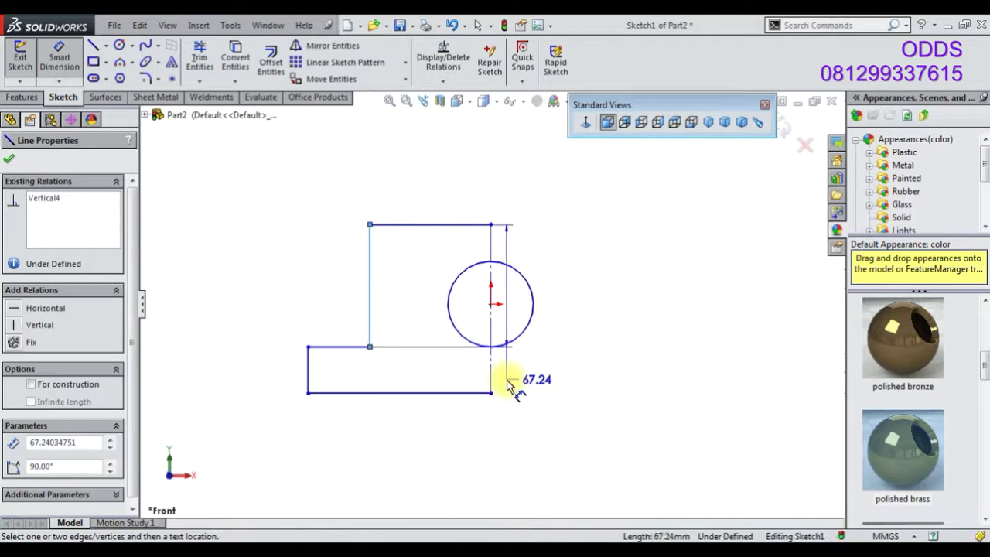
{"action": "left_click", "coordinate": [504, 382]}
{"action": "left_click", "coordinate": [449, 413]}
{"action": "type", "text": "16"}
{"action": "key", "text": "Return"}
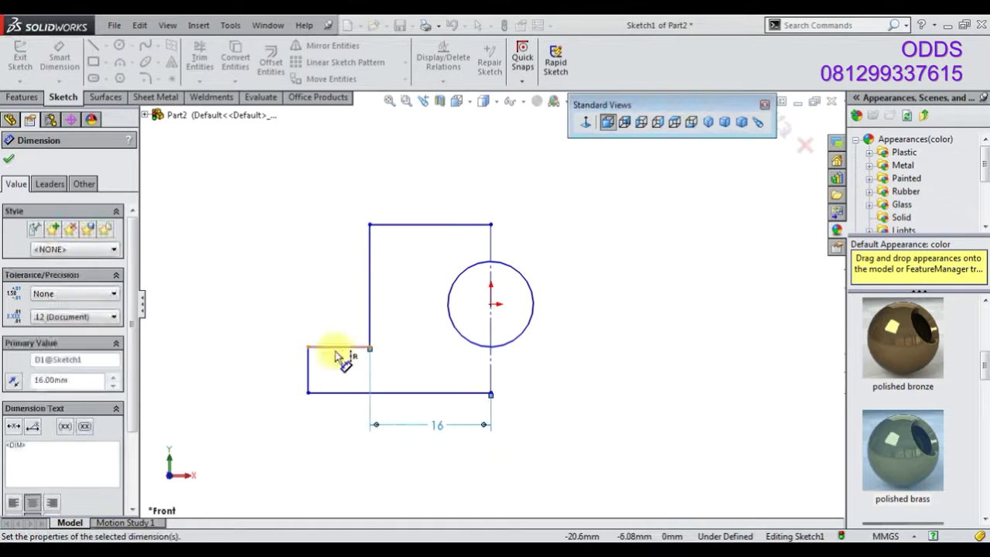
{"action": "left_click", "coordinate": [341, 345]}
{"action": "left_click", "coordinate": [344, 329]}
{"action": "type", "text": "12"}
{"action": "key", "text": "Return"}
{"action": "left_click", "coordinate": [400, 283]}
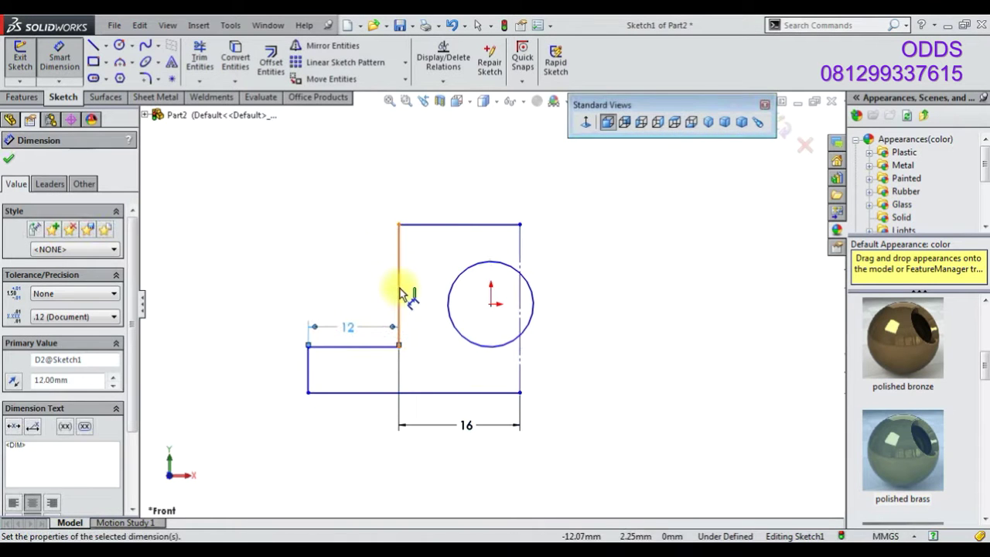
{"action": "left_click", "coordinate": [371, 287]}
{"action": "type", "text": "20"}
{"action": "key", "text": "Return"}
{"action": "left_click", "coordinate": [363, 396]}
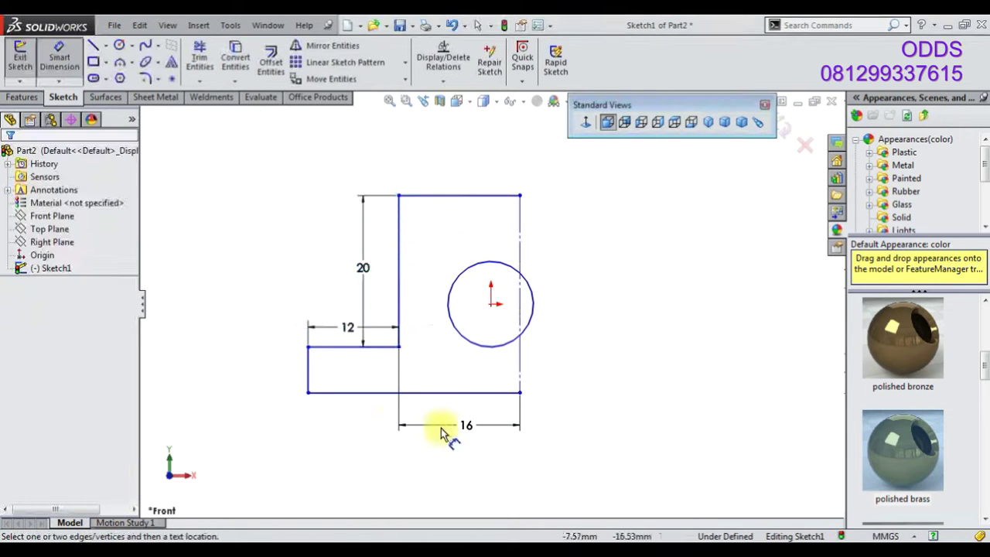
Make the vertical centreline coincident with the circle centre
{"action": "right_click", "coordinate": [569, 395]}
{"action": "left_click", "coordinate": [591, 221]}
{"action": "scroll", "coordinate": [521, 306], "scroll_direction": "up", "scroll_amount": 1}
{"action": "left_click", "coordinate": [516, 299]}
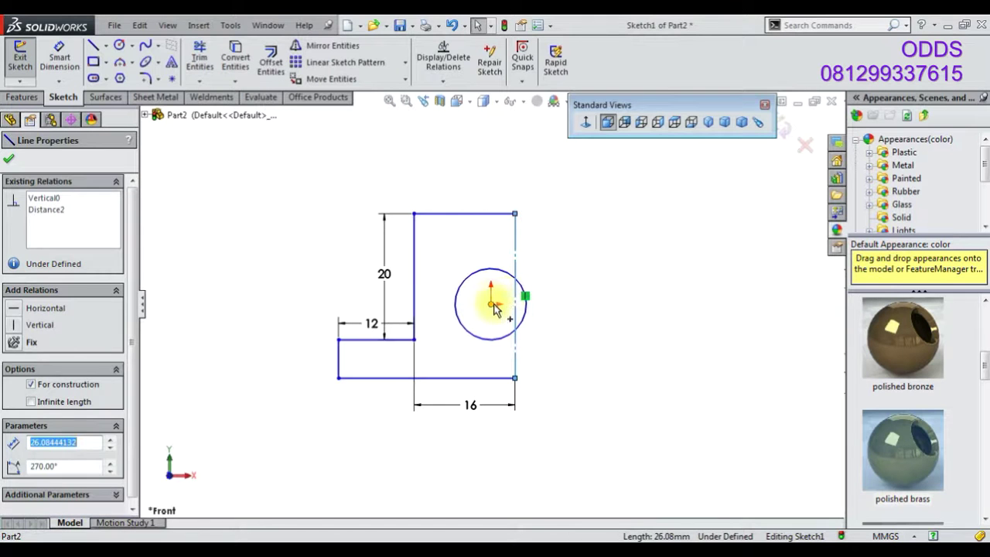
{"action": "left_click", "coordinate": [491, 305], "text": "ctrl"}
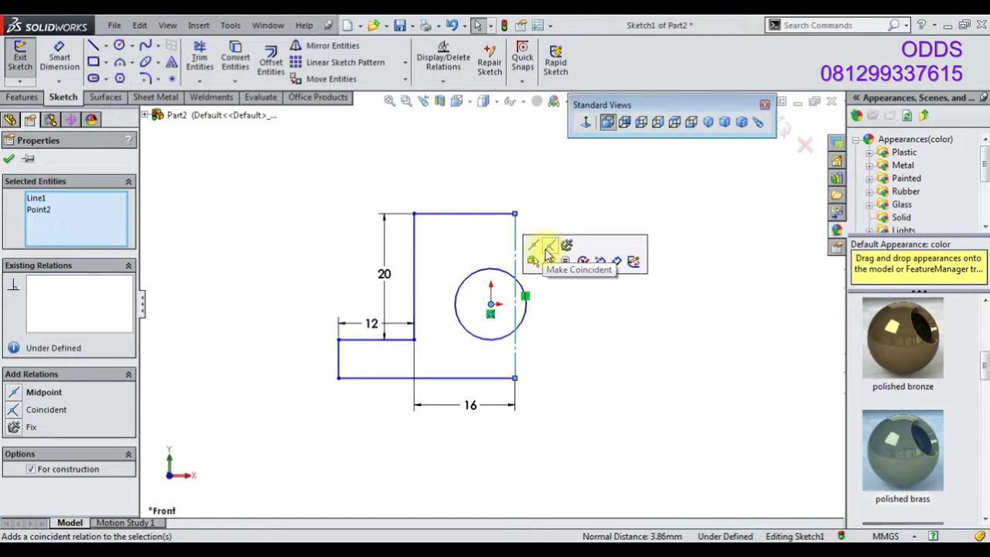
{"action": "left_click", "coordinate": [547, 248]}
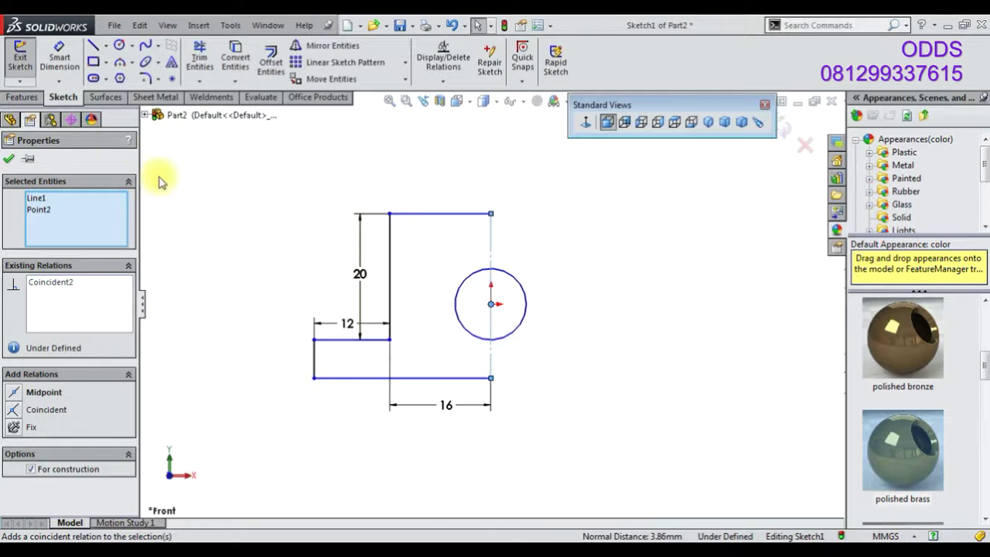
Set the distance from the top edge to the circle centre to 10 mm
{"action": "left_click", "coordinate": [56, 62]}
{"action": "left_click", "coordinate": [482, 219]}
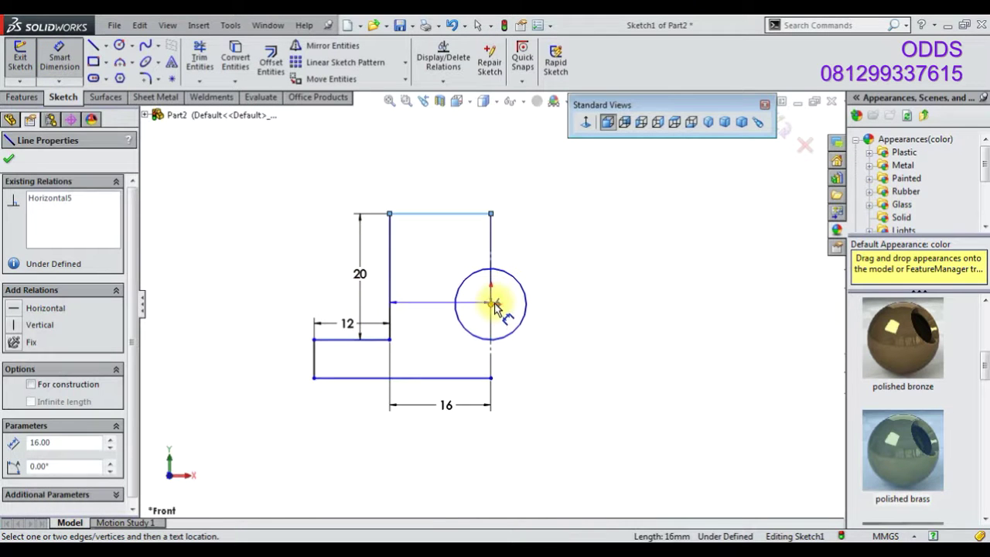
{"action": "key", "text": "Escape"}
{"action": "left_click", "coordinate": [421, 221]}
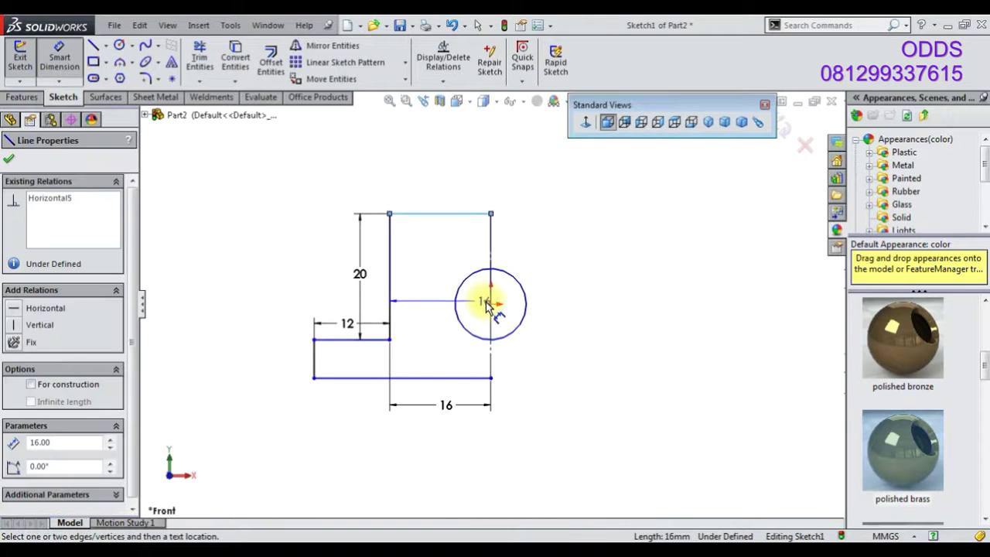
{"action": "left_click", "coordinate": [490, 304]}
{"action": "left_click", "coordinate": [549, 222]}
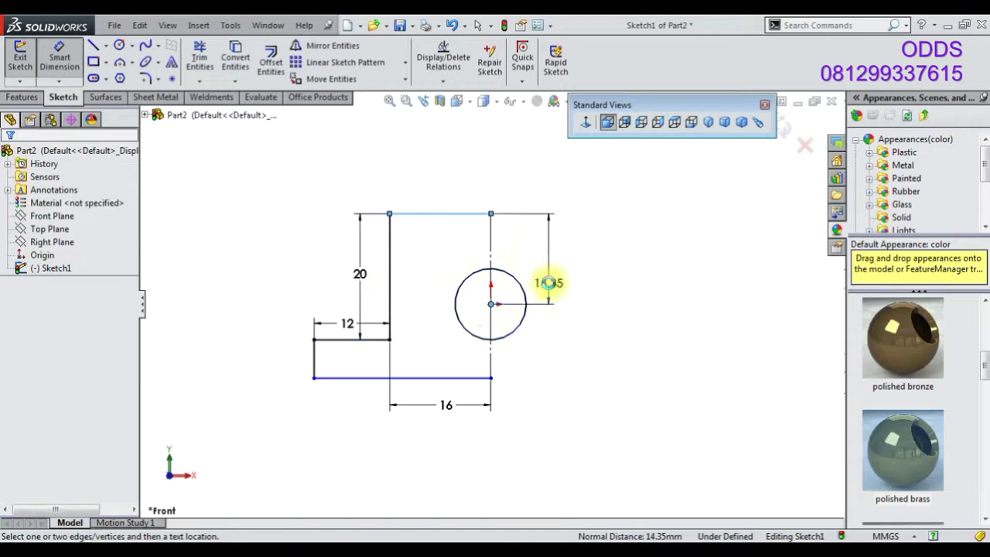
{"action": "type", "text": "10"}
{"action": "key", "text": "Return"}
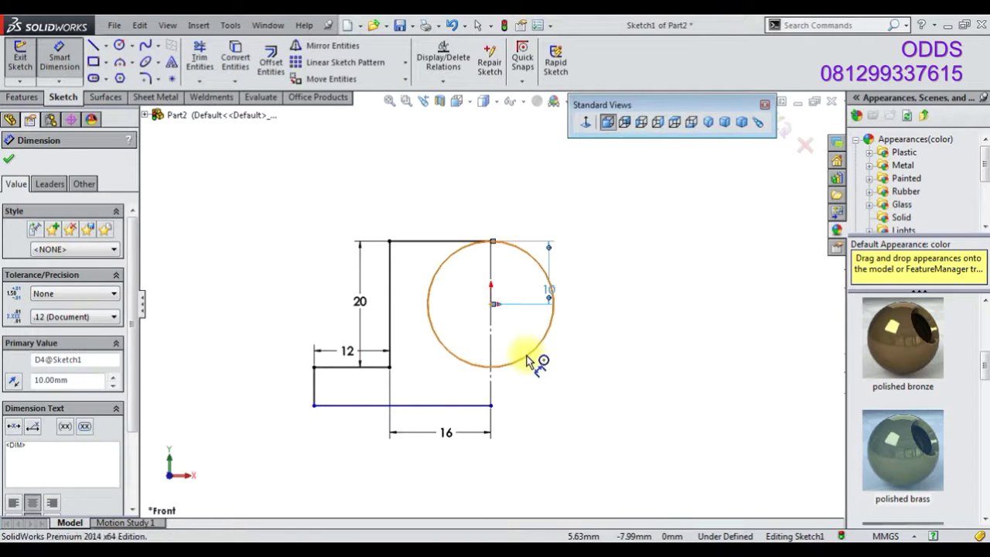
Decline the over-defining circle size dimension and delete the circle
{"action": "left_click", "coordinate": [526, 361]}
{"action": "left_click", "coordinate": [607, 331]}
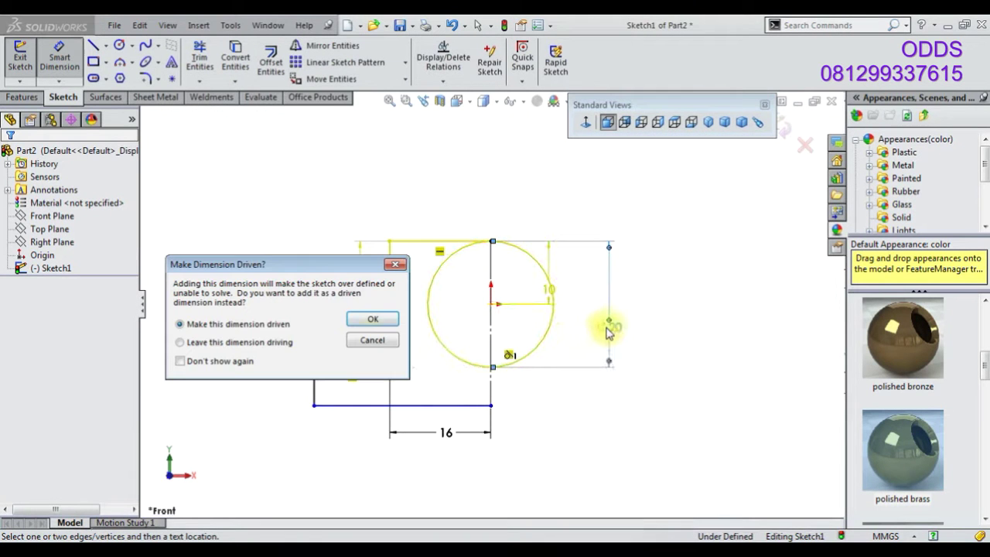
{"action": "left_click", "coordinate": [372, 343]}
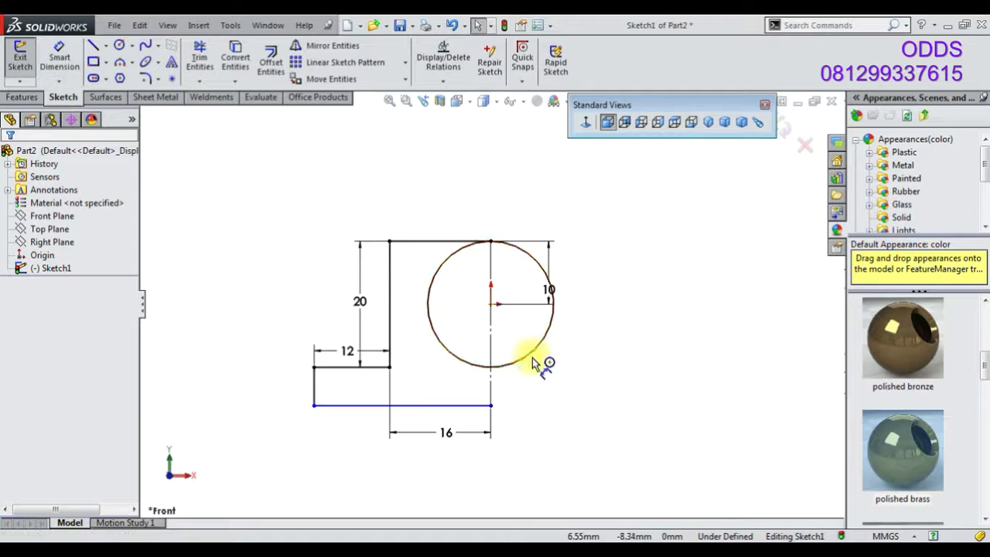
{"action": "left_click", "coordinate": [532, 357]}
{"action": "key", "text": "Delete"}
Draw a Ø14 circle at the origin, dimensioned 10 mm below the top edge
{"action": "left_click", "coordinate": [119, 45]}
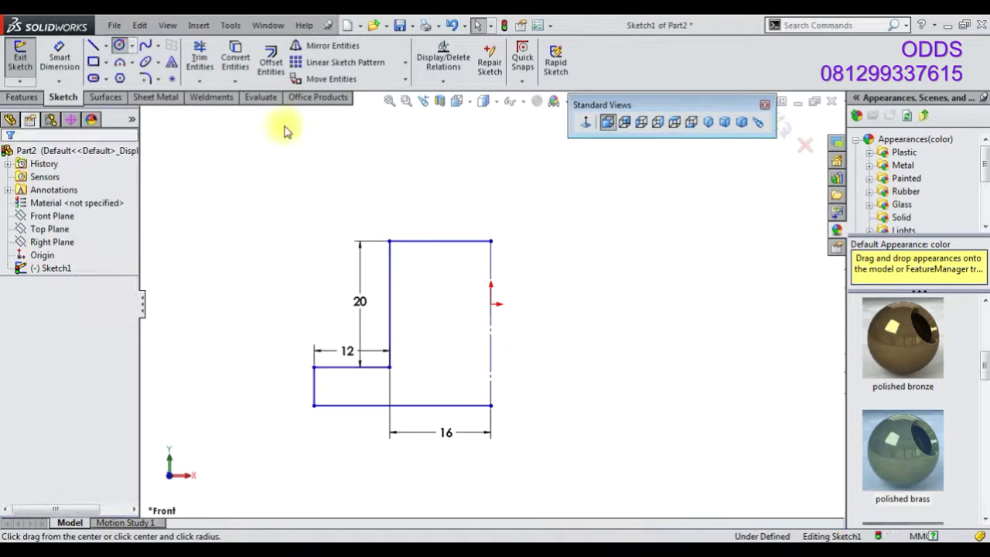
{"action": "left_click", "coordinate": [490, 303]}
{"action": "left_click", "coordinate": [470, 325]}
{"action": "left_click", "coordinate": [59, 57]}
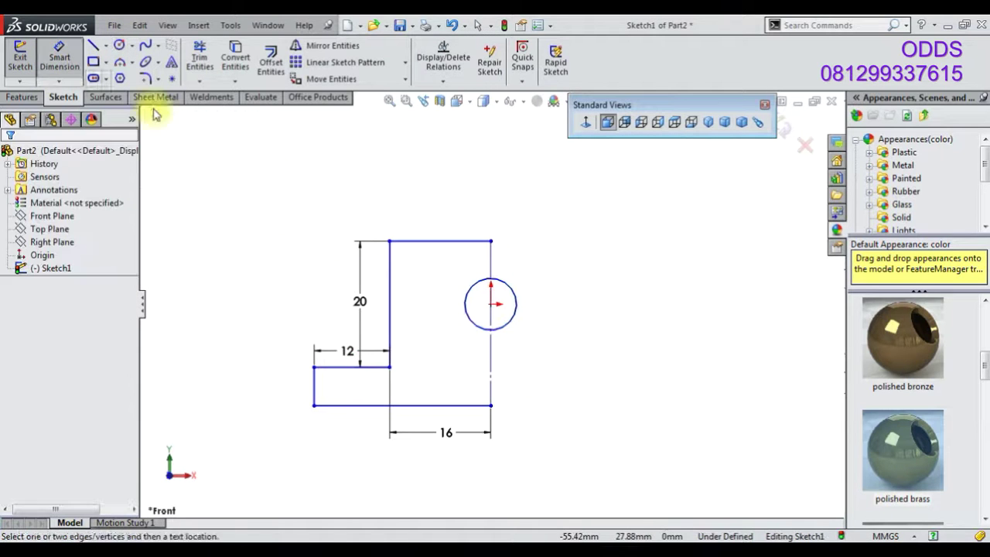
{"action": "left_click", "coordinate": [491, 303]}
{"action": "left_click", "coordinate": [464, 241]}
{"action": "left_click", "coordinate": [570, 292]}
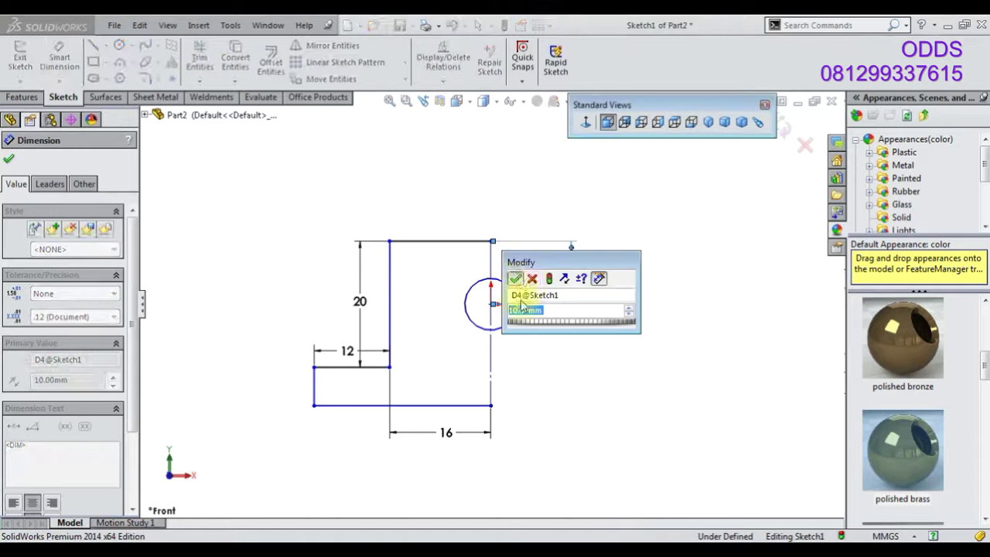
{"action": "left_click", "coordinate": [514, 278]}
{"action": "left_click", "coordinate": [510, 318]}
{"action": "left_click", "coordinate": [586, 340]}
{"action": "type", "text": "14"}
{"action": "key", "text": "Return"}
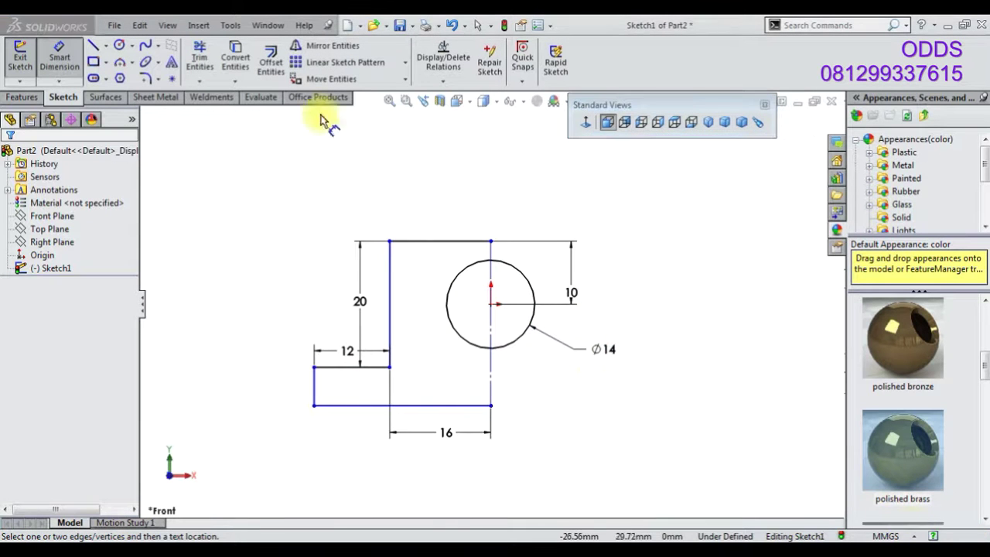
Add a concentric Ø26 circle and move its dimension out to the right
{"action": "left_click", "coordinate": [120, 47]}
{"action": "left_click", "coordinate": [490, 303]}
{"action": "left_click", "coordinate": [396, 243]}
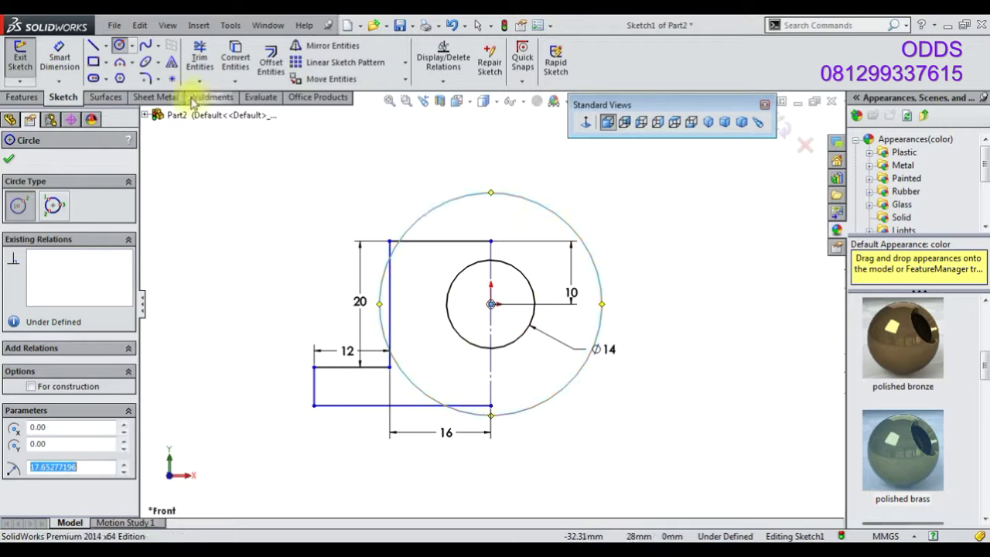
{"action": "left_click", "coordinate": [548, 214]}
{"action": "left_click", "coordinate": [642, 208]}
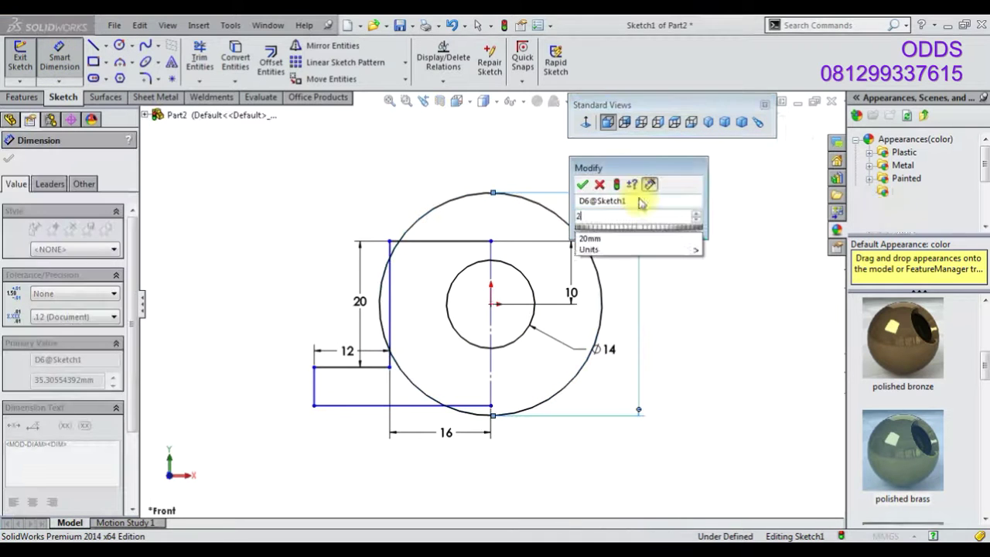
{"action": "type", "text": "26"}
{"action": "key", "text": "Return"}
{"action": "left_click_drag", "start_coordinate": [637, 202], "coordinate": [672, 324]}
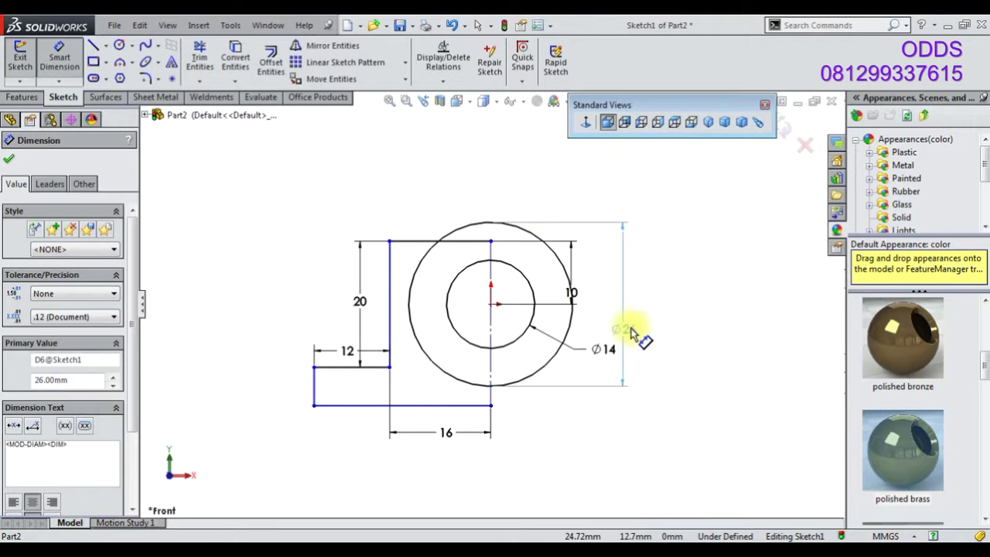
Start Trim Entities, then return to selection without trimming anything
{"action": "left_click", "coordinate": [203, 60]}
{"action": "scroll", "coordinate": [474, 269], "scroll_direction": "down", "scroll_amount": 4}
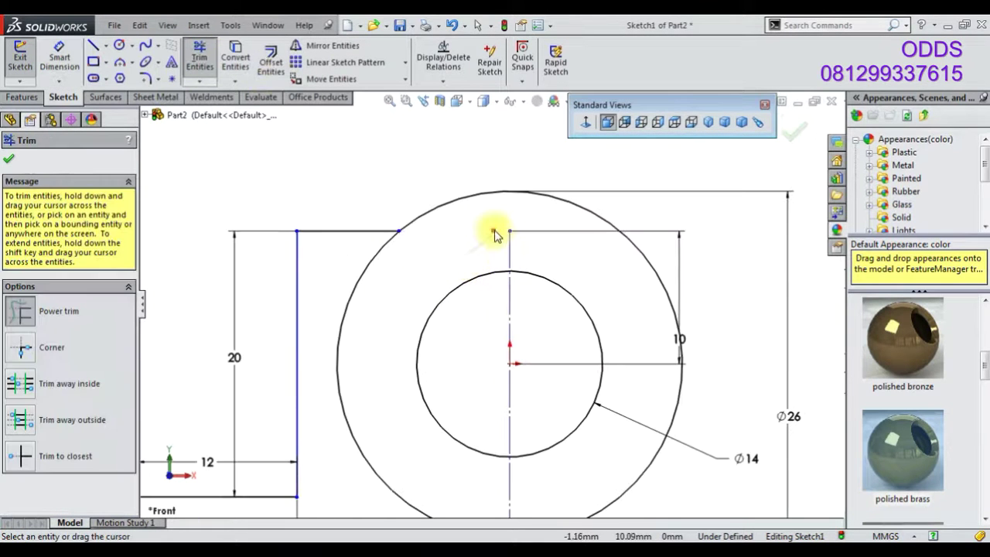
{"action": "scroll", "coordinate": [622, 296], "scroll_direction": "up", "scroll_amount": 3}
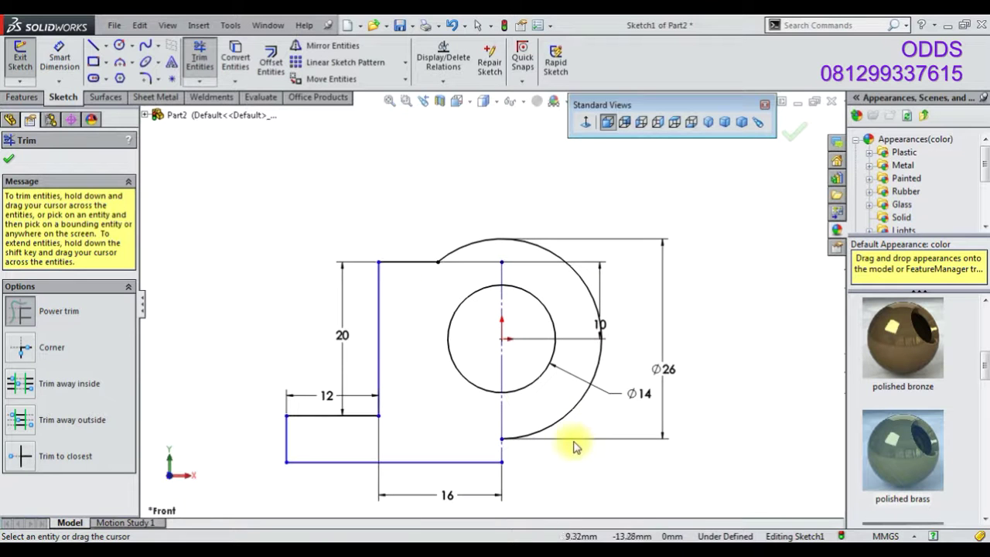
{"action": "right_click", "coordinate": [342, 324]}
{"action": "left_click", "coordinate": [291, 250]}
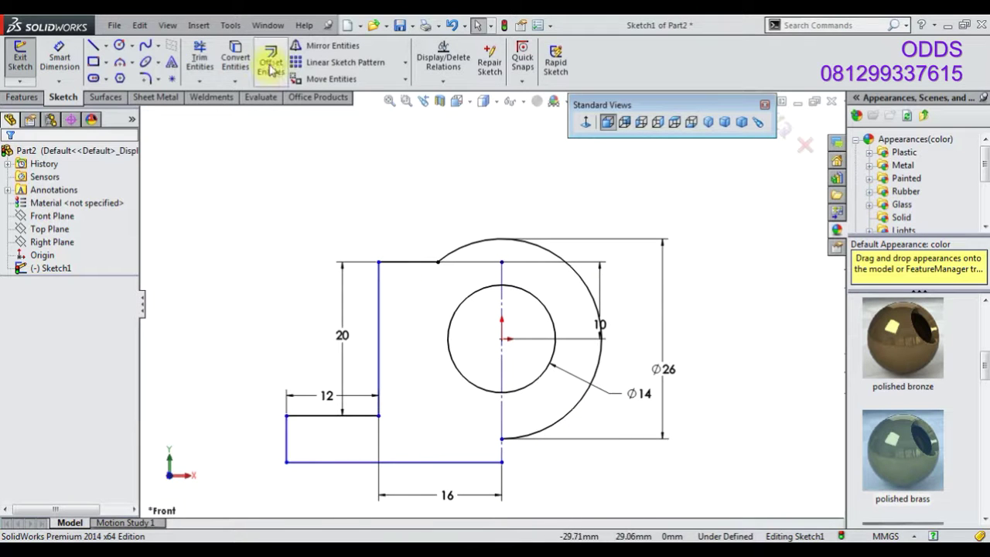
Mirror the whole half-profile about the vertical centreline
{"action": "left_click", "coordinate": [319, 49]}
{"action": "scroll", "coordinate": [464, 302], "scroll_direction": "up", "scroll_amount": 1}
{"action": "left_click_drag", "start_coordinate": [283, 215], "coordinate": [569, 464]}
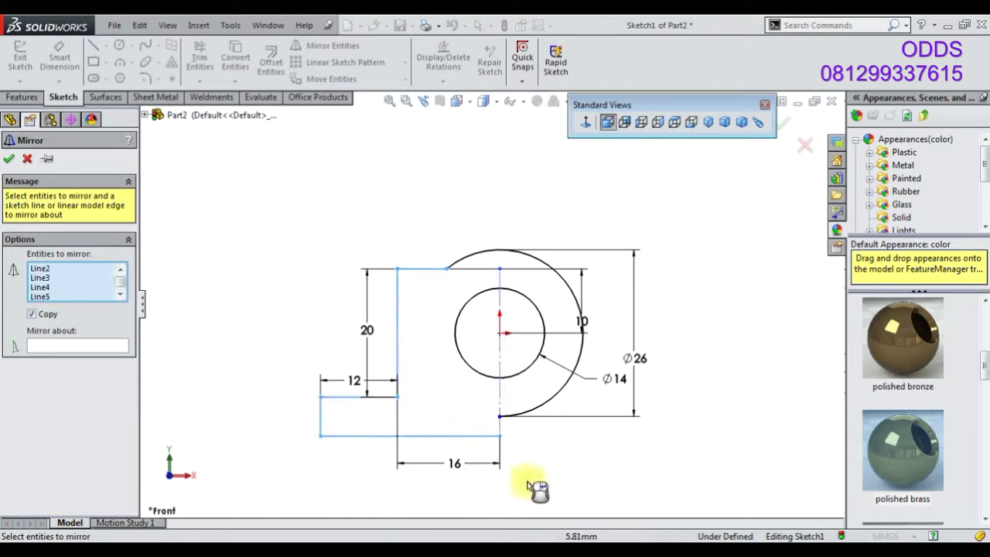
{"action": "left_click", "coordinate": [122, 345]}
{"action": "left_click", "coordinate": [500, 402]}
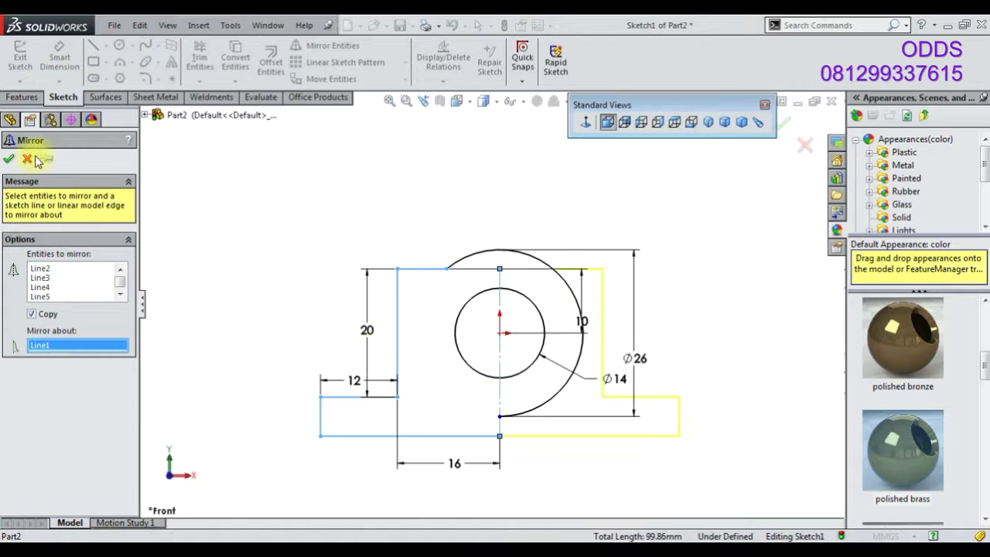
{"action": "left_click", "coordinate": [9, 158]}
Trim the Ø26 circle so only its top arc remains
{"action": "left_click", "coordinate": [199, 58]}
{"action": "scroll", "coordinate": [550, 295], "scroll_direction": "down", "scroll_amount": 4}
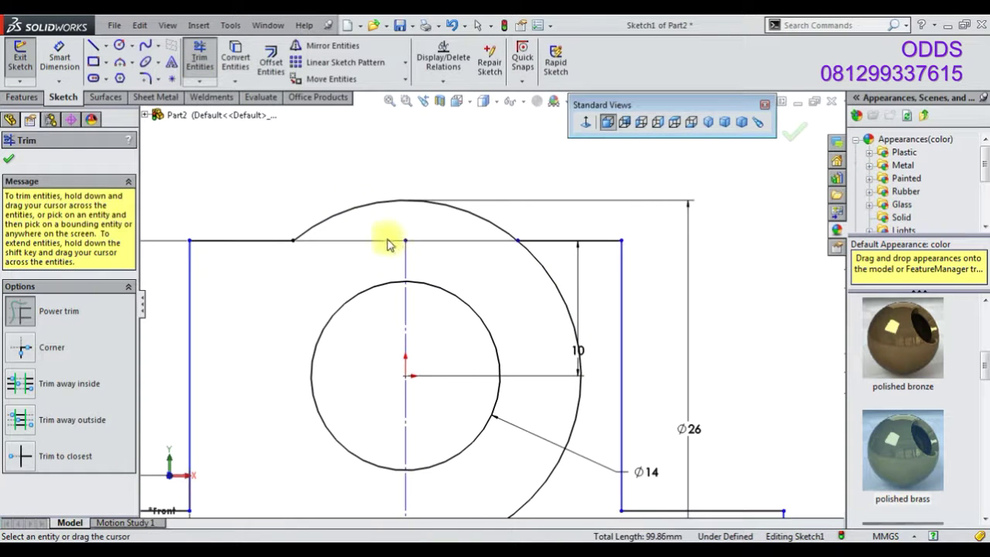
{"action": "left_click_drag", "start_coordinate": [550, 313], "coordinate": [563, 309]}
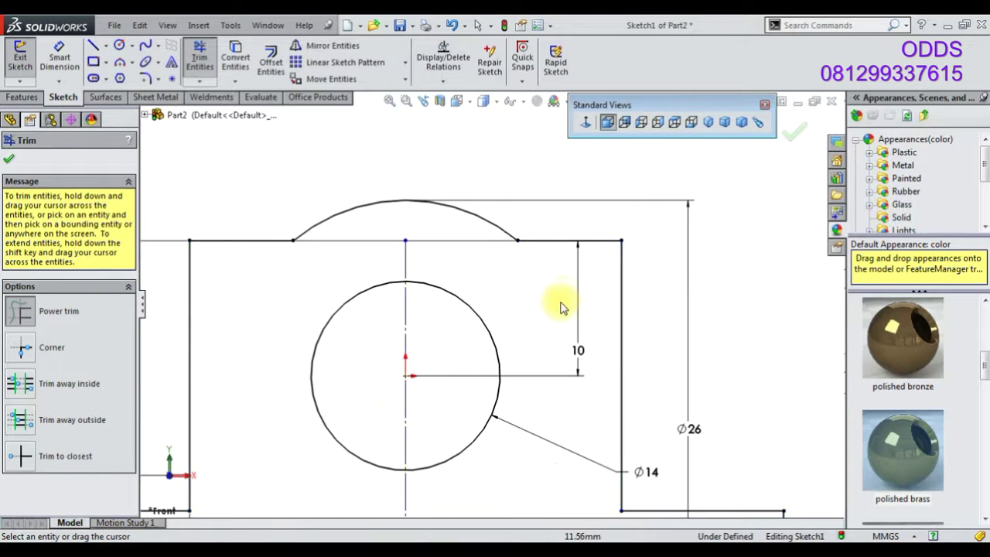
{"action": "scroll", "coordinate": [541, 316], "scroll_direction": "up", "scroll_amount": 3}
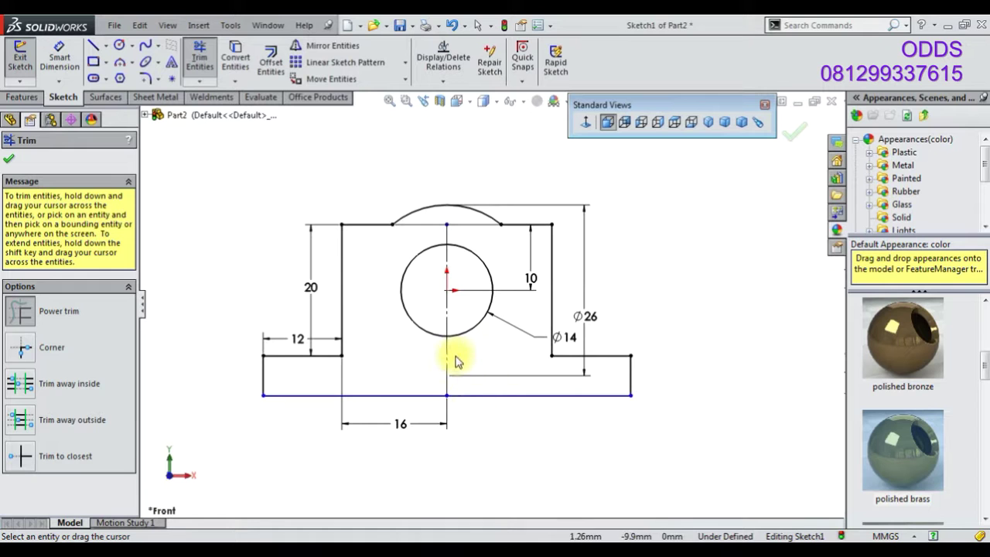
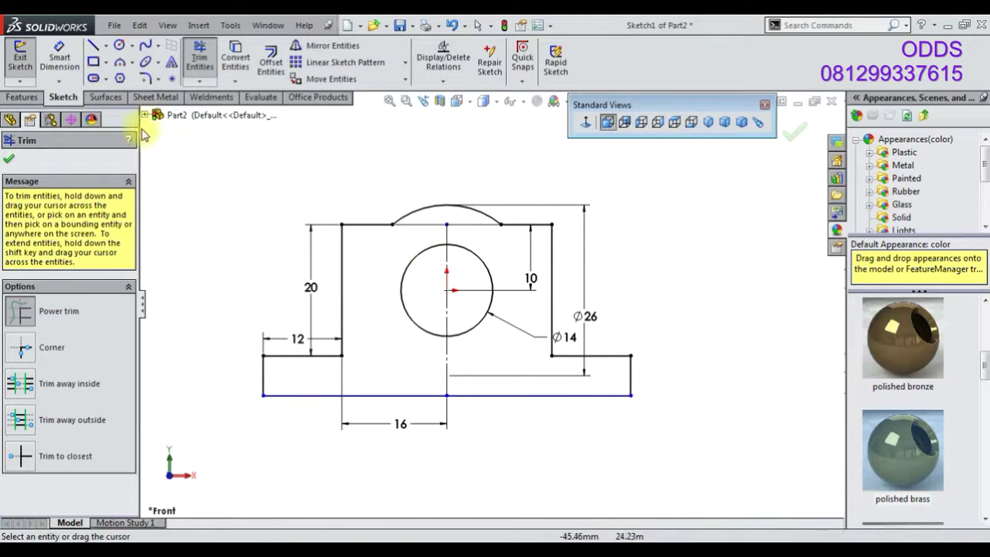
Dimension the left vertical base edge to a 6 mm height
{"action": "left_click", "coordinate": [58, 58]}
{"action": "left_click", "coordinate": [263, 376]}
{"action": "left_click", "coordinate": [240, 380]}
{"action": "type", "text": "6"}
{"action": "key", "text": "Return"}
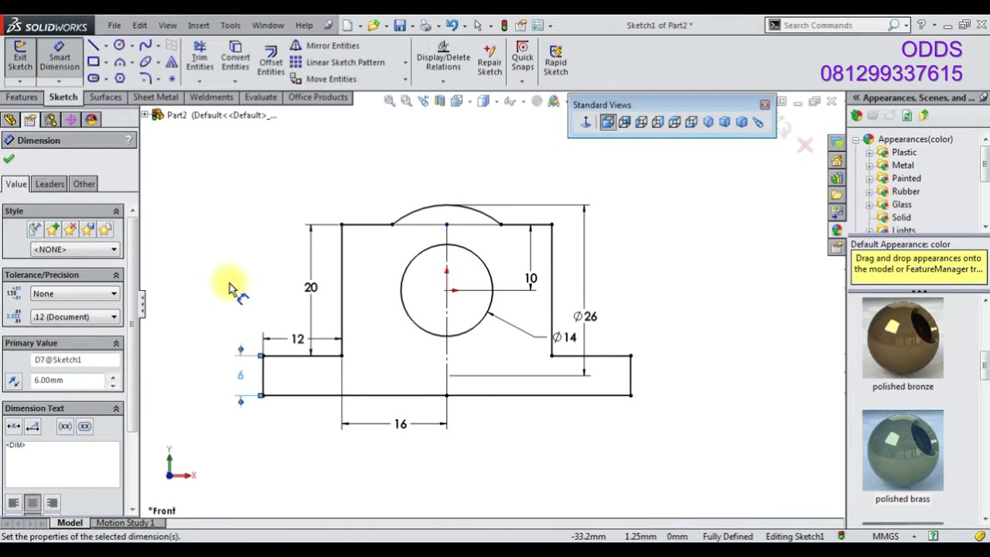
Extrude the housing sketch mid-plane 18 mm into the solid Boss-Extrude1 block
{"action": "key", "text": "z"}
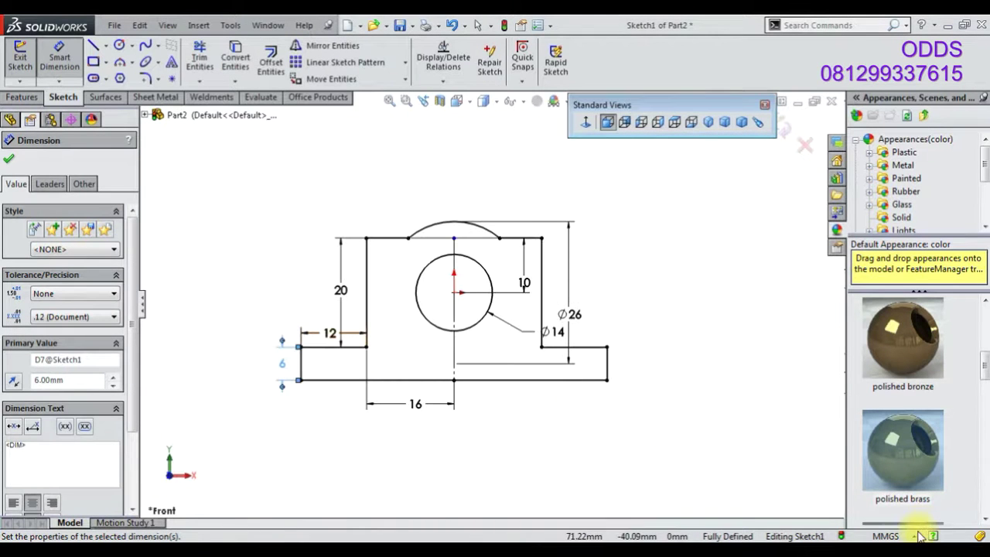
{"action": "left_click", "coordinate": [22, 97]}
{"action": "left_click", "coordinate": [26, 60]}
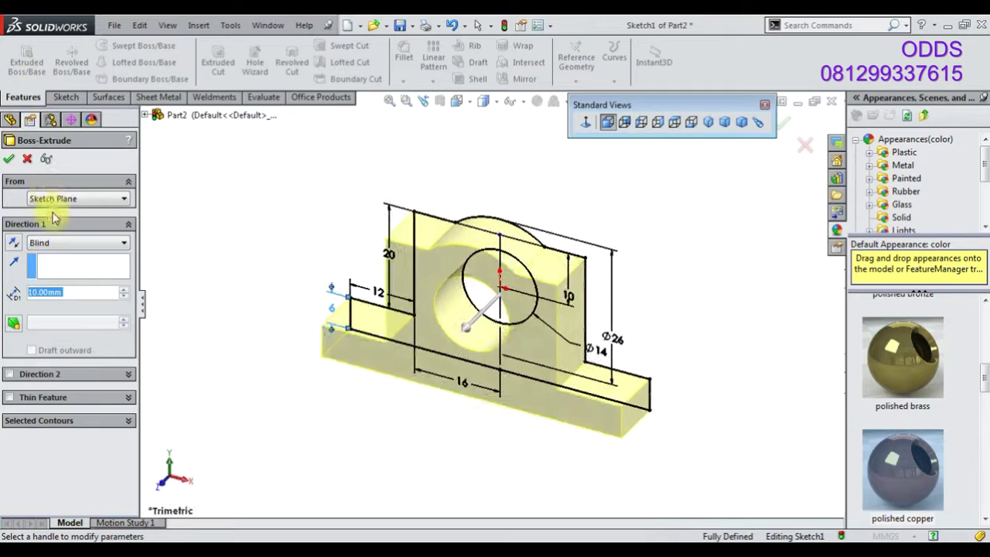
{"action": "left_click", "coordinate": [65, 242]}
{"action": "left_click", "coordinate": [71, 303]}
{"action": "type", "text": "18"}
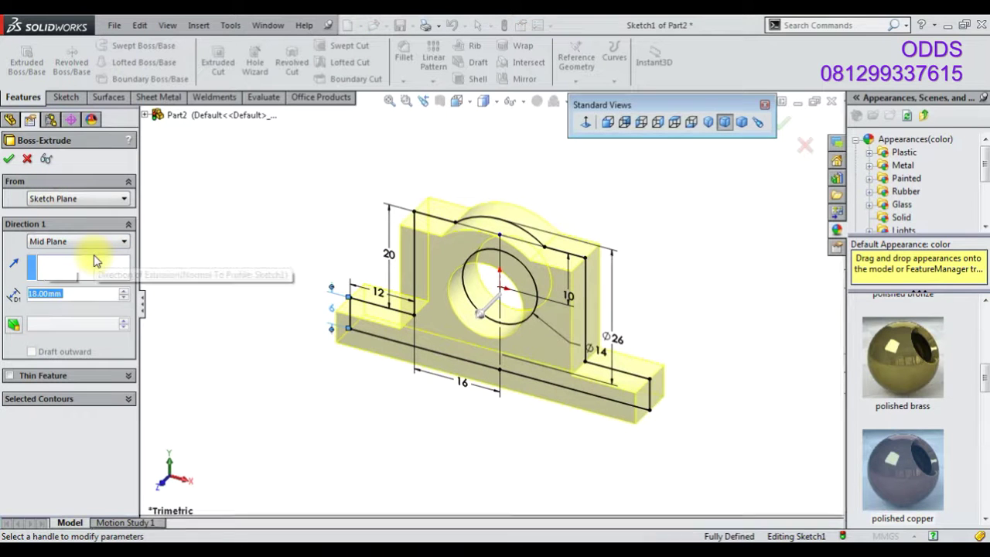
{"action": "left_click", "coordinate": [9, 160]}
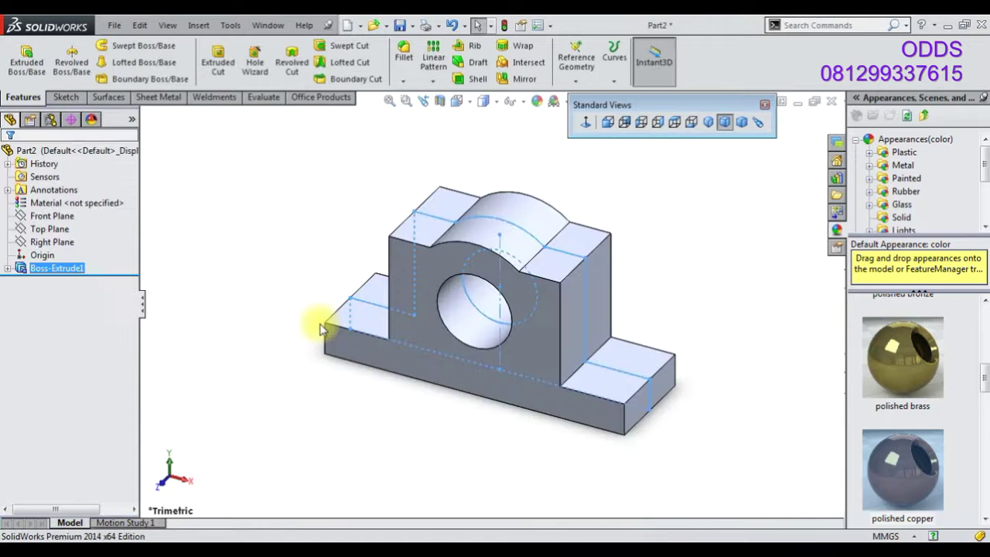
Start a new sketch on the Right Plane
{"action": "left_click", "coordinate": [50, 242]}
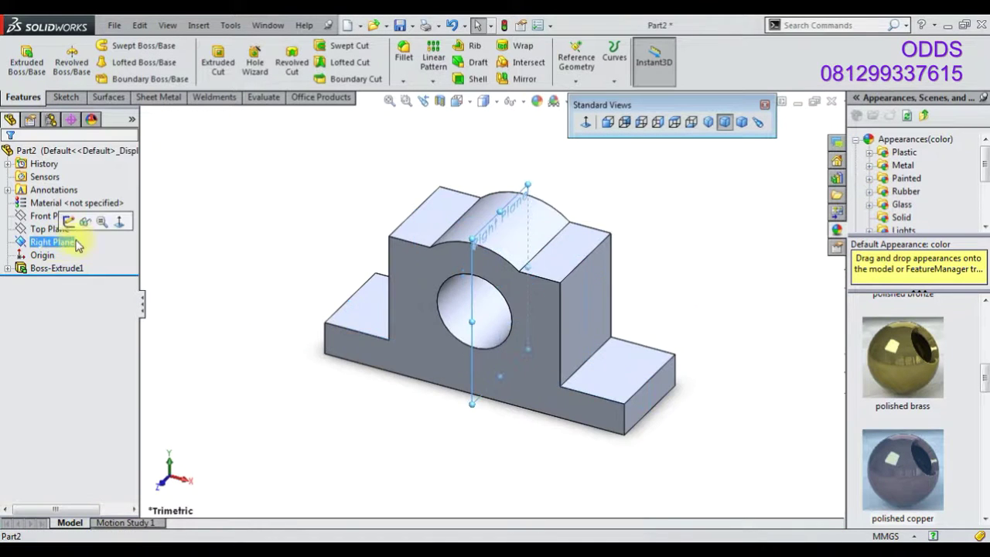
{"action": "left_click", "coordinate": [123, 222]}
{"action": "right_click", "coordinate": [69, 245]}
{"action": "left_click", "coordinate": [72, 223]}
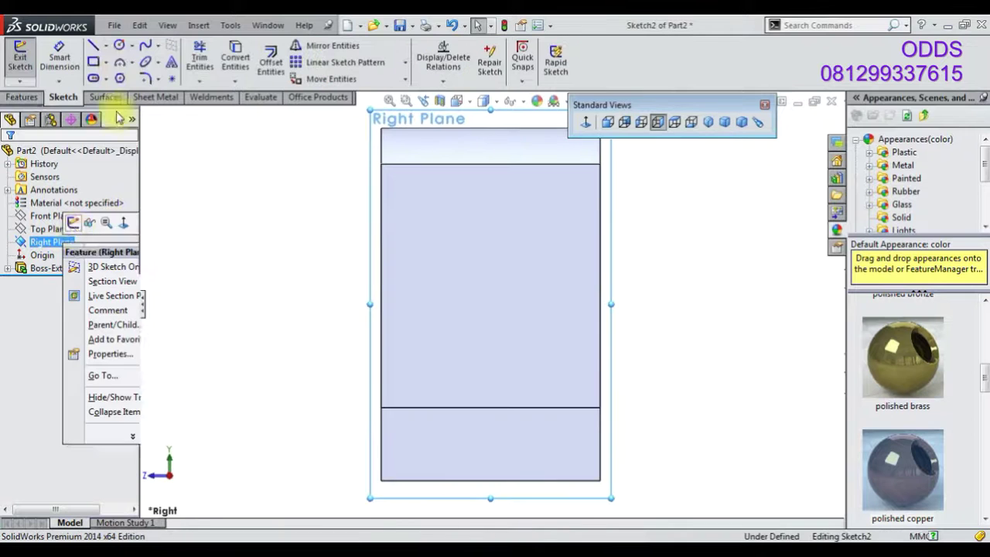
Draw a closed stepped line profile from the origin out to the housing face
{"action": "left_click", "coordinate": [92, 45]}
{"action": "left_click", "coordinate": [490, 286]}
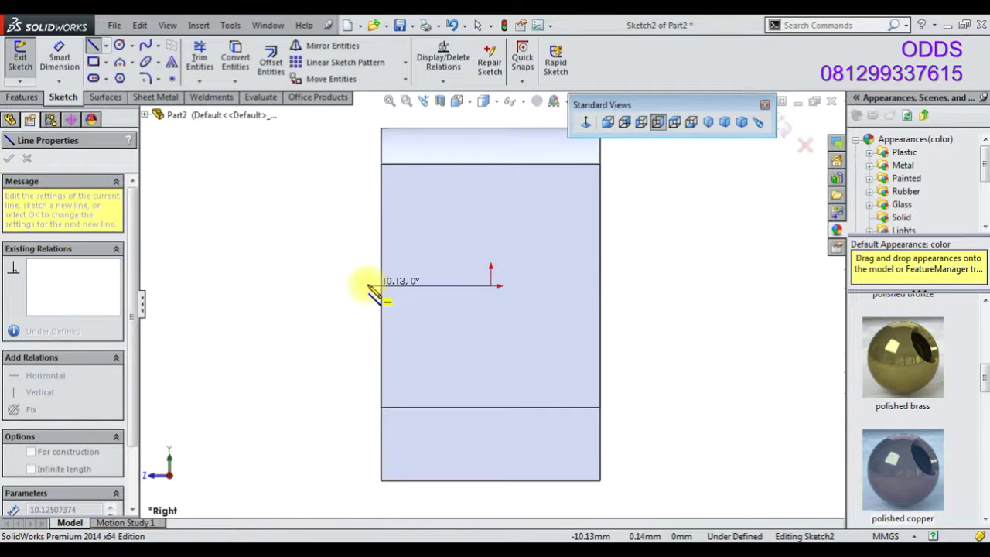
{"action": "left_click", "coordinate": [341, 285]}
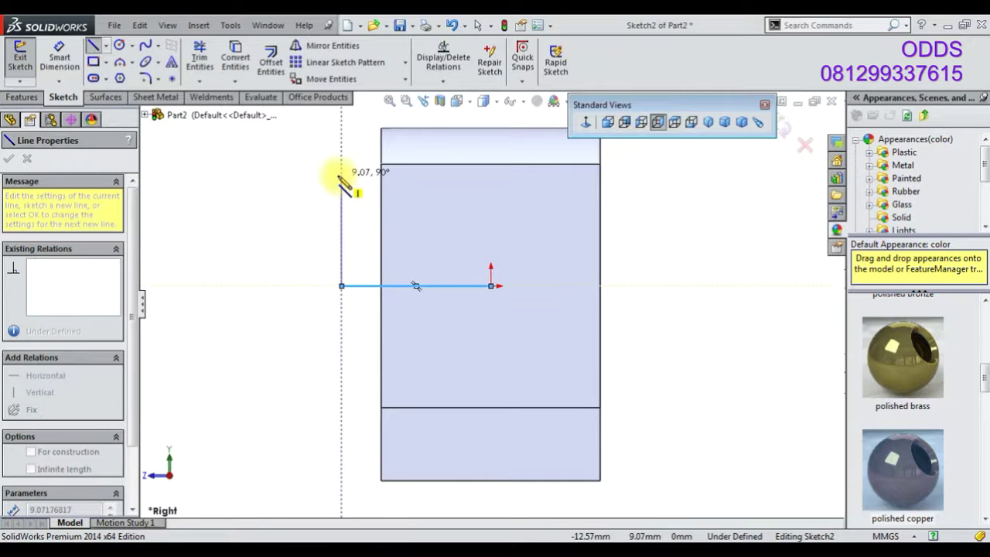
{"action": "left_click", "coordinate": [337, 172]}
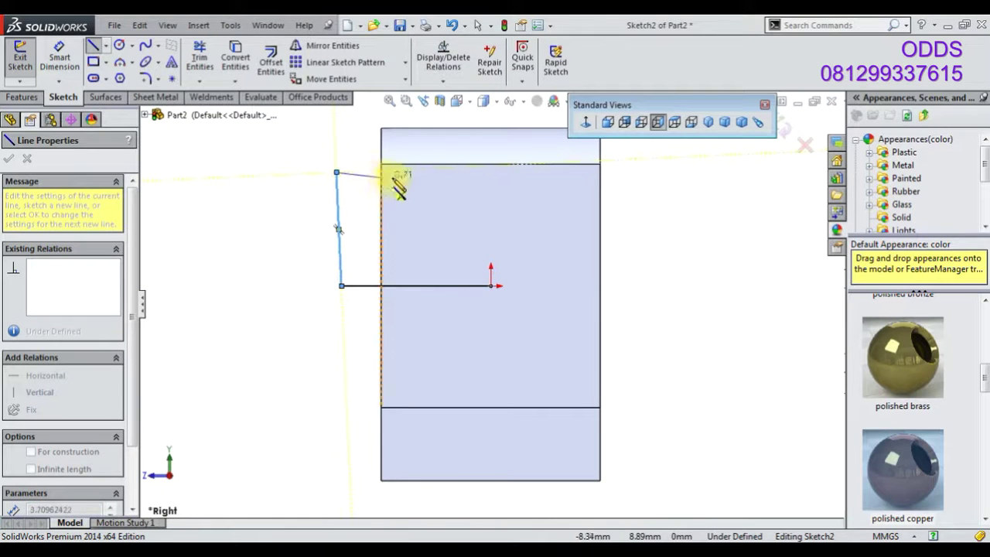
{"action": "left_click", "coordinate": [381, 171]}
{"action": "left_click", "coordinate": [380, 252]}
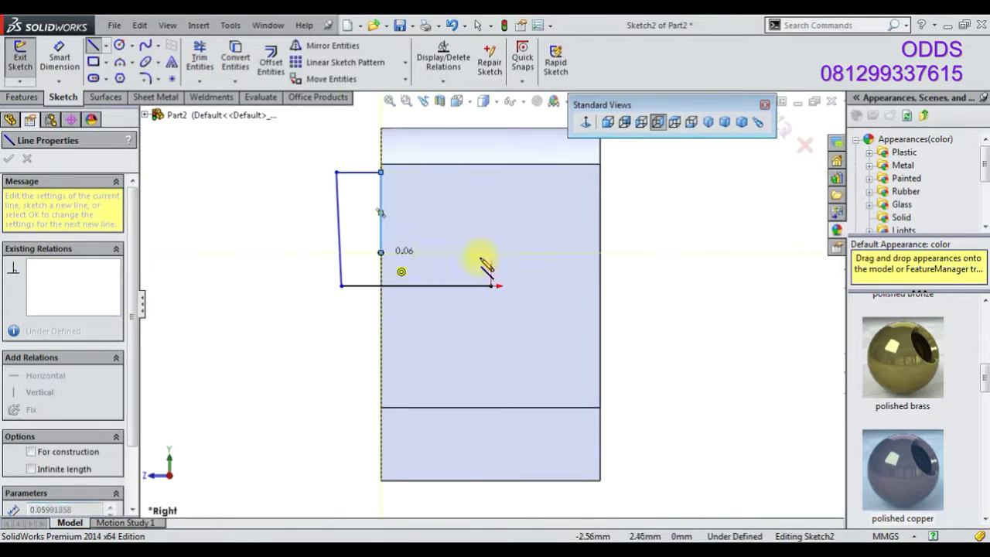
{"action": "left_click", "coordinate": [490, 285]}
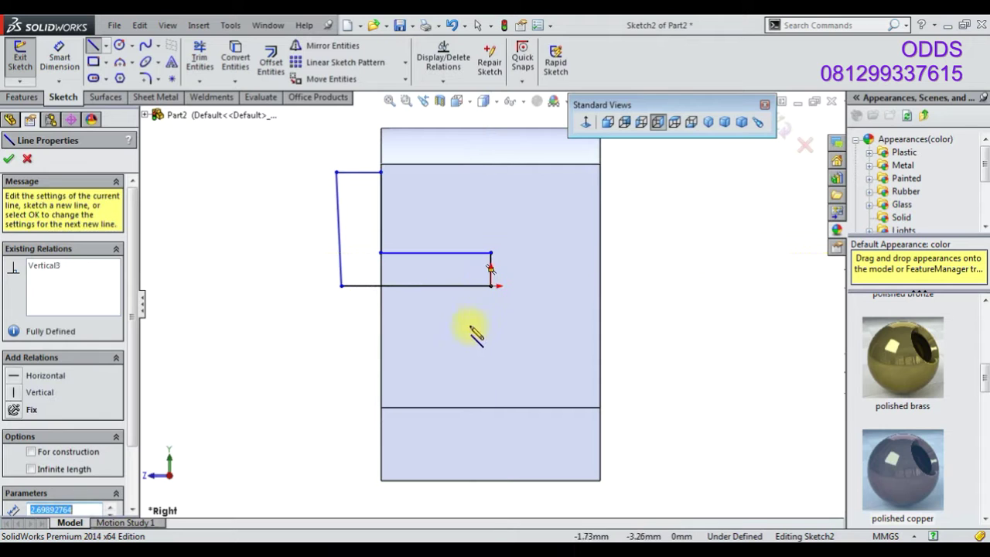
Make the outer left line vertical and dimension the top strip 2 mm wide
{"action": "left_click", "coordinate": [194, 61]}
{"action": "right_click", "coordinate": [238, 178]}
{"action": "left_click", "coordinate": [255, 181]}
{"action": "left_click", "coordinate": [340, 221]}
{"action": "left_click", "coordinate": [402, 167]}
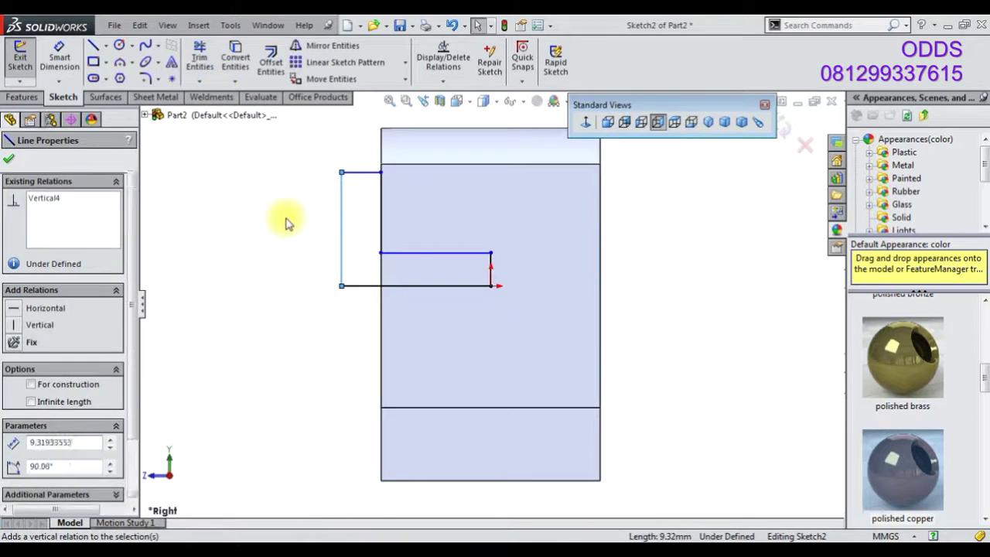
{"action": "left_click", "coordinate": [59, 58]}
{"action": "left_click", "coordinate": [360, 171]}
{"action": "left_click", "coordinate": [362, 164]}
{"action": "type", "text": "2"}
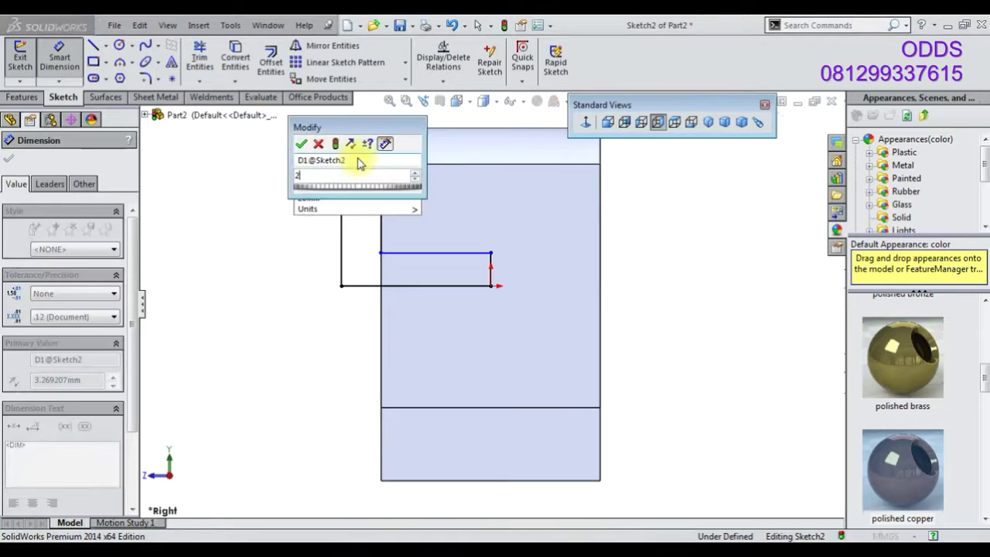
{"action": "key", "text": "Return"}
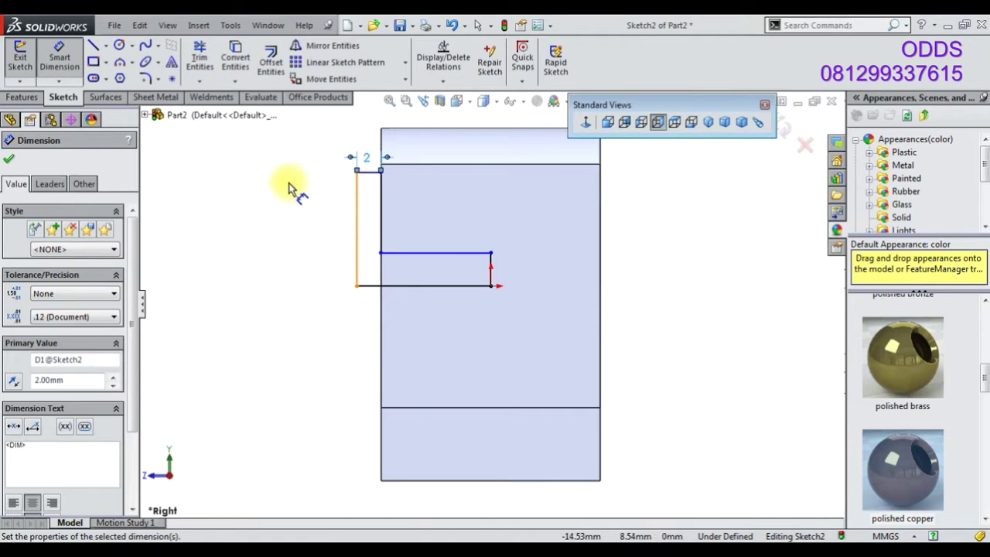
Convert the bottom line into a construction centreline
{"action": "right_click", "coordinate": [288, 185]}
{"action": "left_click", "coordinate": [309, 214]}
{"action": "left_click", "coordinate": [418, 286]}
{"action": "left_click", "coordinate": [463, 236]}
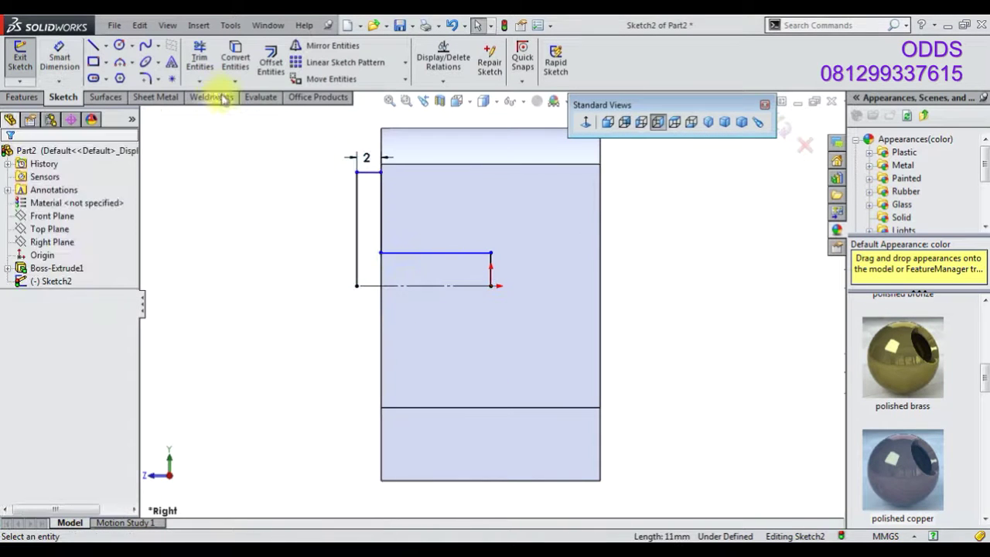
{"action": "left_click", "coordinate": [200, 58]}
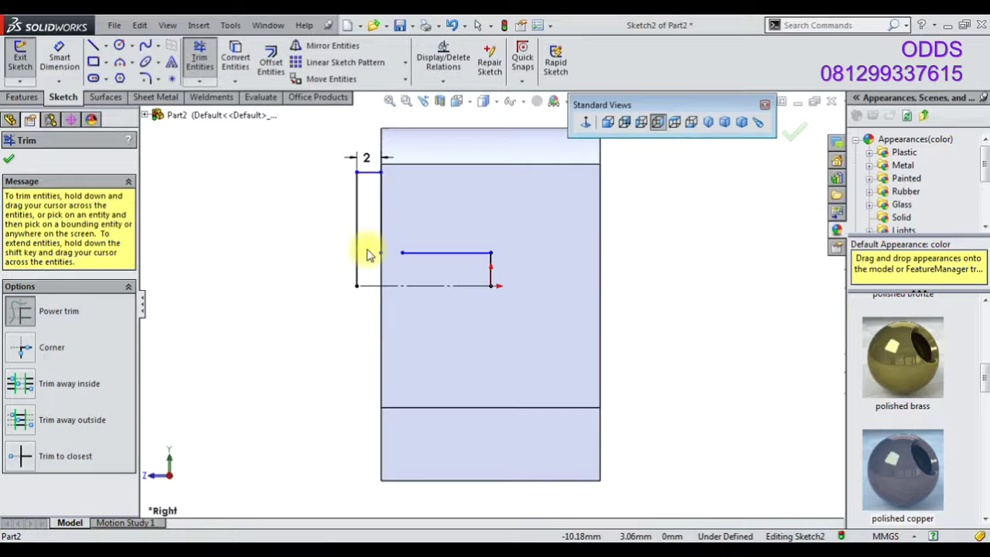
Add a horizontal line across the profile and make the right vertical line construction geometry
{"action": "scroll", "coordinate": [375, 259], "scroll_direction": "down", "scroll_amount": 5}
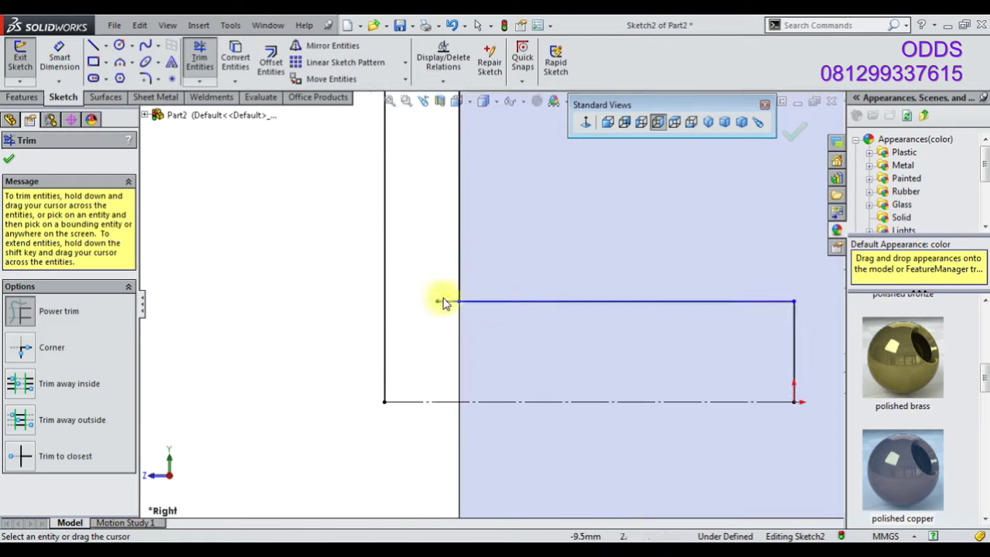
{"action": "left_click", "coordinate": [199, 60]}
{"action": "left_click", "coordinate": [384, 363]}
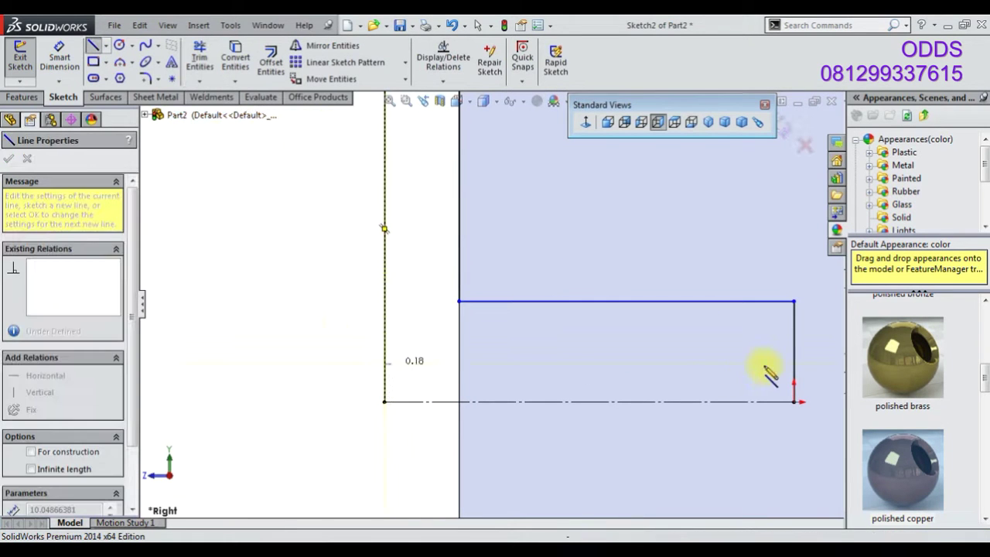
{"action": "left_click", "coordinate": [794, 364]}
{"action": "left_click", "coordinate": [203, 56]}
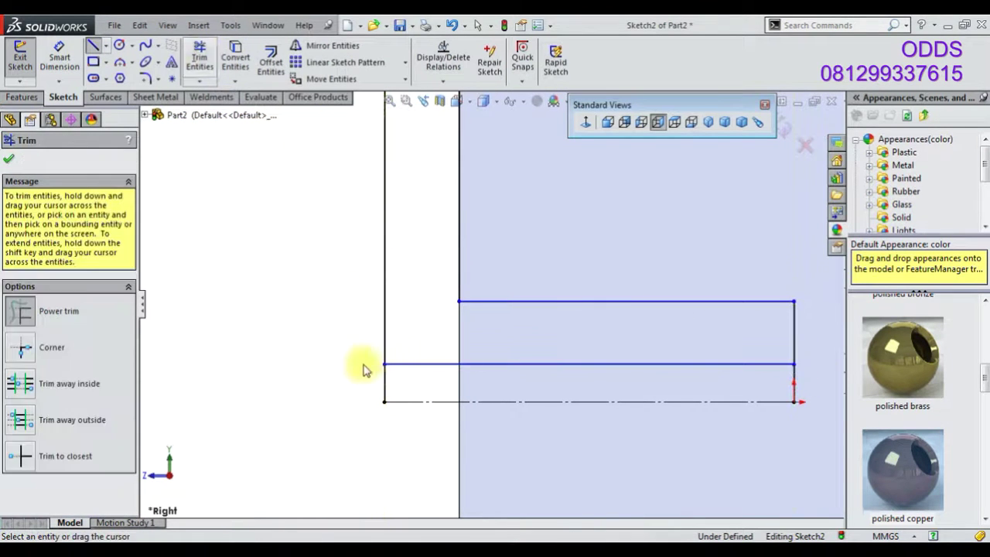
{"action": "right_click", "coordinate": [405, 370]}
{"action": "left_click", "coordinate": [446, 246]}
{"action": "left_click", "coordinate": [793, 348]}
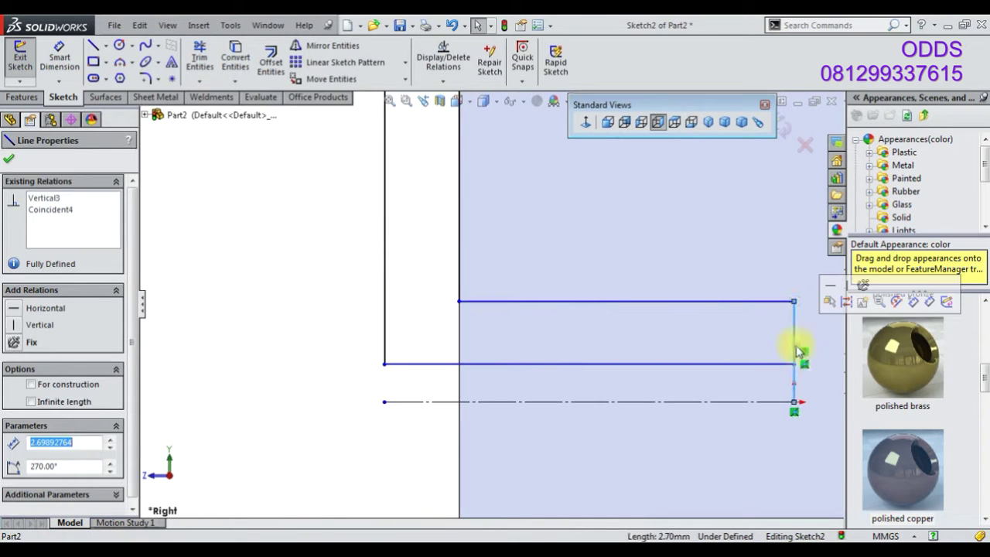
{"action": "left_click", "coordinate": [844, 285]}
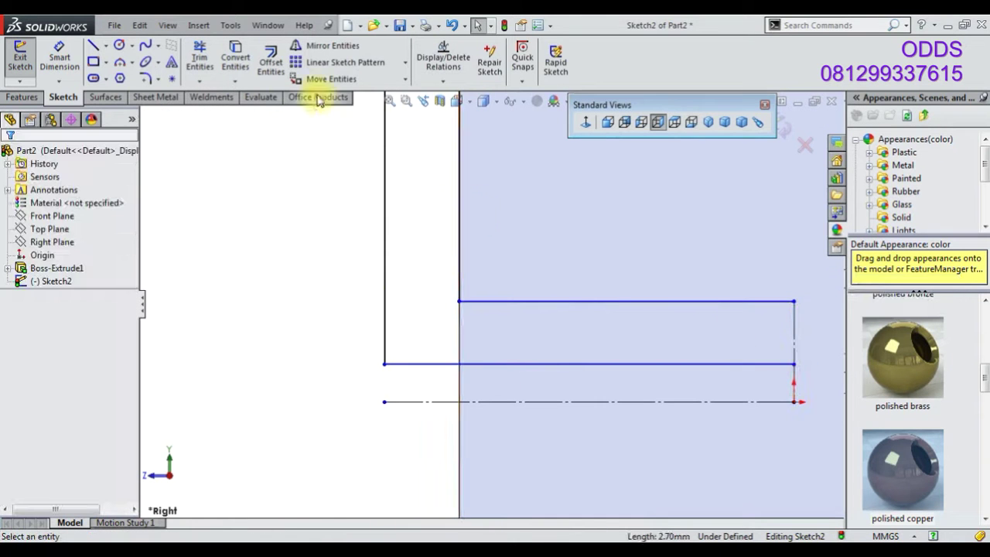
Dimension the inner diameter 14 mm and outer diameter 16 mm from the centreline
{"action": "left_click", "coordinate": [600, 301]}
{"action": "left_click", "coordinate": [596, 402]}
{"action": "left_click", "coordinate": [337, 417]}
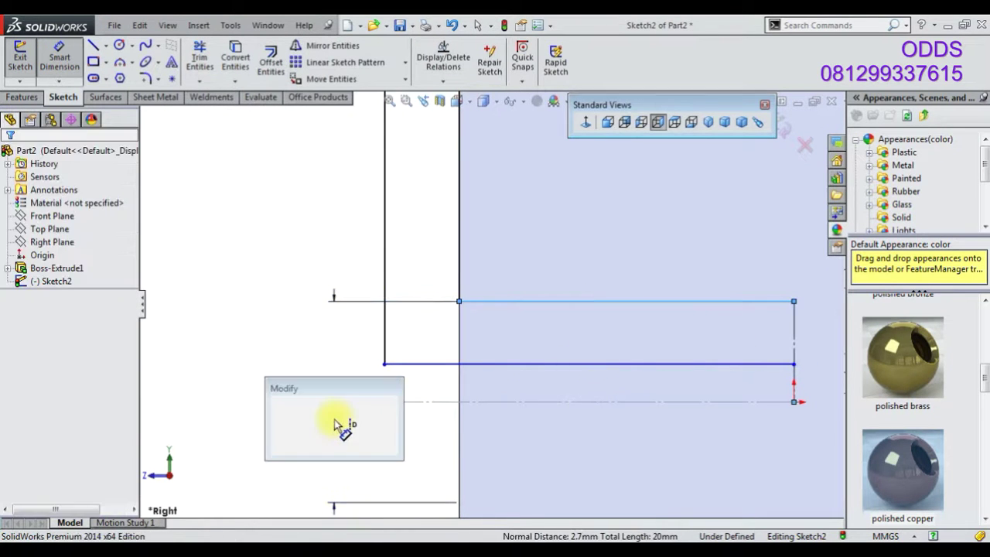
{"action": "type", "text": "17"}
{"action": "type", "text": "4"}
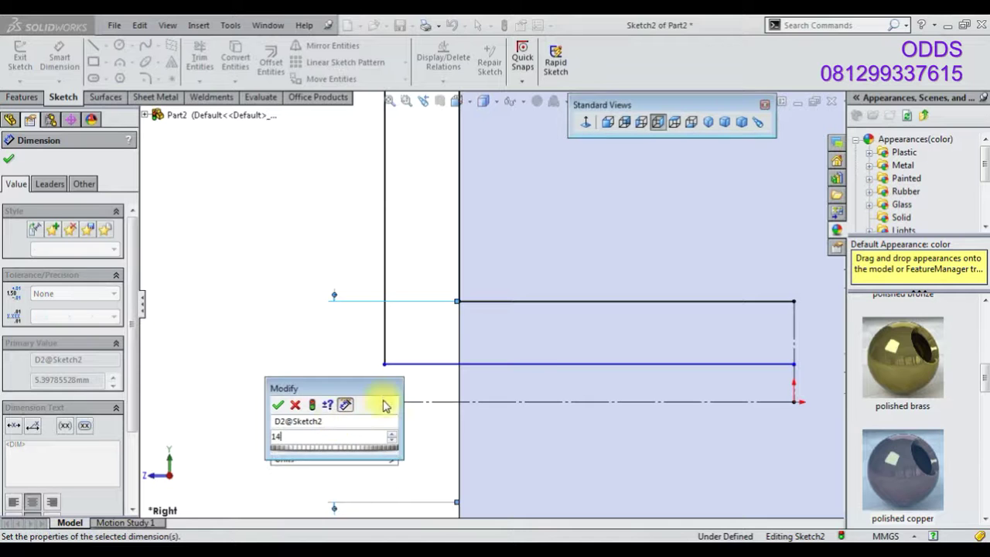
{"action": "key", "text": "Return"}
{"action": "left_click", "coordinate": [400, 180]}
{"action": "left_click", "coordinate": [382, 232]}
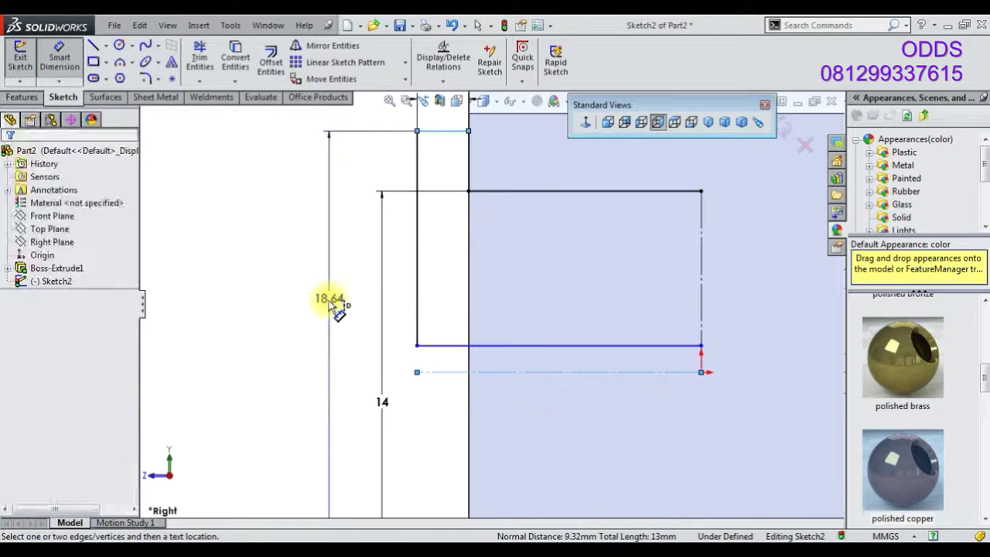
{"action": "left_click", "coordinate": [329, 303]}
{"action": "type", "text": "16"}
{"action": "key", "text": "Return"}
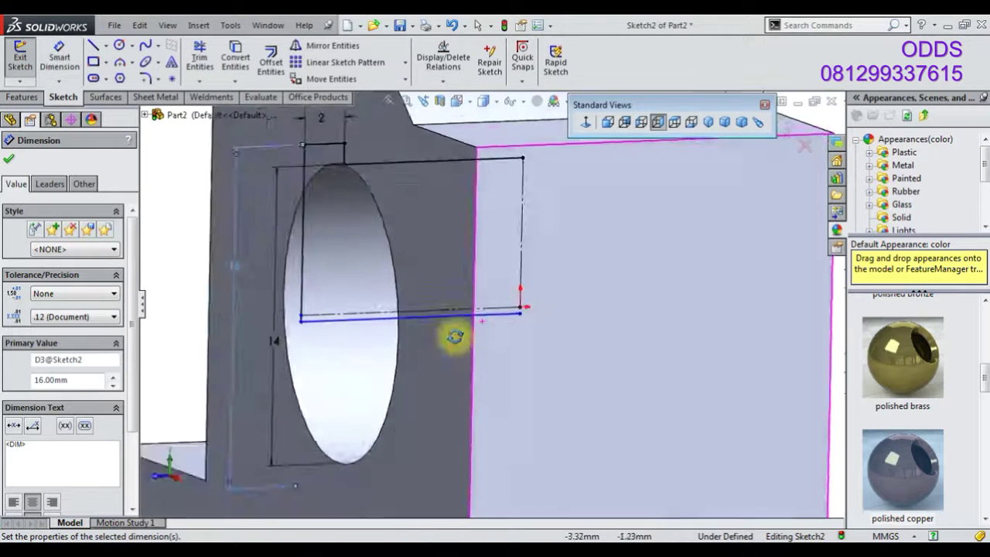
Change the 16 mm outer dimension to 18 mm
{"action": "middle_click_drag", "start_coordinate": [379, 321], "coordinate": [464, 343]}
{"action": "double_click", "coordinate": [206, 255]}
{"action": "type", "text": "18"}
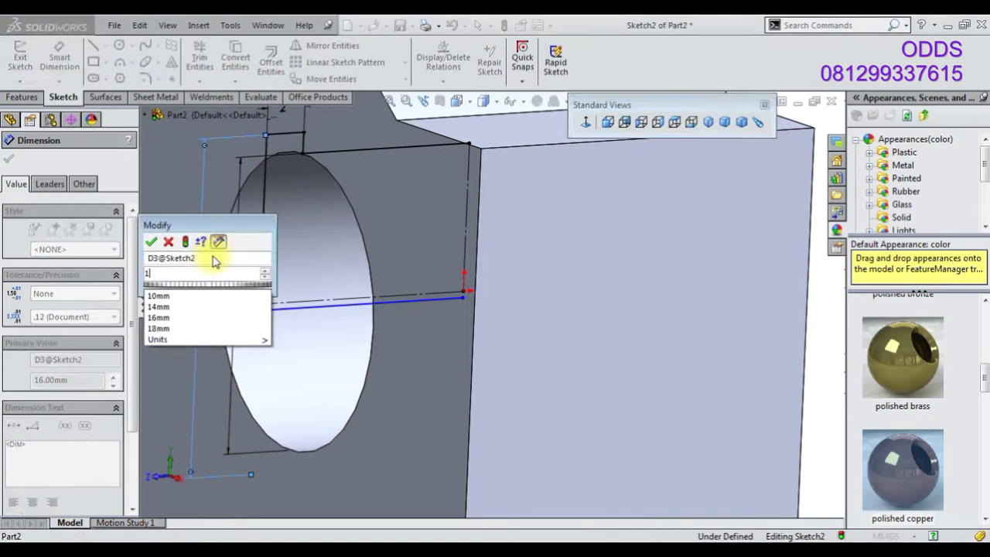
{"action": "key", "text": "Return"}
{"action": "left_click", "coordinate": [657, 121]}
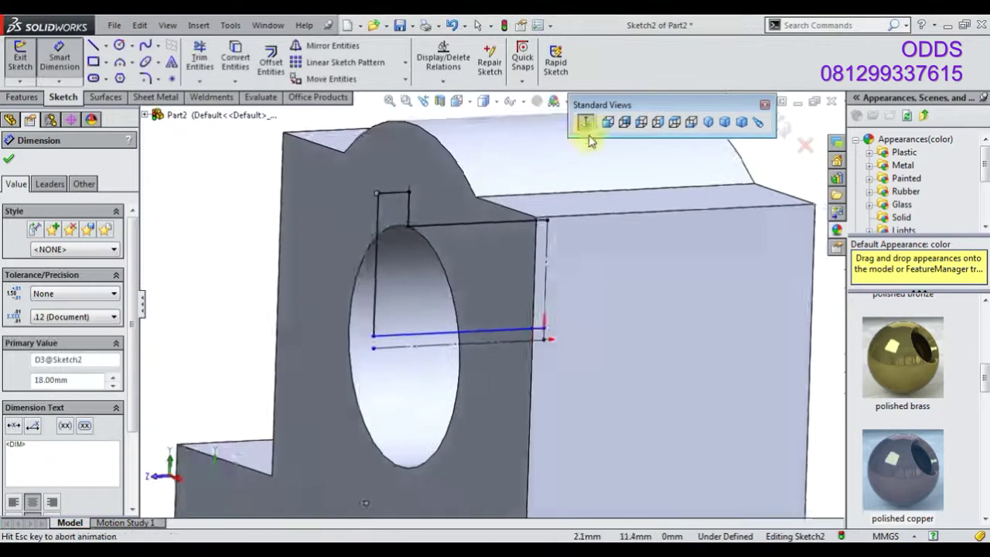
Add a 12 mm height to the lower line, then change it to 11 mm
{"action": "left_click", "coordinate": [431, 350]}
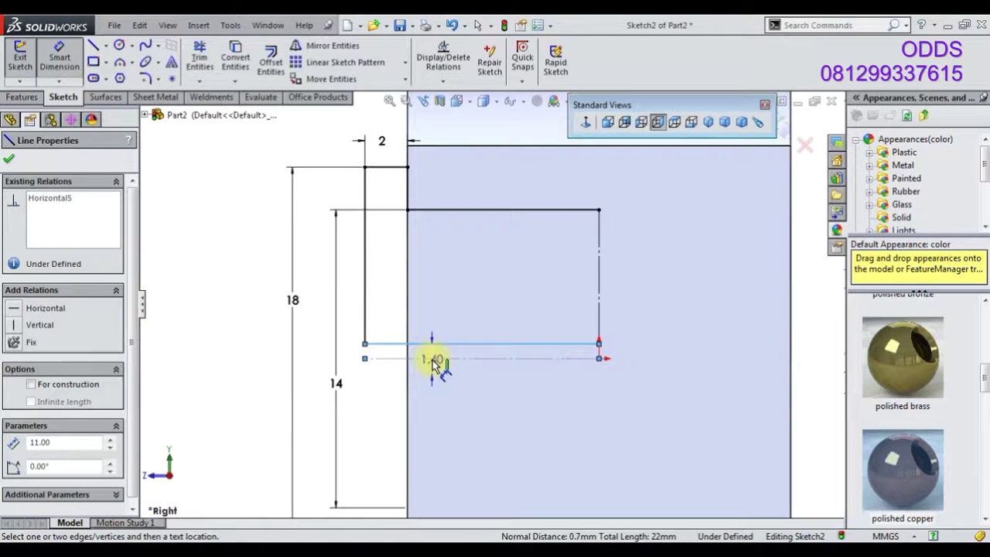
{"action": "left_click", "coordinate": [356, 363]}
{"action": "type", "text": "1"}
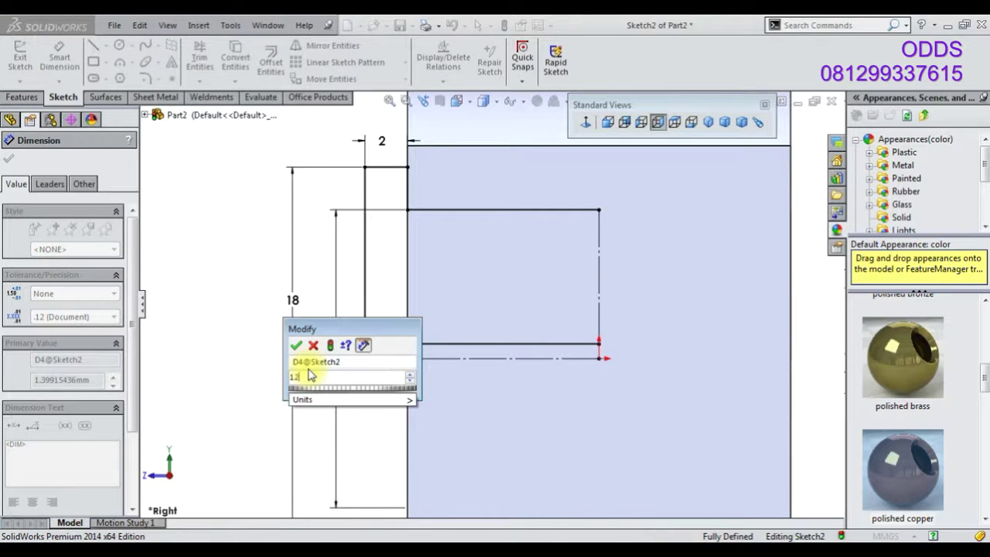
{"action": "type", "text": "2"}
{"action": "key", "text": "Return"}
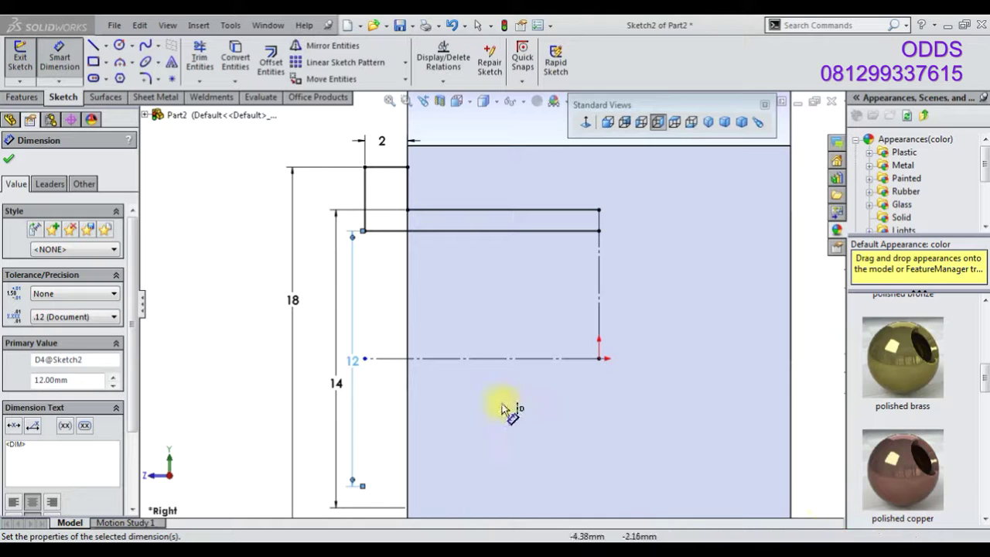
{"action": "double_click", "coordinate": [353, 360]}
{"action": "type", "text": "11"}
{"action": "key", "text": "Return"}
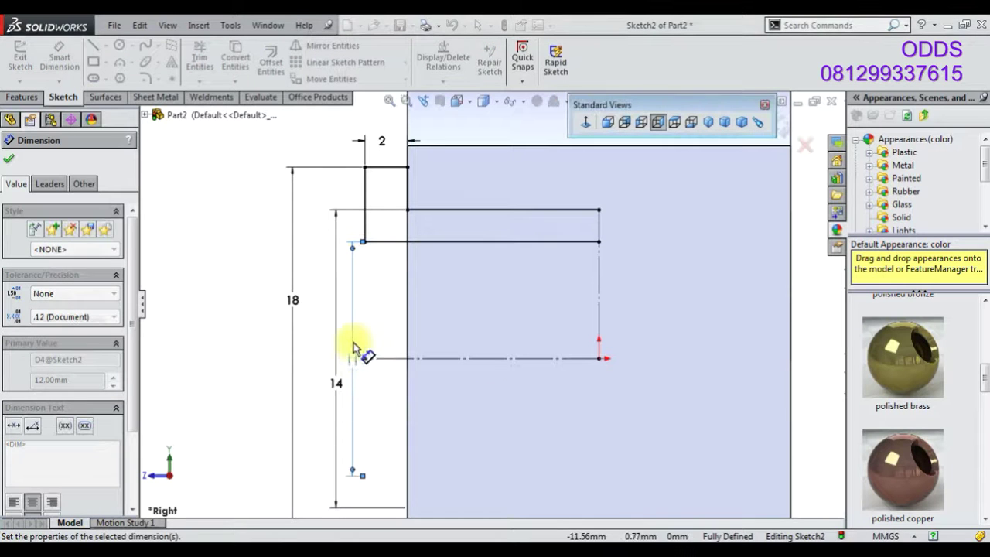
{"action": "right_click", "coordinate": [213, 272]}
{"action": "left_click", "coordinate": [232, 221]}
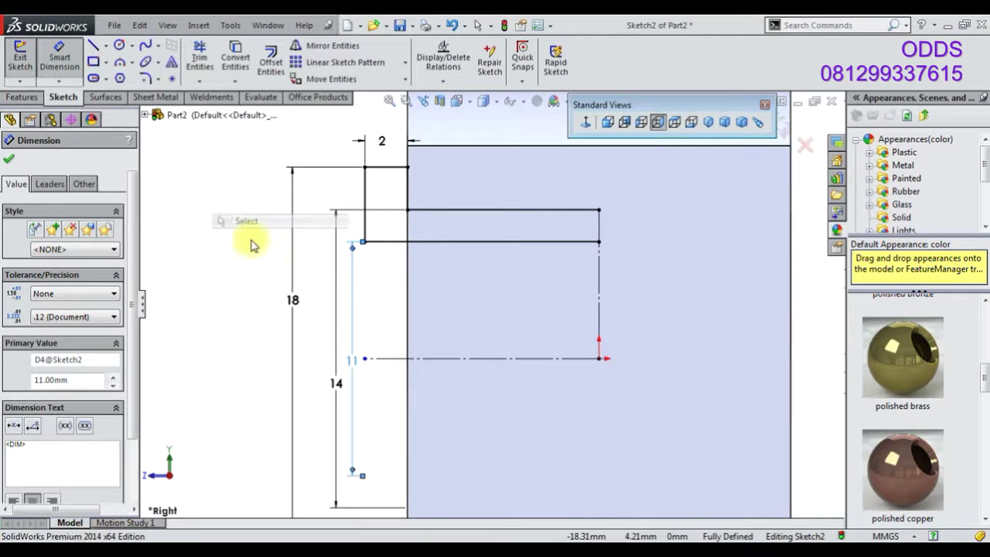
{"action": "scroll", "coordinate": [453, 294], "scroll_direction": "up", "scroll_amount": 2}
Mirror the four profile lines across the vertical centreline
{"action": "left_click", "coordinate": [331, 45]}
{"action": "left_click_drag", "start_coordinate": [354, 152], "coordinate": [600, 281]}
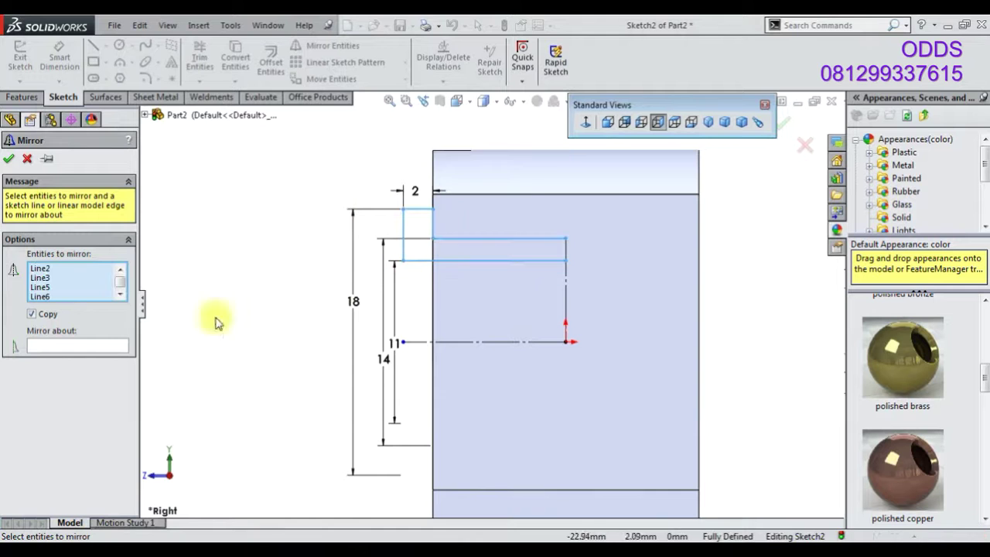
{"action": "left_click", "coordinate": [568, 304]}
{"action": "left_click", "coordinate": [785, 122]}
Orbit the mirrored sketch into a 3D view to prepare the revolve
{"action": "scroll", "coordinate": [629, 204], "scroll_direction": "down", "scroll_amount": 2}
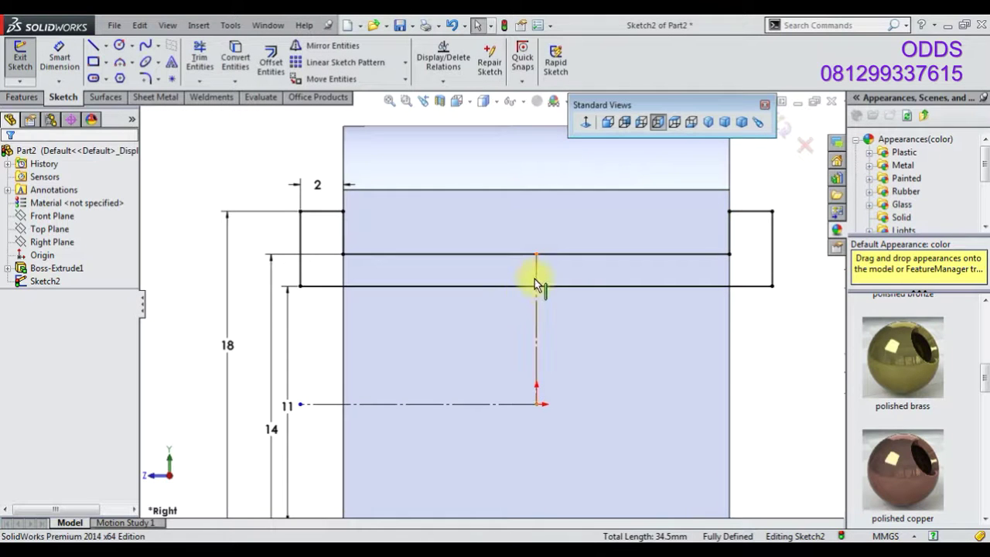
{"action": "left_click", "coordinate": [535, 279]}
{"action": "left_click", "coordinate": [325, 281]}
{"action": "mouse_move", "coordinate": [324, 280]}
{"action": "middle_mouse_down"}
{"action": "mouse_move", "coordinate": [530, 323]}
{"action": "mouse_move", "coordinate": [530, 313]}
{"action": "middle_mouse_up"}
{"action": "left_click", "coordinate": [31, 96]}
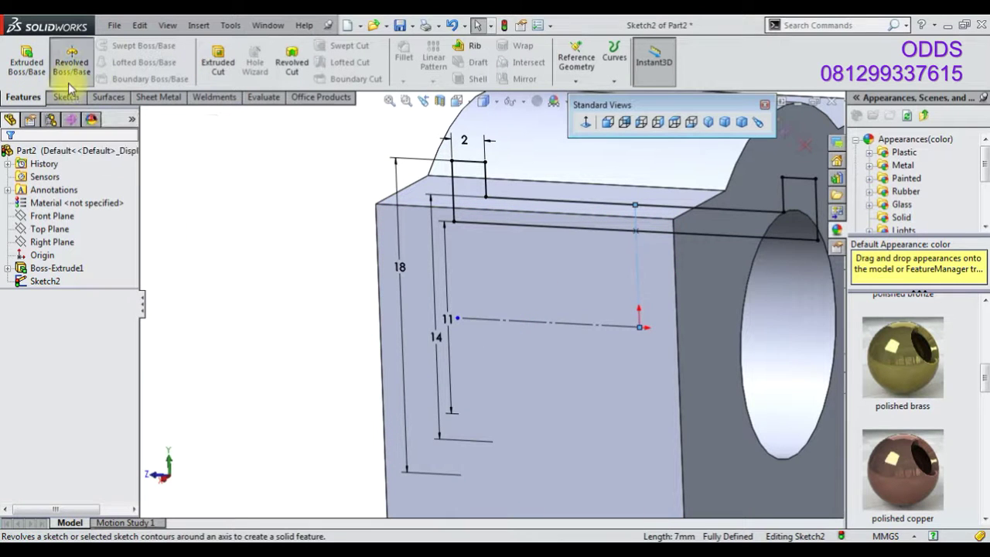
Revolve the profile 360° about the horizontal centreline Line1 into a separate bushing body
{"action": "left_click", "coordinate": [545, 328]}
{"action": "left_click", "coordinate": [9, 159]}
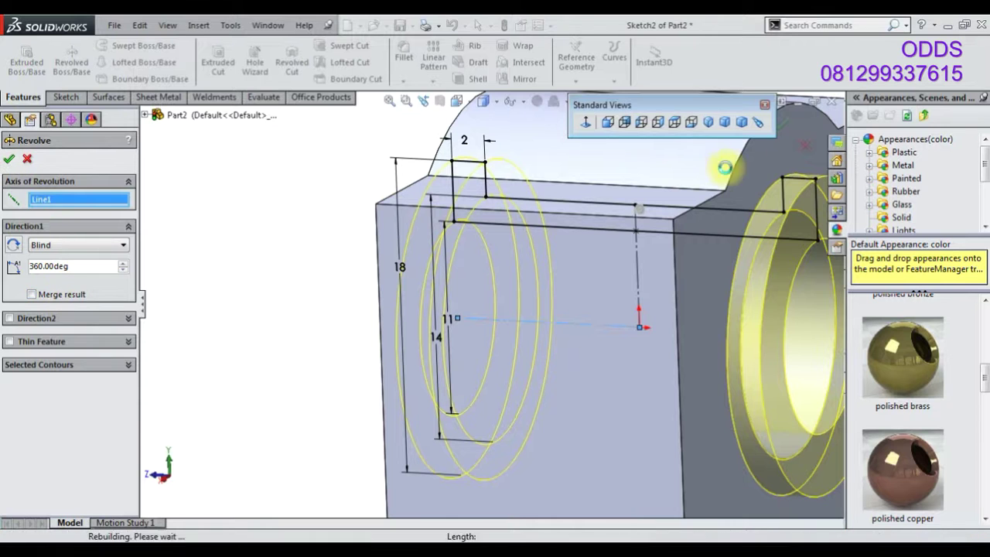
{"action": "left_click", "coordinate": [708, 122]}
{"action": "mouse_move", "coordinate": [521, 316]}
{"action": "middle_mouse_down"}
{"action": "mouse_move", "coordinate": [438, 331]}
{"action": "mouse_move", "coordinate": [614, 327]}
{"action": "mouse_move", "coordinate": [715, 345]}
{"action": "middle_mouse_up"}
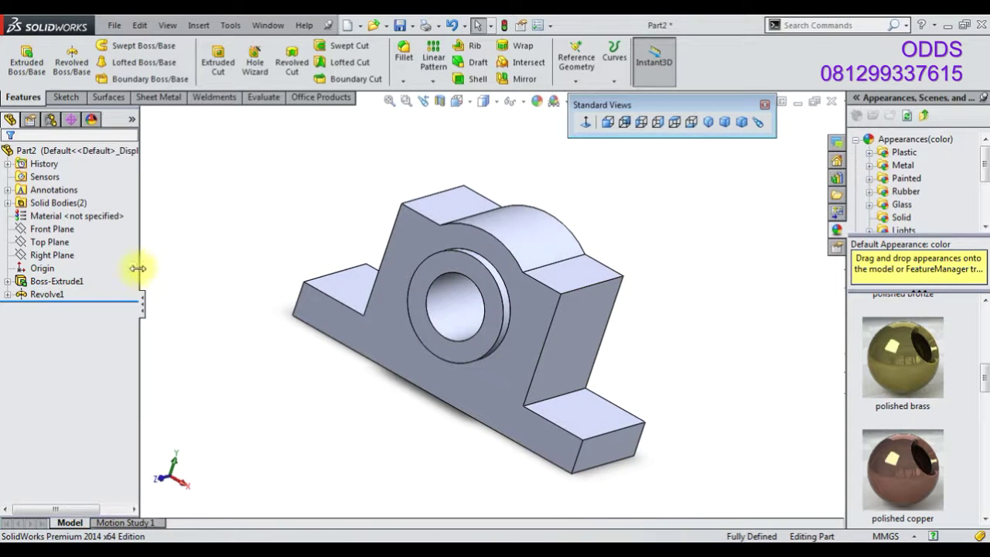
{"action": "left_click", "coordinate": [111, 223]}
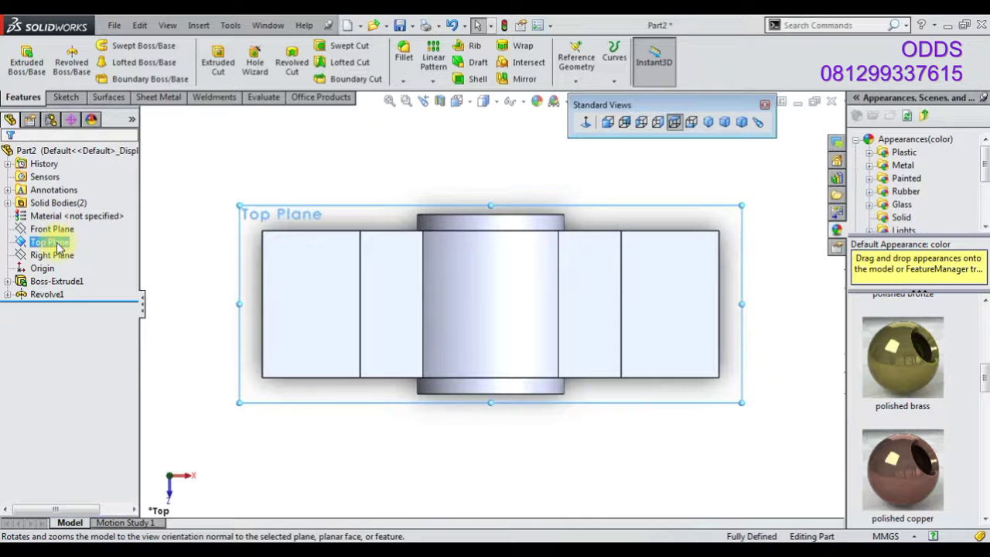
Sketch on the Top Plane with a horizontal centreline across the part and a vertical one from the origin
{"action": "right_click", "coordinate": [58, 248]}
{"action": "left_click", "coordinate": [75, 221]}
{"action": "left_click", "coordinate": [107, 45]}
{"action": "left_click", "coordinate": [124, 74]}
{"action": "left_click", "coordinate": [262, 303]}
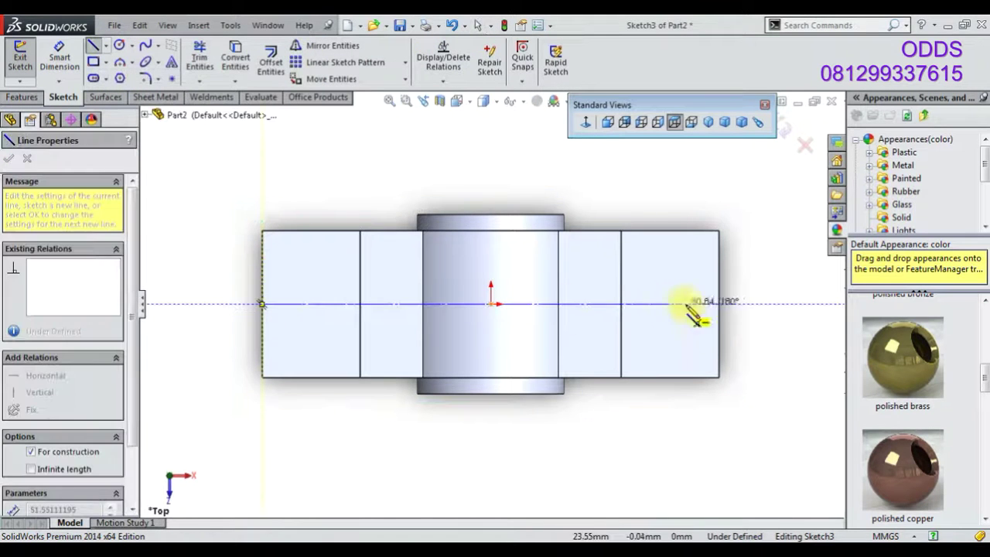
{"action": "left_click", "coordinate": [719, 303]}
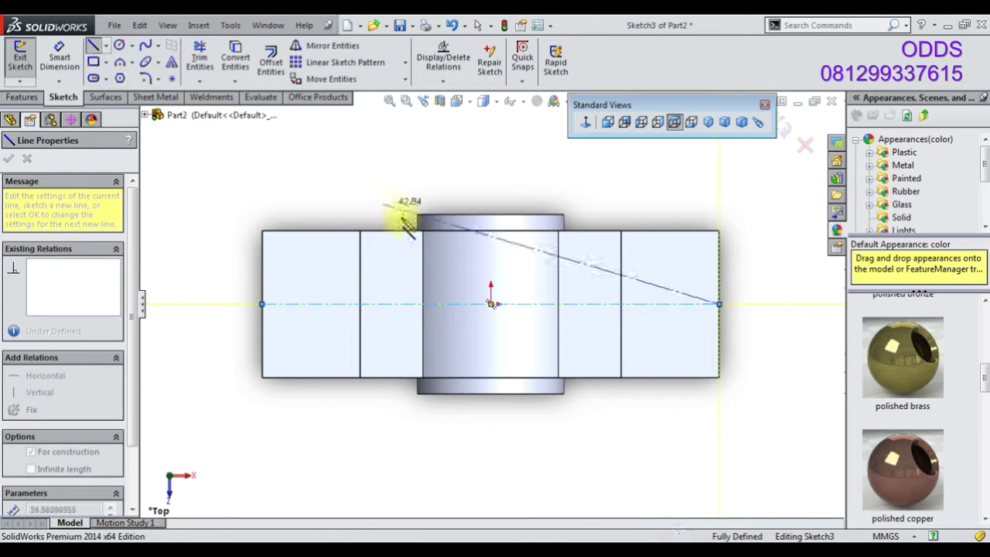
{"action": "left_click", "coordinate": [490, 303]}
{"action": "left_click", "coordinate": [490, 230]}
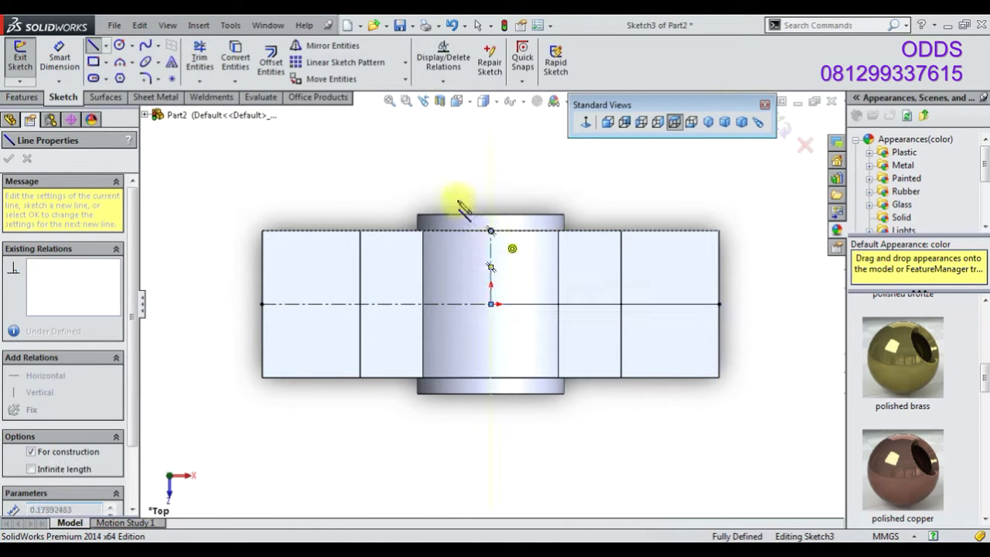
Draw three circles on the horizontal centreline: at the origin, far left, and in between
{"action": "left_click", "coordinate": [199, 56]}
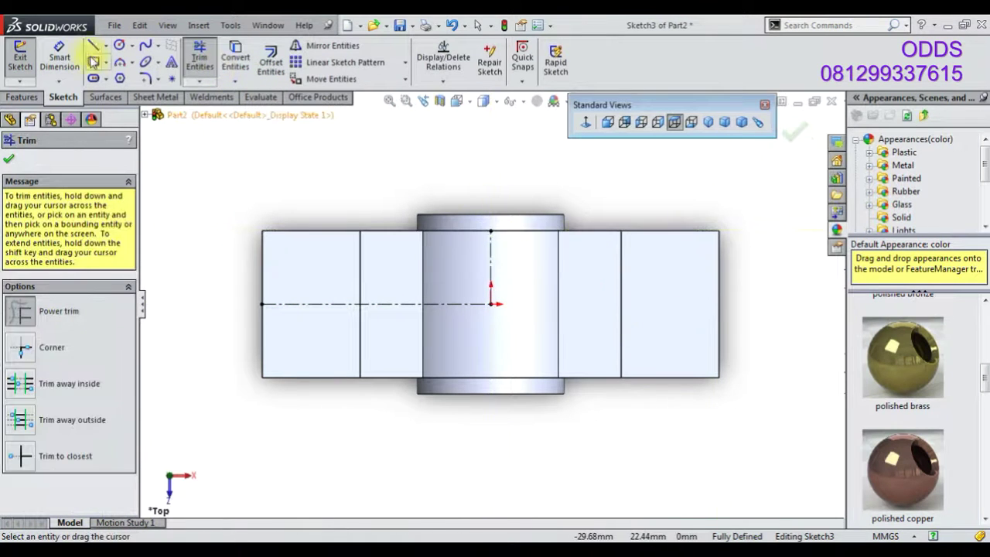
{"action": "left_click", "coordinate": [119, 45]}
{"action": "left_click", "coordinate": [491, 303]}
{"action": "left_click", "coordinate": [499, 318]}
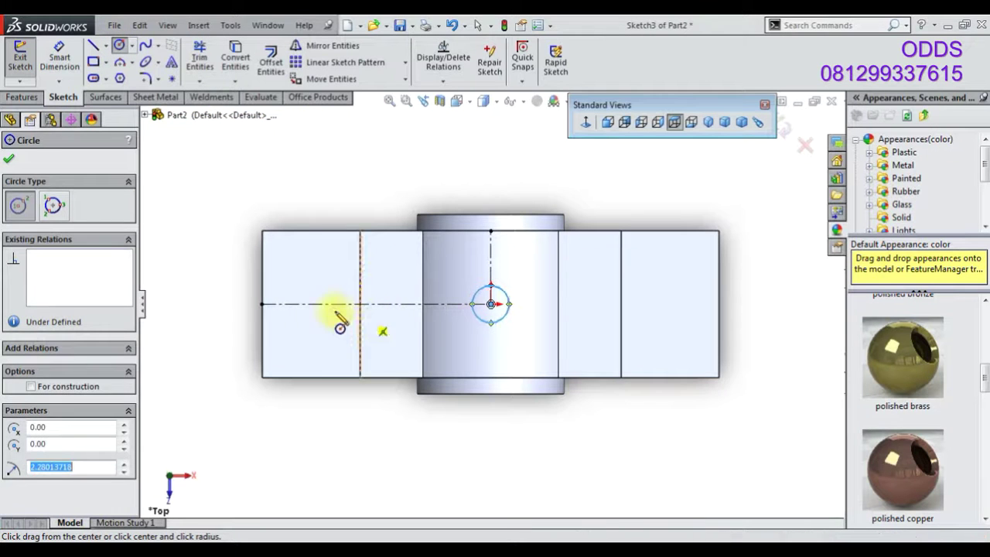
{"action": "left_click", "coordinate": [308, 303]}
{"action": "left_click", "coordinate": [320, 313]}
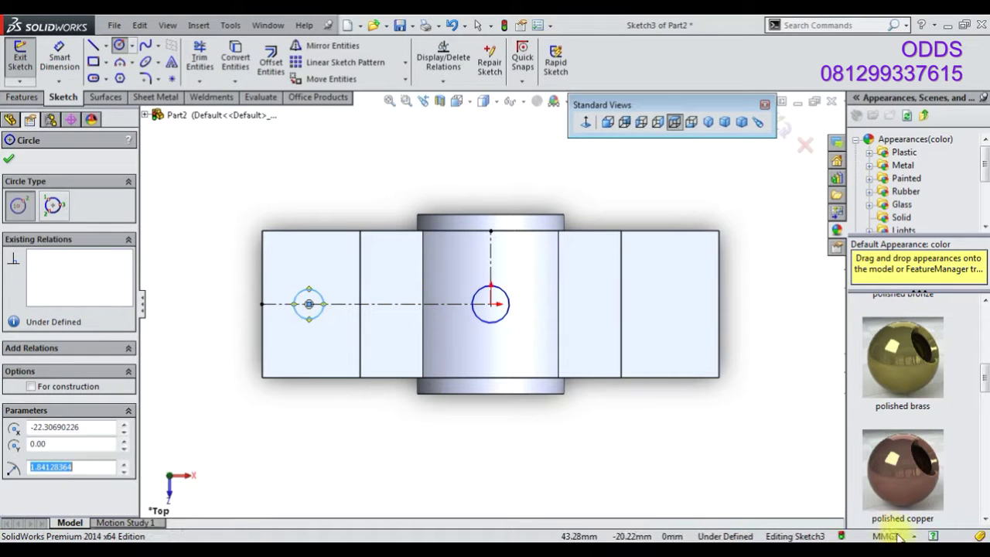
{"action": "left_click", "coordinate": [386, 303]}
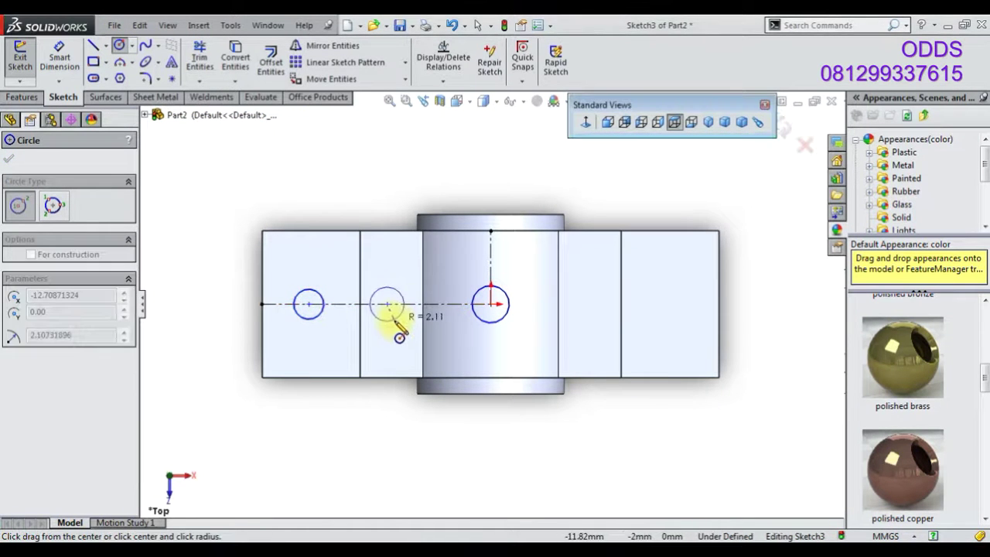
{"action": "left_click", "coordinate": [394, 319]}
{"action": "left_click", "coordinate": [60, 56]}
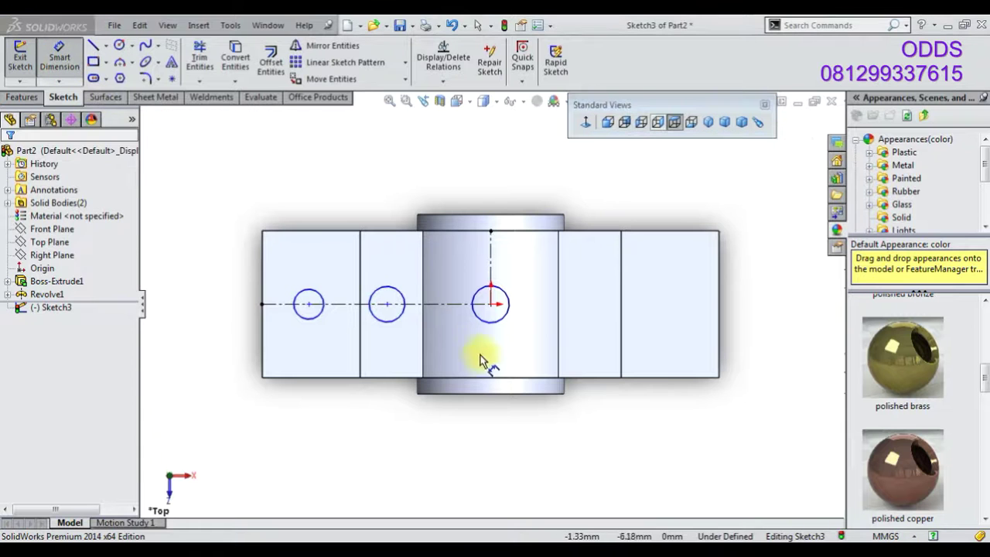
Set the middle circle 12 mm from the centre circle and the left circle's 6 mm distance
{"action": "left_click", "coordinate": [401, 318]}
{"action": "left_click", "coordinate": [497, 285]}
{"action": "left_click", "coordinate": [423, 431]}
{"action": "type", "text": "12"}
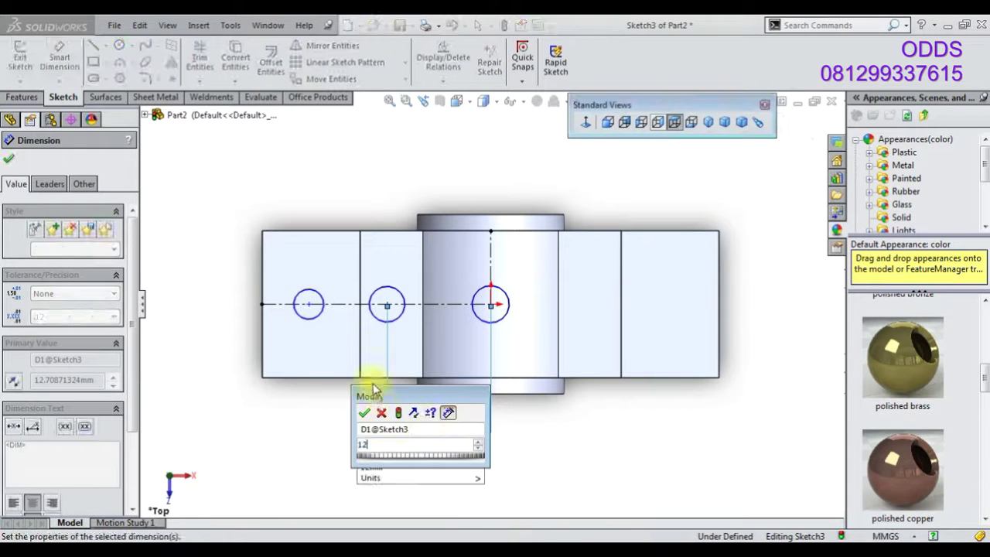
{"action": "key", "text": "Return"}
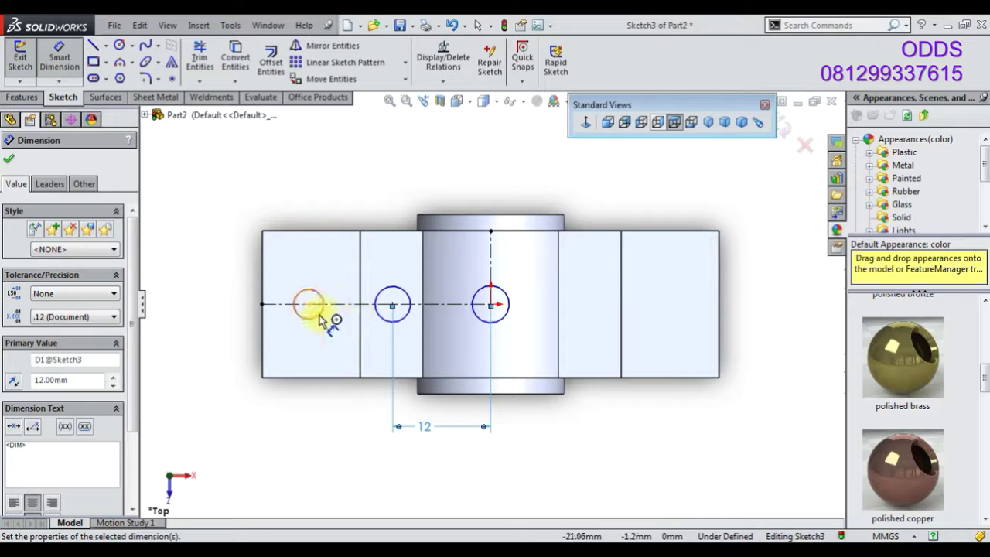
{"action": "left_click", "coordinate": [319, 317]}
{"action": "left_click", "coordinate": [319, 418]}
{"action": "type", "text": "6"}
{"action": "key", "text": "Return"}
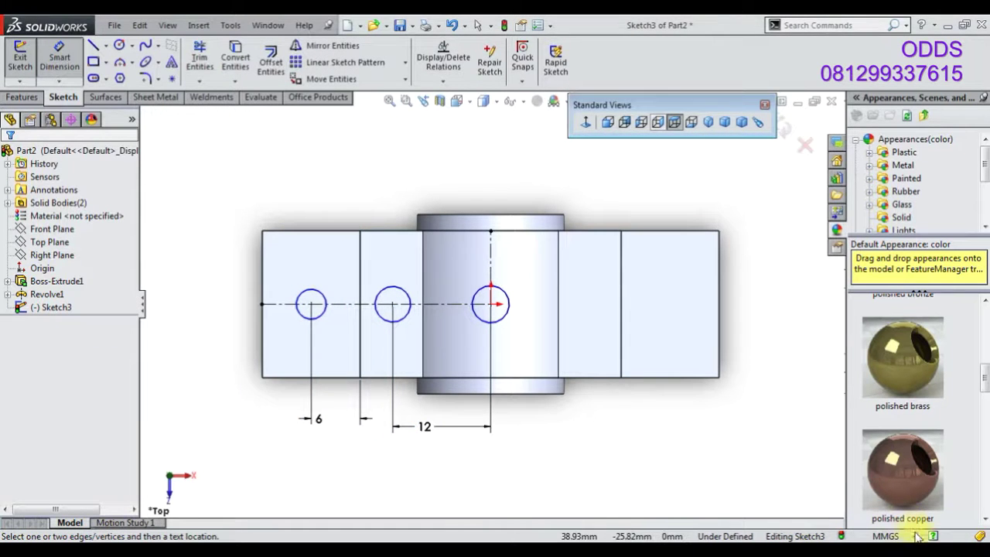
Give the left, middle and centre circles Ø5, Ø4 and Ø2 mm diameters
{"action": "left_click", "coordinate": [320, 291]}
{"action": "left_click", "coordinate": [232, 265]}
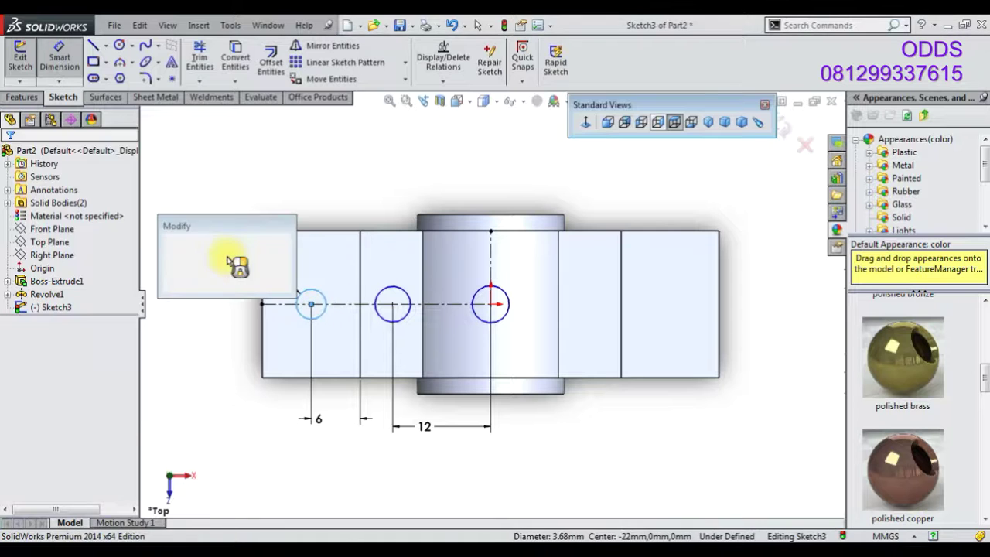
{"action": "type", "text": "5.00mm"}
{"action": "key", "text": "Return"}
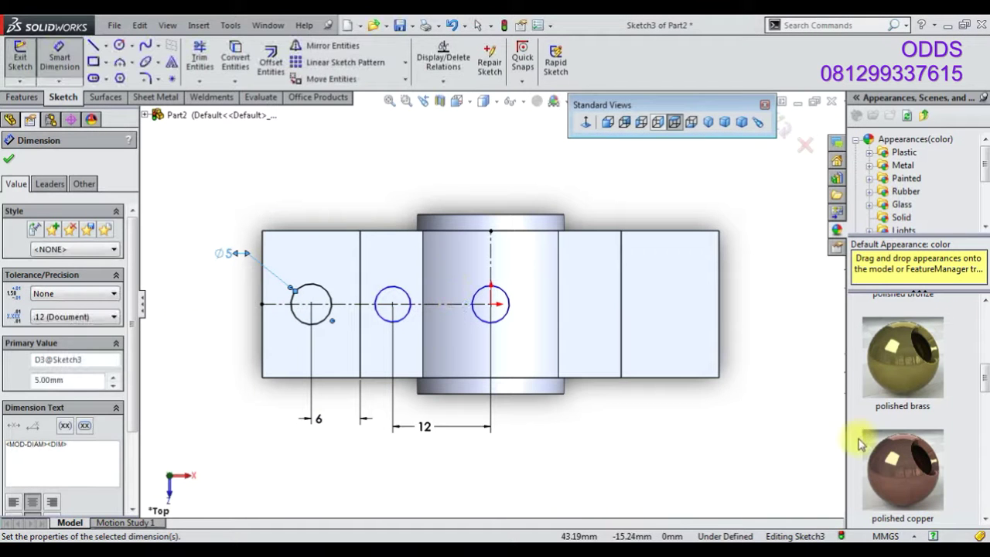
{"action": "left_click", "coordinate": [406, 292]}
{"action": "left_click", "coordinate": [308, 218]}
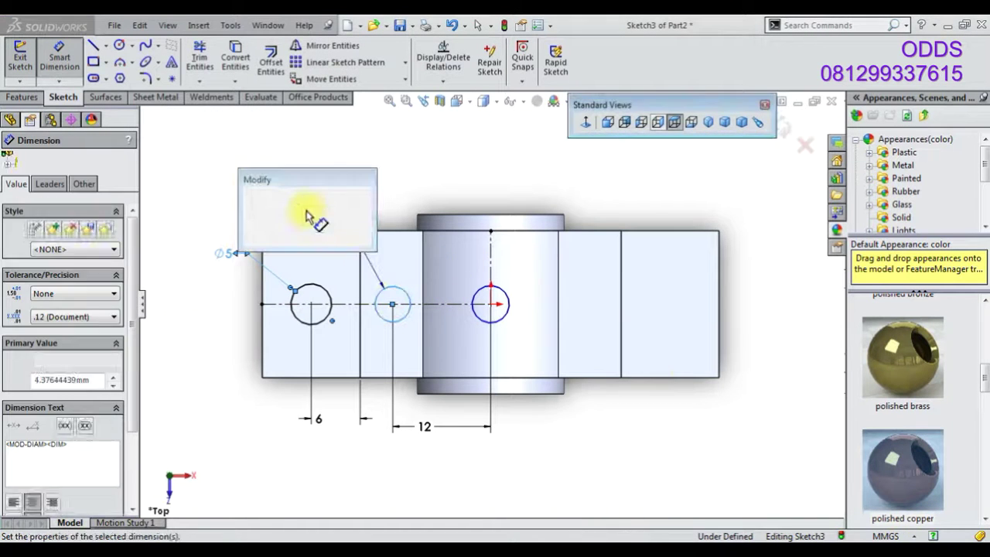
{"action": "type", "text": "4"}
{"action": "key", "text": "Return"}
{"action": "left_click", "coordinate": [508, 298]}
{"action": "left_click", "coordinate": [507, 194]}
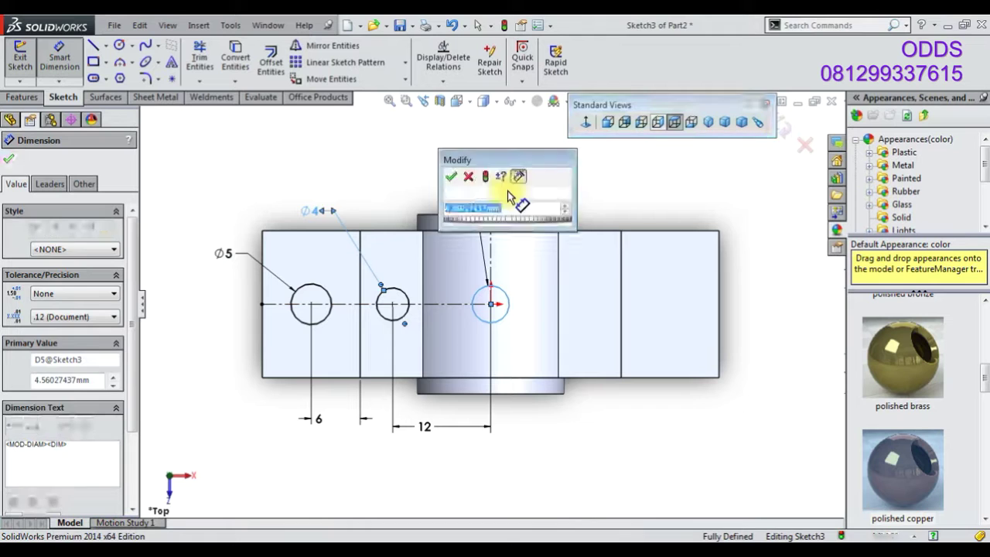
{"action": "type", "text": "2"}
{"action": "key", "text": "Return"}
Mirror the Ø5 and Ø4 circles onto the right side about the vertical centreline
{"action": "right_click", "coordinate": [288, 145]}
{"action": "left_click", "coordinate": [310, 154]}
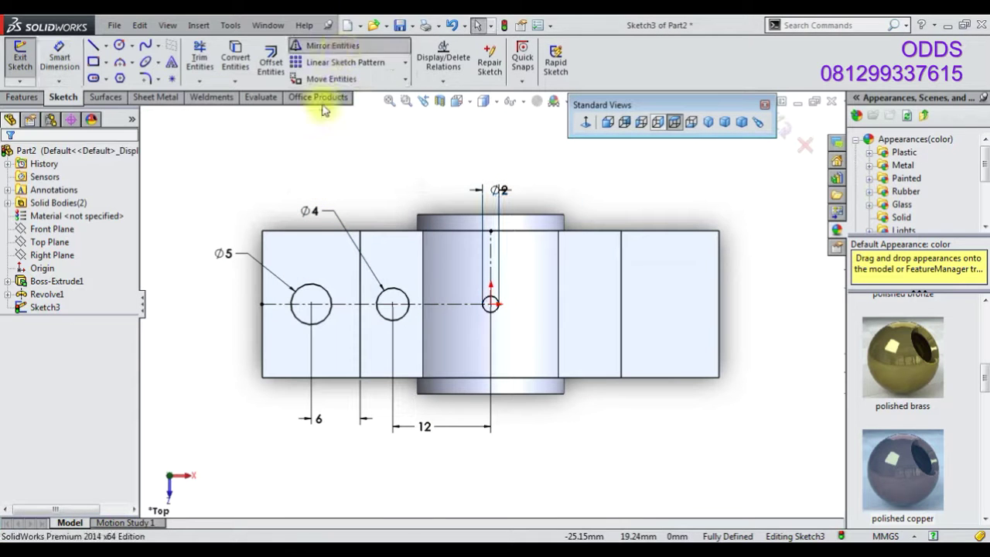
{"action": "left_click", "coordinate": [328, 314]}
{"action": "left_click", "coordinate": [402, 313]}
{"action": "left_click", "coordinate": [111, 346]}
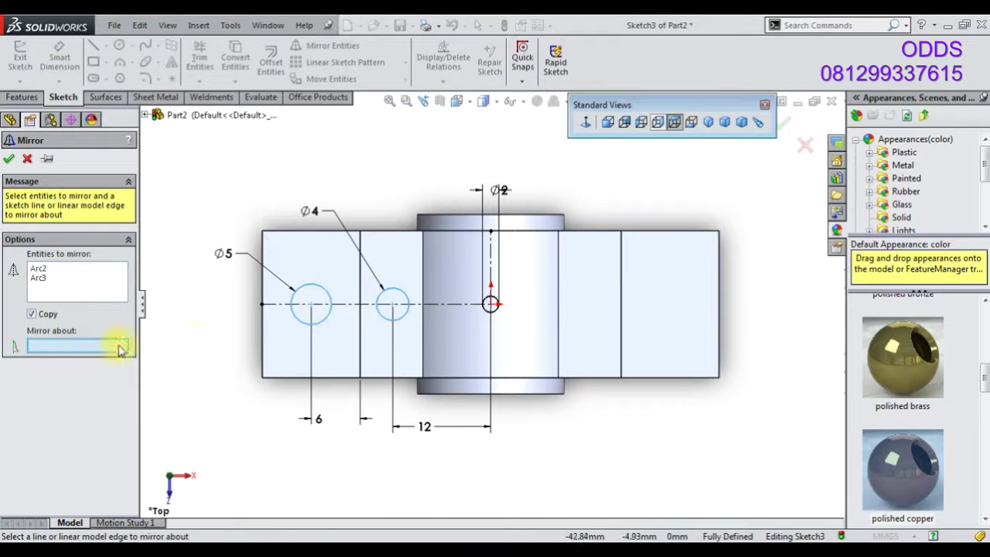
{"action": "left_click", "coordinate": [495, 275]}
{"action": "left_click", "coordinate": [10, 159]}
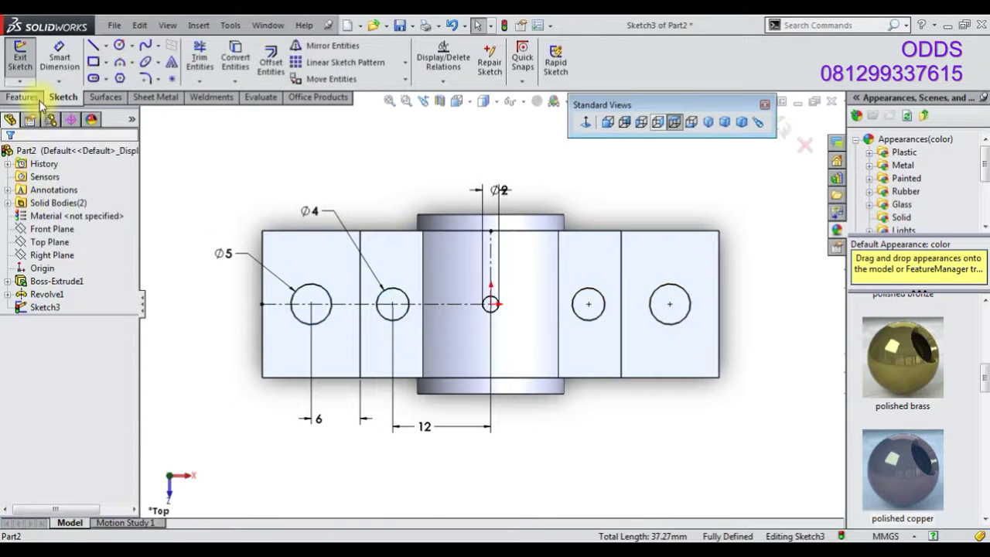
In trimetric view, start an Extruded Cut from Sketch3 set to Through All
{"action": "left_click", "coordinate": [22, 99]}
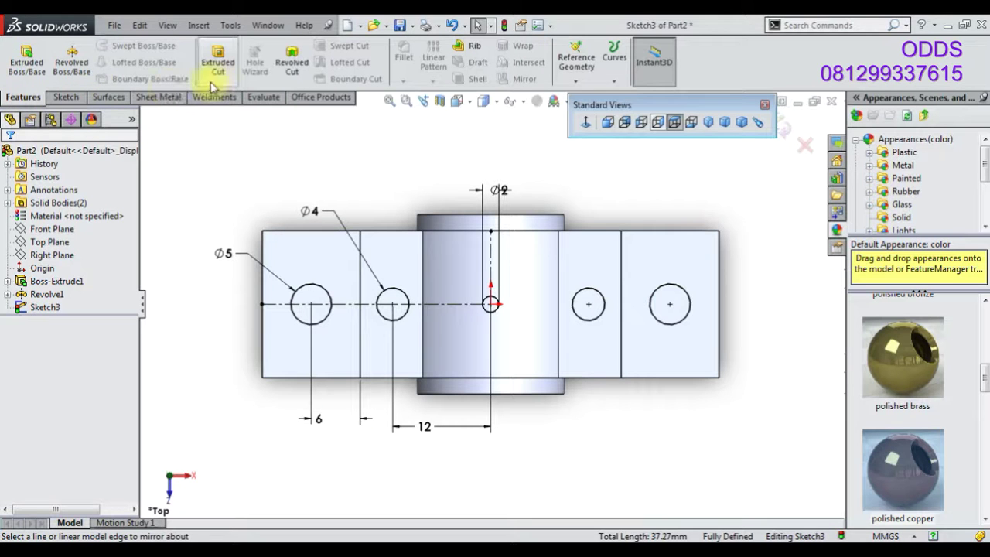
{"action": "mouse_move", "coordinate": [376, 435]}
{"action": "middle_mouse_down"}
{"action": "mouse_move", "coordinate": [404, 349]}
{"action": "mouse_move", "coordinate": [524, 457]}
{"action": "middle_mouse_up"}
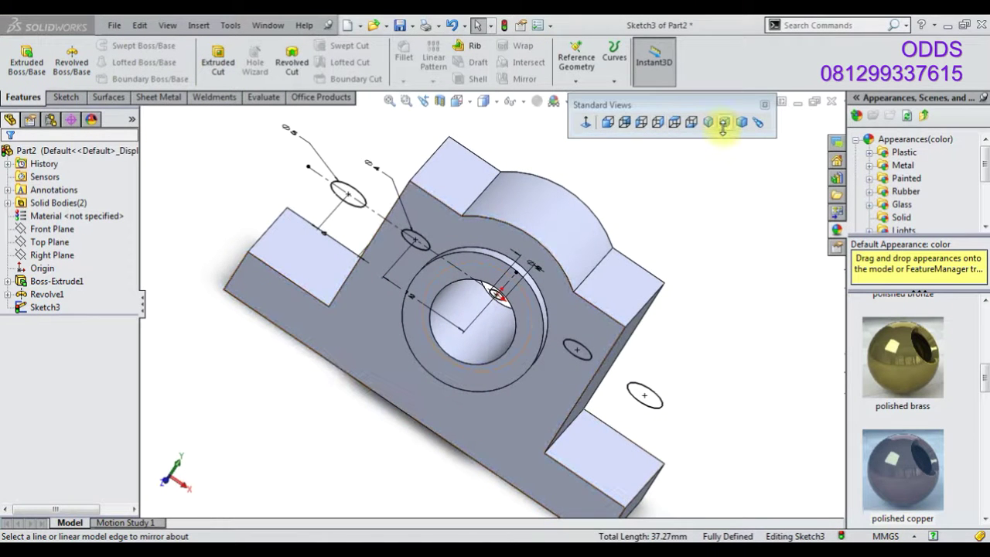
{"action": "left_click", "coordinate": [723, 124]}
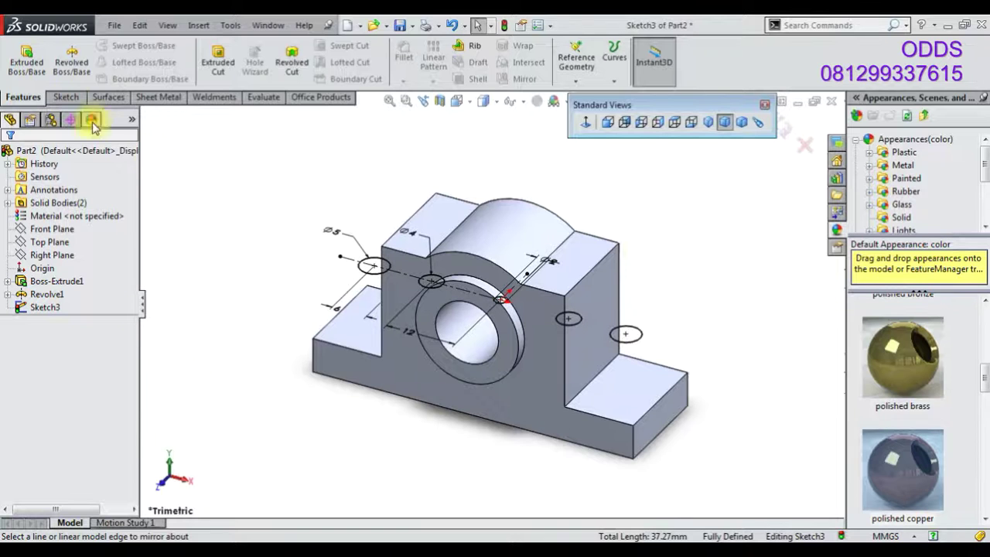
{"action": "left_click", "coordinate": [217, 60]}
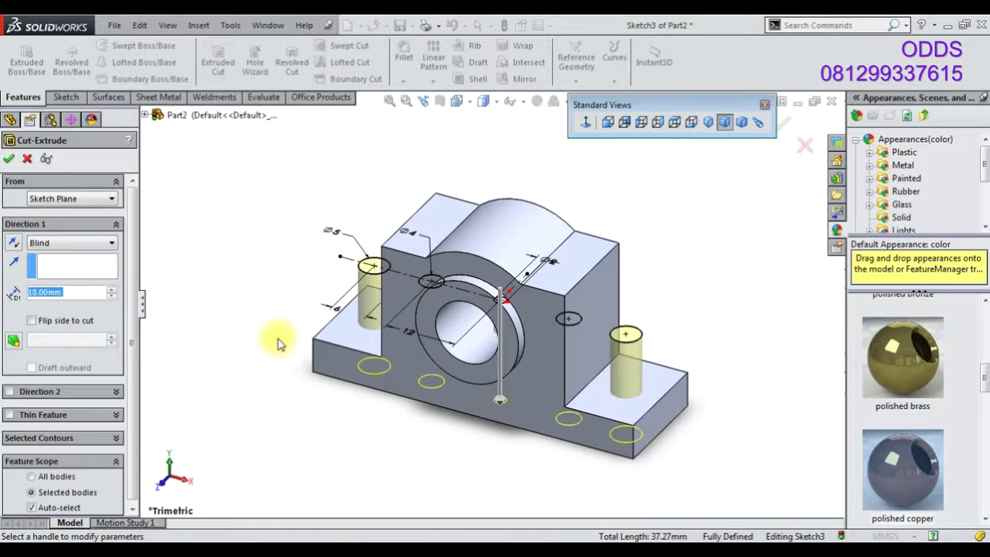
{"action": "left_click", "coordinate": [69, 243]}
{"action": "left_click", "coordinate": [54, 262]}
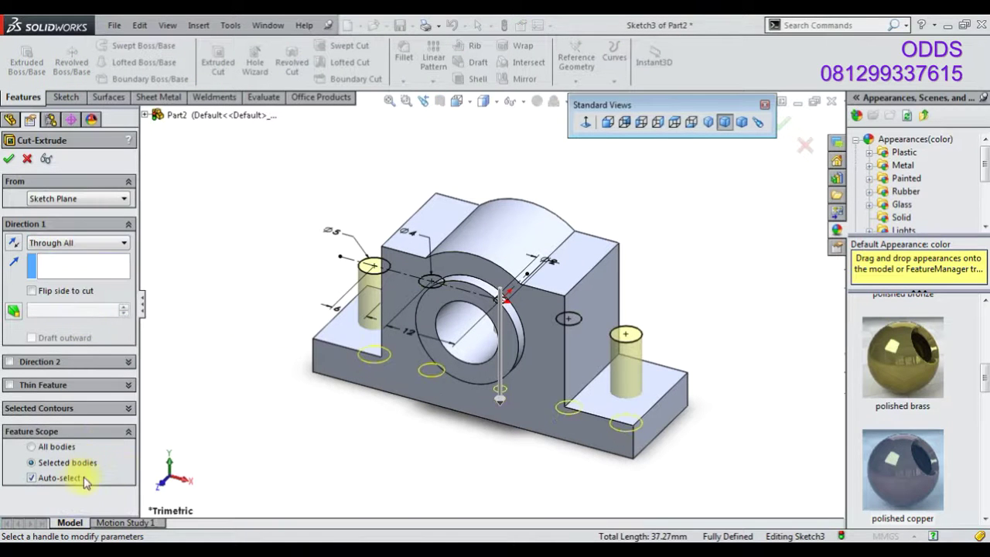
Choose the Ø2 circle and the two inner Ø4 circles as contours and apply the cut
{"action": "left_click", "coordinate": [124, 409]}
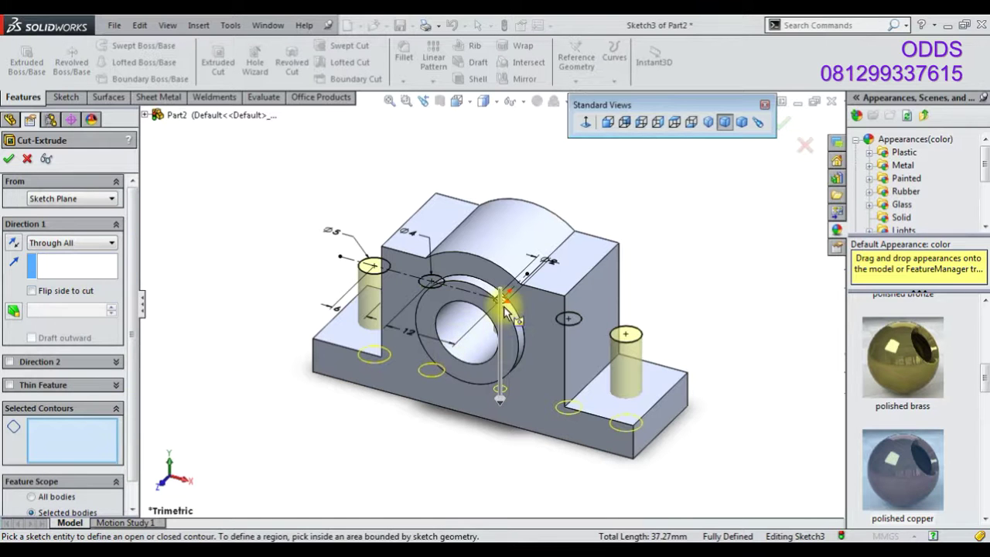
{"action": "scroll", "coordinate": [502, 305], "scroll_direction": "down", "scroll_amount": 5}
{"action": "left_click", "coordinate": [484, 287]}
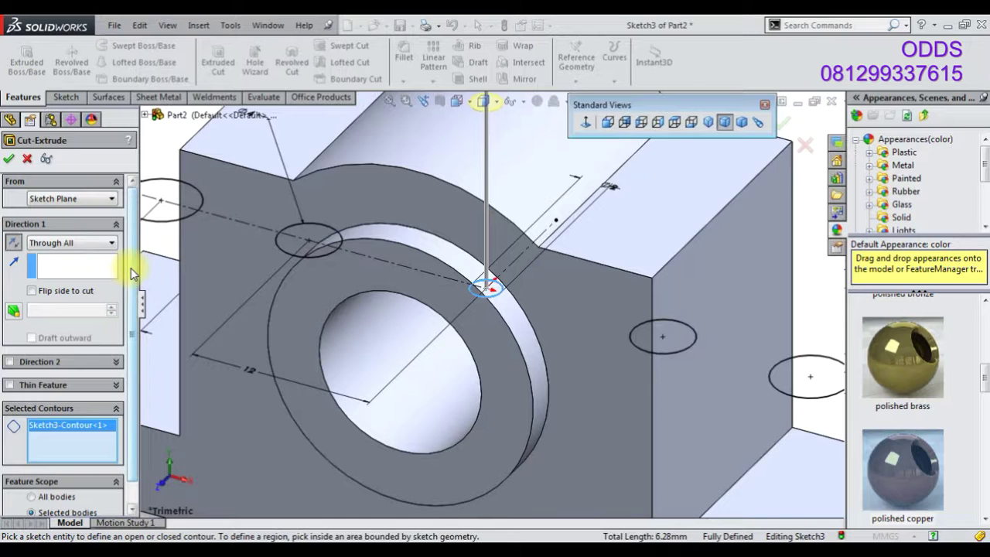
{"action": "scroll", "coordinate": [379, 323], "scroll_direction": "up", "scroll_amount": 3}
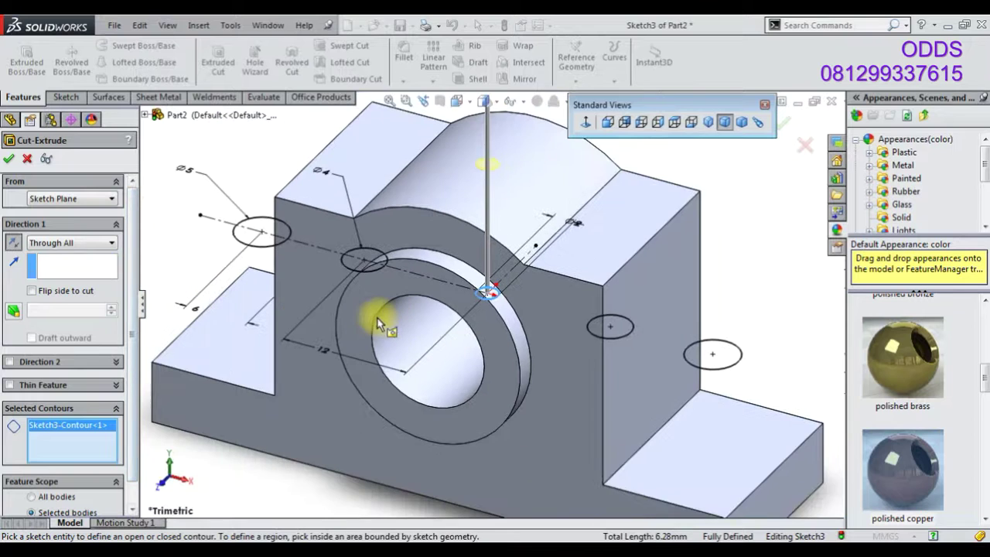
{"action": "left_click", "coordinate": [361, 273]}
{"action": "left_click", "coordinate": [598, 336]}
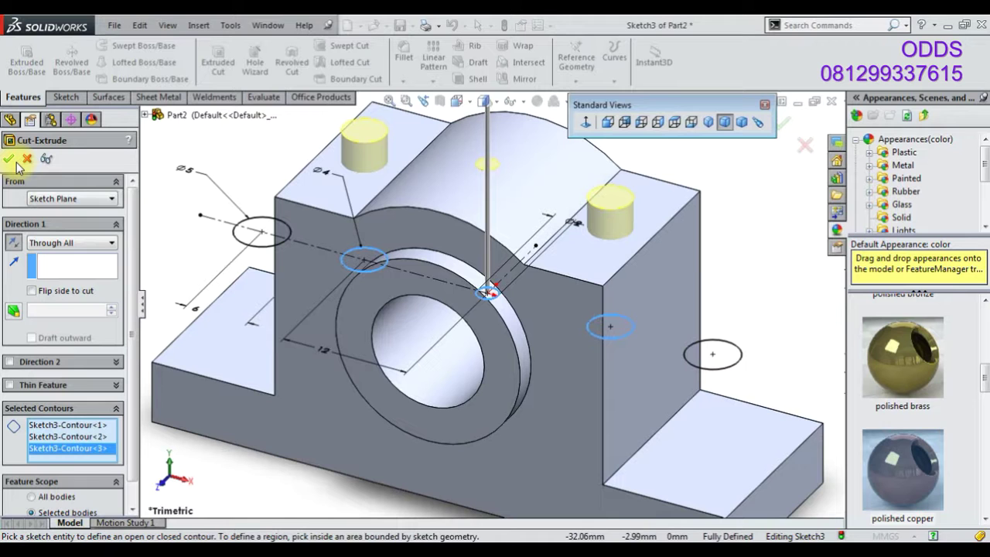
{"action": "left_click", "coordinate": [14, 160]}
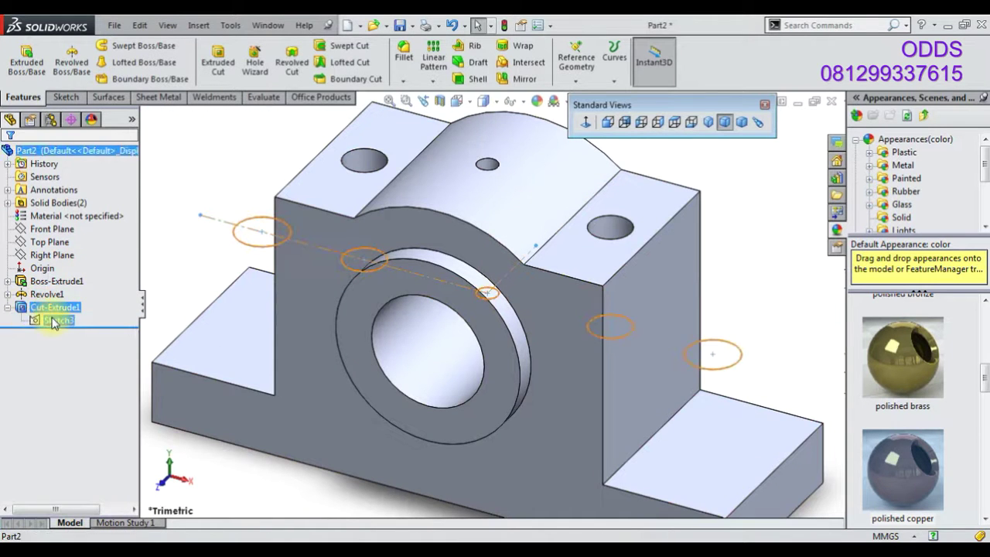
{"action": "left_click", "coordinate": [56, 320]}
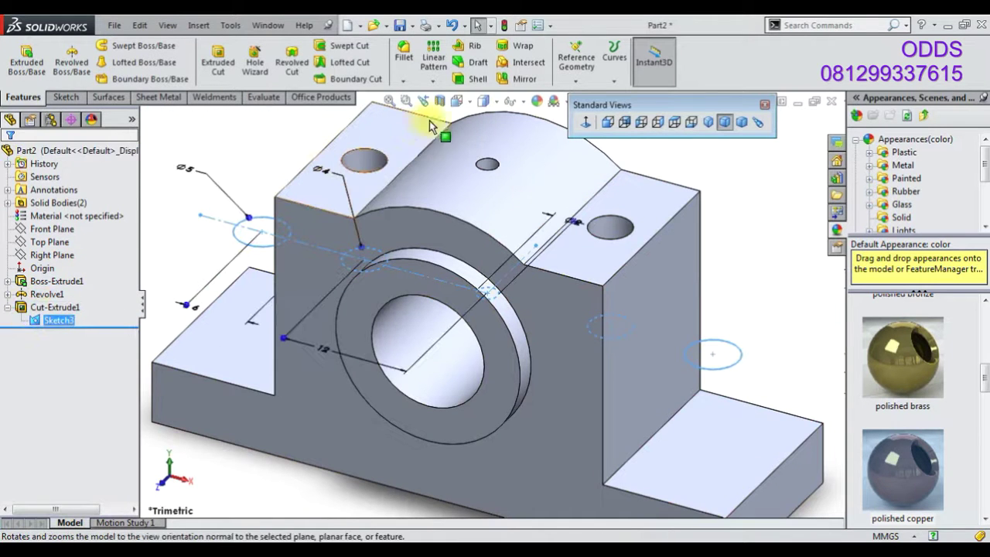
Cut Sketch3's left and right outer Ø5 circles Through All as a second Extruded Cut
{"action": "left_click", "coordinate": [219, 62]}
{"action": "left_click", "coordinate": [85, 243]}
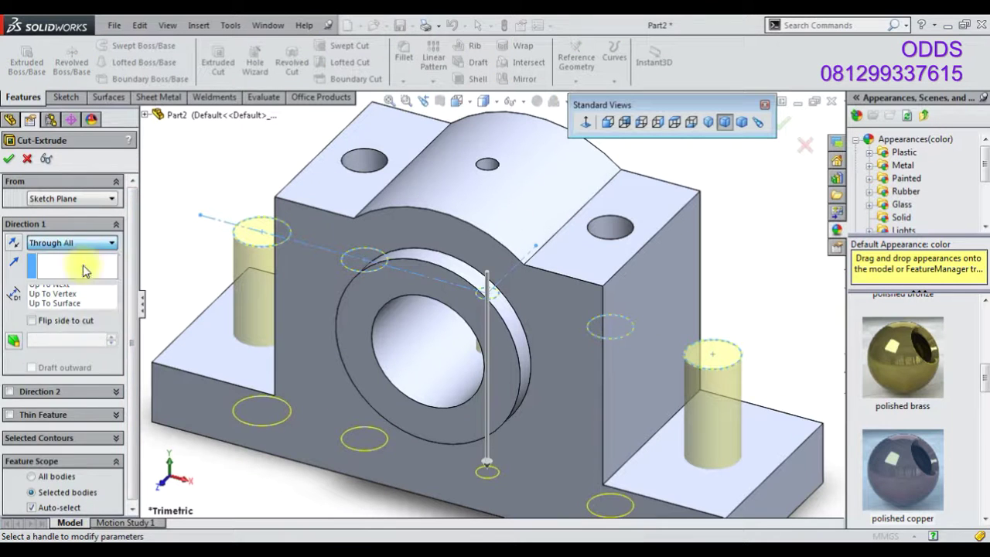
{"action": "left_click", "coordinate": [50, 265]}
{"action": "left_click", "coordinate": [73, 407]}
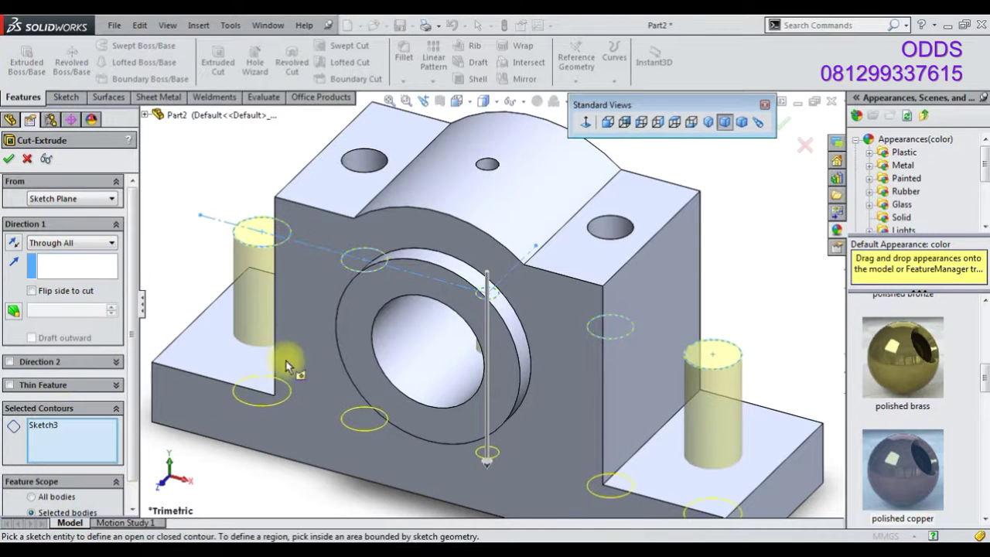
{"action": "left_click", "coordinate": [272, 244]}
{"action": "left_click", "coordinate": [699, 375]}
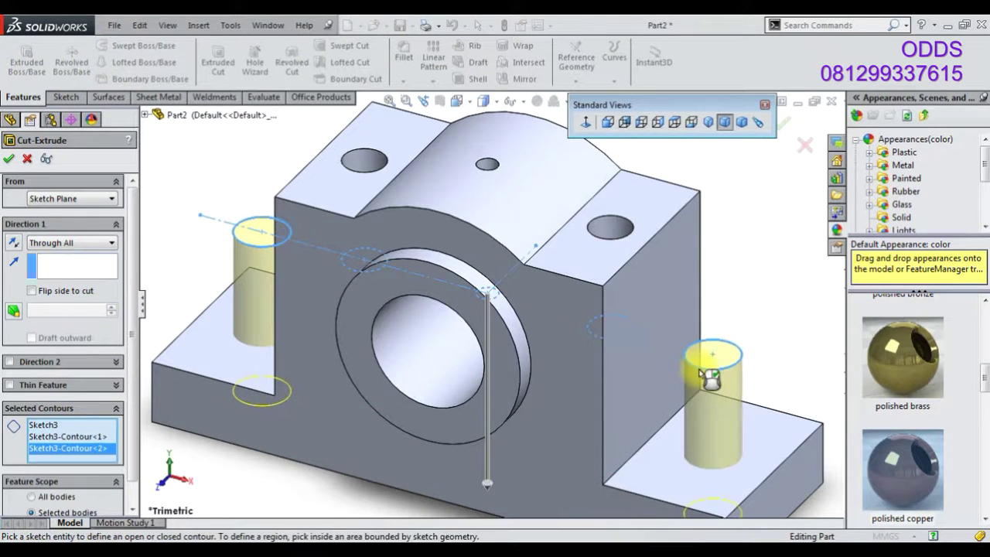
{"action": "left_click", "coordinate": [9, 160]}
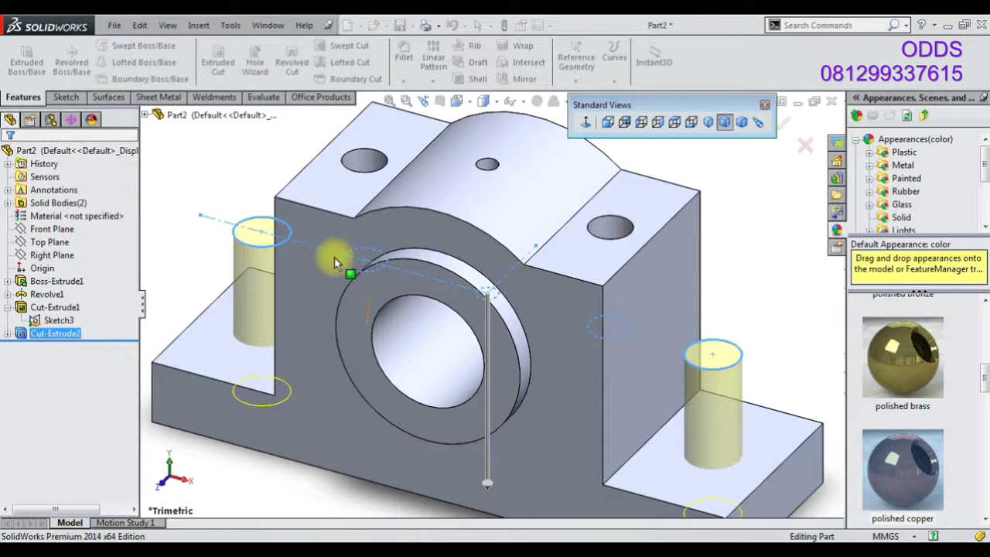
{"action": "left_click", "coordinate": [7, 334]}
{"action": "left_click", "coordinate": [58, 346]}
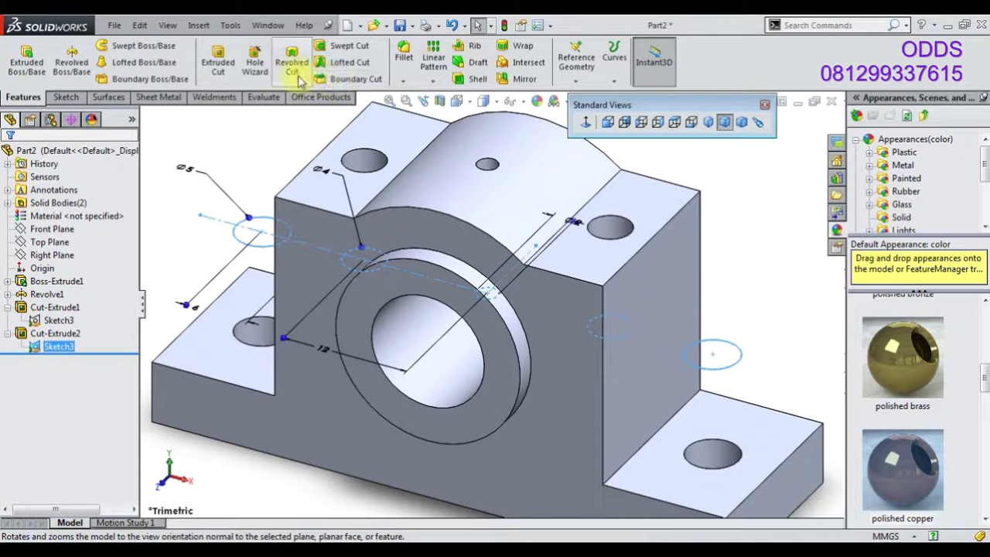
Make a 10 mm Blind Extruded Cut from two more Sketch3 circles
{"action": "left_click", "coordinate": [229, 74]}
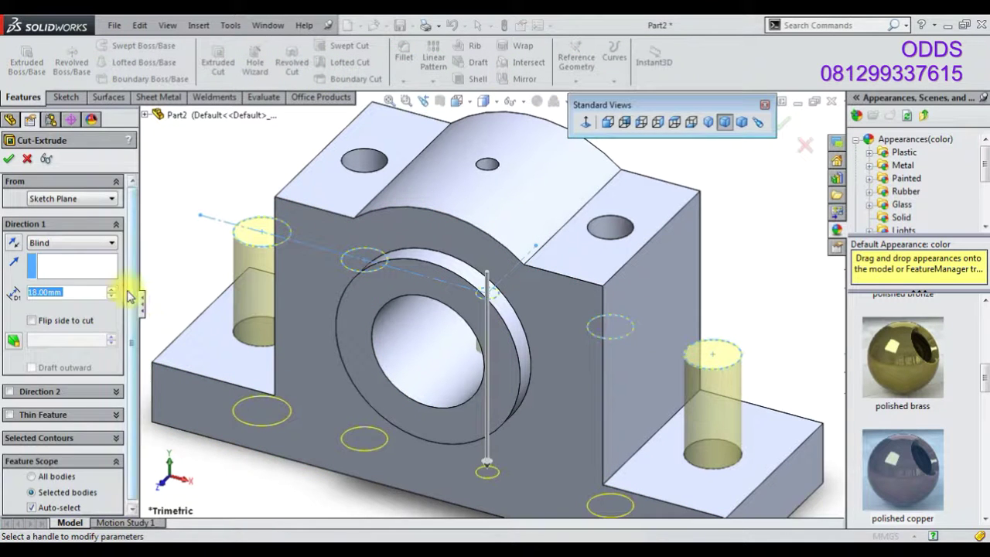
{"action": "type", "text": "10"}
{"action": "left_click", "coordinate": [81, 436]}
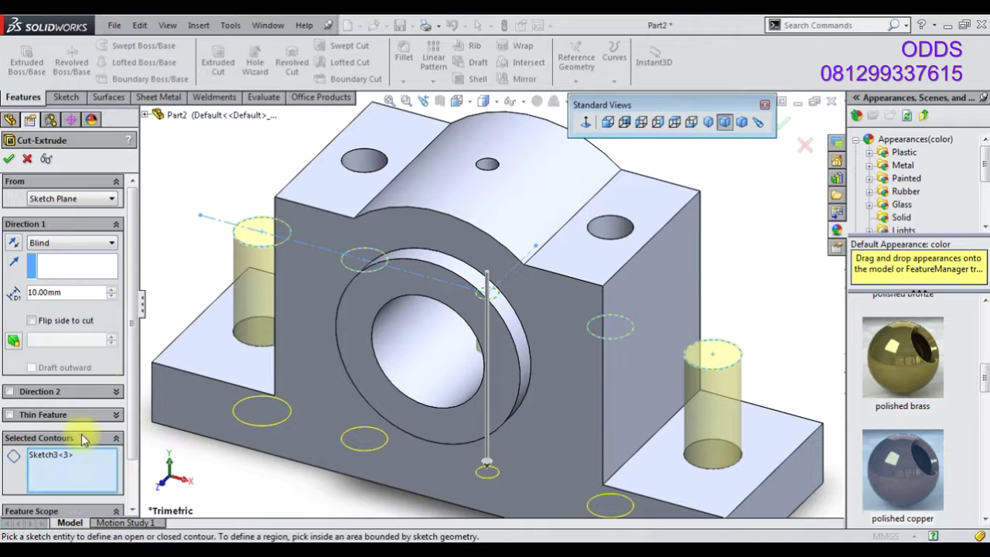
{"action": "left_click", "coordinate": [347, 271]}
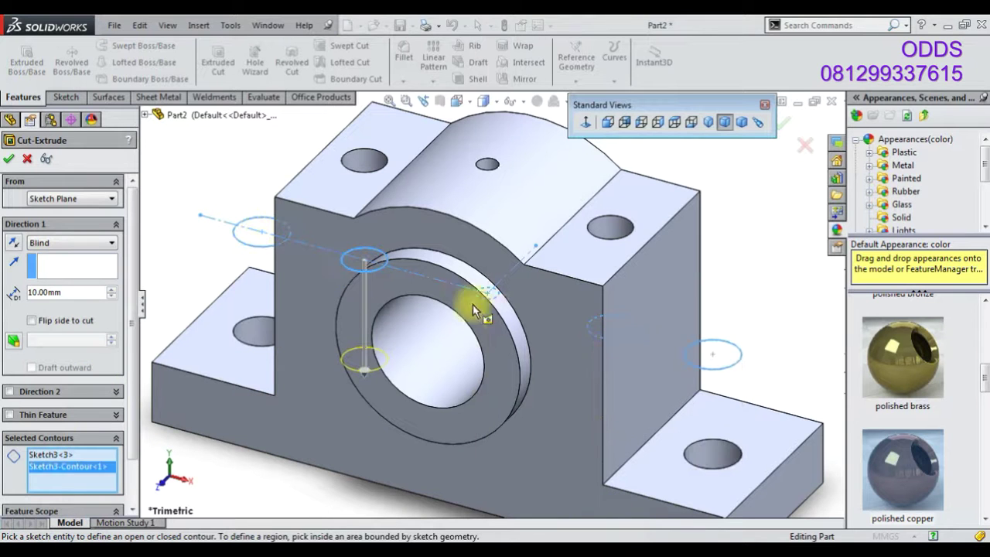
{"action": "left_click", "coordinate": [592, 335]}
{"action": "left_click", "coordinate": [8, 159]}
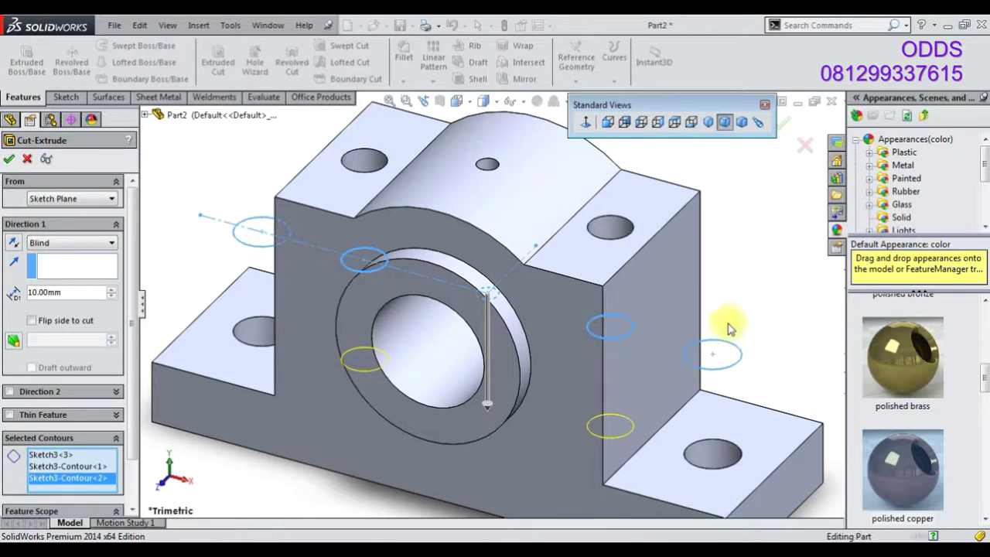
Orbit toward the bore and select the small hole on top of the housing
{"action": "left_click", "coordinate": [484, 163]}
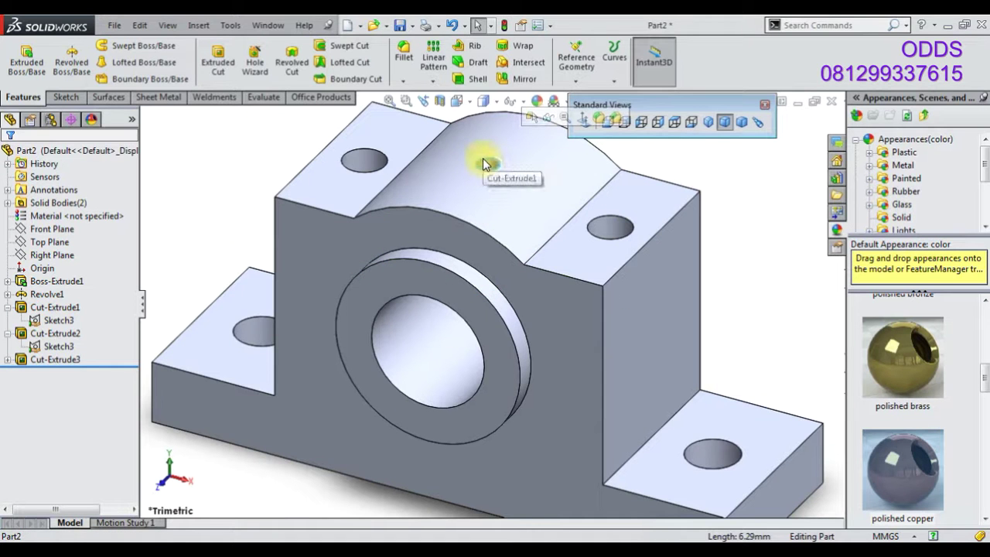
{"action": "middle_click_drag", "start_coordinate": [483, 158], "coordinate": [506, 157]}
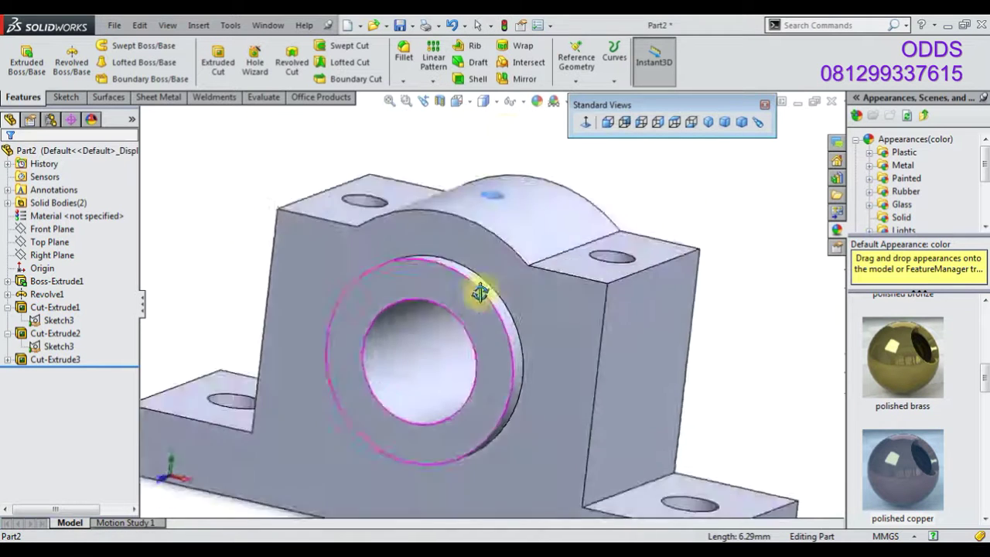
{"action": "left_click", "coordinate": [507, 161]}
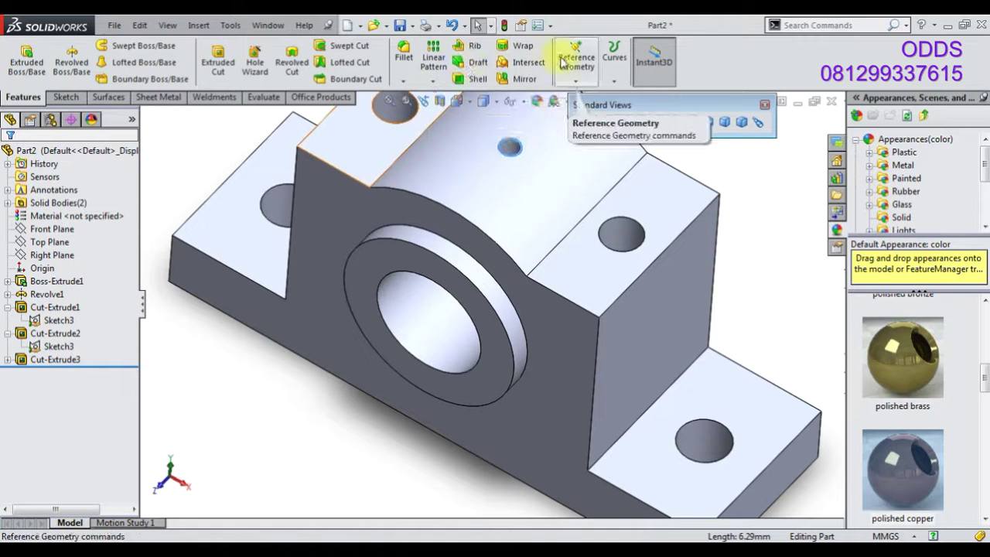
Chamfer the small top hole's edge with a 4 mm distance
{"action": "left_click", "coordinate": [409, 81]}
{"action": "left_click", "coordinate": [430, 109]}
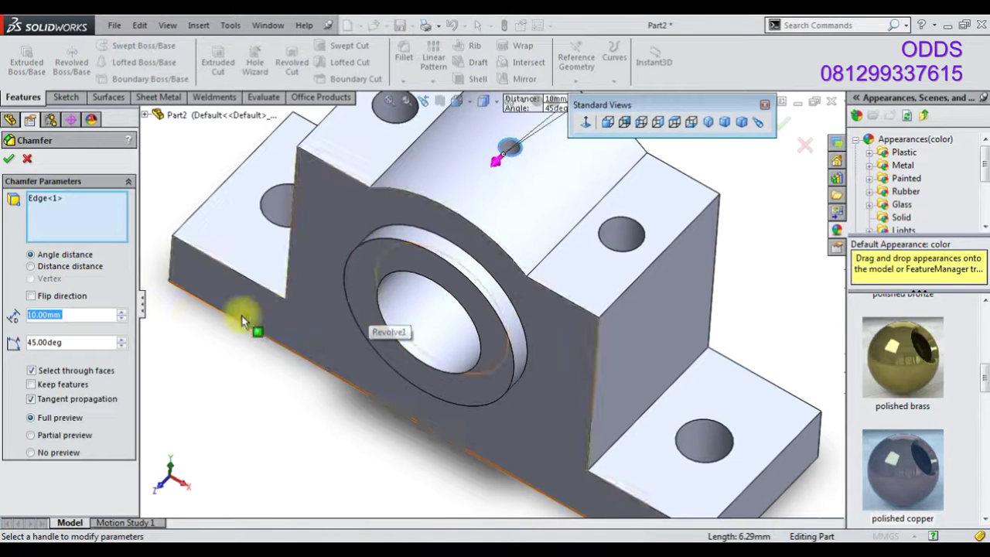
{"action": "type", "text": "4"}
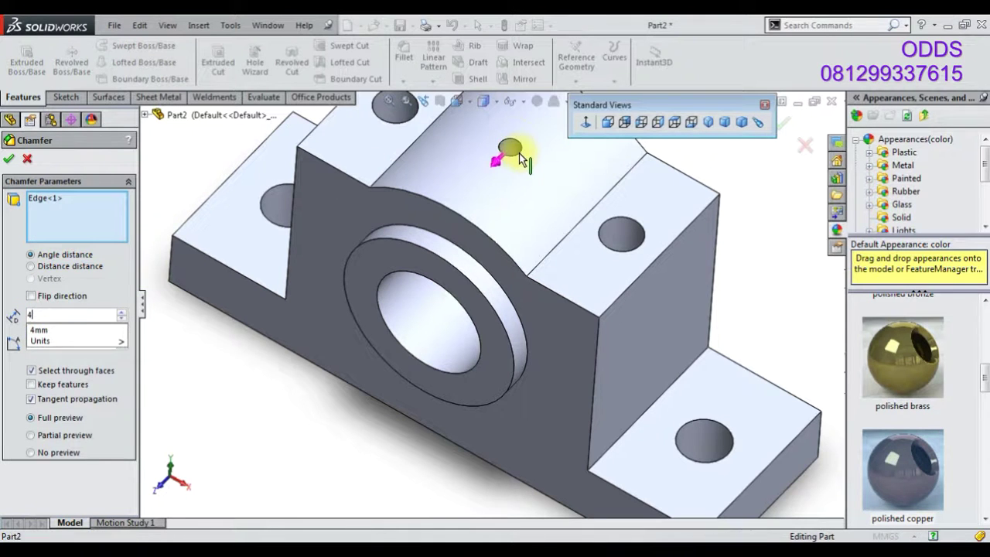
{"action": "key", "text": "Return"}
{"action": "left_click", "coordinate": [9, 159]}
{"action": "mouse_move", "coordinate": [556, 227]}
{"action": "middle_mouse_down"}
{"action": "mouse_move", "coordinate": [544, 191]}
{"action": "mouse_move", "coordinate": [590, 181]}
{"action": "mouse_move", "coordinate": [210, 316]}
{"action": "middle_mouse_up"}
Edit Chamfer1 to reduce its distance to 2 mm and return to isometric view
{"action": "right_click", "coordinate": [53, 372]}
{"action": "left_click", "coordinate": [71, 295]}
{"action": "type", "text": "2"}
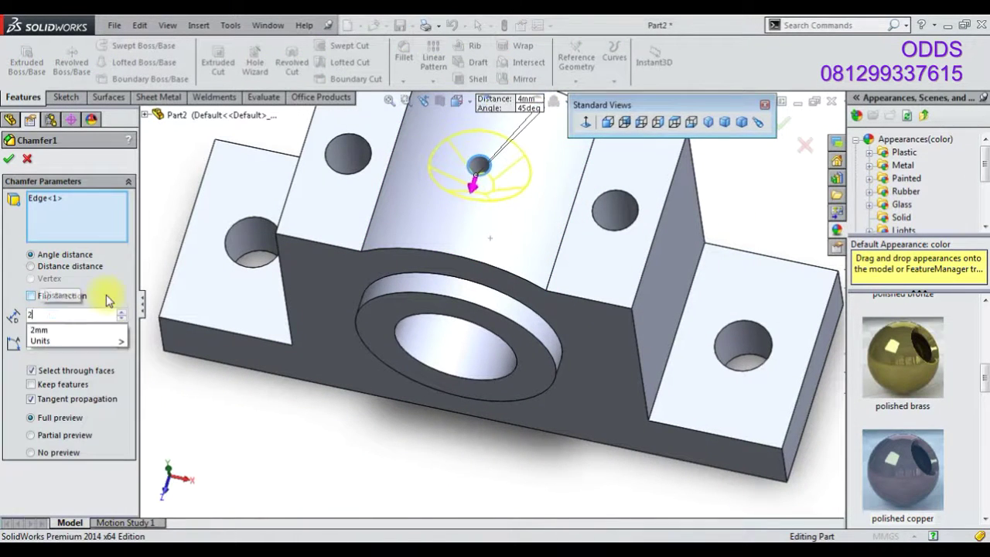
{"action": "key", "text": "Return"}
{"action": "left_click", "coordinate": [10, 159]}
{"action": "mouse_move", "coordinate": [564, 230]}
{"action": "middle_mouse_down"}
{"action": "mouse_move", "coordinate": [519, 177]}
{"action": "mouse_move", "coordinate": [470, 269]}
{"action": "mouse_move", "coordinate": [509, 123]}
{"action": "mouse_move", "coordinate": [565, 260]}
{"action": "middle_mouse_up"}
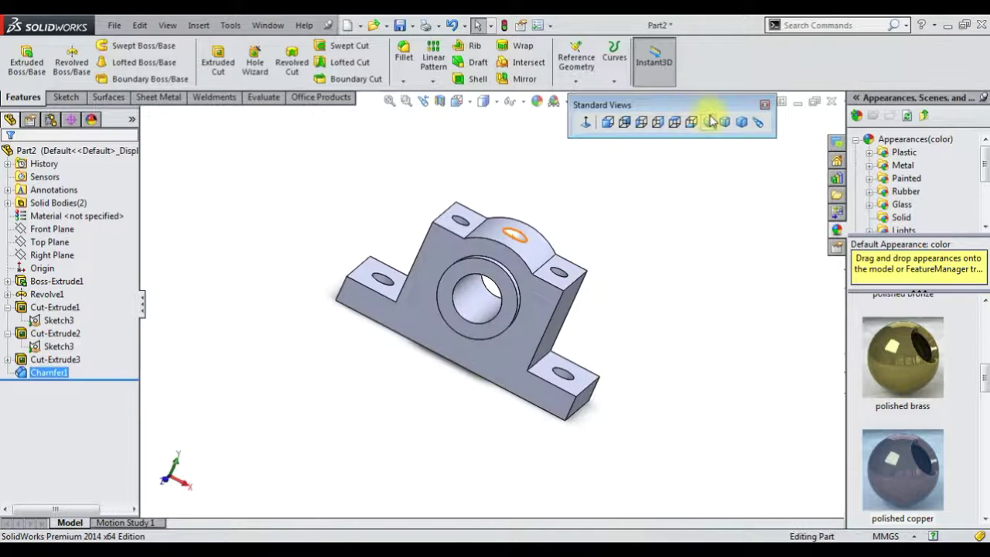
{"action": "left_click", "coordinate": [709, 122]}
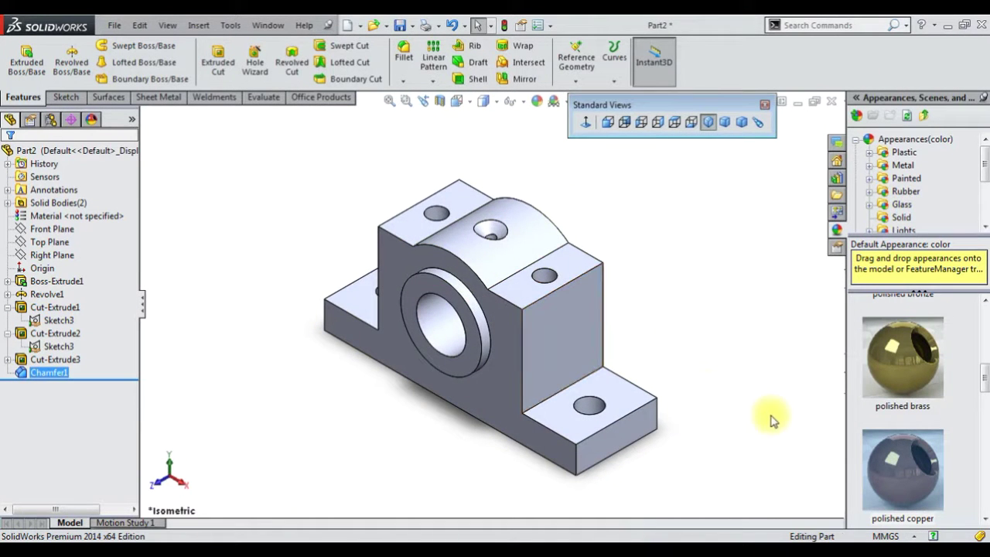
Start a 5 mm fillet and select the base and upright block's vertical edges
{"action": "left_click", "coordinate": [403, 62]}
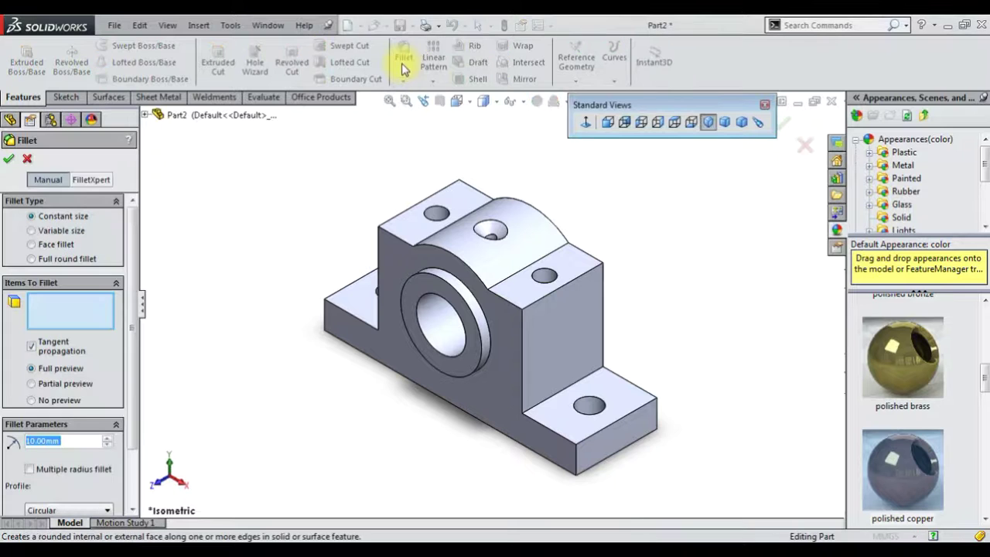
{"action": "type", "text": "5"}
{"action": "left_click", "coordinate": [572, 456]}
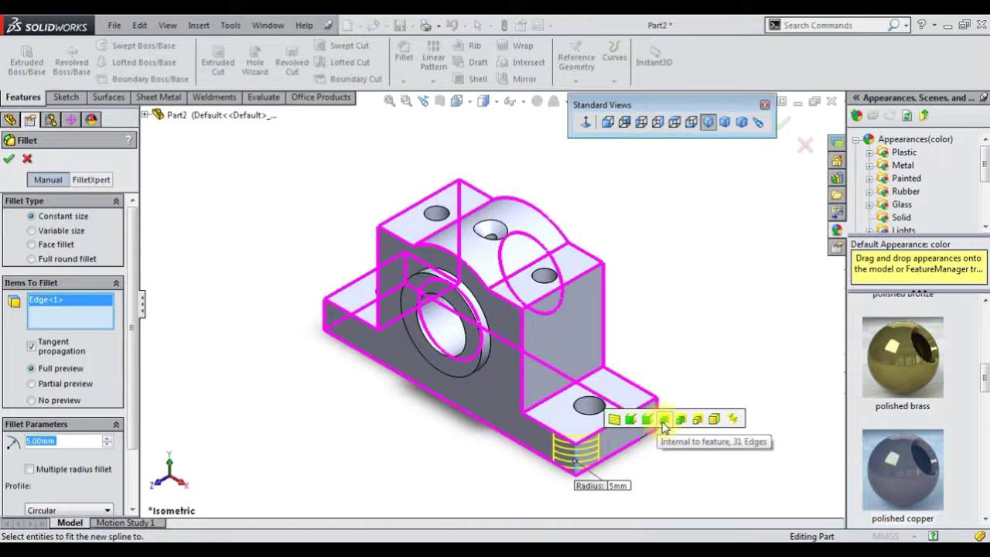
{"action": "left_click", "coordinate": [632, 427]}
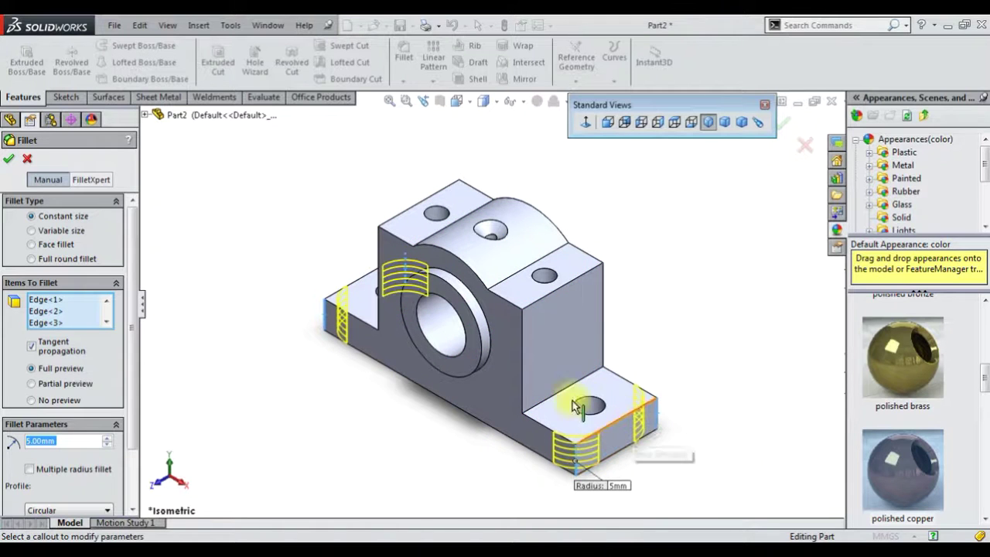
{"action": "left_click", "coordinate": [534, 379]}
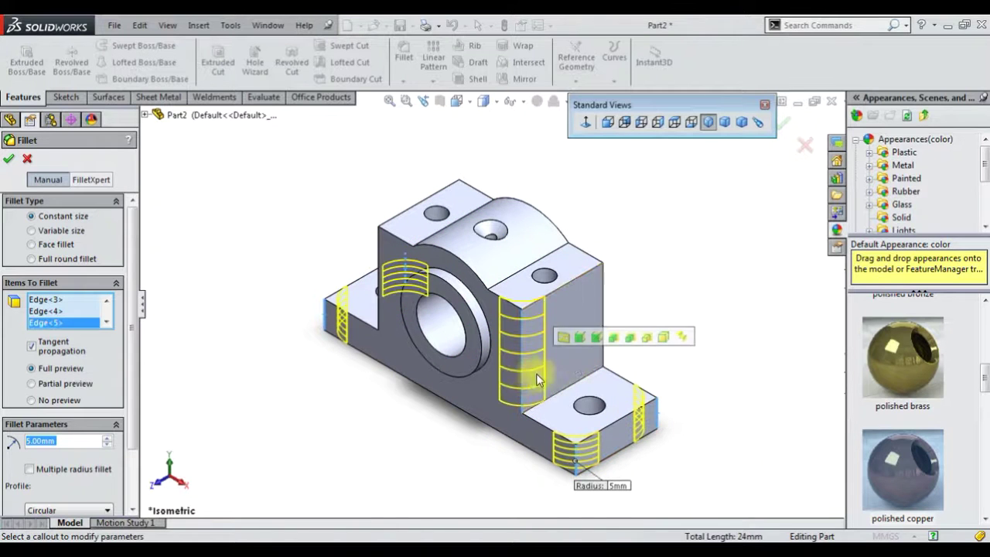
{"action": "left_click", "coordinate": [580, 342]}
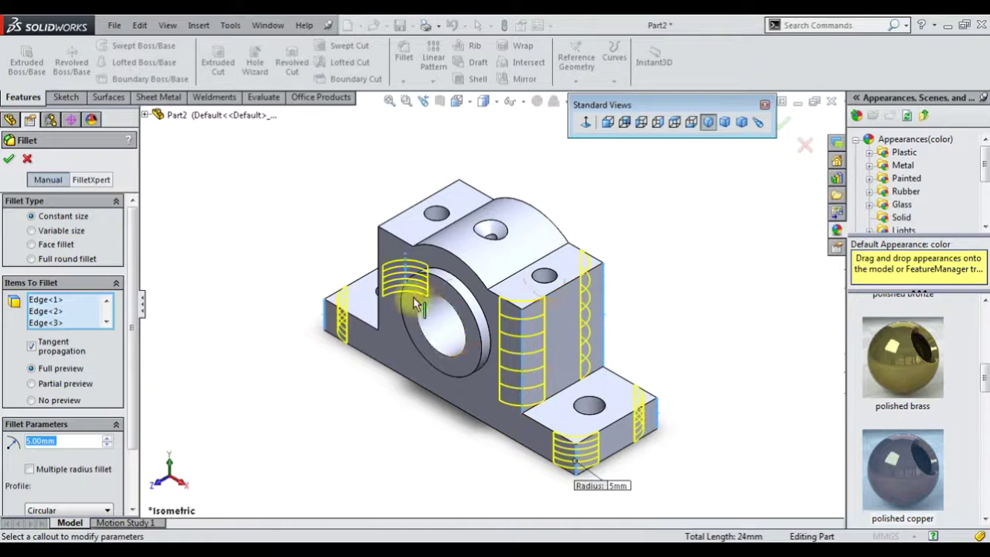
{"action": "left_click", "coordinate": [379, 257]}
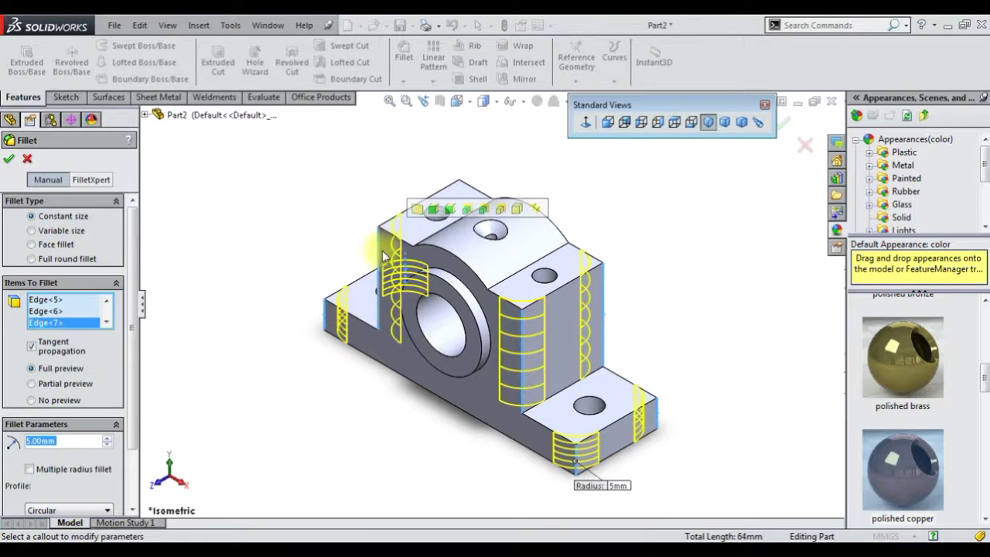
{"action": "left_click", "coordinate": [434, 210]}
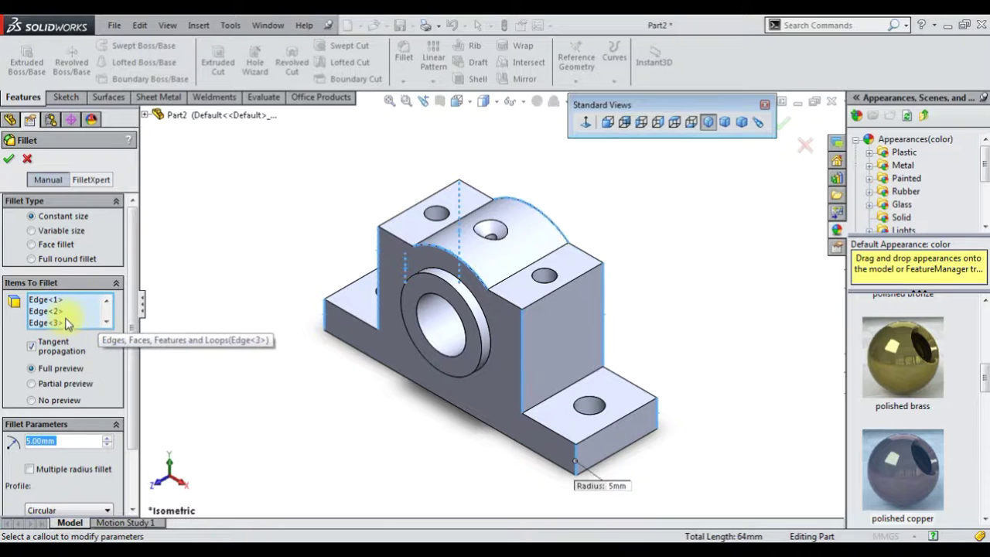
Remove the unwanted edge, then clear all edges from the fillet selection
{"action": "left_click", "coordinate": [56, 321]}
{"action": "right_click", "coordinate": [55, 331]}
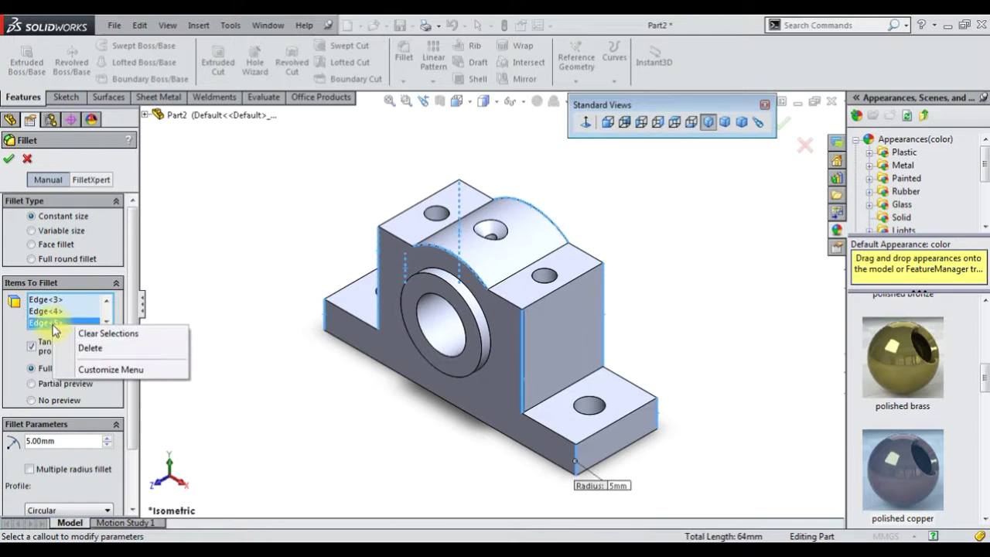
{"action": "left_click", "coordinate": [89, 347]}
{"action": "right_click", "coordinate": [98, 334]}
{"action": "left_click", "coordinate": [124, 326]}
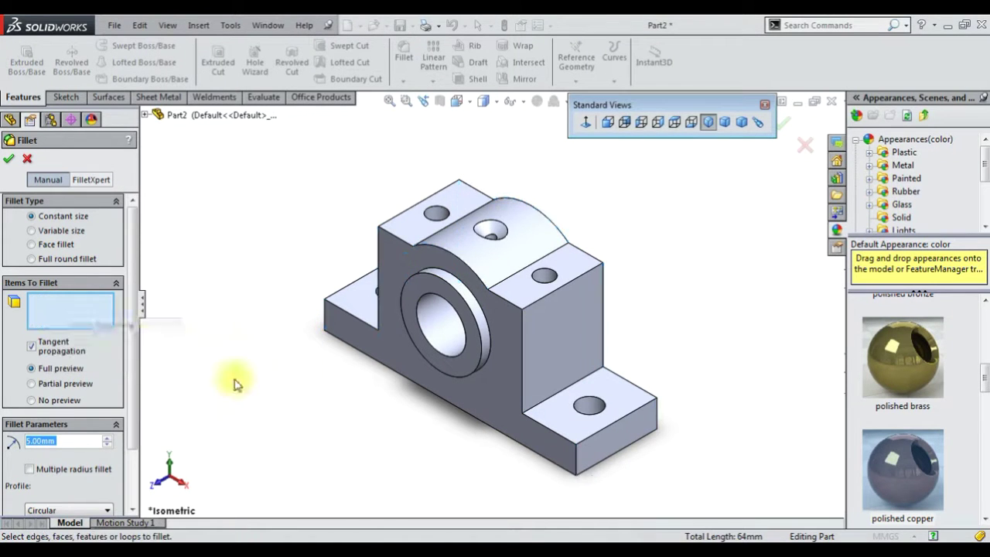
Reselect the base and upright's vertical corner edges and accept the 5 mm fillet
{"action": "left_click", "coordinate": [325, 321]}
{"action": "left_click", "coordinate": [378, 279]}
{"action": "left_click", "coordinate": [458, 232]}
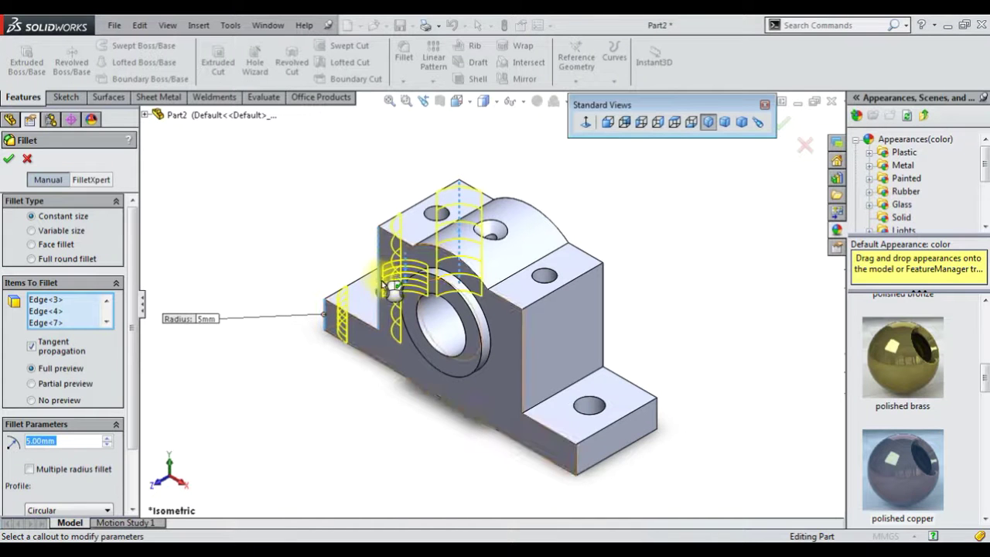
{"action": "left_click", "coordinate": [580, 461]}
{"action": "left_click", "coordinate": [650, 416]}
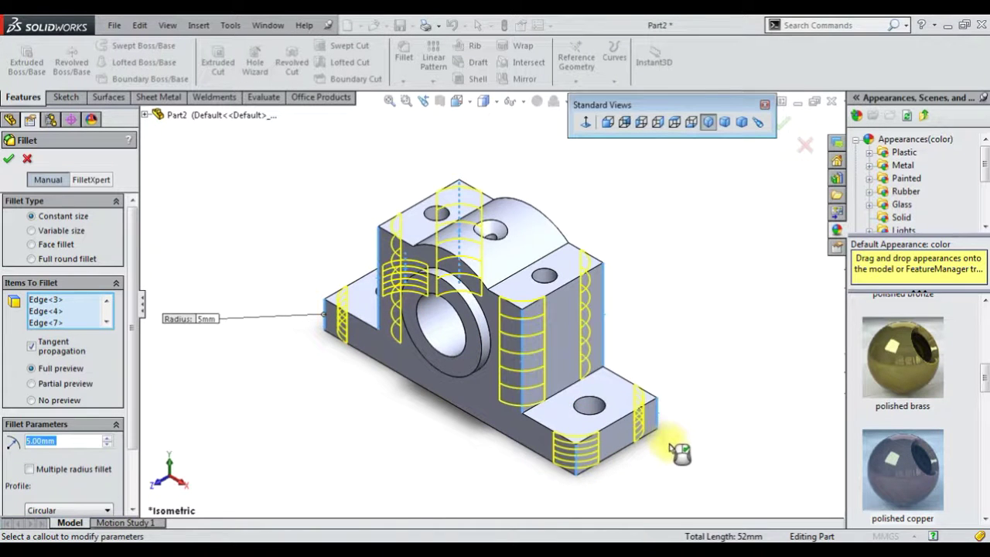
{"action": "right_click", "coordinate": [731, 352]}
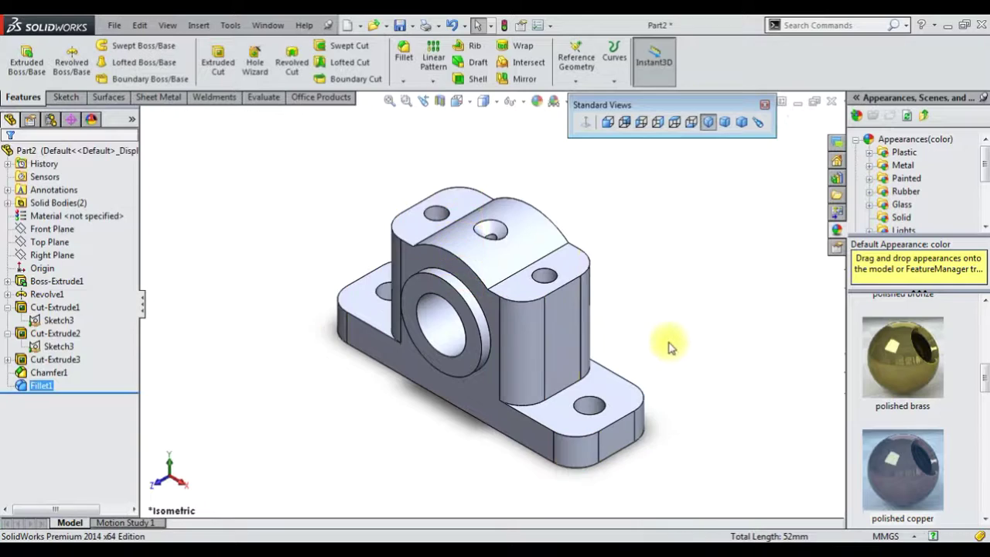
Apply the polished steel appearance to the housing body
{"action": "mouse_move", "coordinate": [740, 327]}
{"action": "middle_mouse_down"}
{"action": "mouse_move", "coordinate": [530, 299]}
{"action": "mouse_move", "coordinate": [455, 422]}
{"action": "mouse_move", "coordinate": [567, 327]}
{"action": "mouse_move", "coordinate": [601, 415]}
{"action": "mouse_move", "coordinate": [614, 384]}
{"action": "mouse_move", "coordinate": [658, 456]}
{"action": "mouse_move", "coordinate": [685, 347]}
{"action": "mouse_move", "coordinate": [764, 217]}
{"action": "middle_mouse_up"}
{"action": "left_click", "coordinate": [706, 124]}
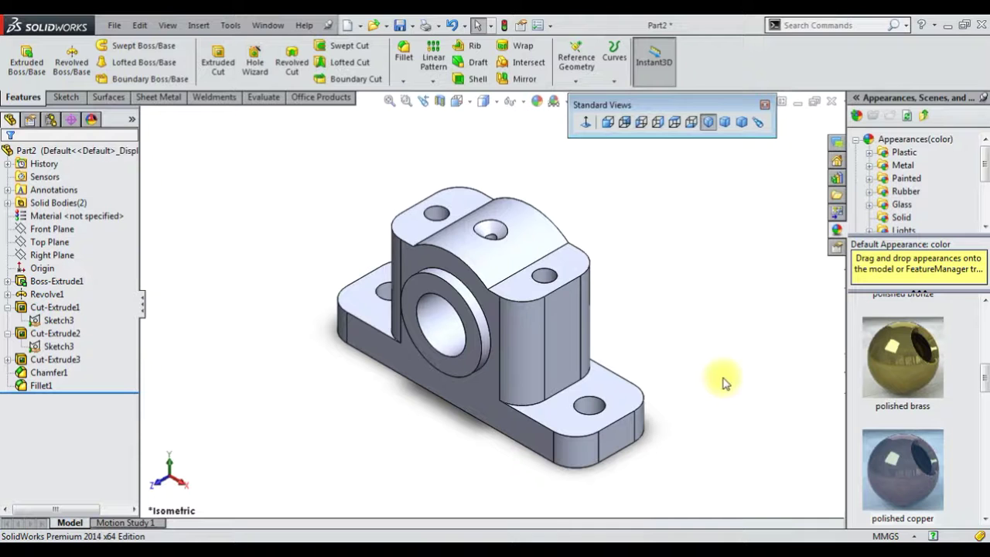
{"action": "scroll", "coordinate": [912, 371], "scroll_direction": "up", "scroll_amount": 2}
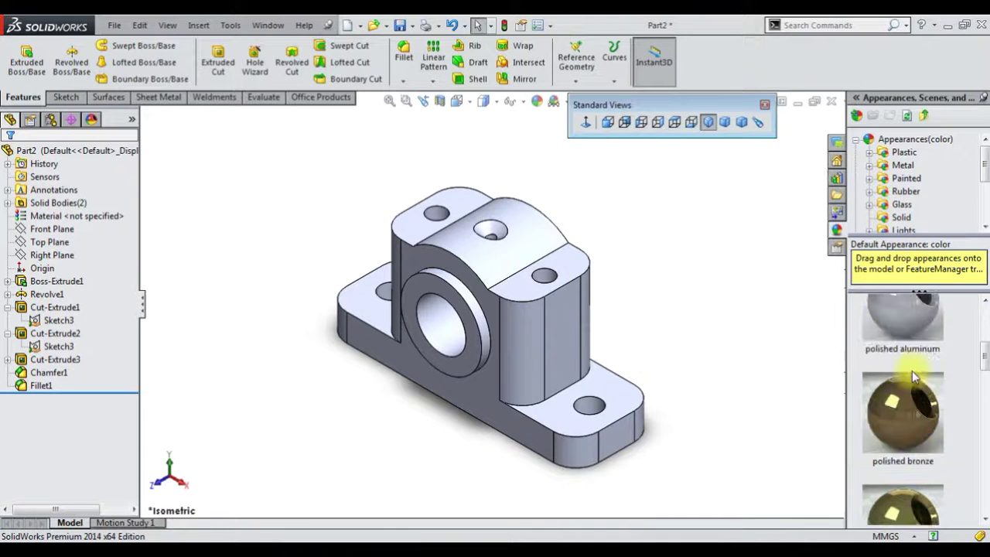
{"action": "scroll", "coordinate": [913, 334], "scroll_direction": "down", "scroll_amount": 3}
{"action": "double_click", "coordinate": [906, 357]}
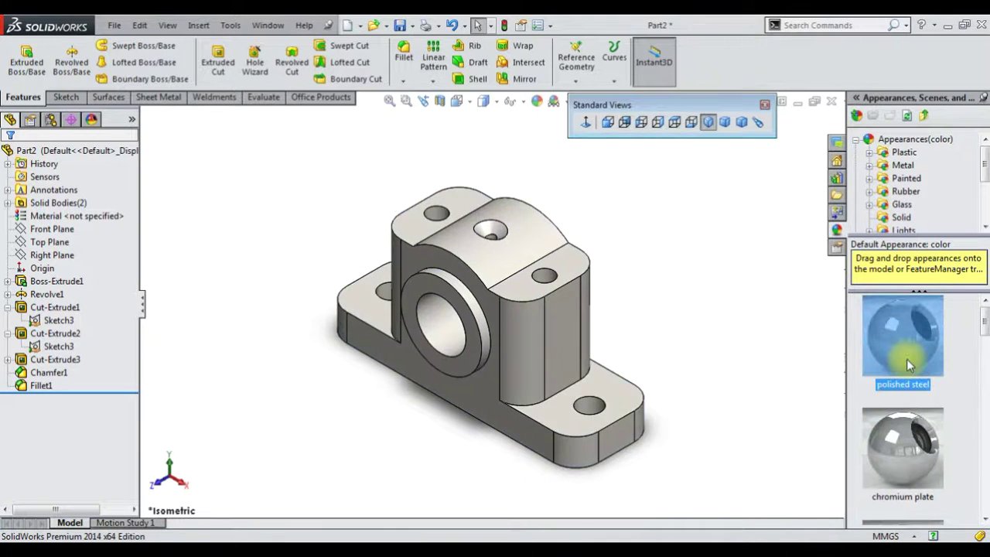
{"action": "mouse_move", "coordinate": [905, 360]}
{"action": "left_mouse_down"}
{"action": "mouse_move", "coordinate": [16, 203]}
{"action": "mouse_move", "coordinate": [73, 215]}
{"action": "left_mouse_up"}
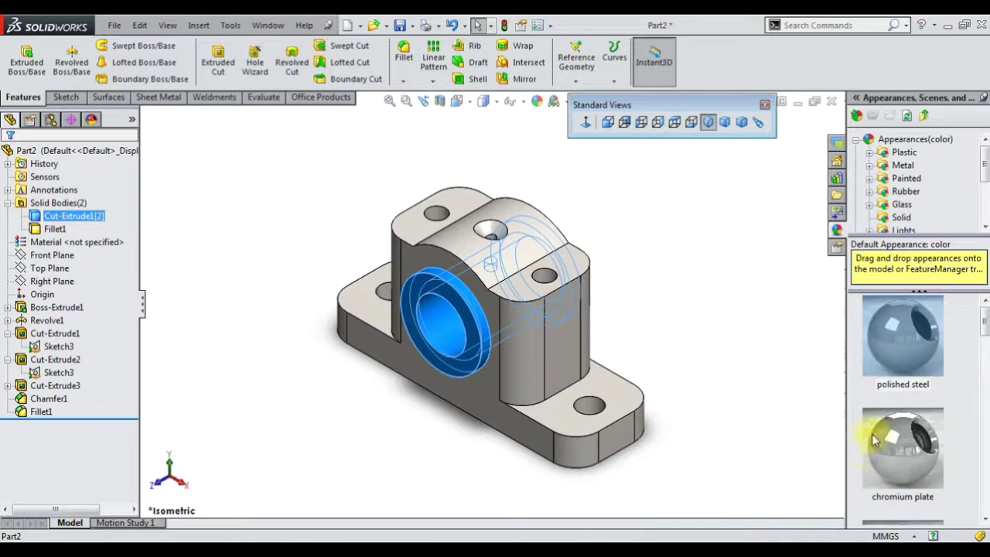
Give the bushing body a polished bronze appearance
{"action": "scroll", "coordinate": [906, 389], "scroll_direction": "down", "scroll_amount": 3}
{"action": "double_click", "coordinate": [906, 388]}
{"action": "mouse_move", "coordinate": [750, 324]}
{"action": "middle_mouse_down"}
{"action": "mouse_move", "coordinate": [393, 375]}
{"action": "mouse_move", "coordinate": [591, 363]}
{"action": "mouse_move", "coordinate": [735, 389]}
{"action": "middle_mouse_up"}
{"action": "left_click", "coordinate": [707, 121]}
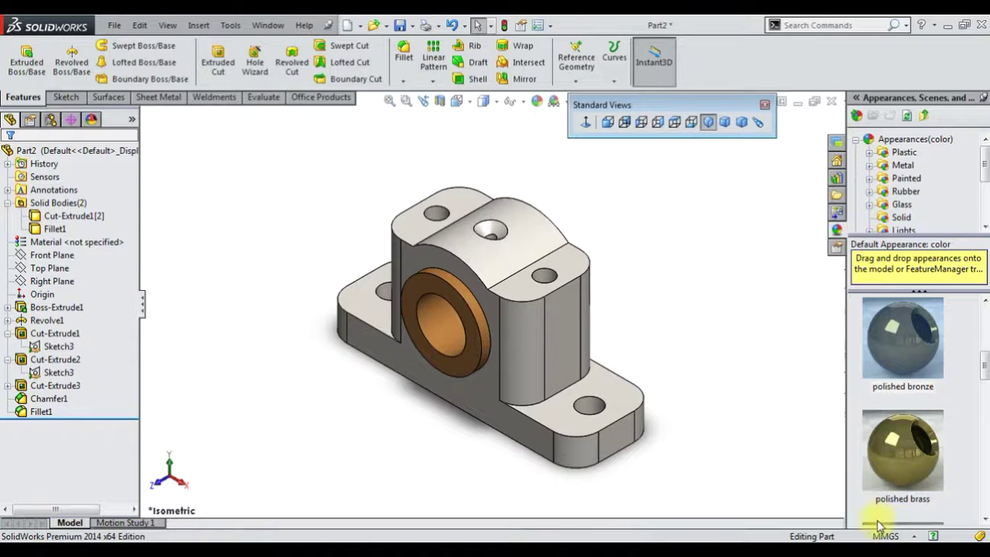
Save the part as file 05
{"action": "left_click", "coordinate": [581, 231]}
{"action": "left_click", "coordinate": [399, 25]}
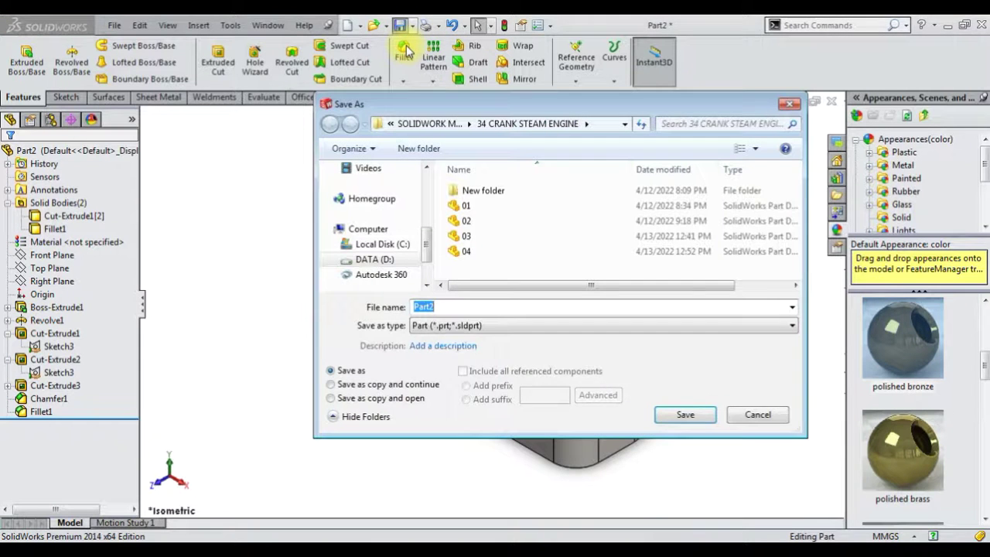
{"action": "key", "text": "Return"}
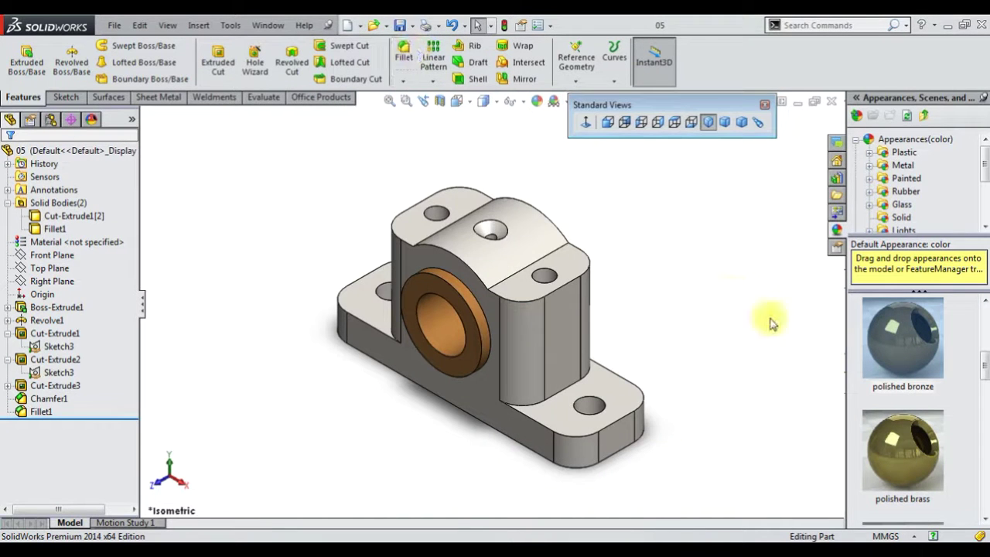